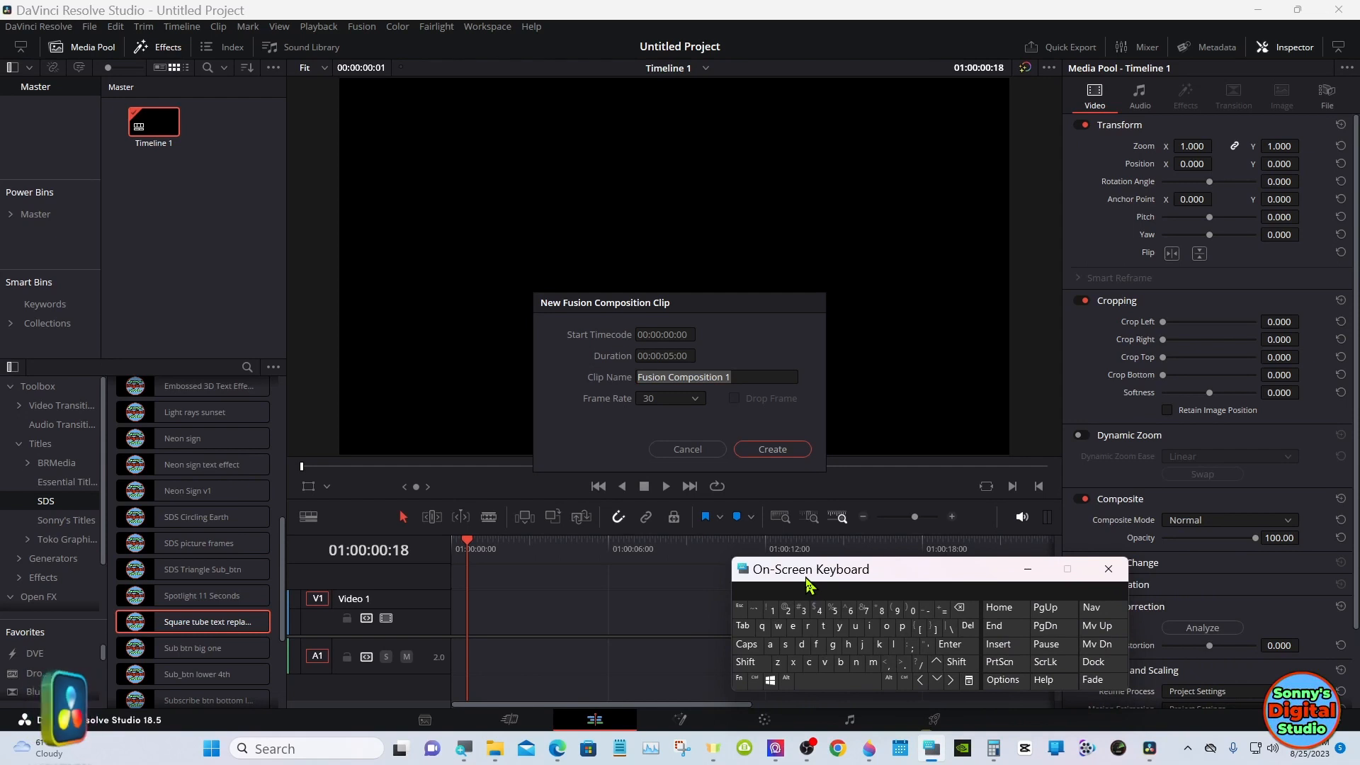
Step: Create a new Fusion composition clip with a duration of 00:00:10:00 and put the on-screen keyboard away
click(671, 355)
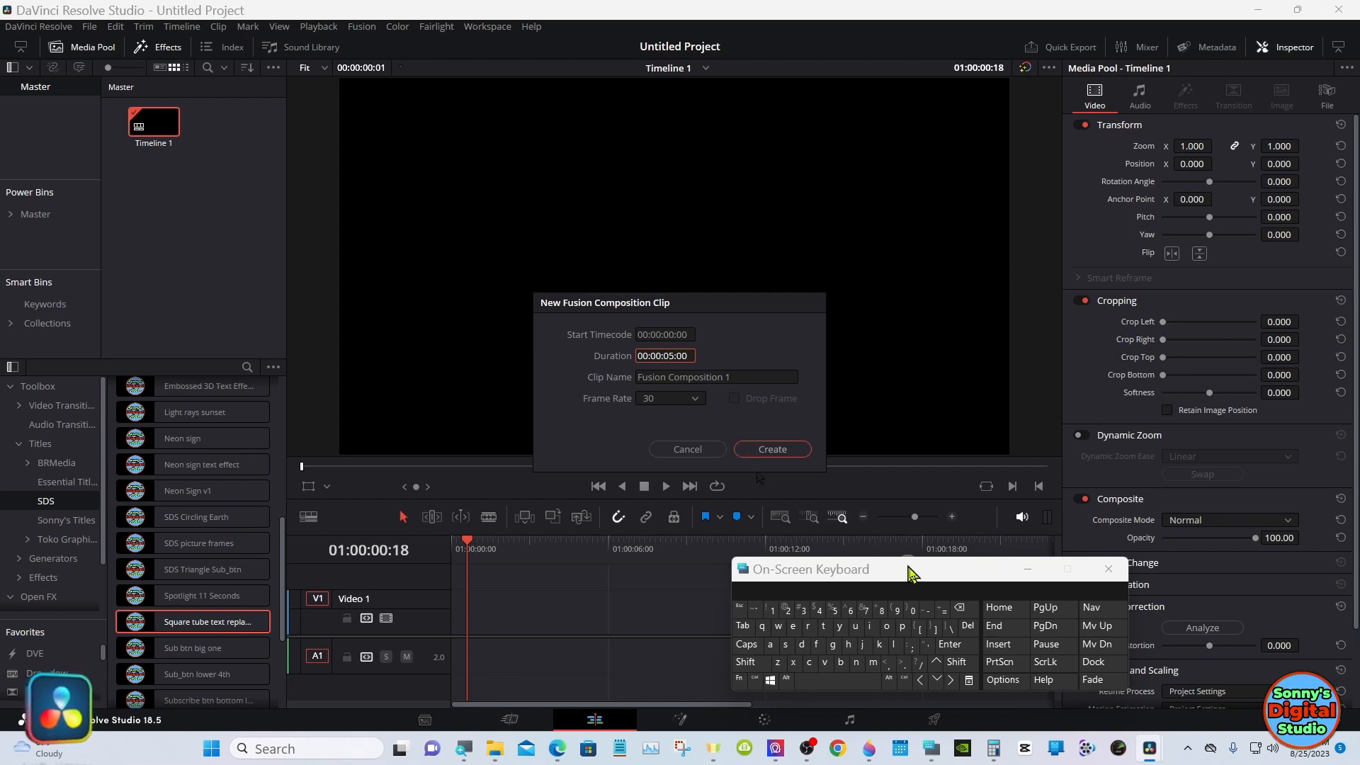
click(772, 610)
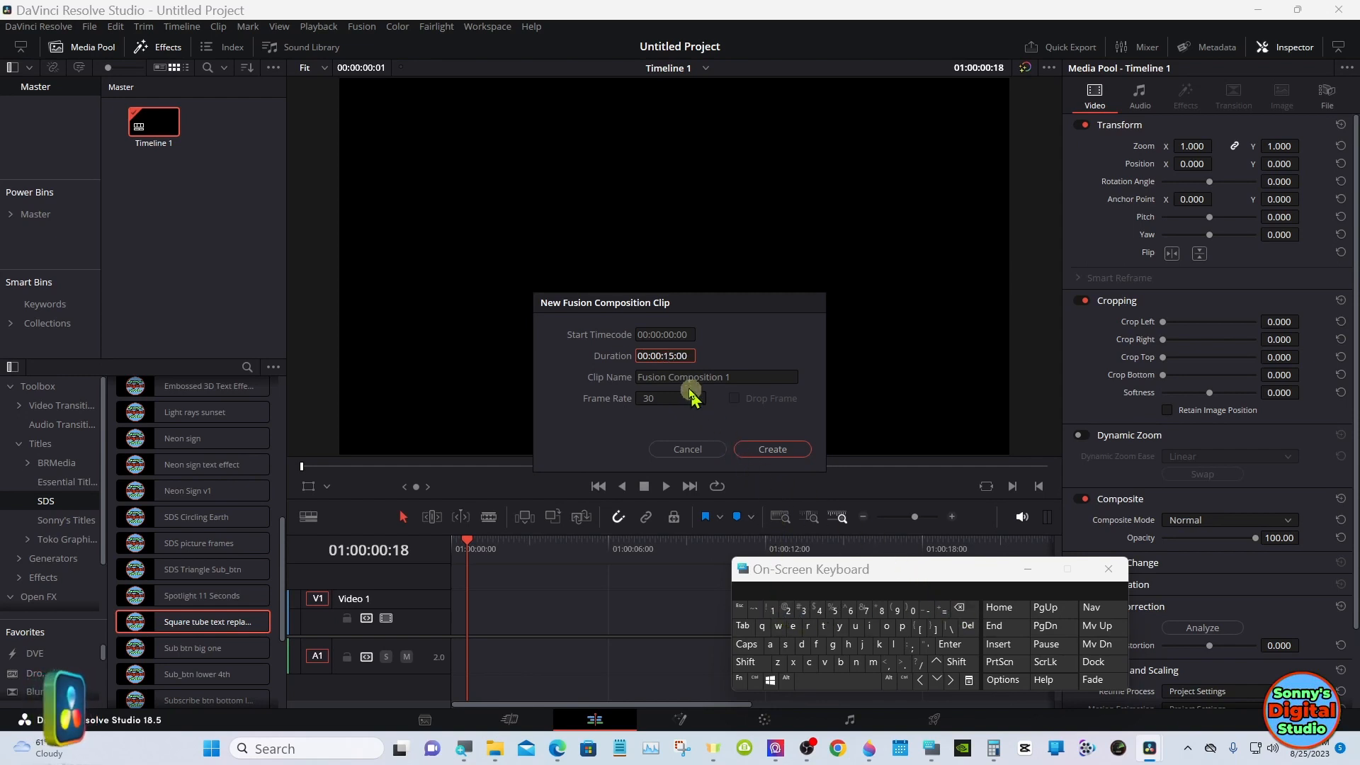
click(673, 356)
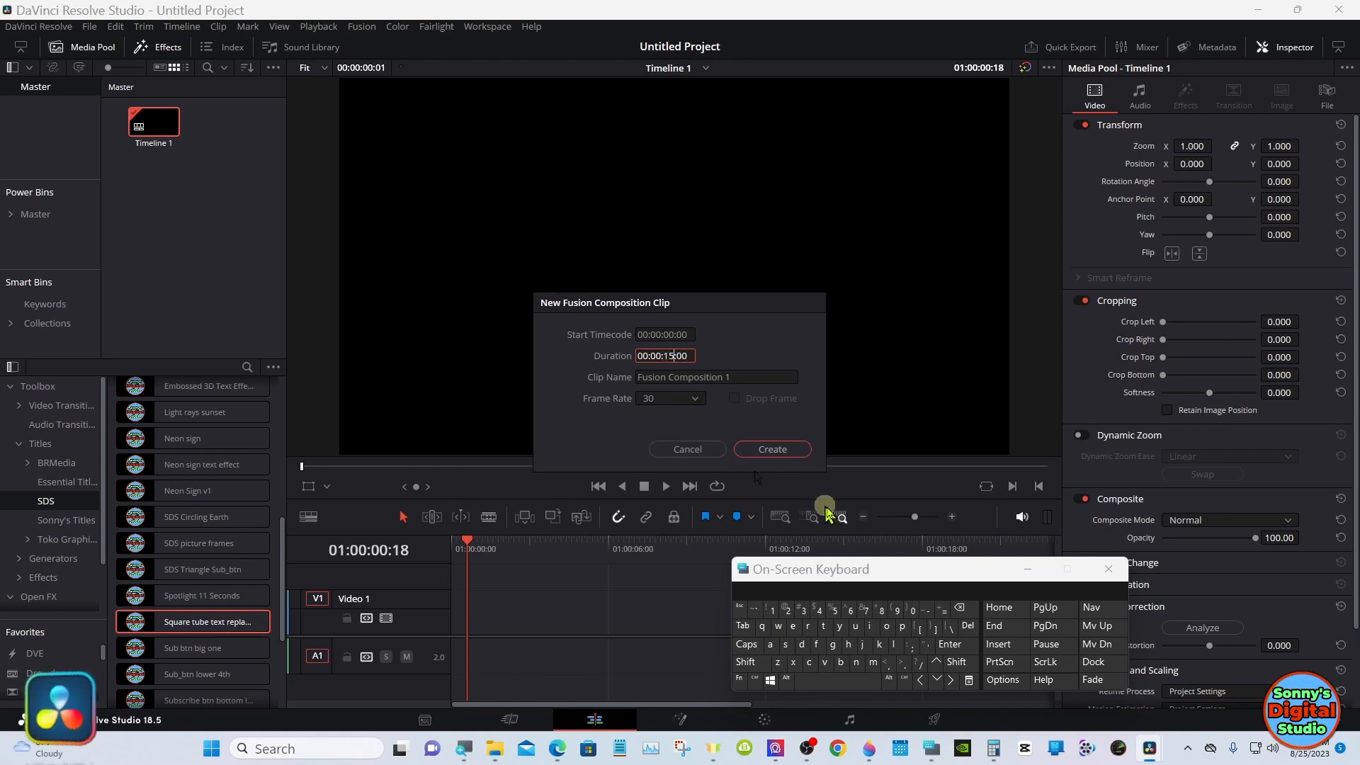
click(961, 610)
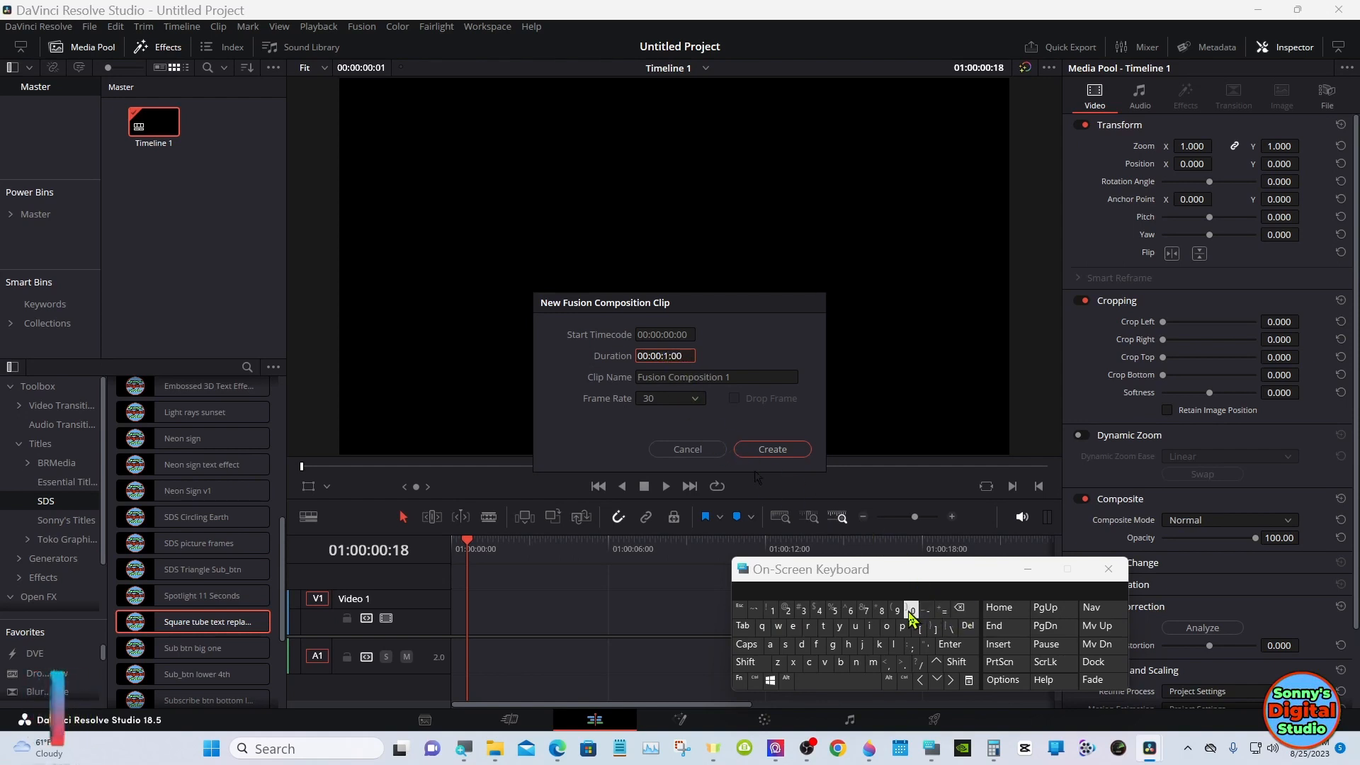
click(774, 449)
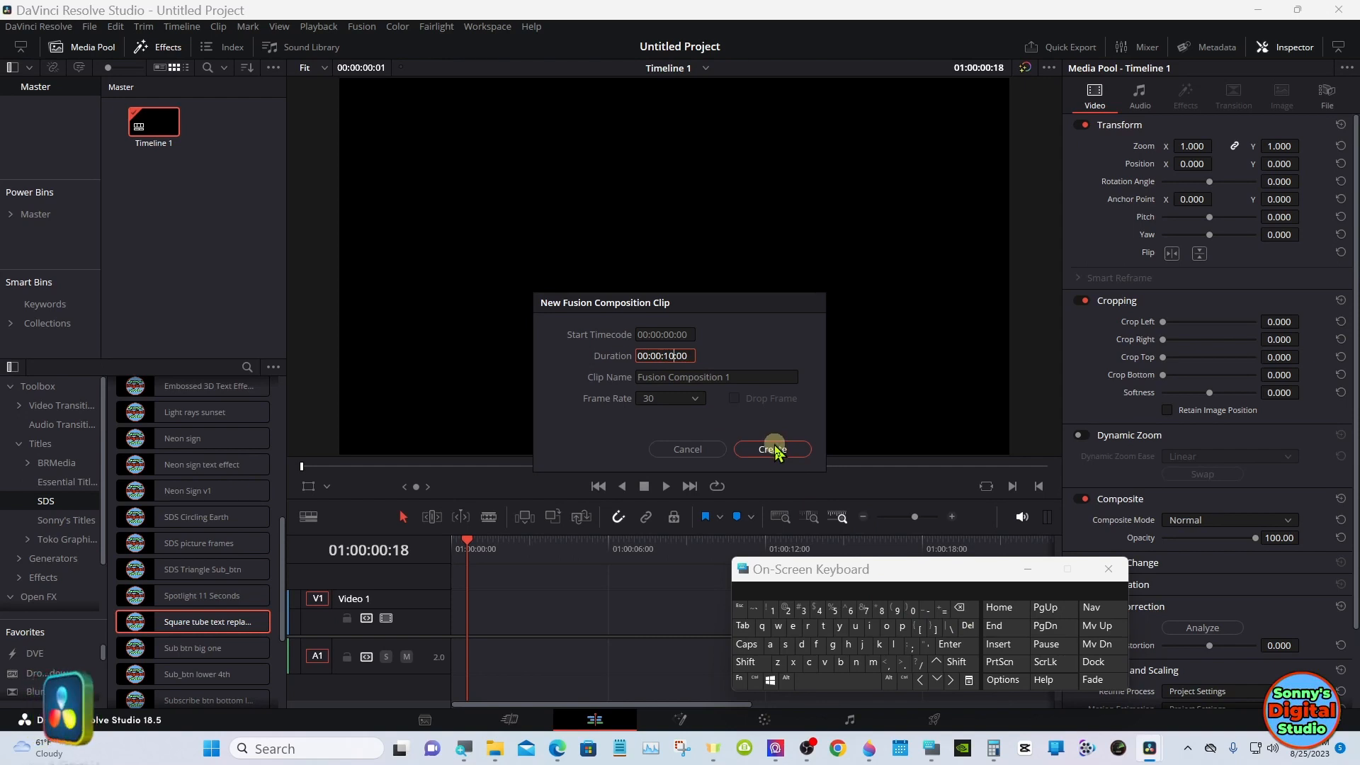
click(773, 449)
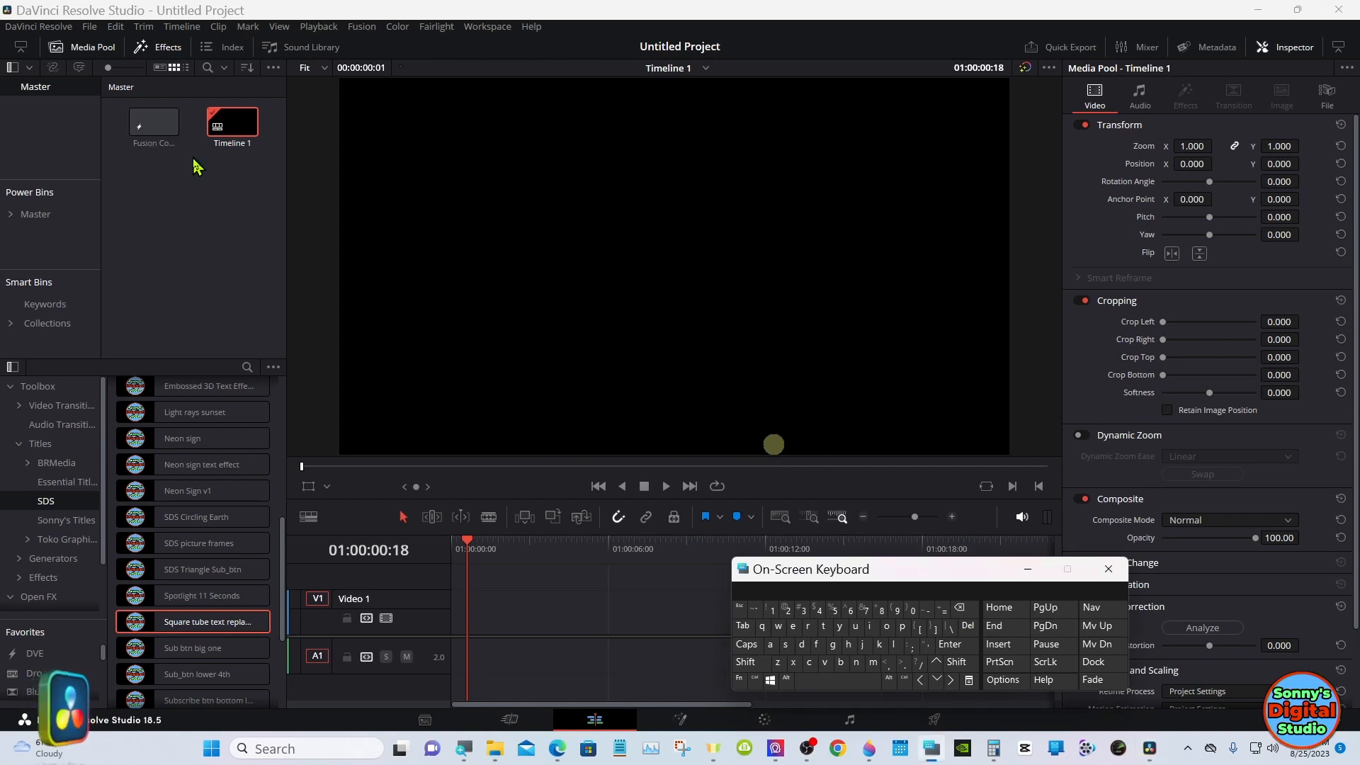
click(1029, 569)
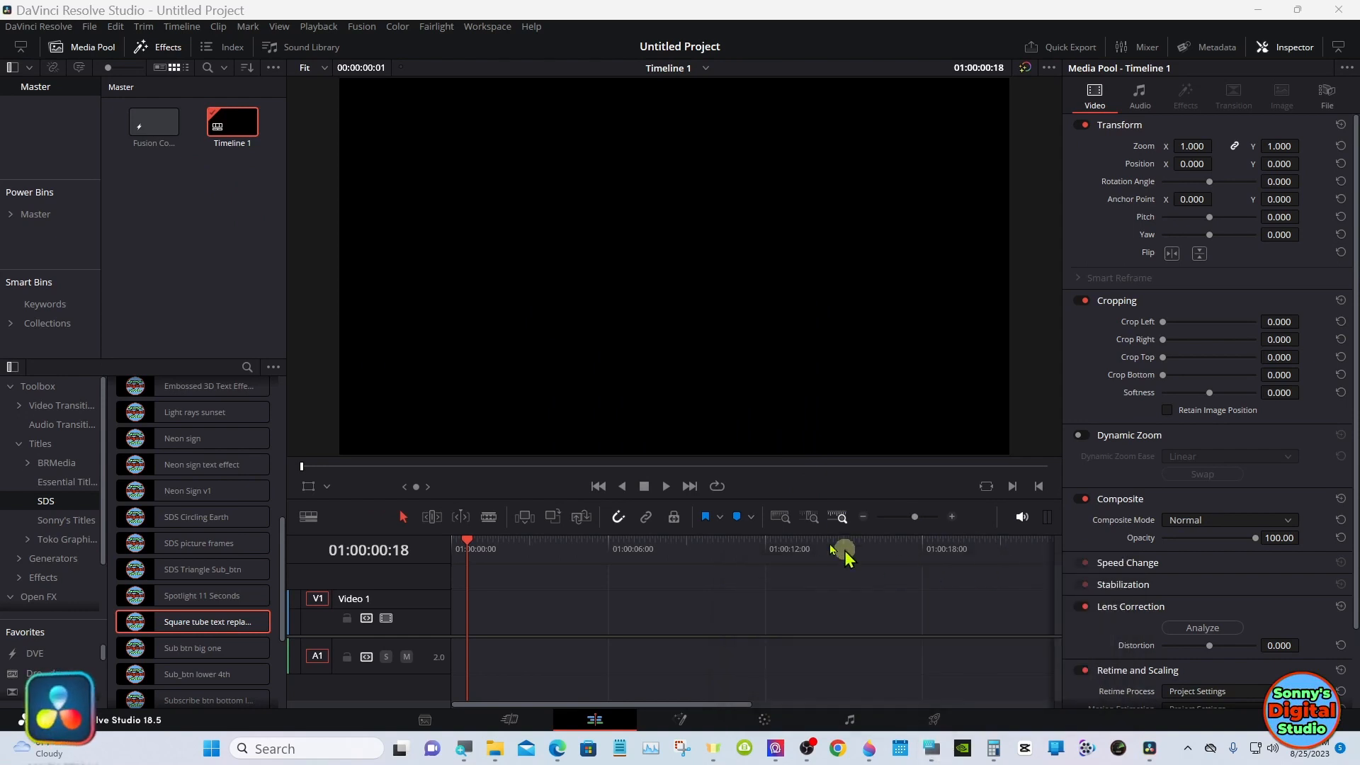
Step: Place the Fusion composition clip at the start of Video 1, open it on the Fusion page and enlarge the viewers
drag(148, 151, 476, 628)
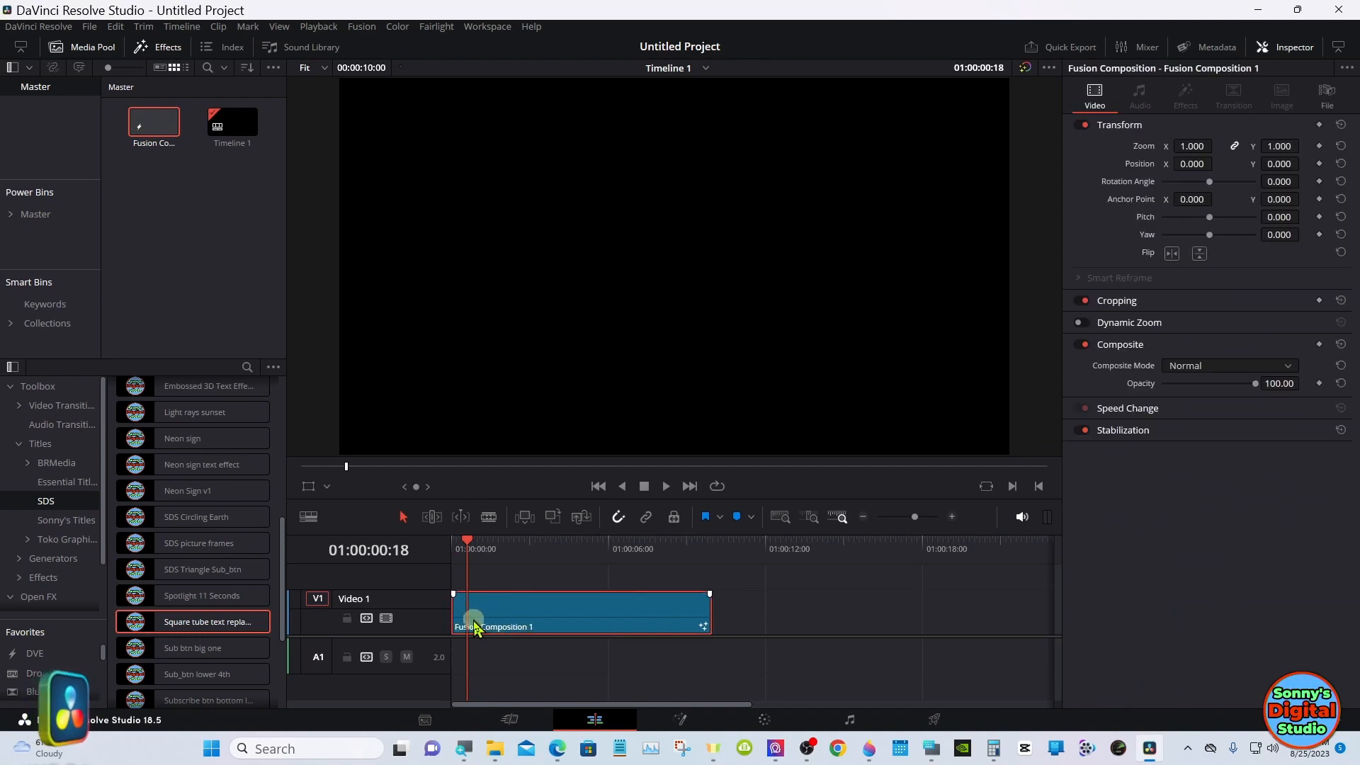
click(683, 720)
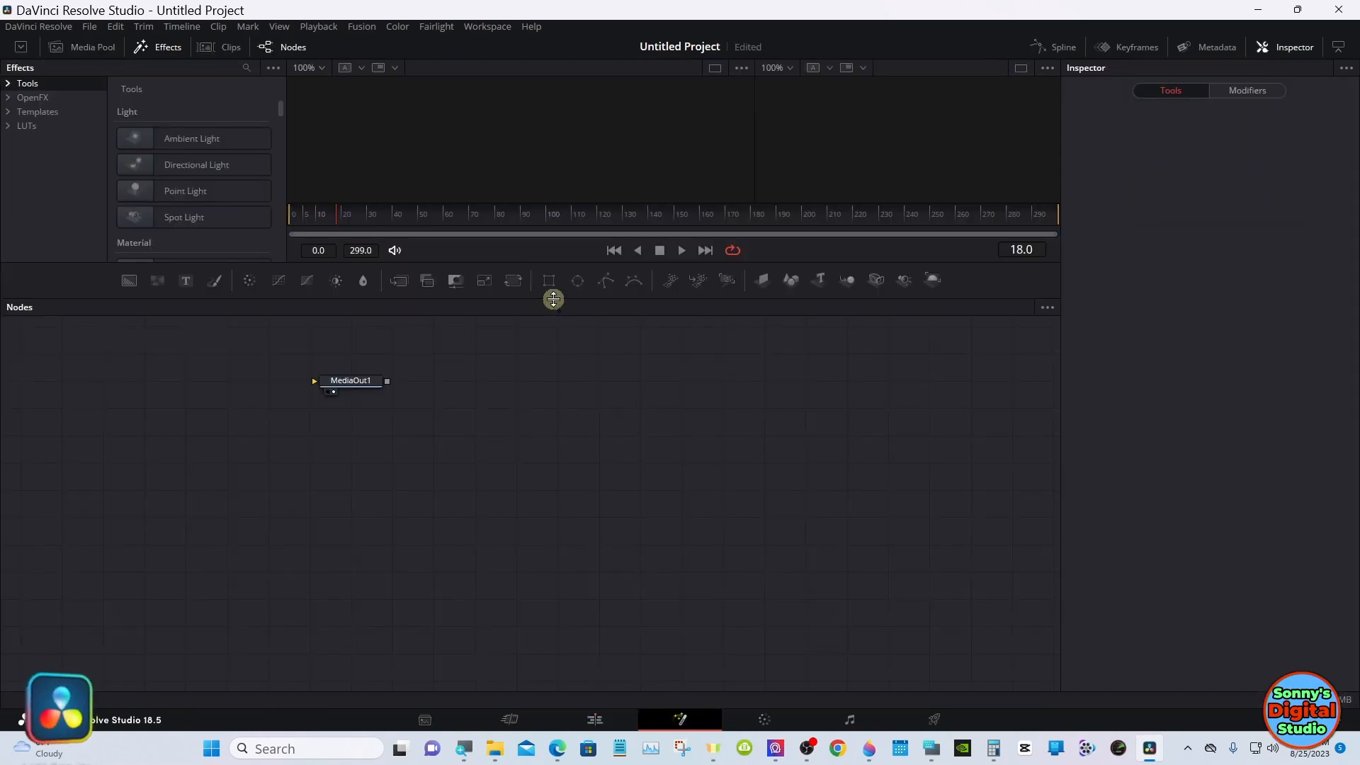
drag(554, 299, 555, 428)
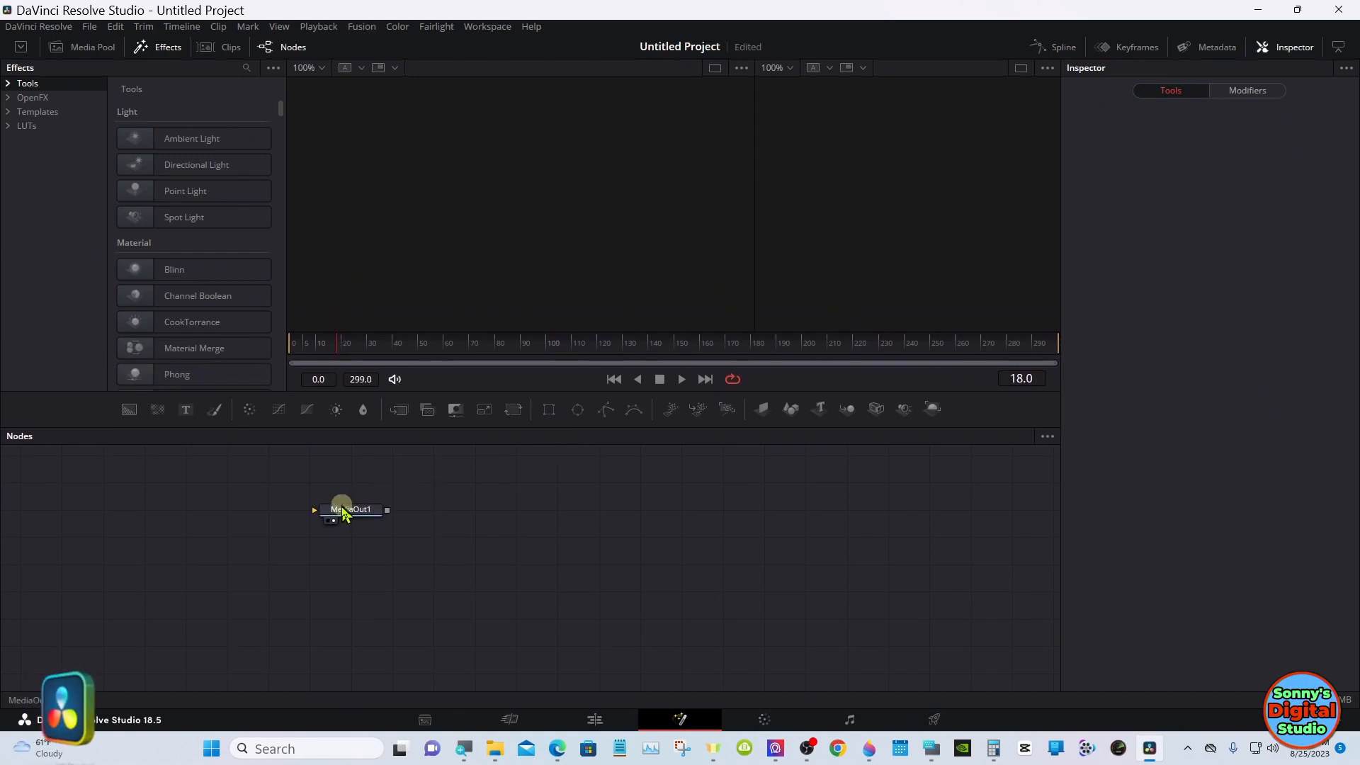
Step: Move MediaOut1 farther along the node graph and add a Background node connected to it
drag(343, 511, 880, 592)
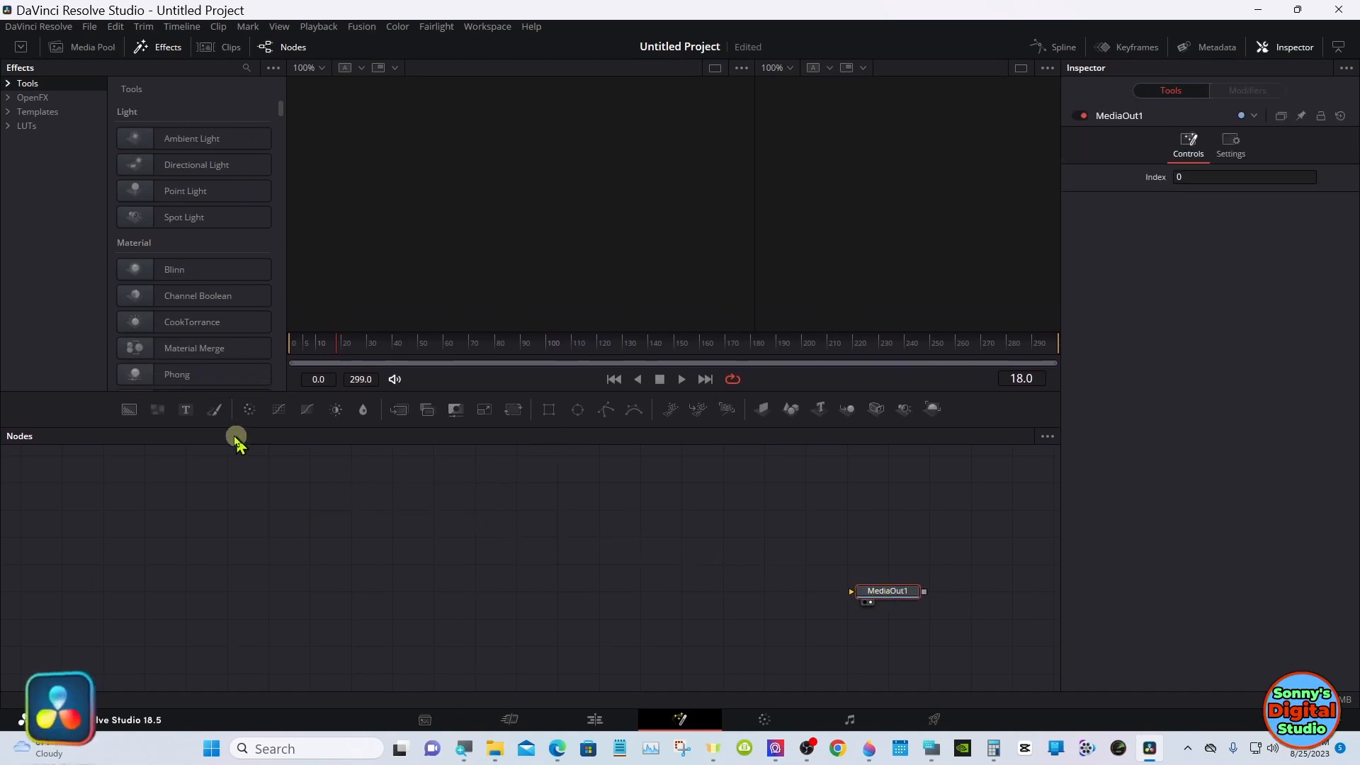
drag(128, 423, 953, 599)
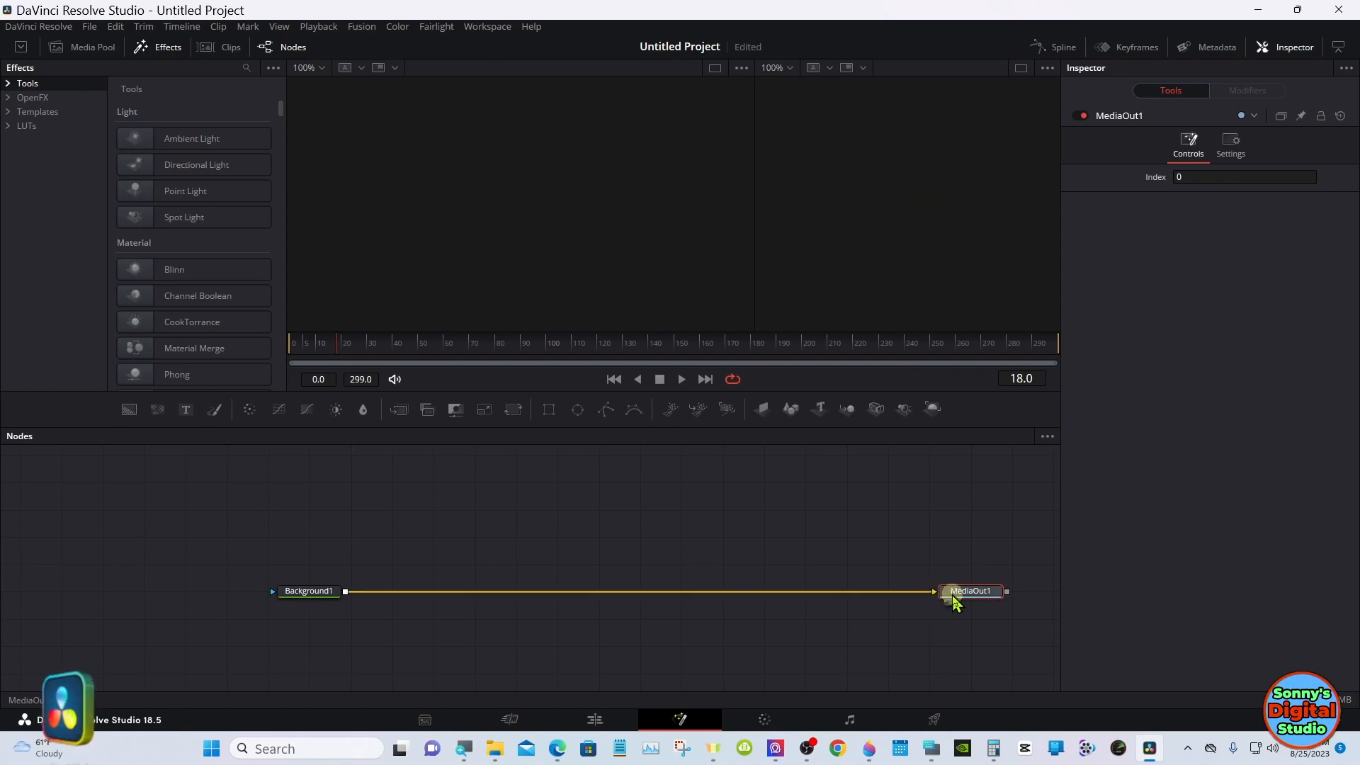
Step: Load Background1 into the first viewer, set its Alpha to 0.0 and even out the widths of the two viewers
click(327, 595)
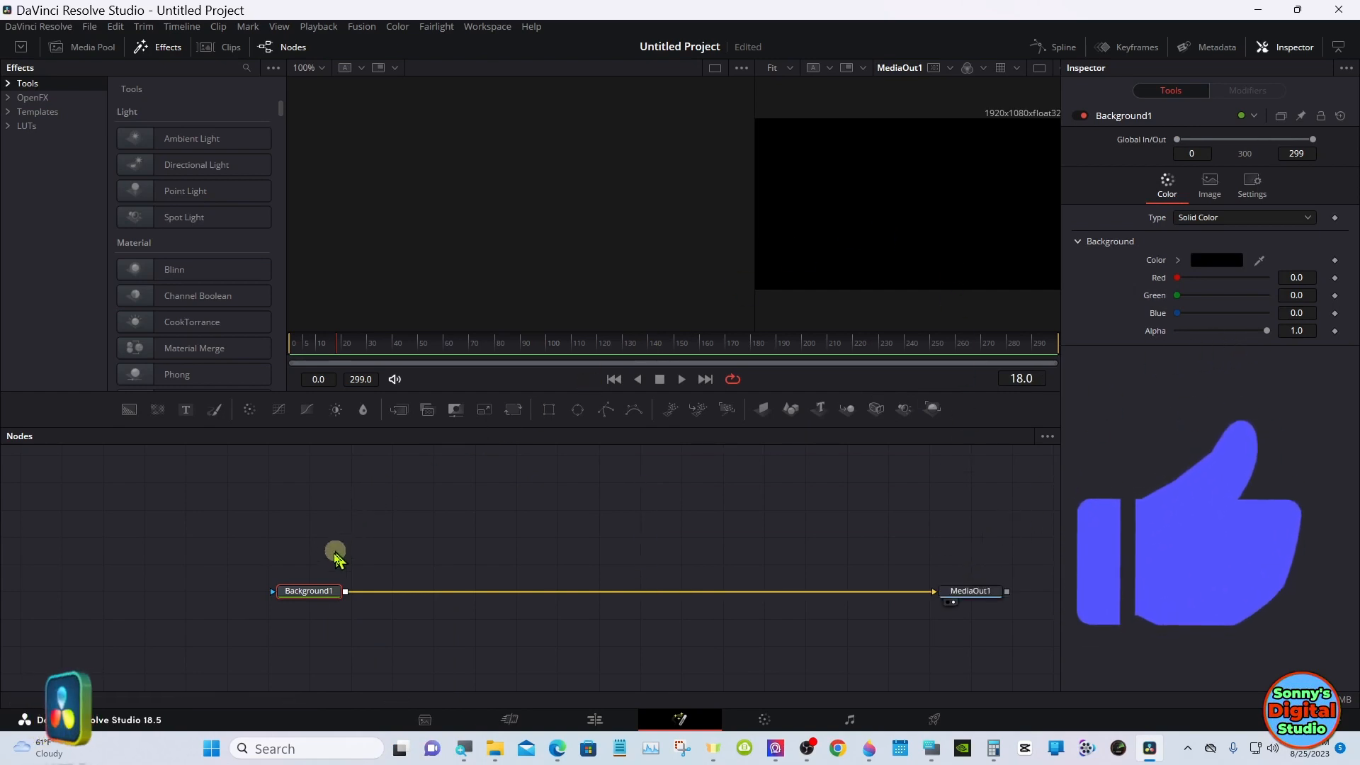
drag(316, 588, 360, 258)
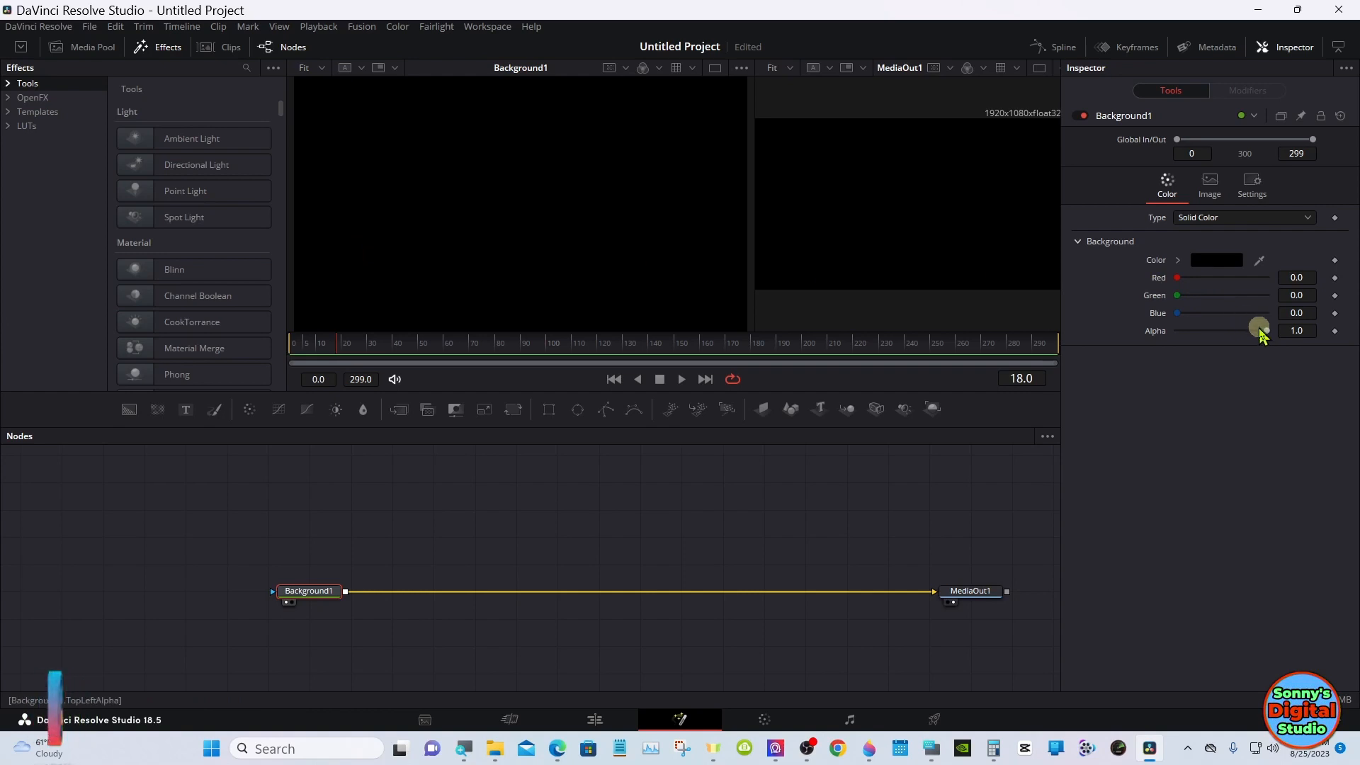
drag(1265, 332, 1155, 335)
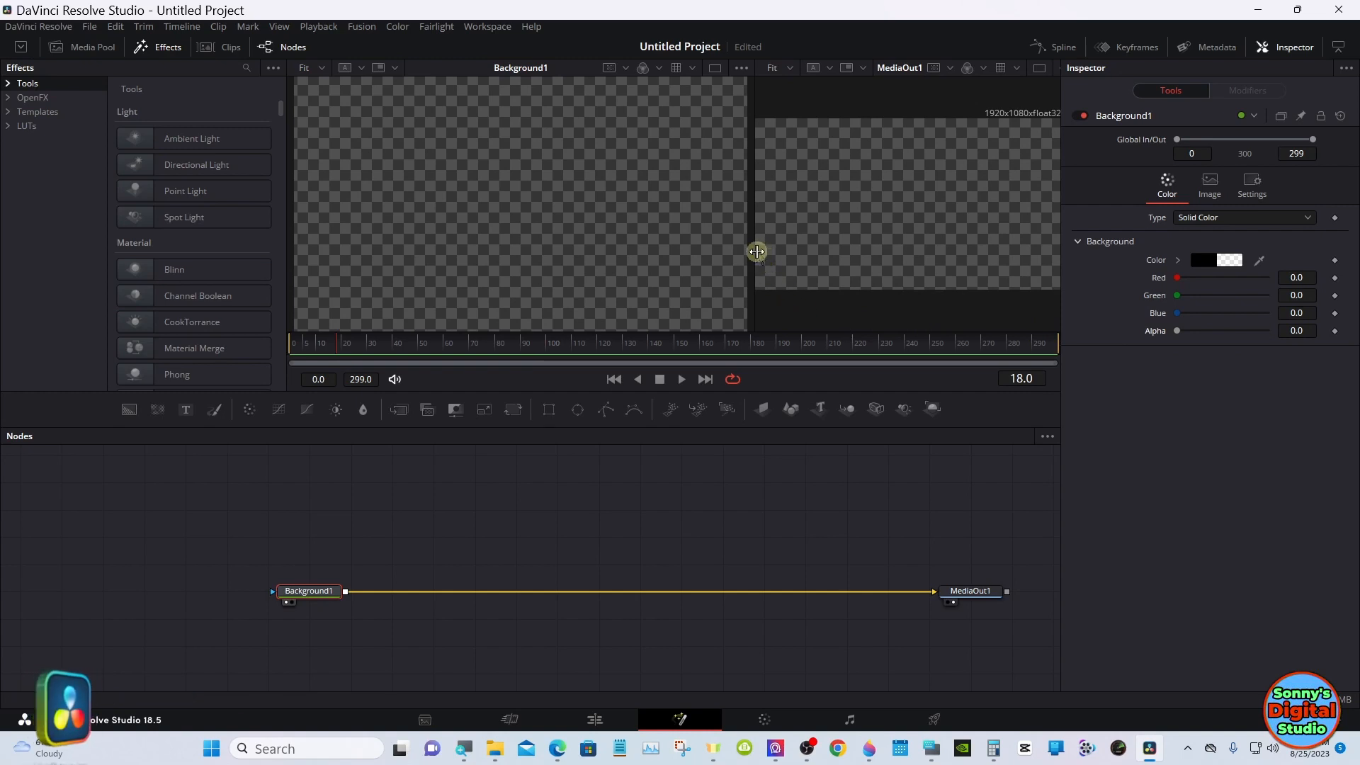
drag(758, 252, 681, 269)
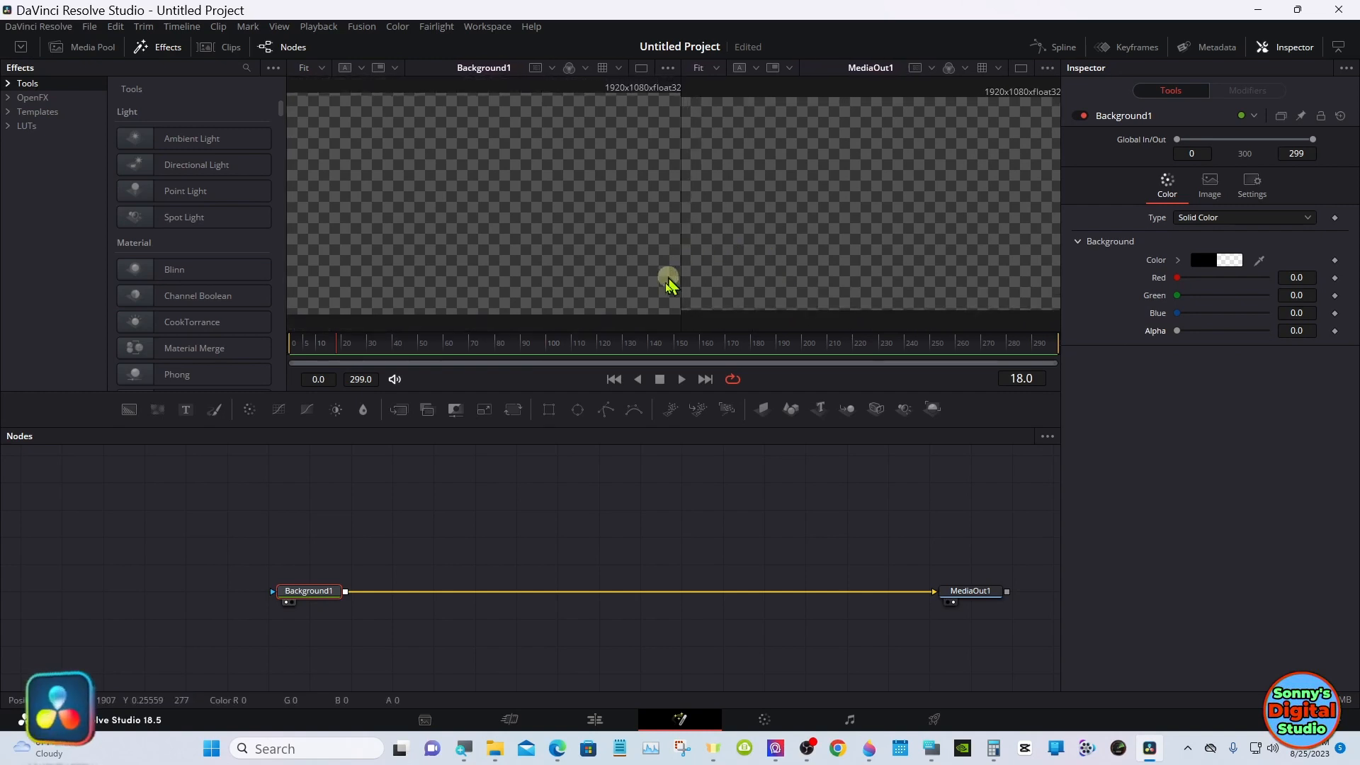
Step: Move Background1 and MediaOut1 lower, then add a Merge 3D node with a Camera 3D, a Spot Light and a Renderer 3D connected
drag(253, 554, 967, 652)
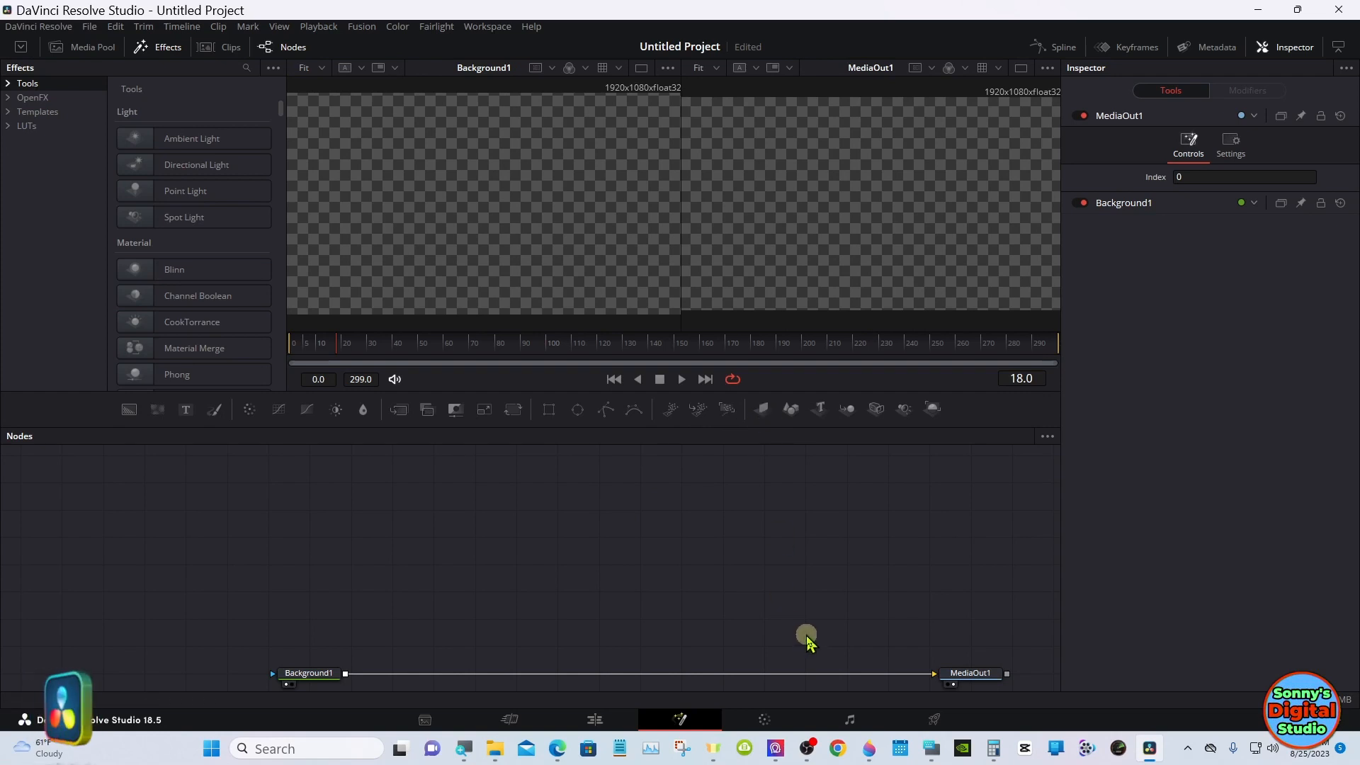
click(846, 411)
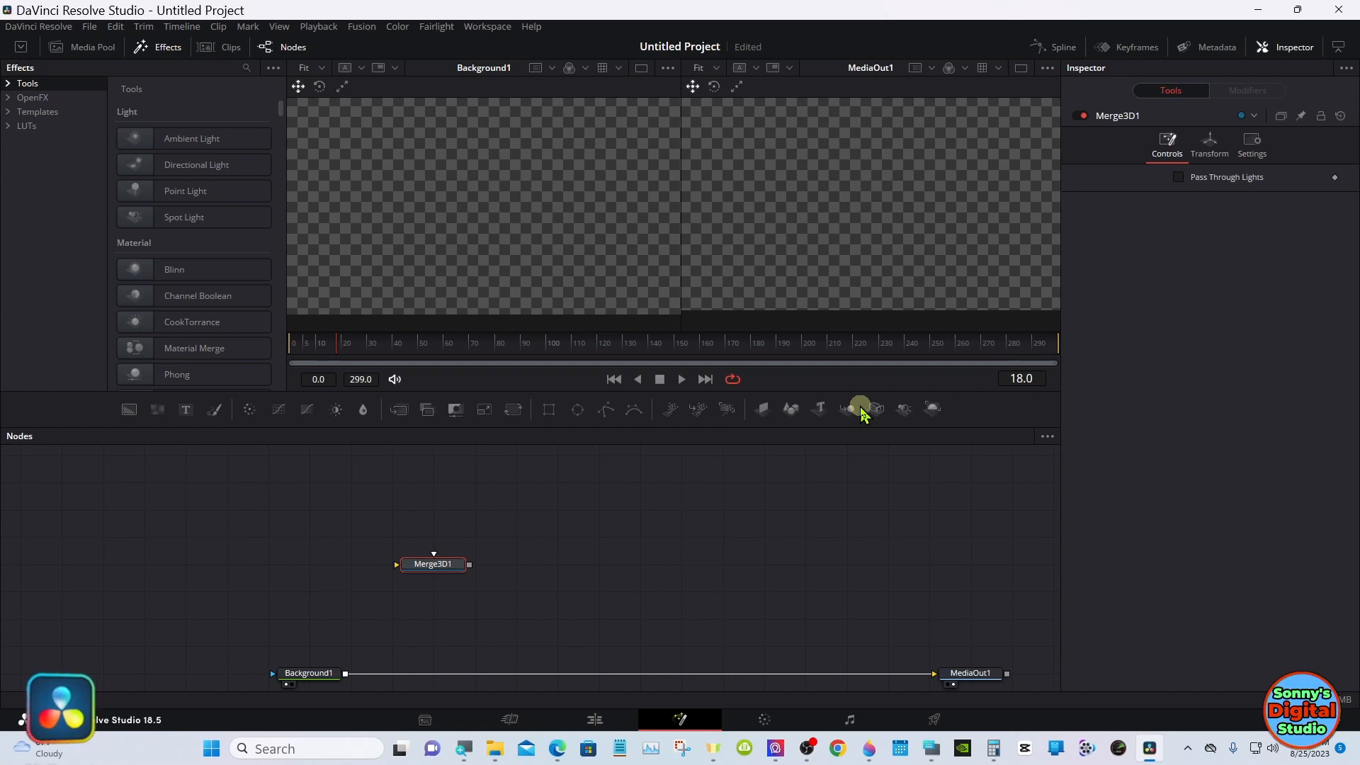
click(876, 409)
click(903, 411)
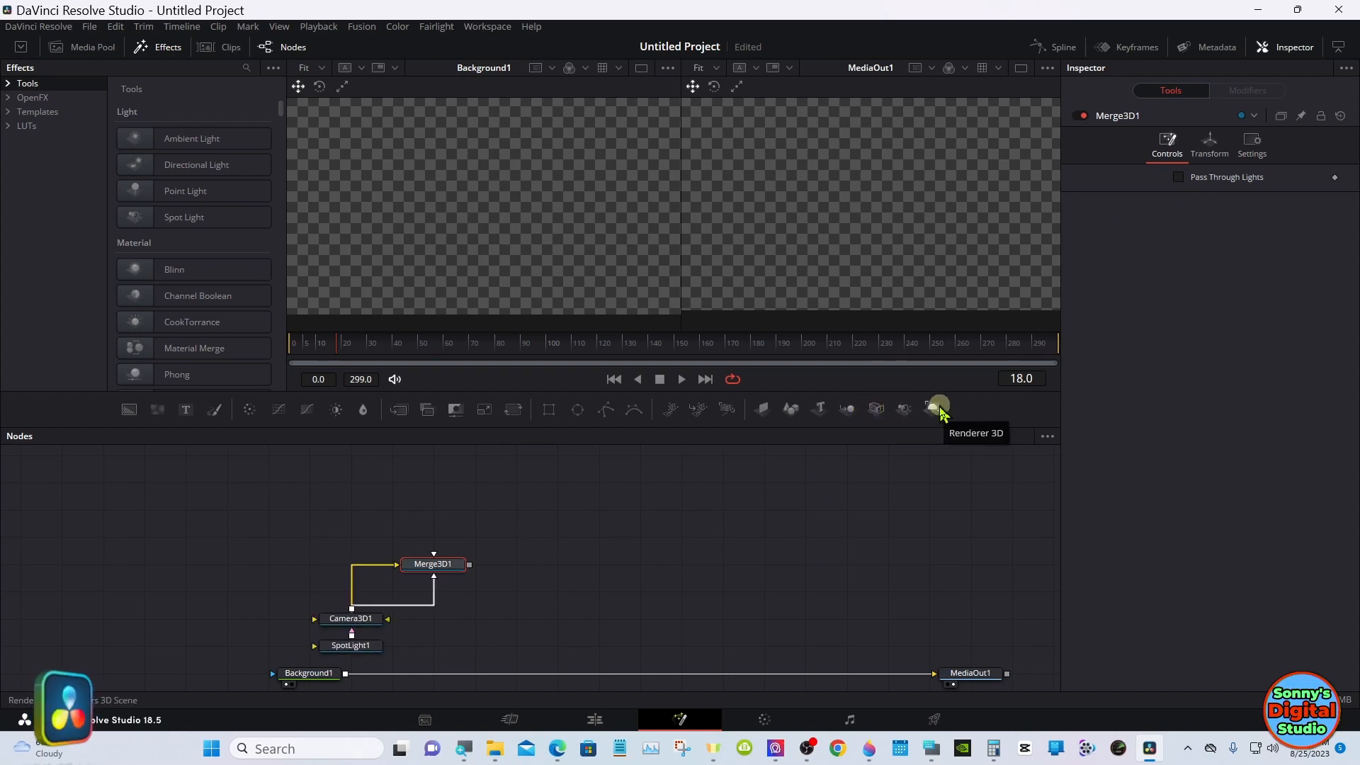
click(931, 410)
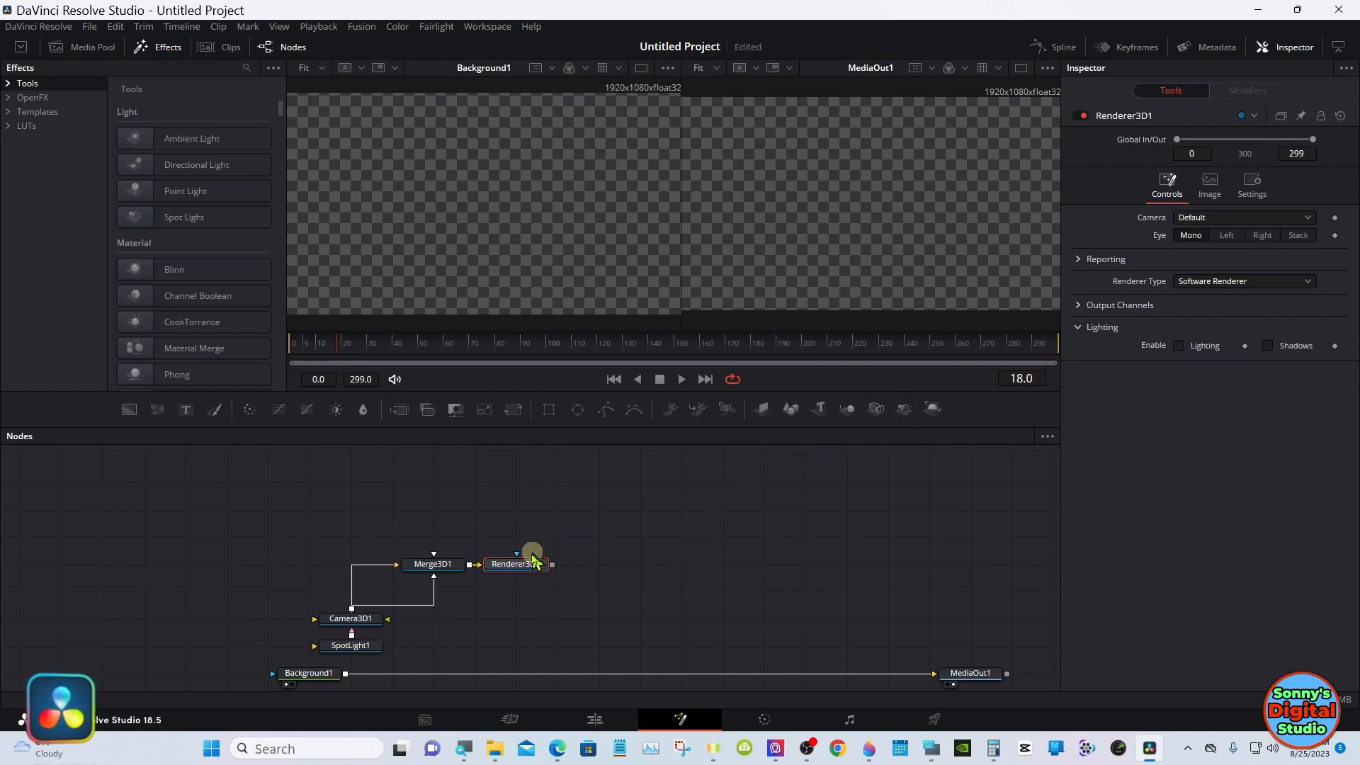
Step: Load Merge3D1 into the first viewer and Renderer3D1 into the second, and space the two nodes farther apart
drag(524, 567, 799, 252)
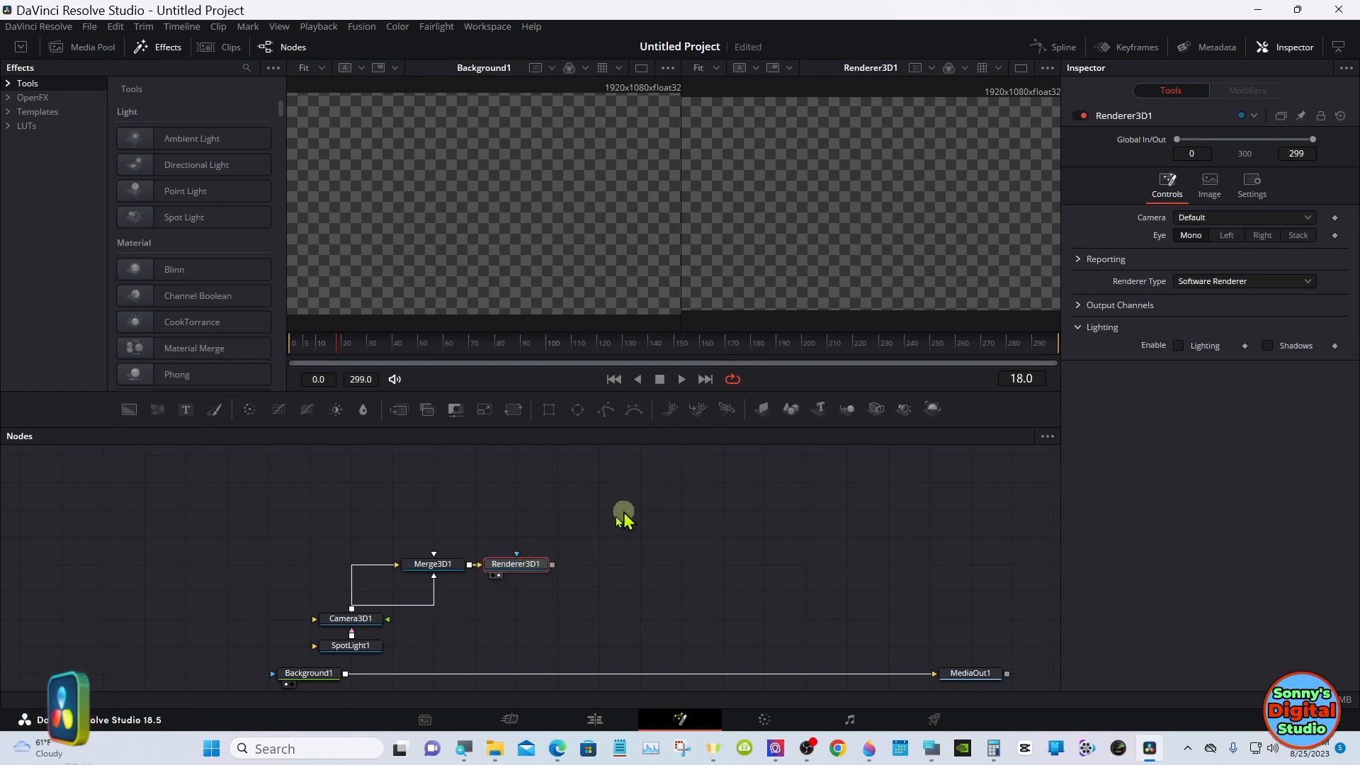
drag(445, 570, 439, 263)
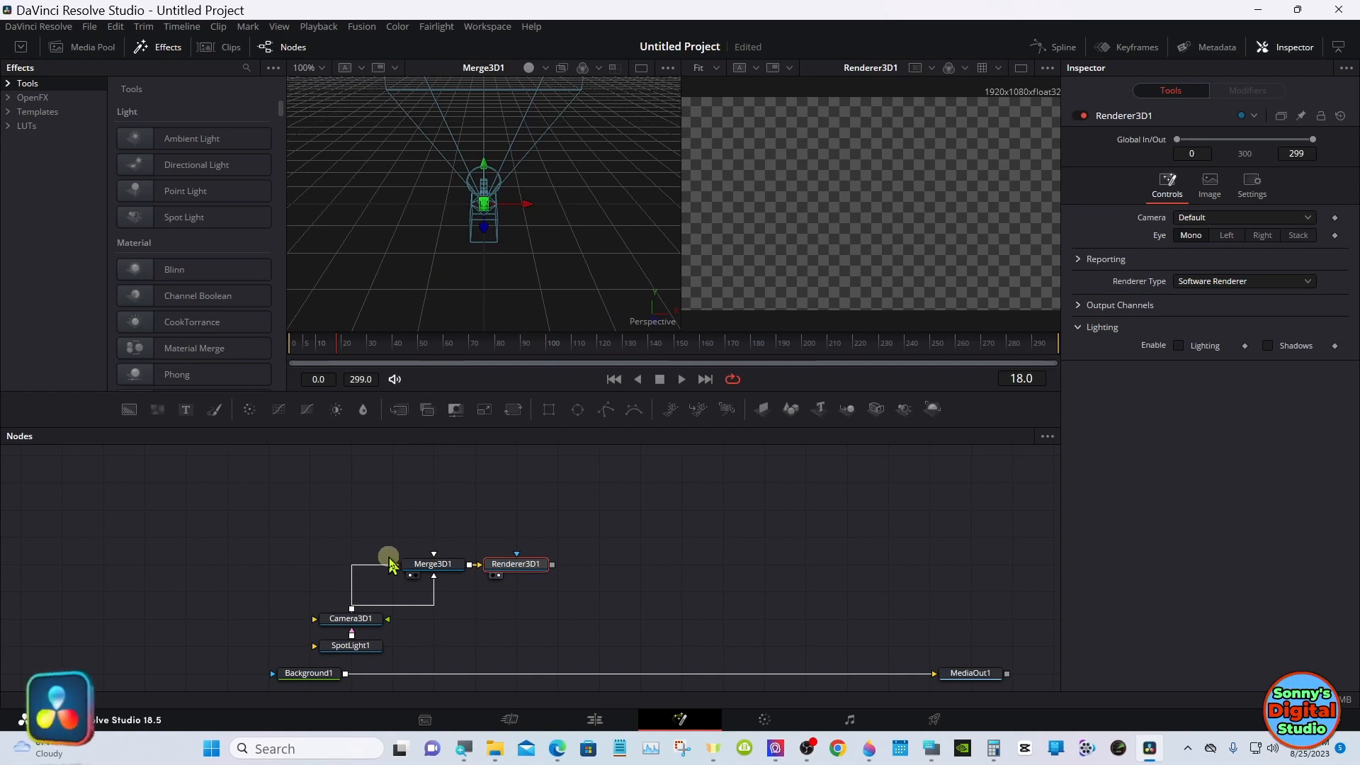
drag(522, 567, 645, 572)
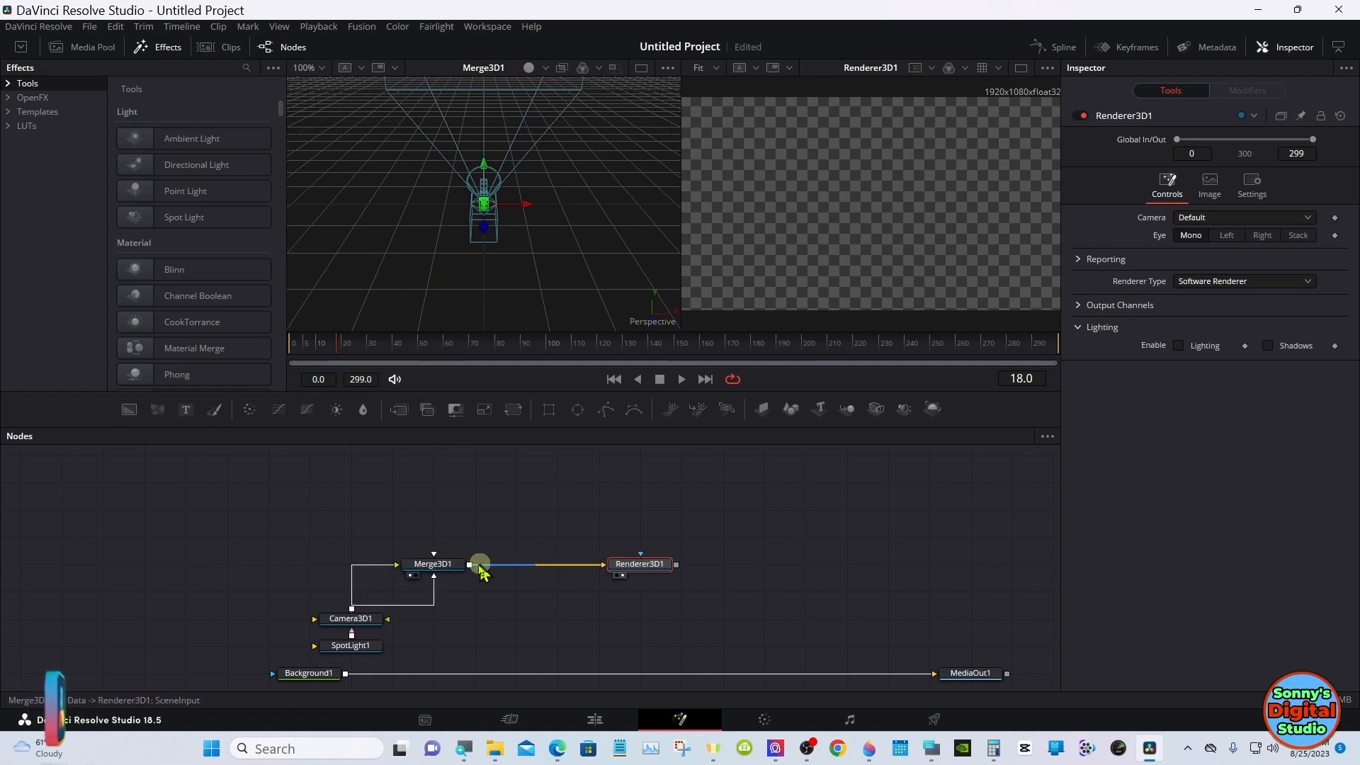
drag(461, 567, 538, 566)
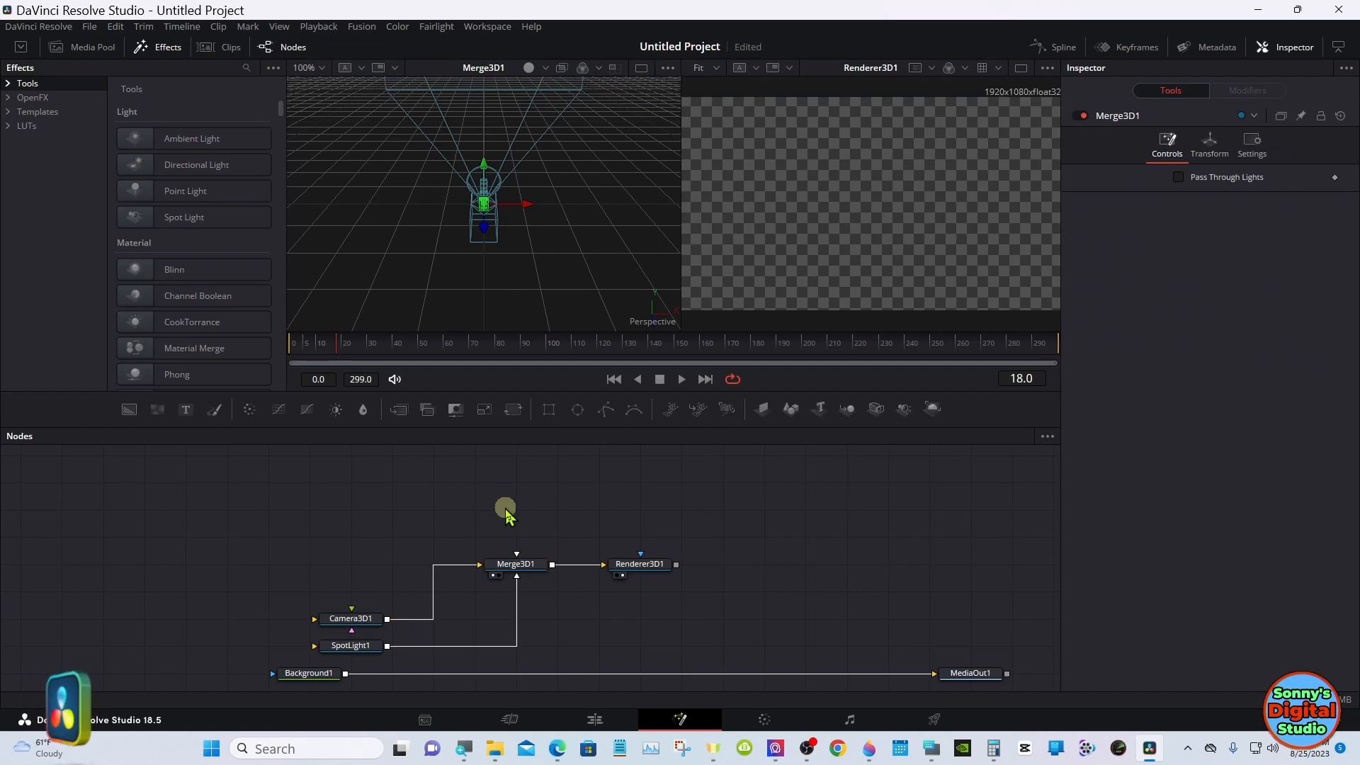
Step: Search the tool list for "cub", add a Cube 3D node and connect it to Merge3D1
click(930, 750)
drag(859, 558, 1015, 541)
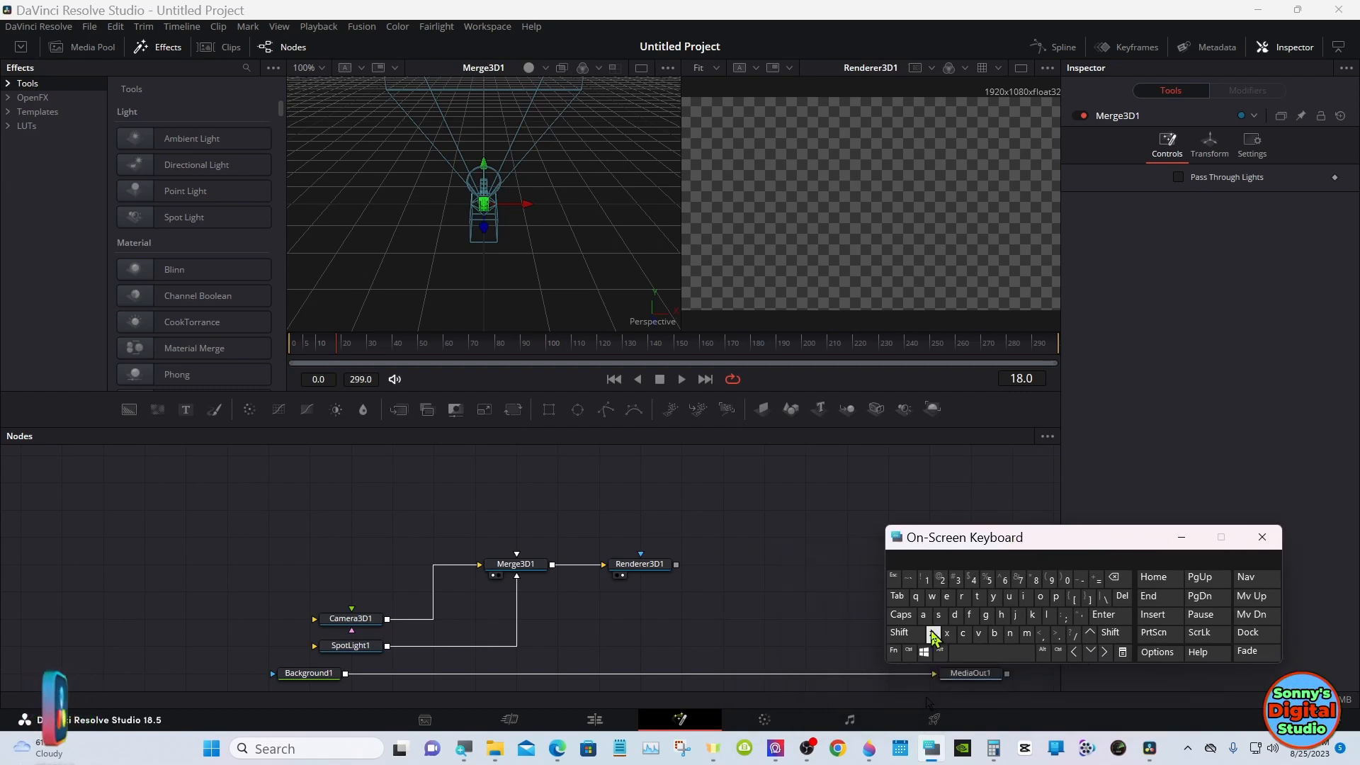
click(905, 633)
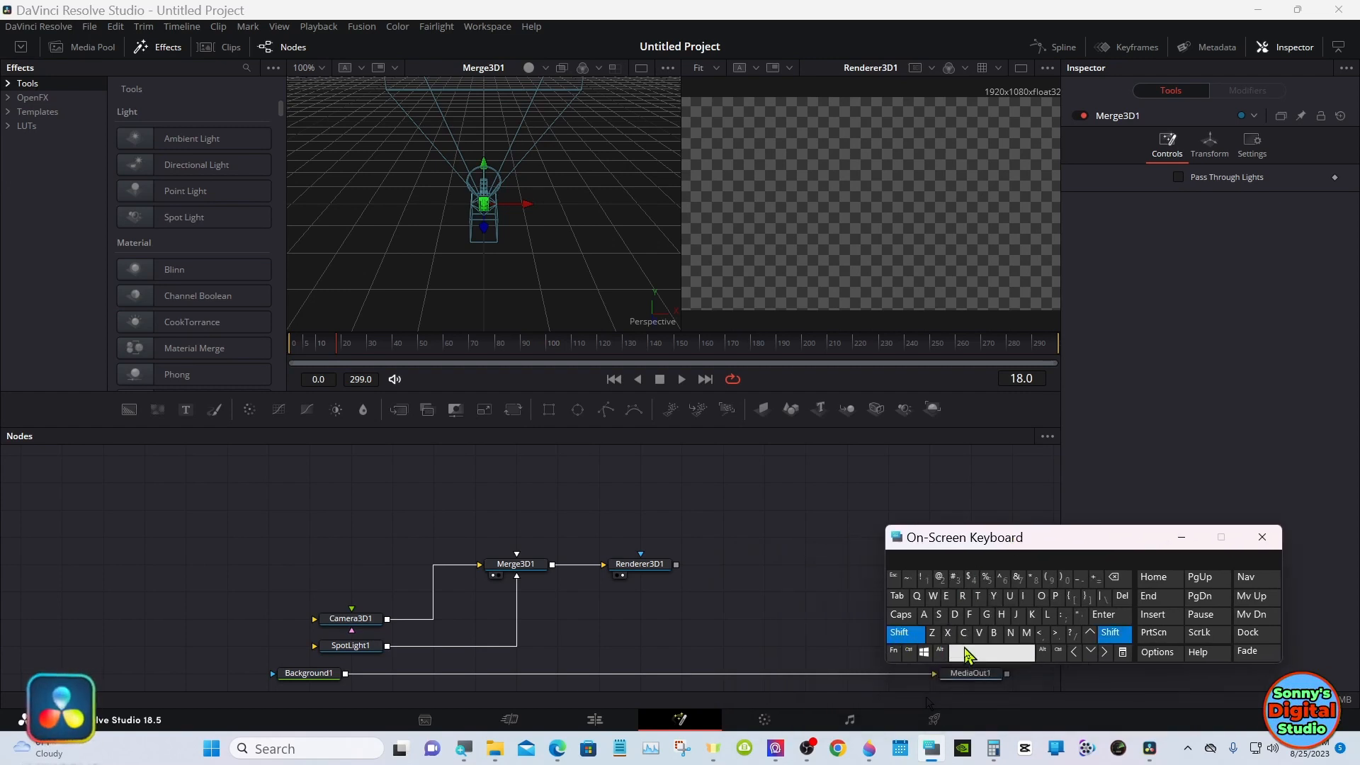
click(966, 648)
click(847, 556)
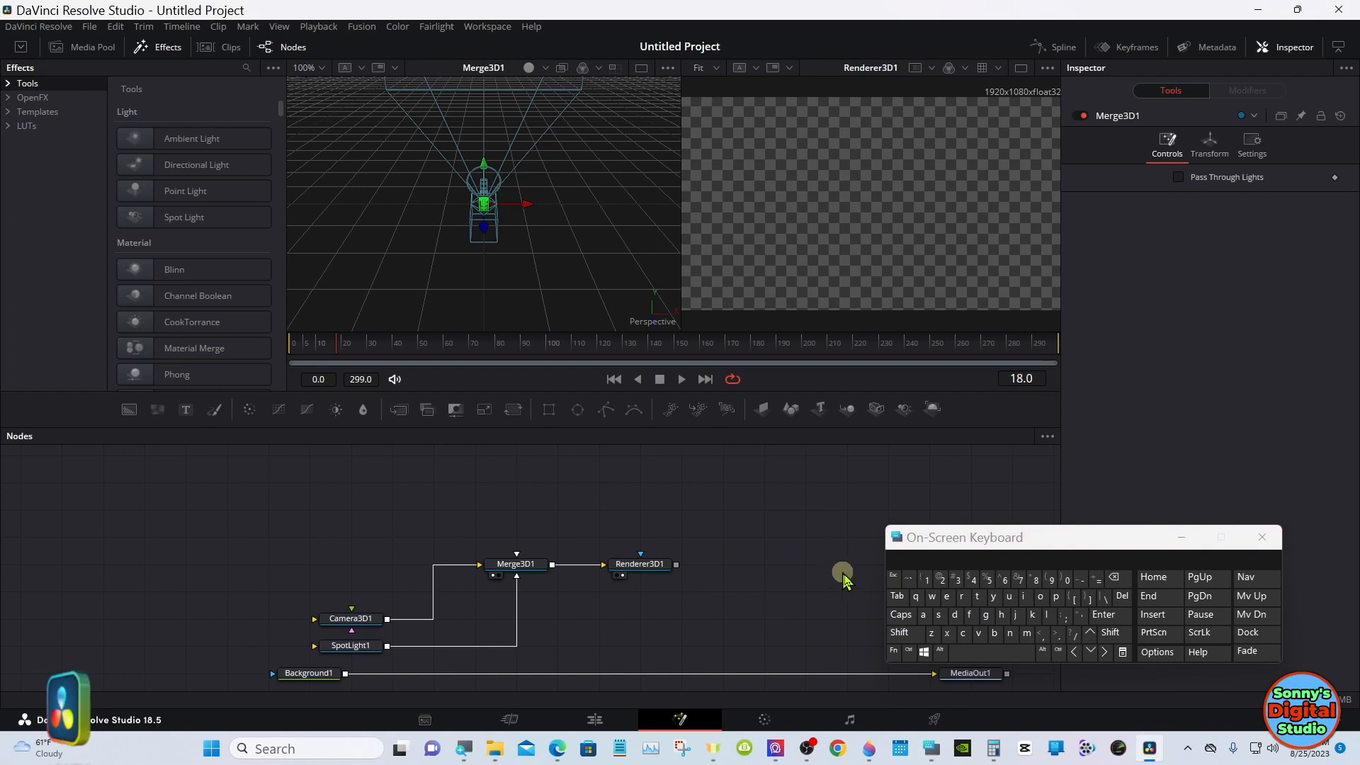
click(905, 633)
click(988, 652)
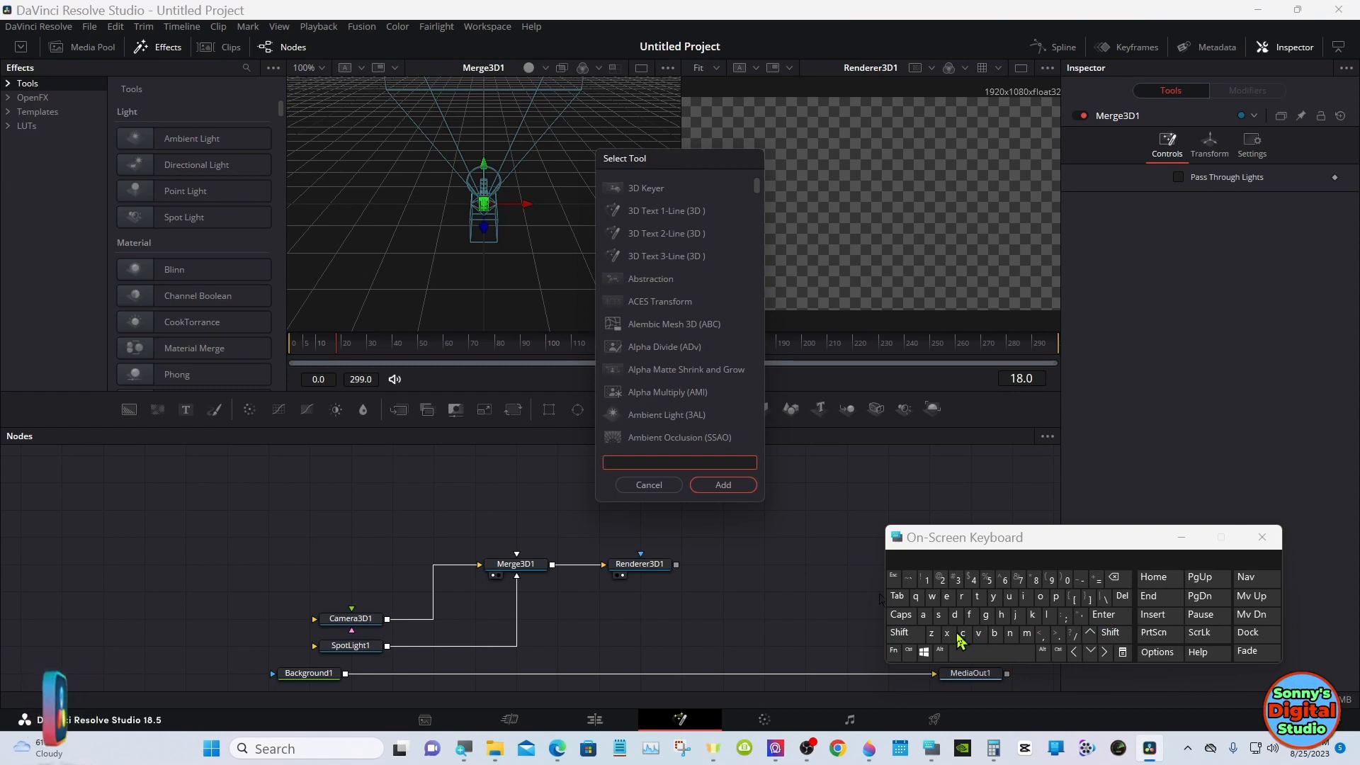
click(963, 633)
click(1010, 597)
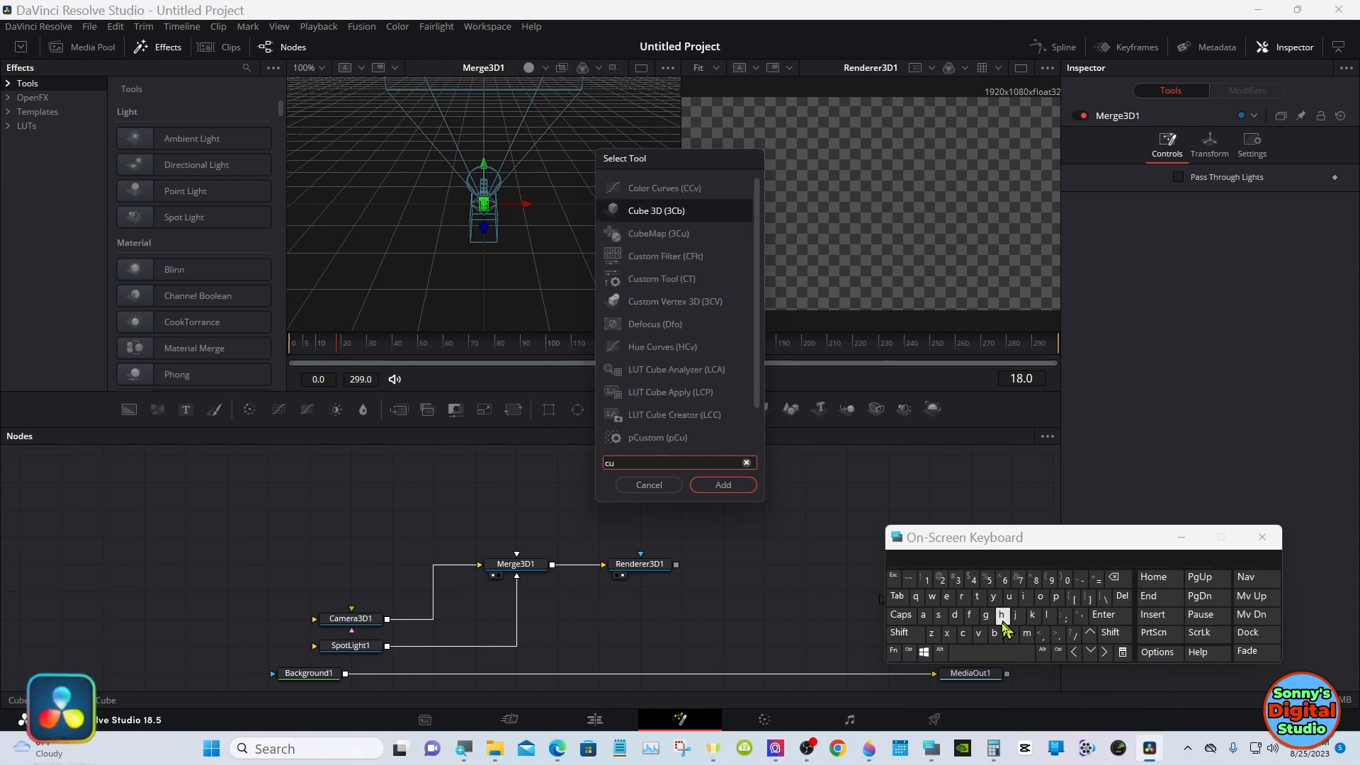
click(995, 633)
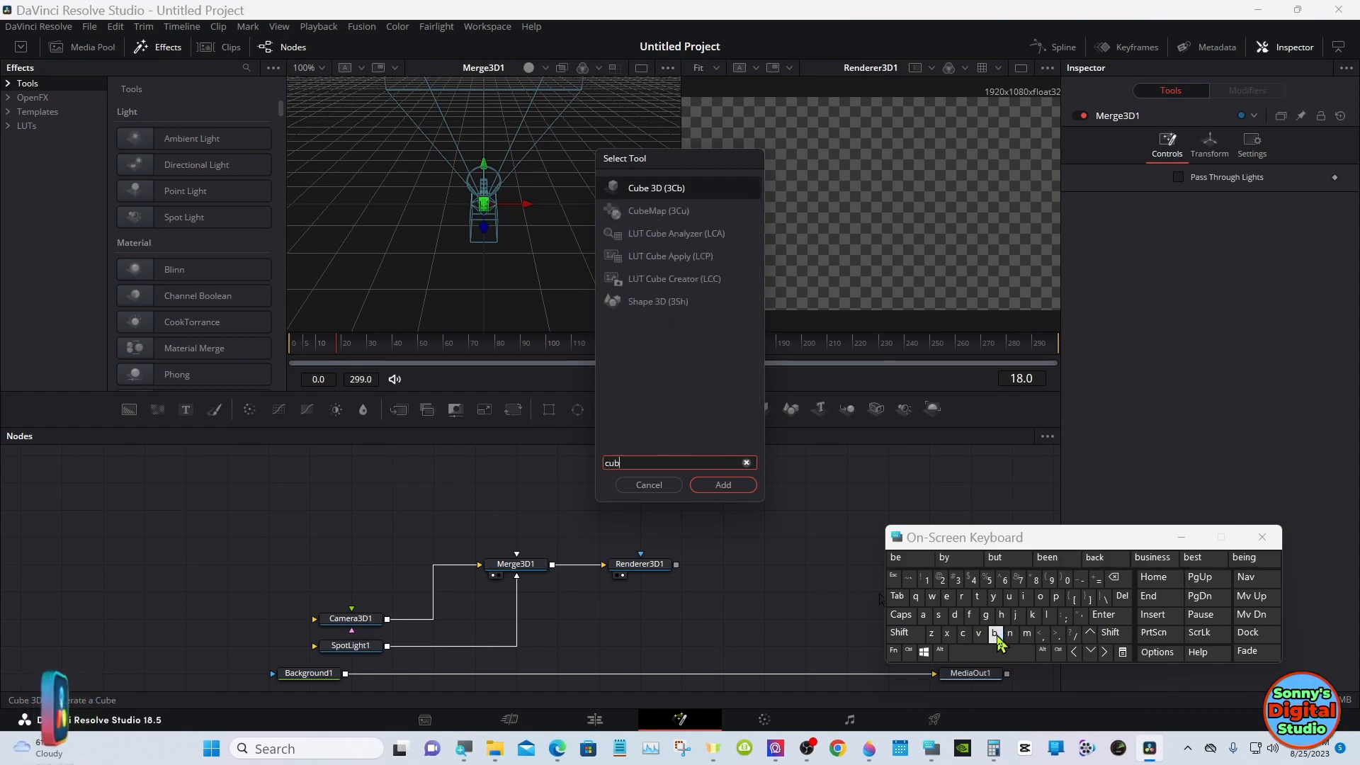
click(674, 188)
click(705, 485)
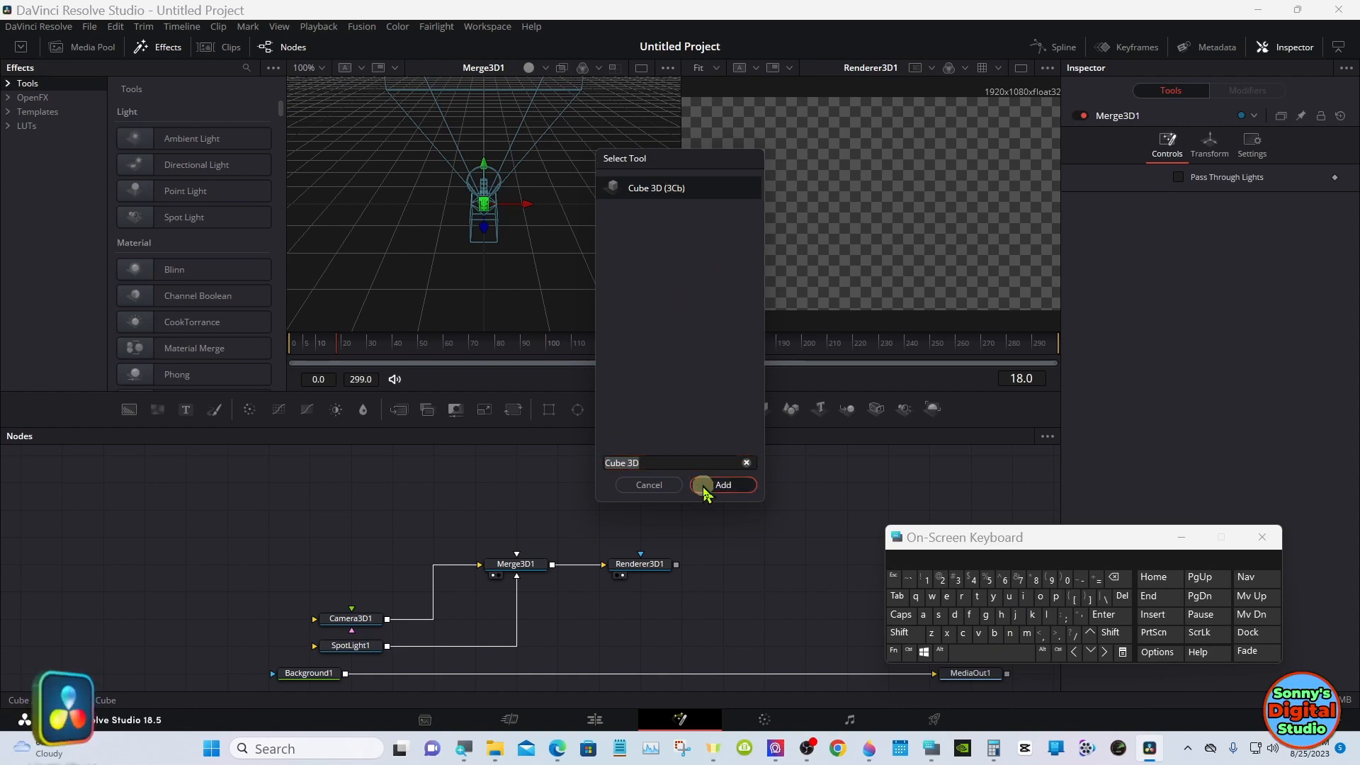
drag(836, 508, 525, 567)
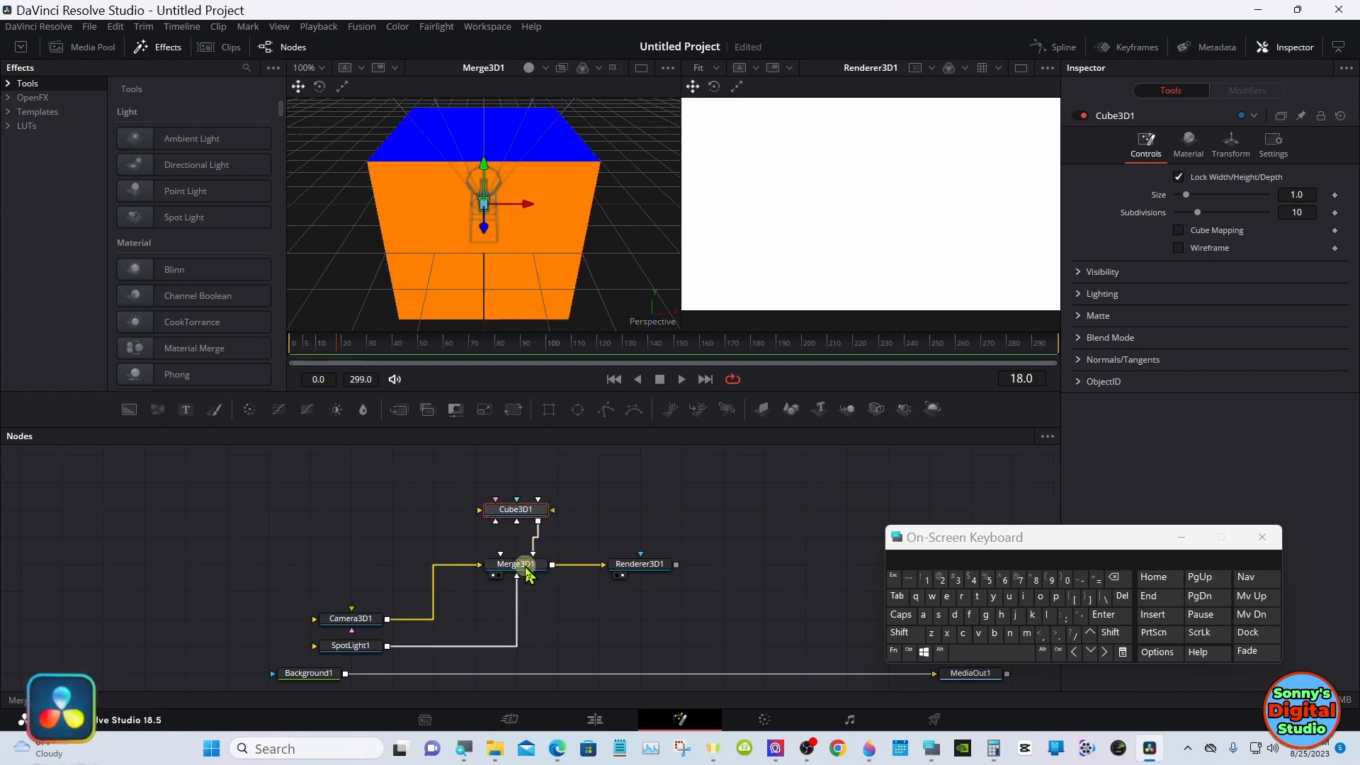
Step: Scale the Merge3D1 view to Fit and put the on-screen keyboard away
right_click(531, 243)
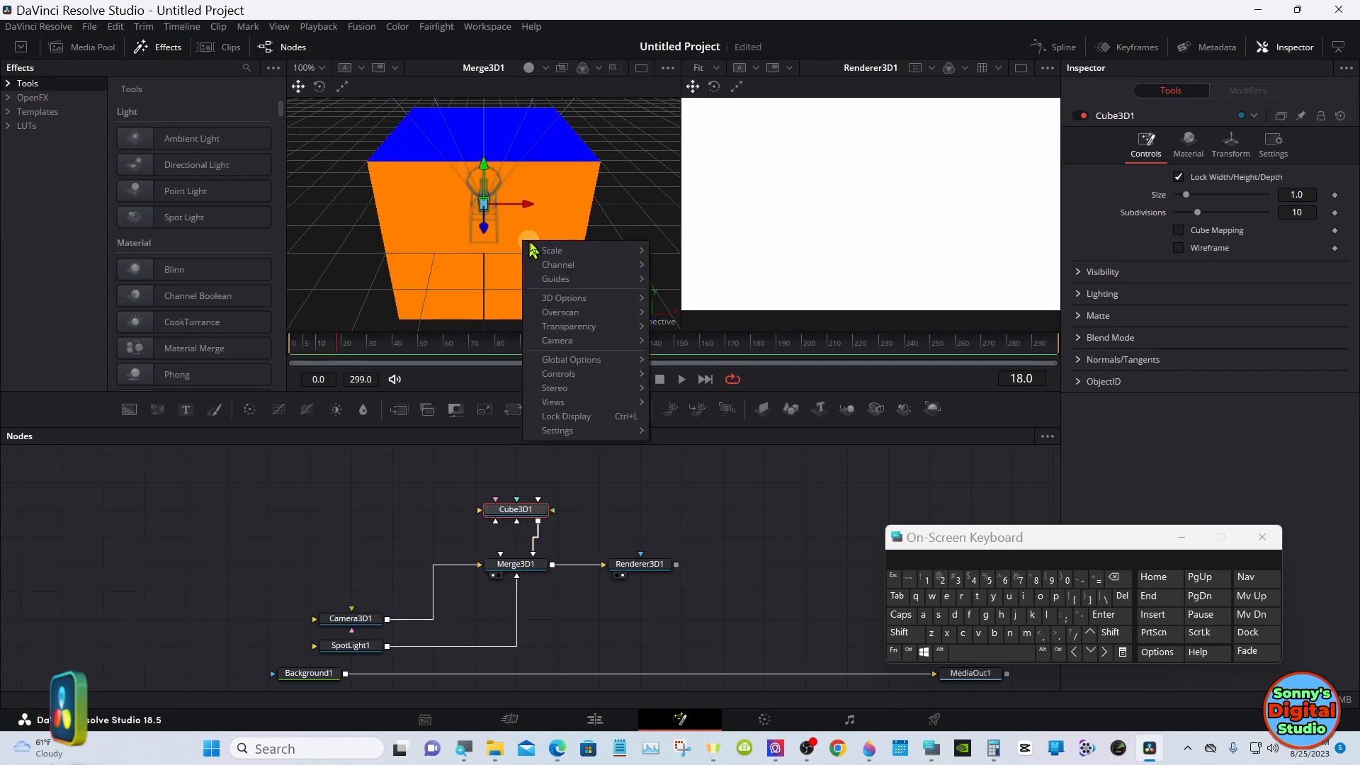
mouse_move(629, 252)
click(691, 254)
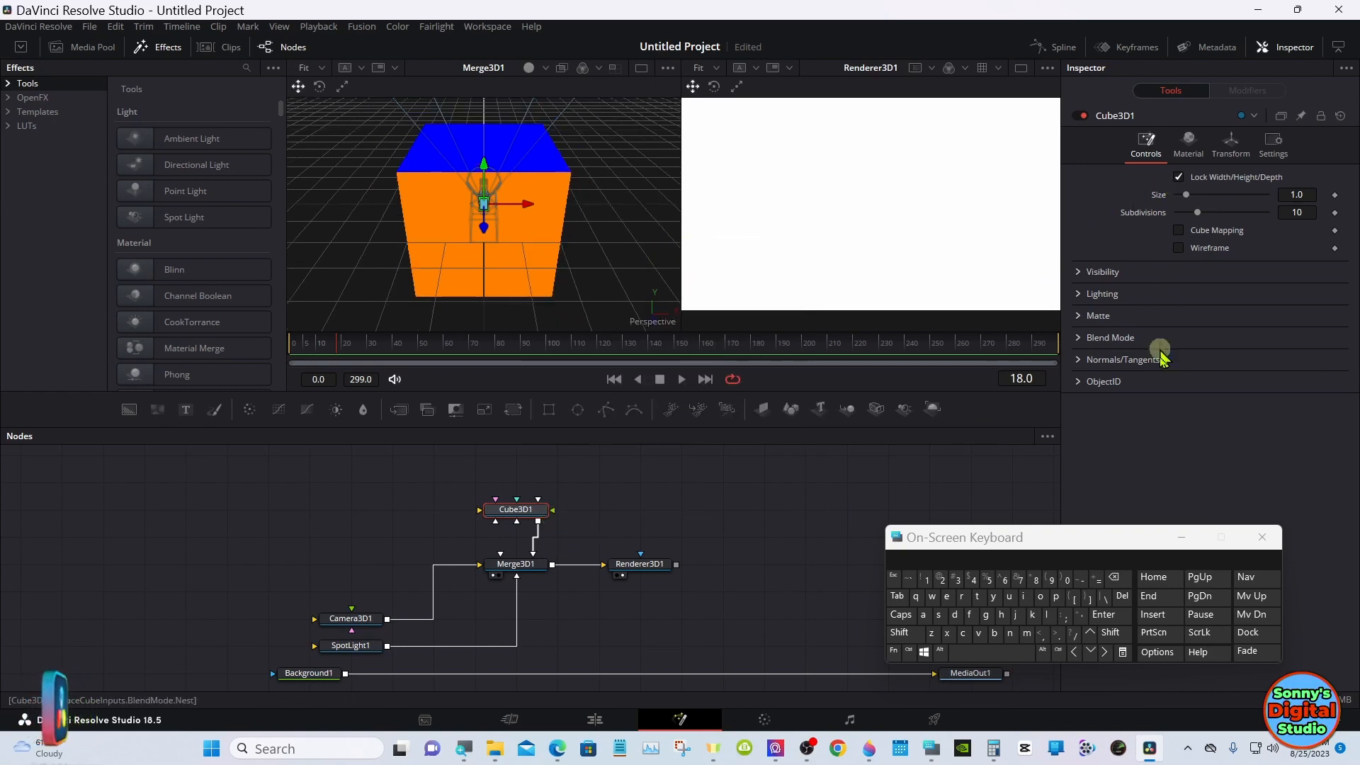
click(1180, 537)
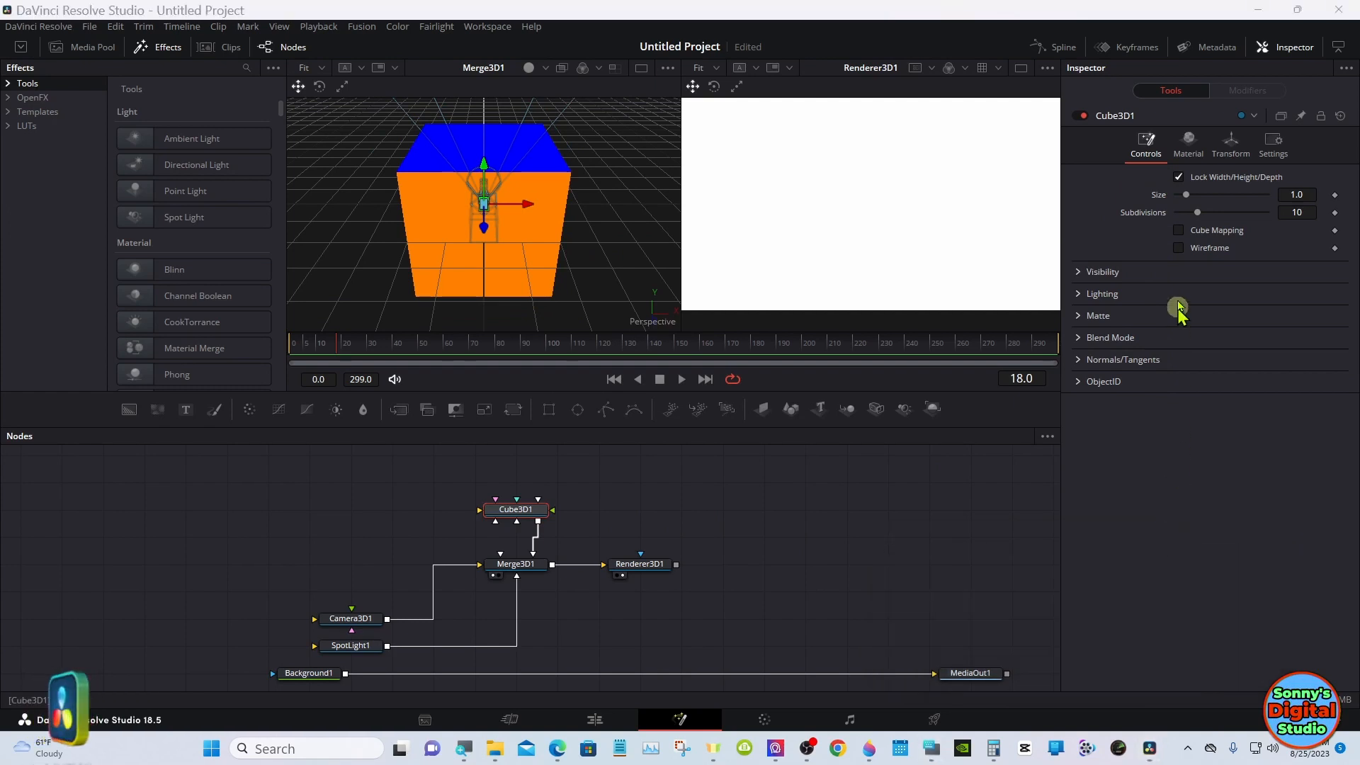
Step: Set the diffuse color of the cube's Front face to near-white (red 1.0, green 0.992, blue 0.984)
click(1189, 146)
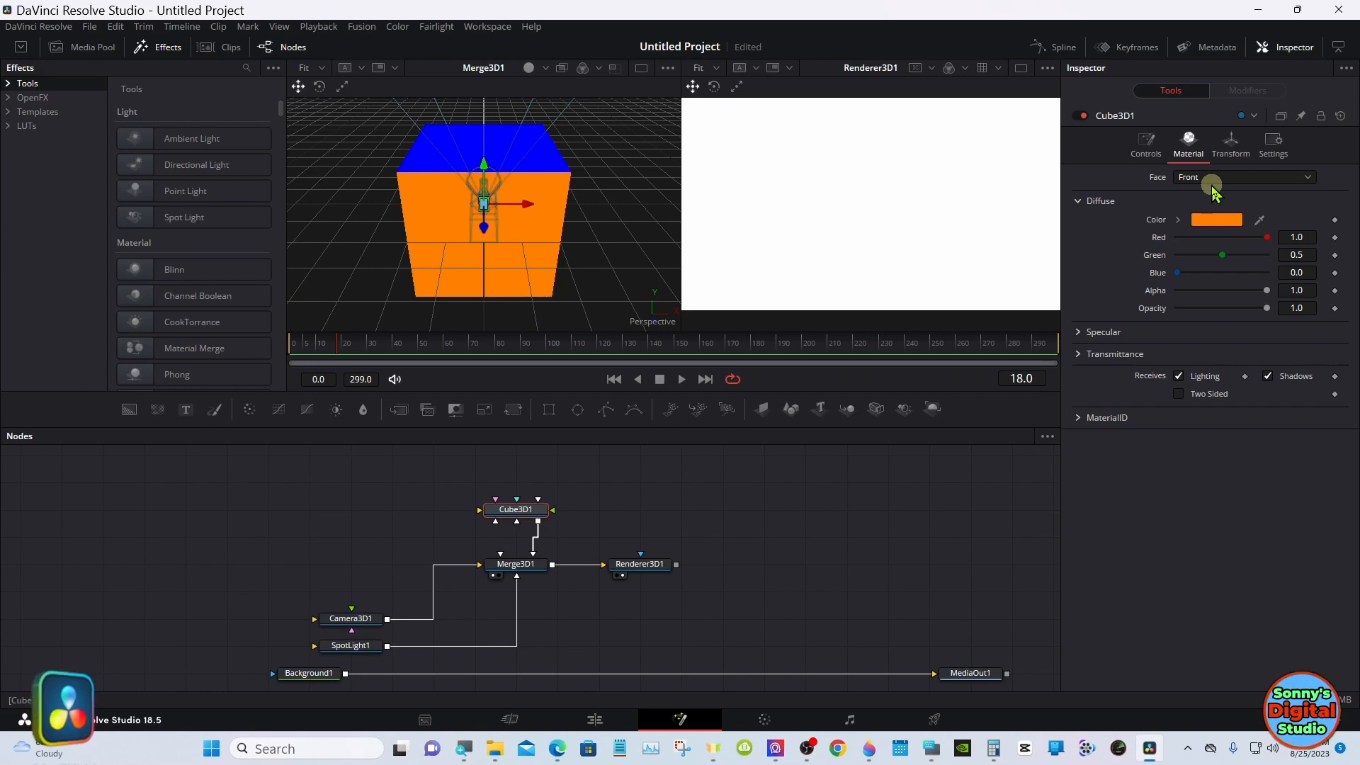
click(1178, 222)
click(1182, 238)
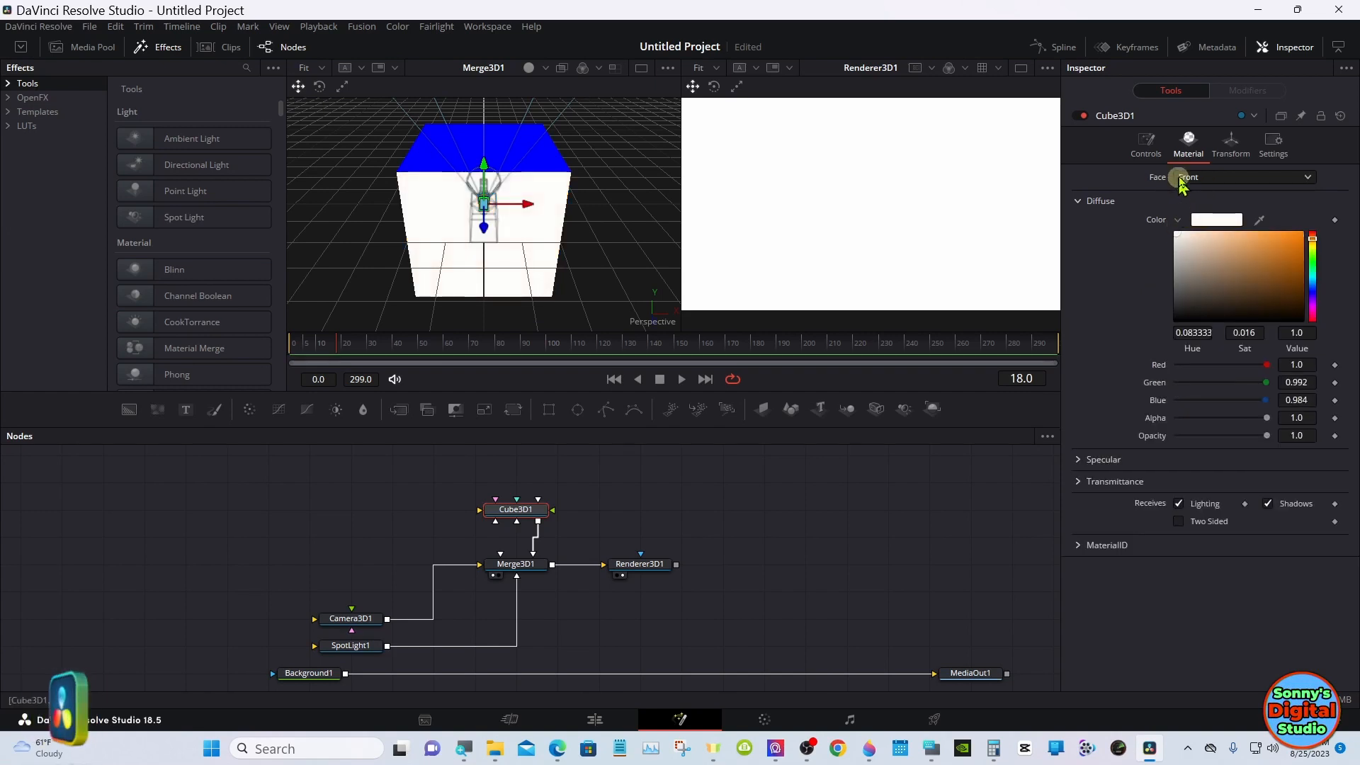
click(1177, 221)
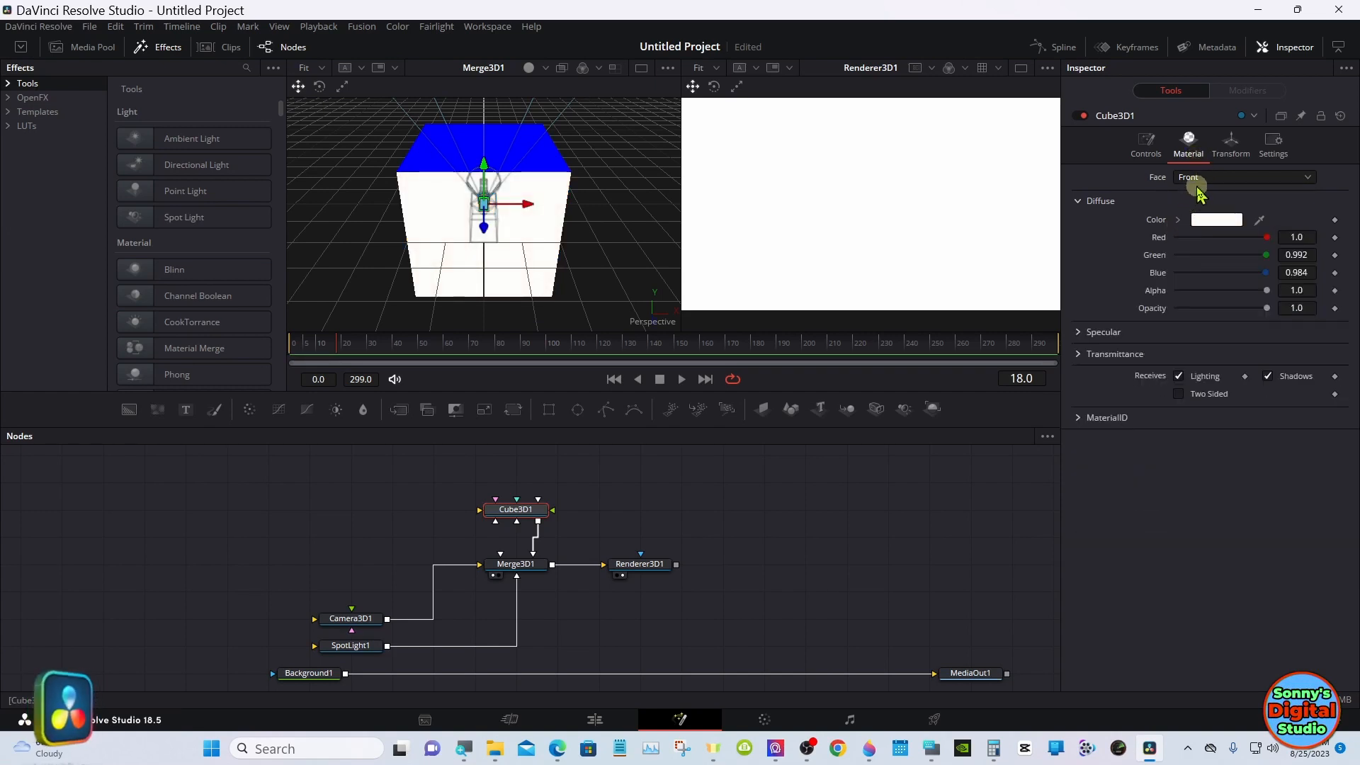
Step: Set the diffuse color of the cube's Right face to near-white (about red 0.991, green 1.0, blue 0.989)
click(1197, 178)
click(1204, 218)
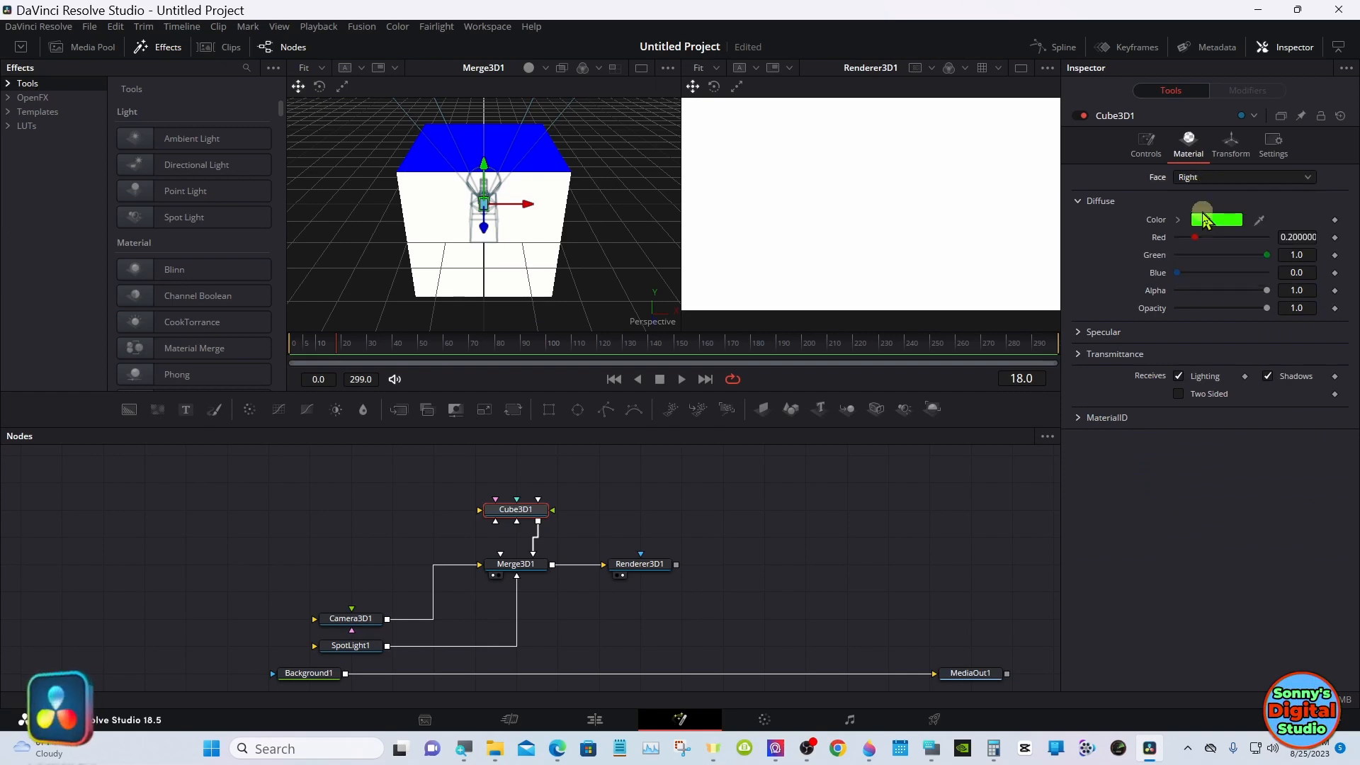
click(1179, 221)
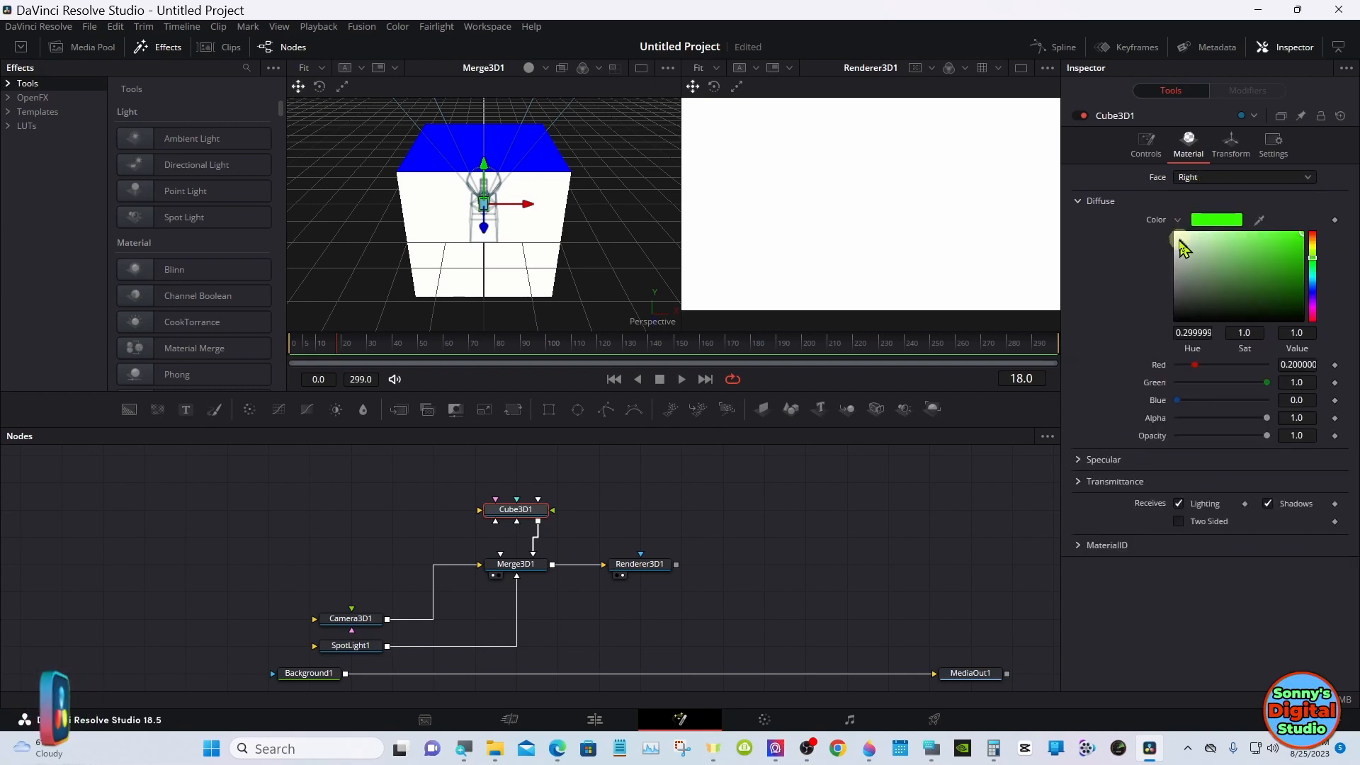
drag(1184, 248, 1175, 225)
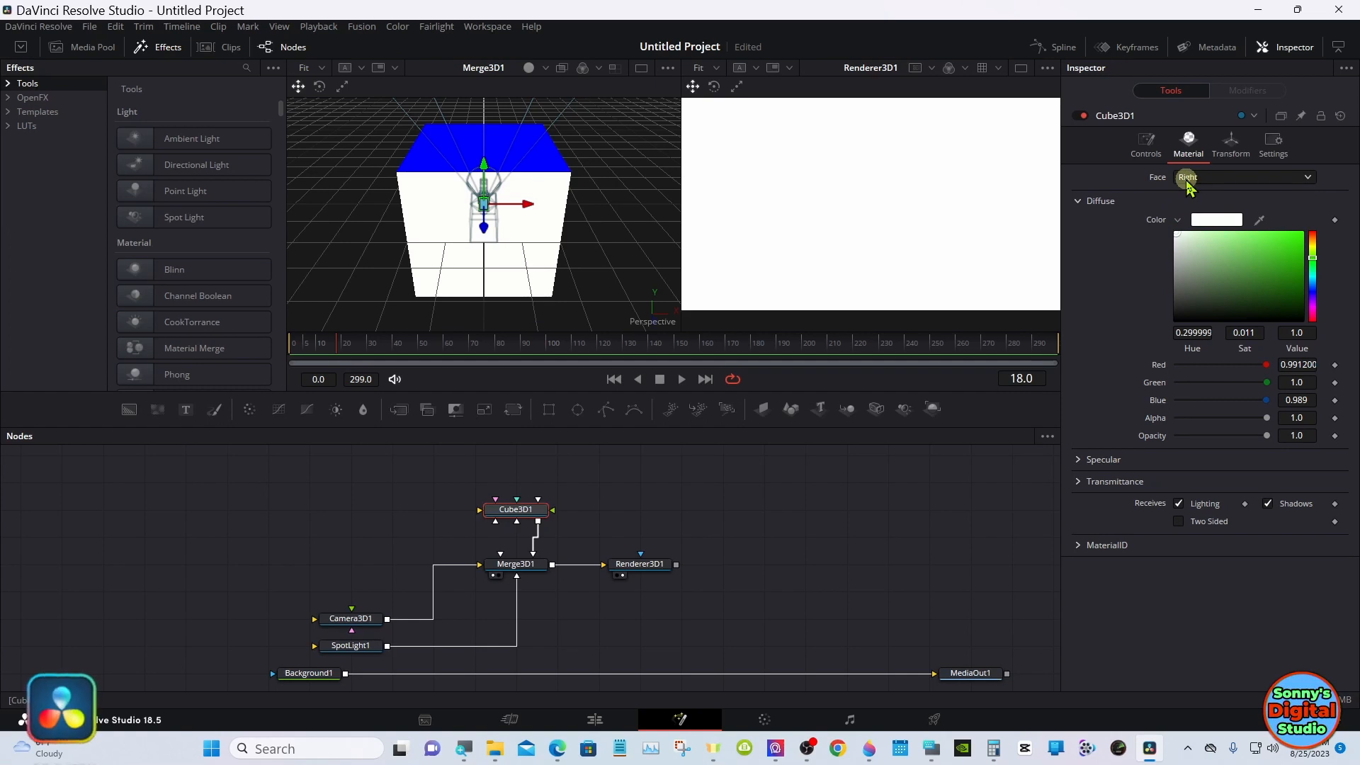
Step: Set the diffuse color of the cube's Left face to near-white (red 1.0, green 0.984, blue 1.0)
click(1188, 180)
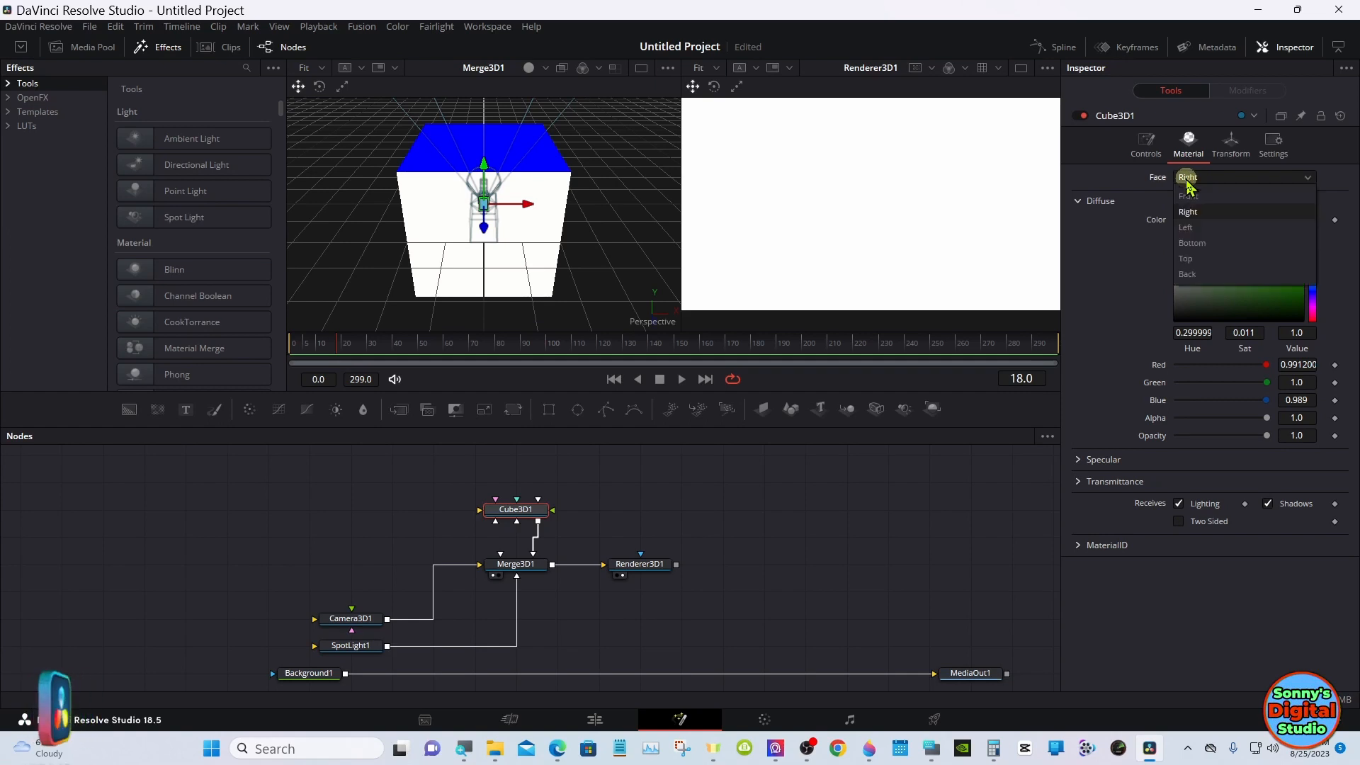
click(1202, 228)
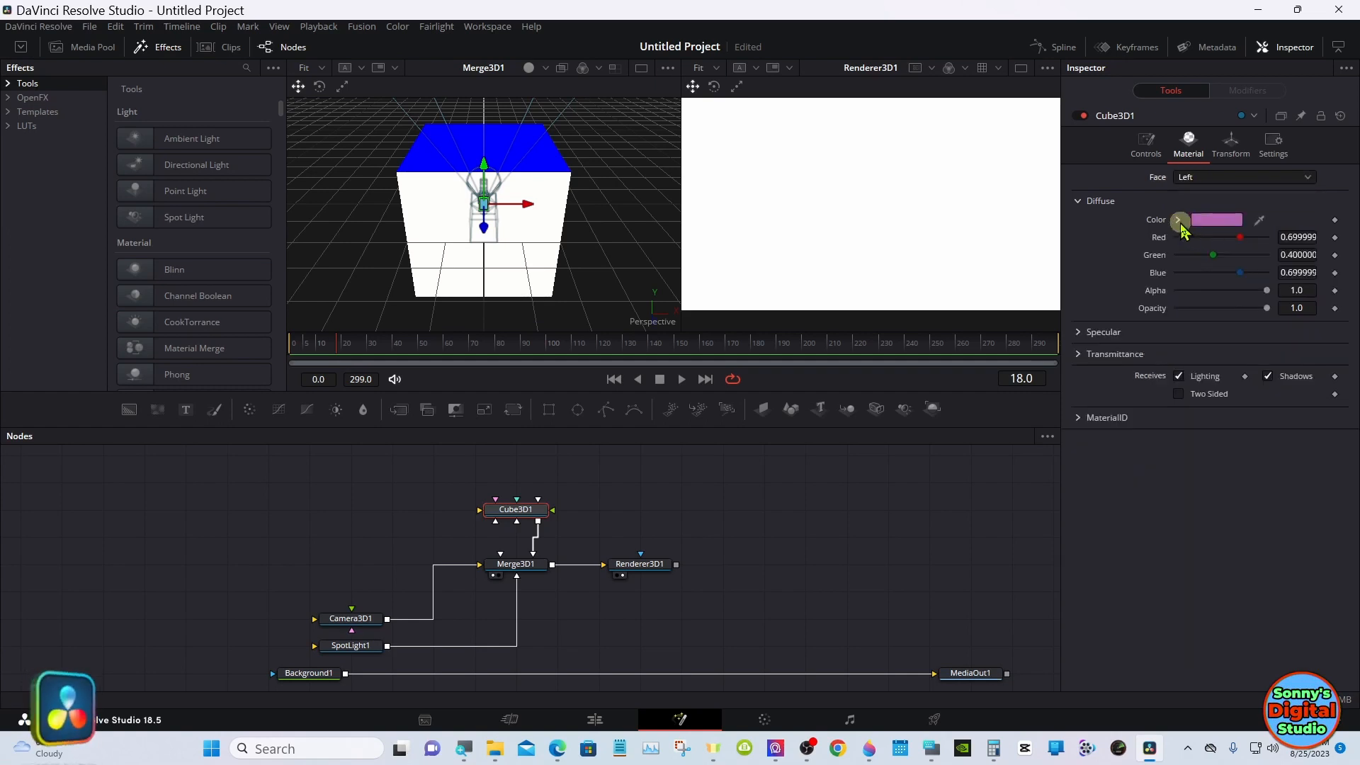
click(1179, 221)
drag(1188, 246, 1178, 233)
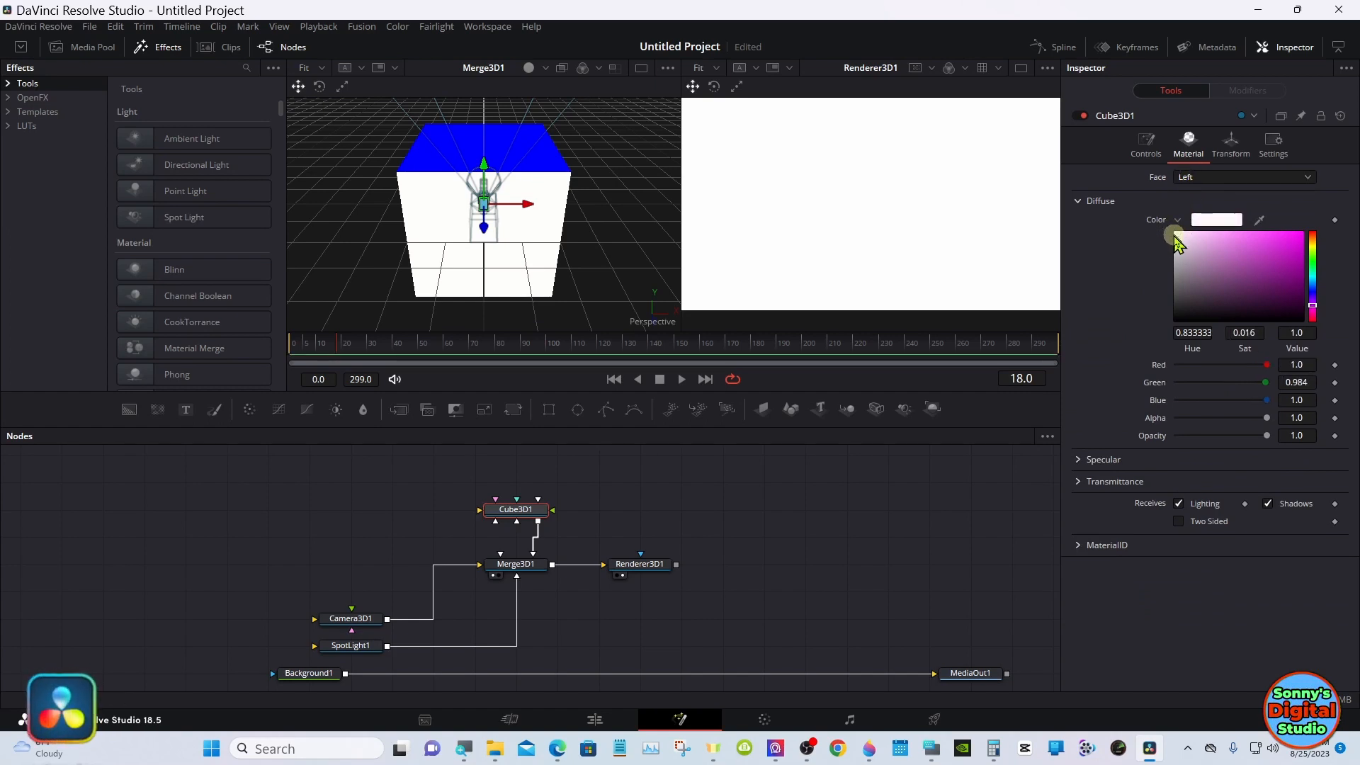
click(1177, 222)
Step: Check the diffuse color of the cube's Bottom face
click(1187, 178)
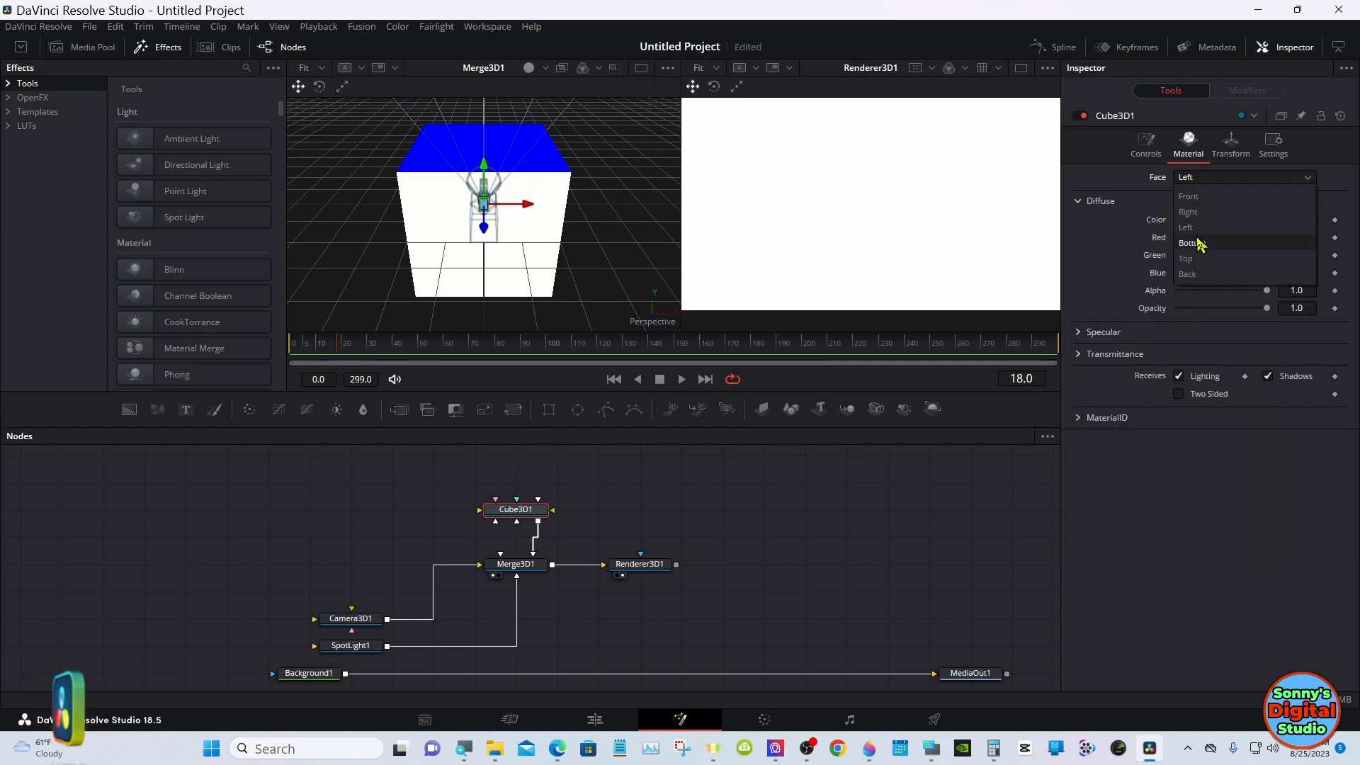
click(1197, 246)
click(1180, 222)
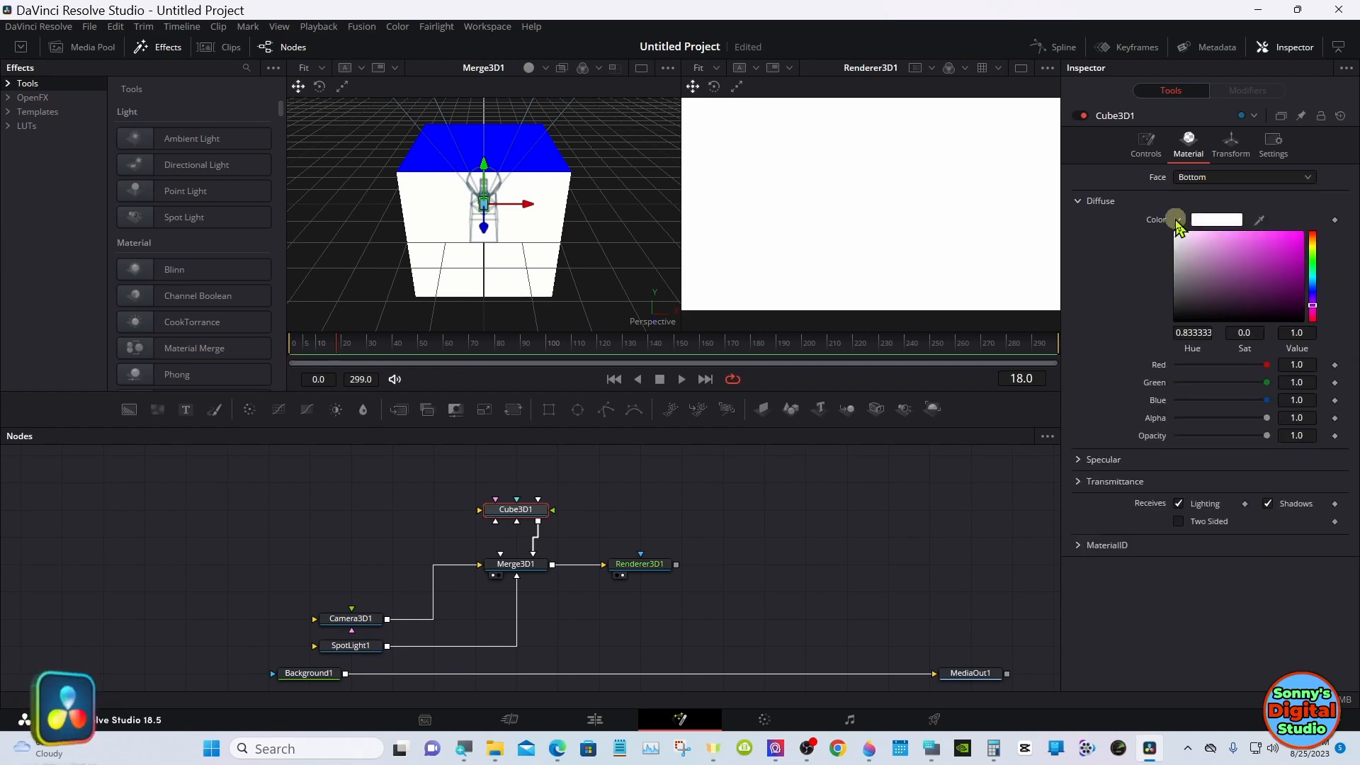
click(1178, 221)
Step: Set the diffuse color of the cube's Top face to pure white and display the Back face's material settings
click(1187, 178)
click(1188, 258)
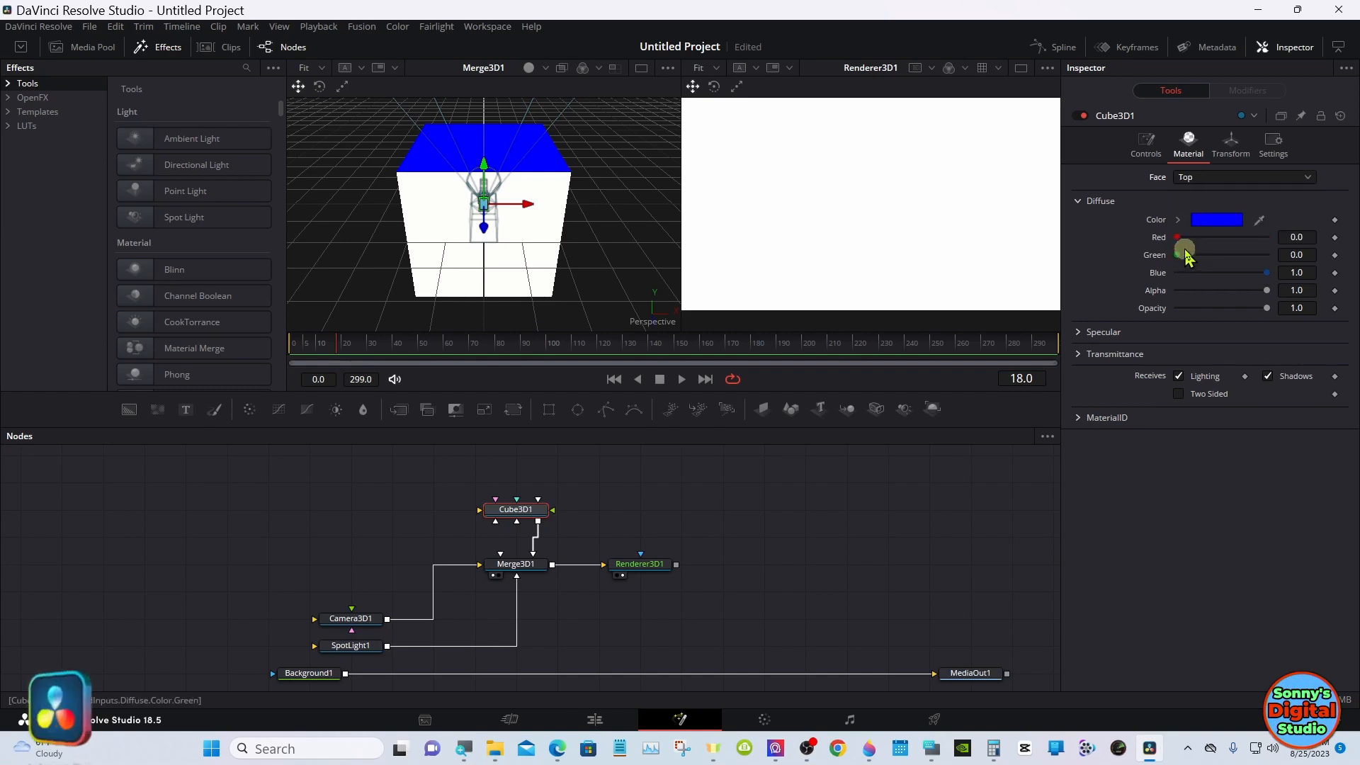
click(1179, 222)
click(1180, 235)
click(1178, 222)
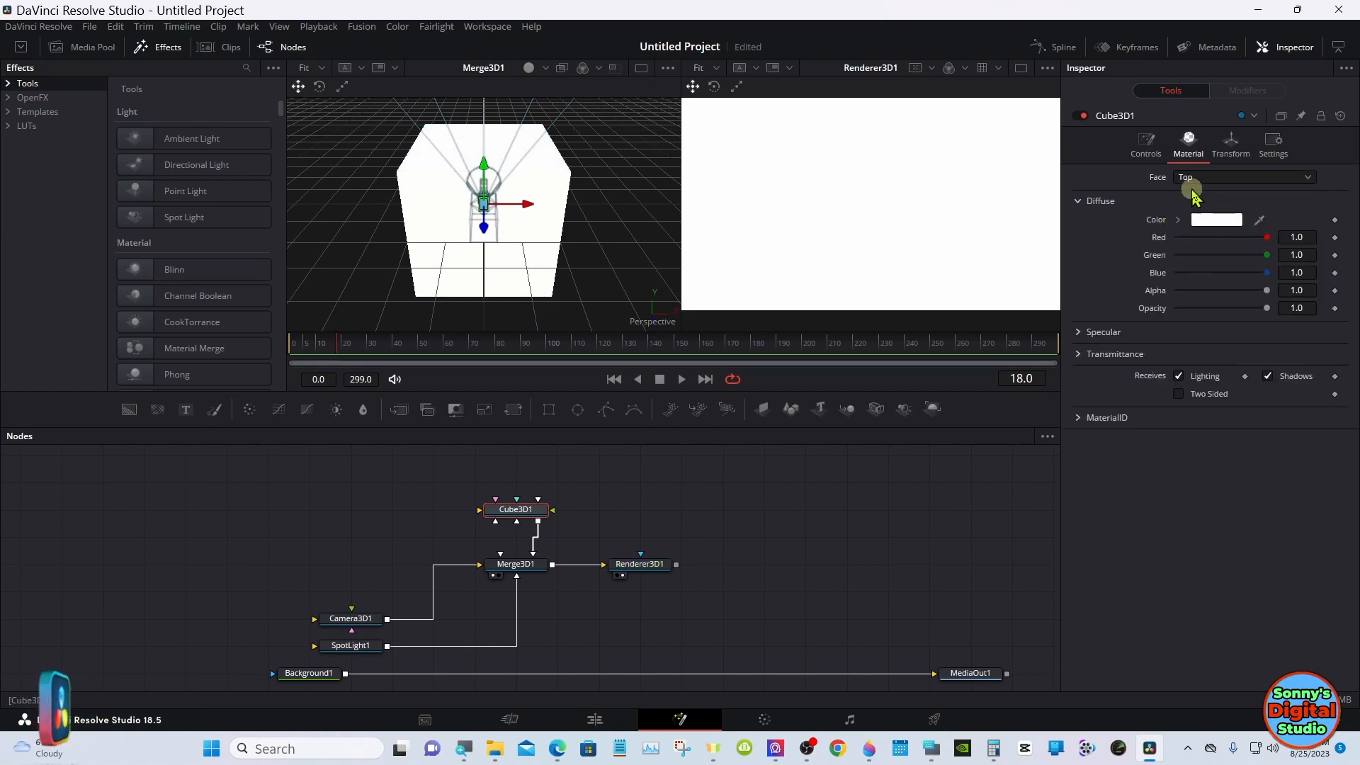
click(1195, 181)
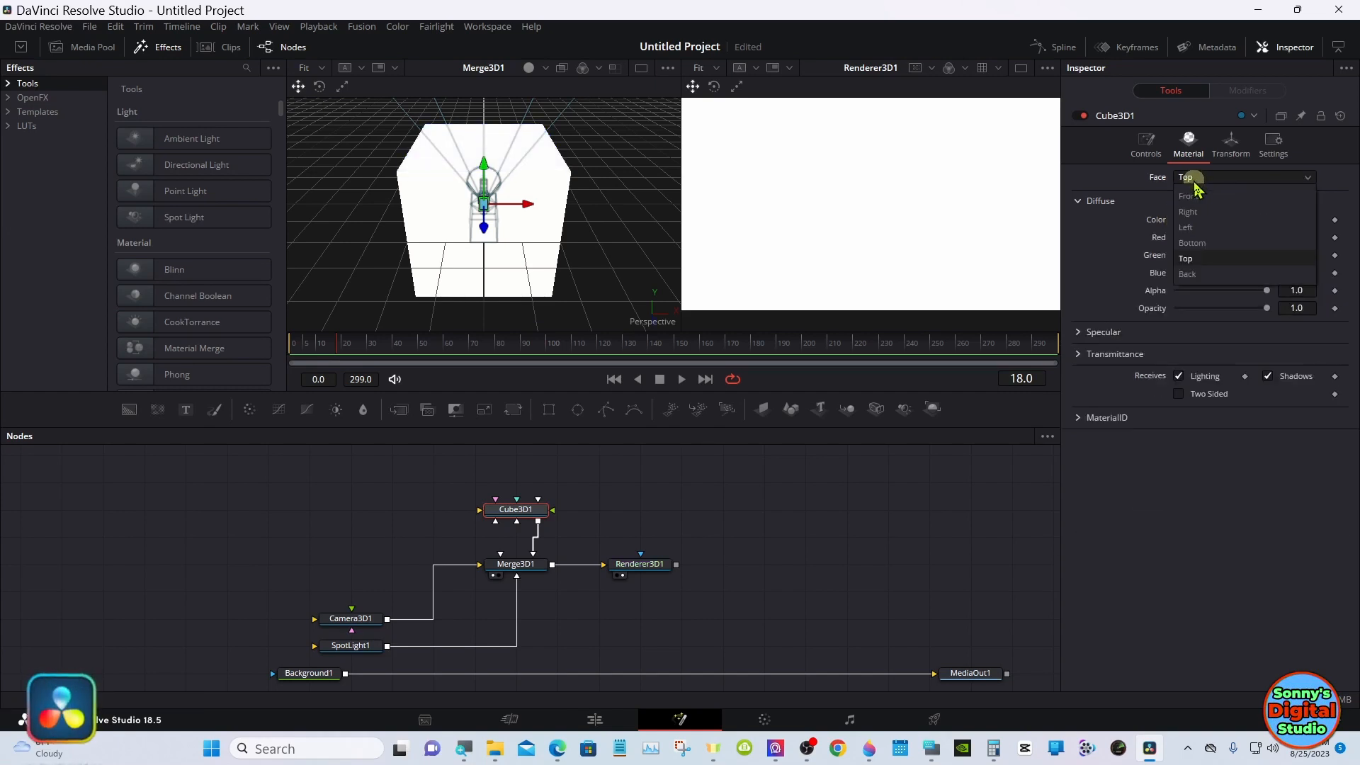
click(1194, 274)
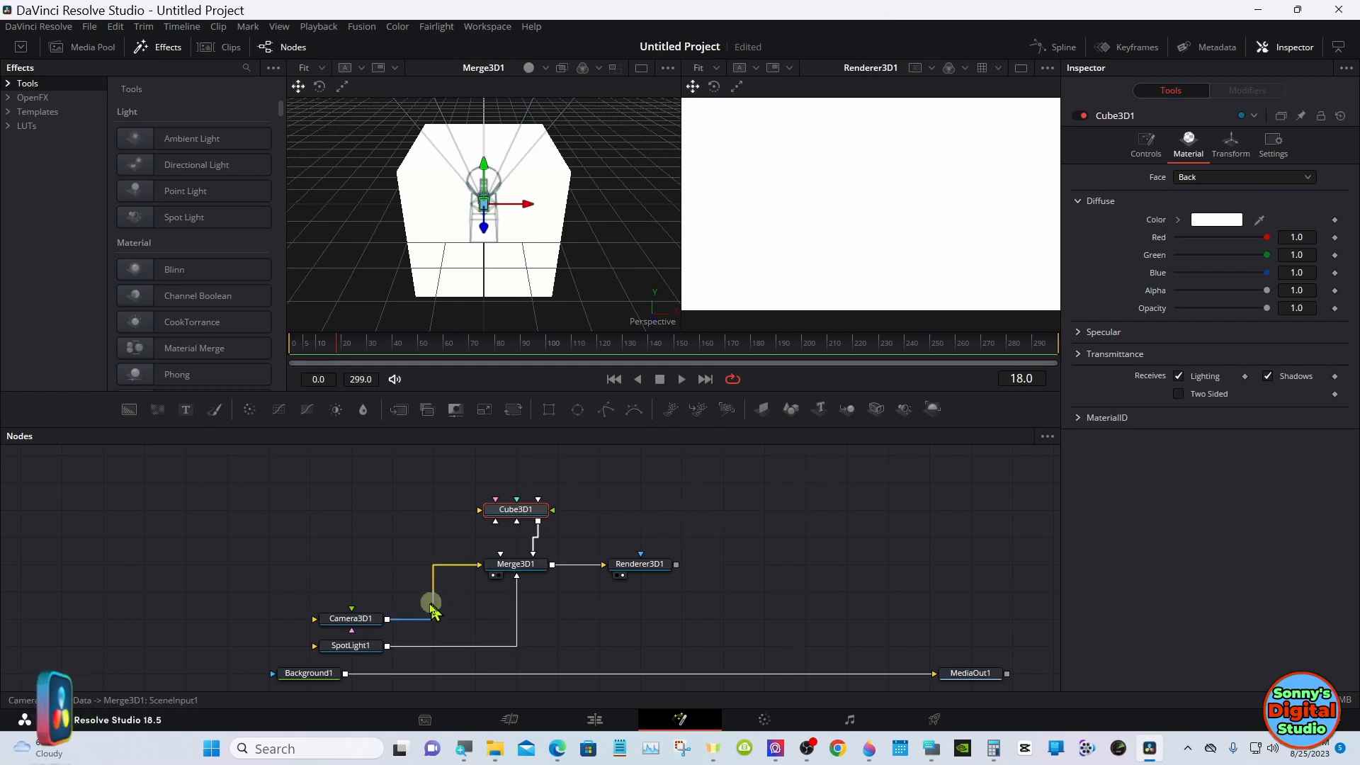
Step: Enable Use Target for Camera3D1 and move the camera to 7.25 on the Z axis
click(365, 621)
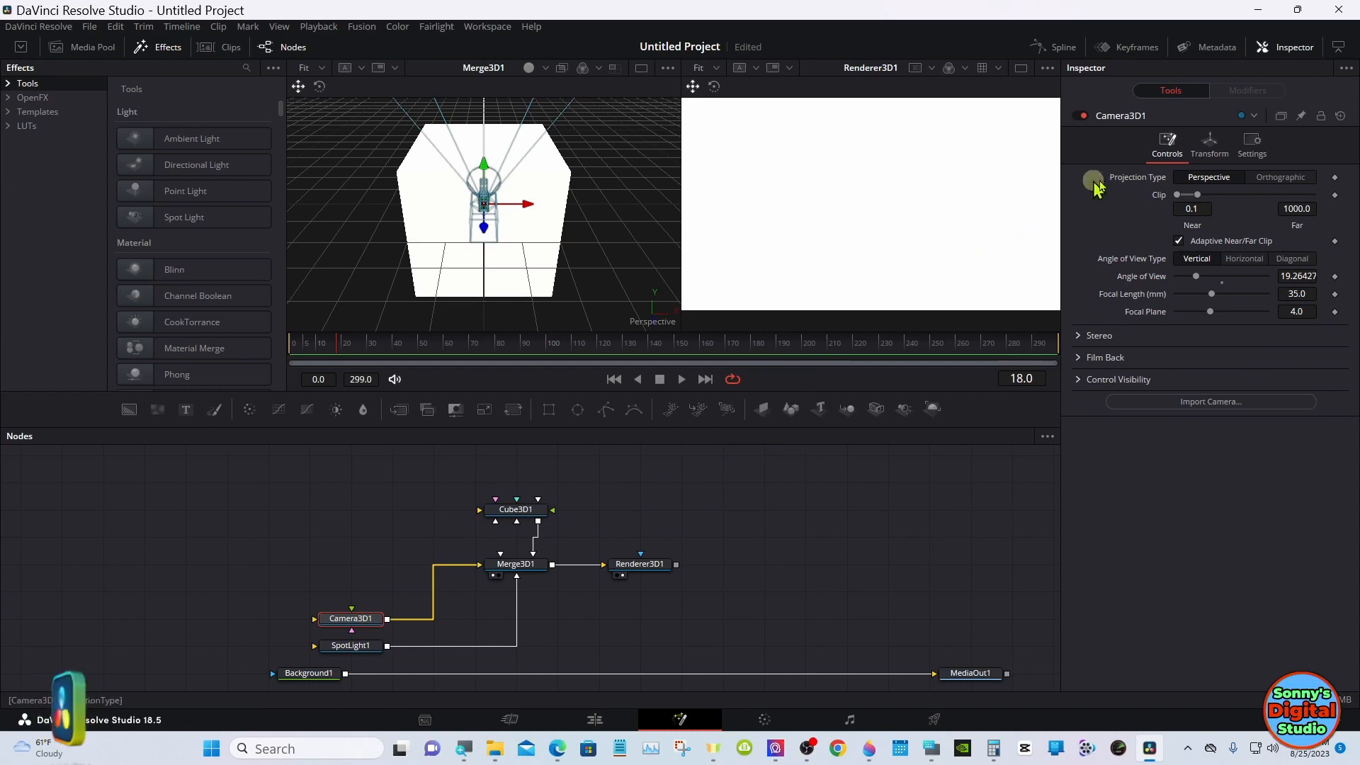
click(1213, 150)
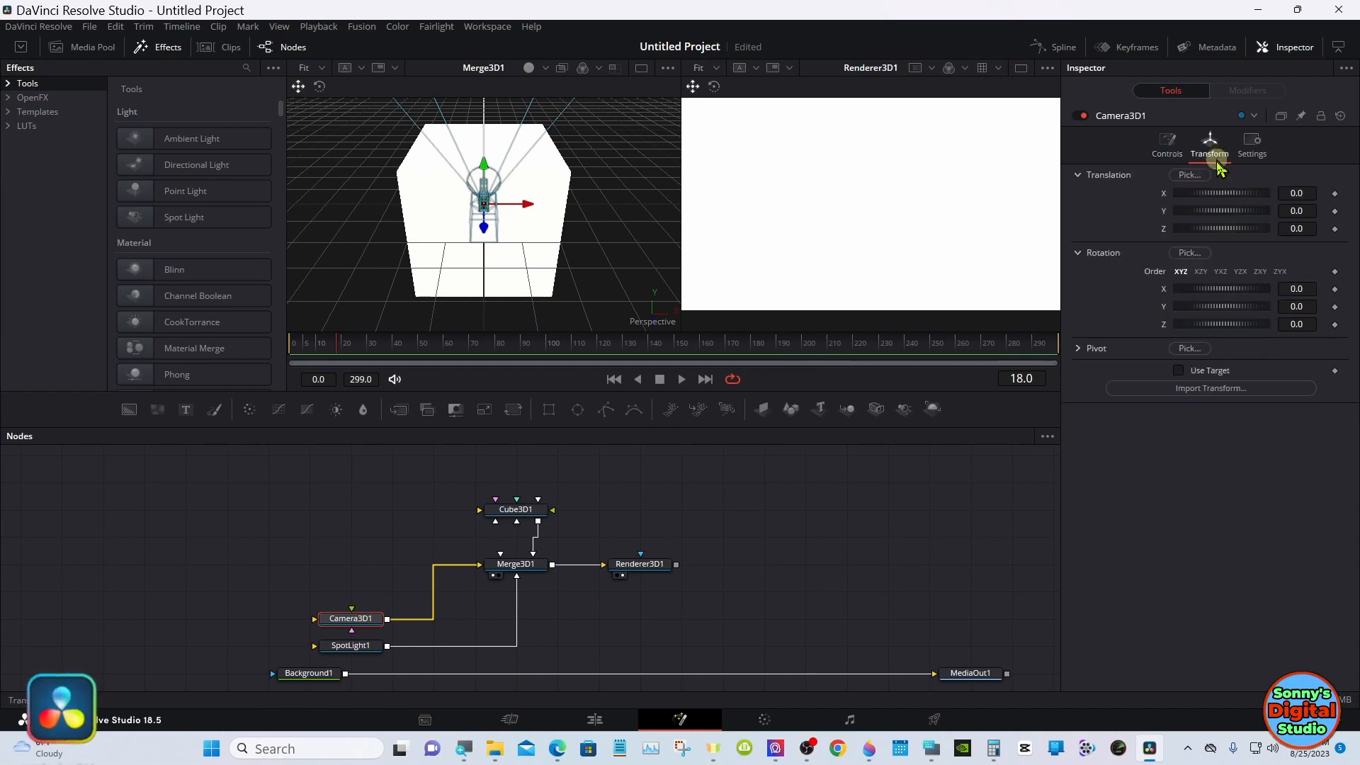
click(1179, 370)
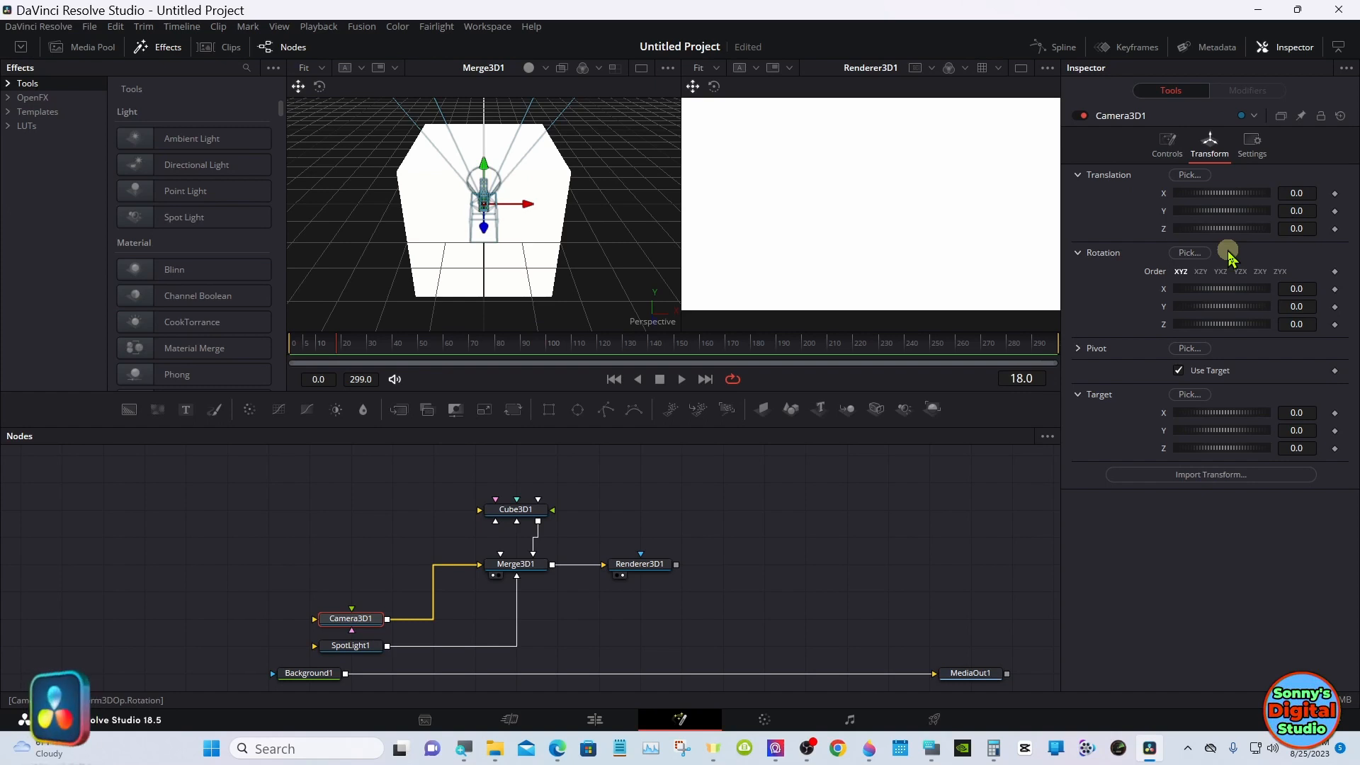
drag(1224, 228, 1261, 217)
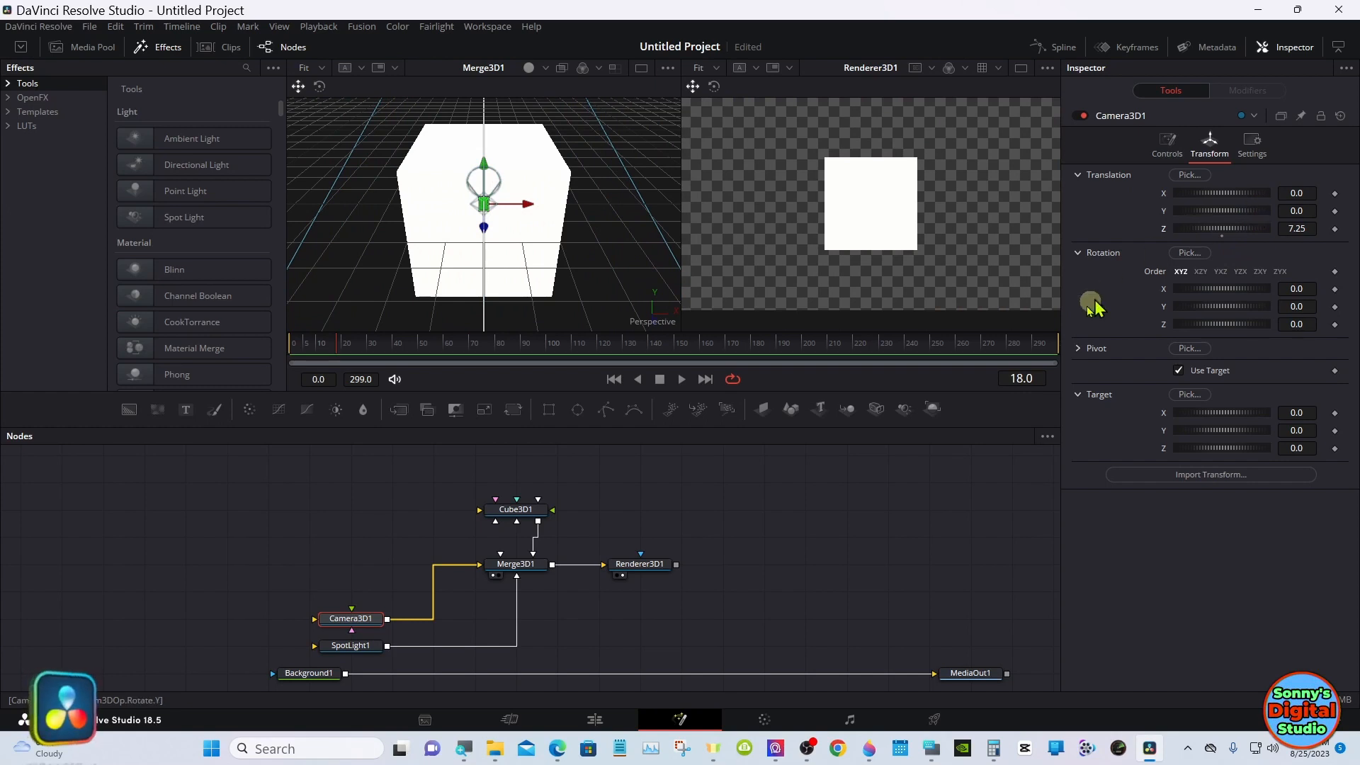
Step: Enable Lighting and Shadows in Renderer3D1
click(643, 565)
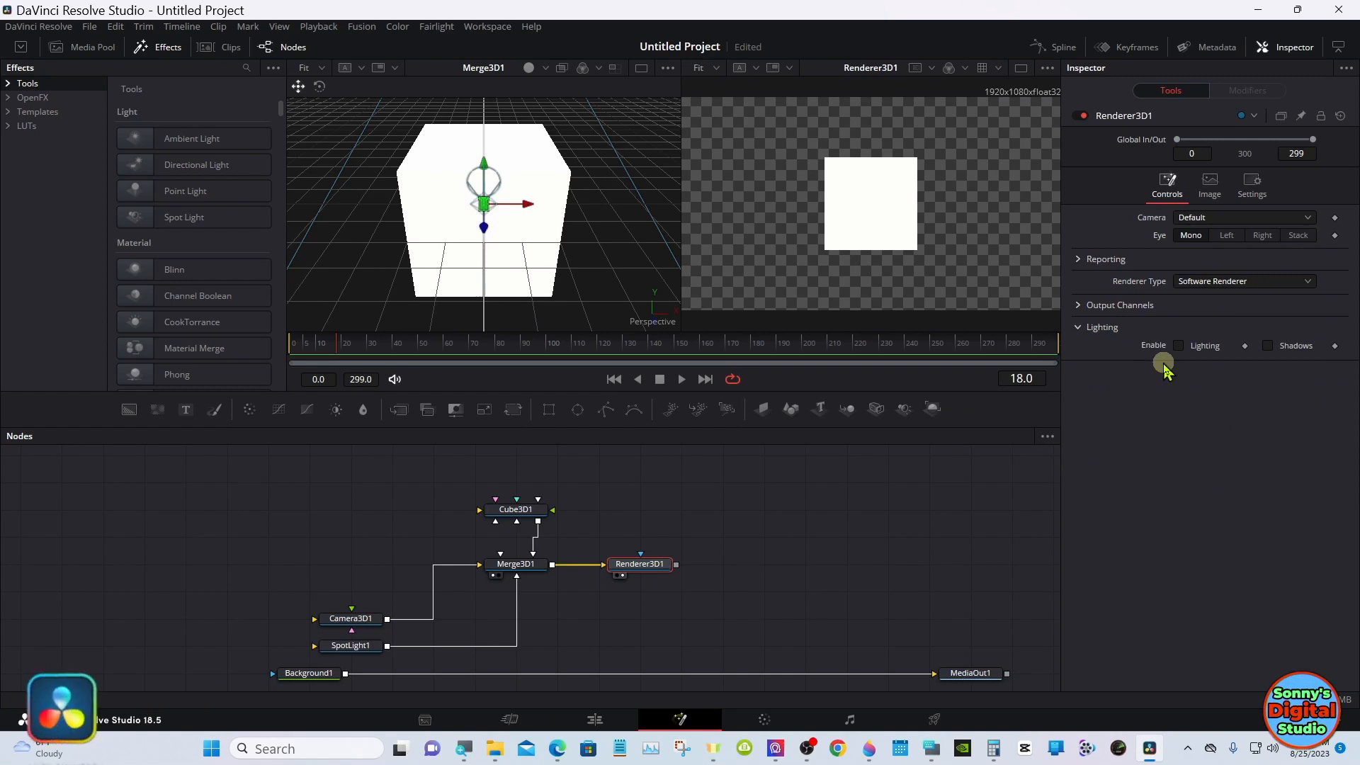
click(1178, 346)
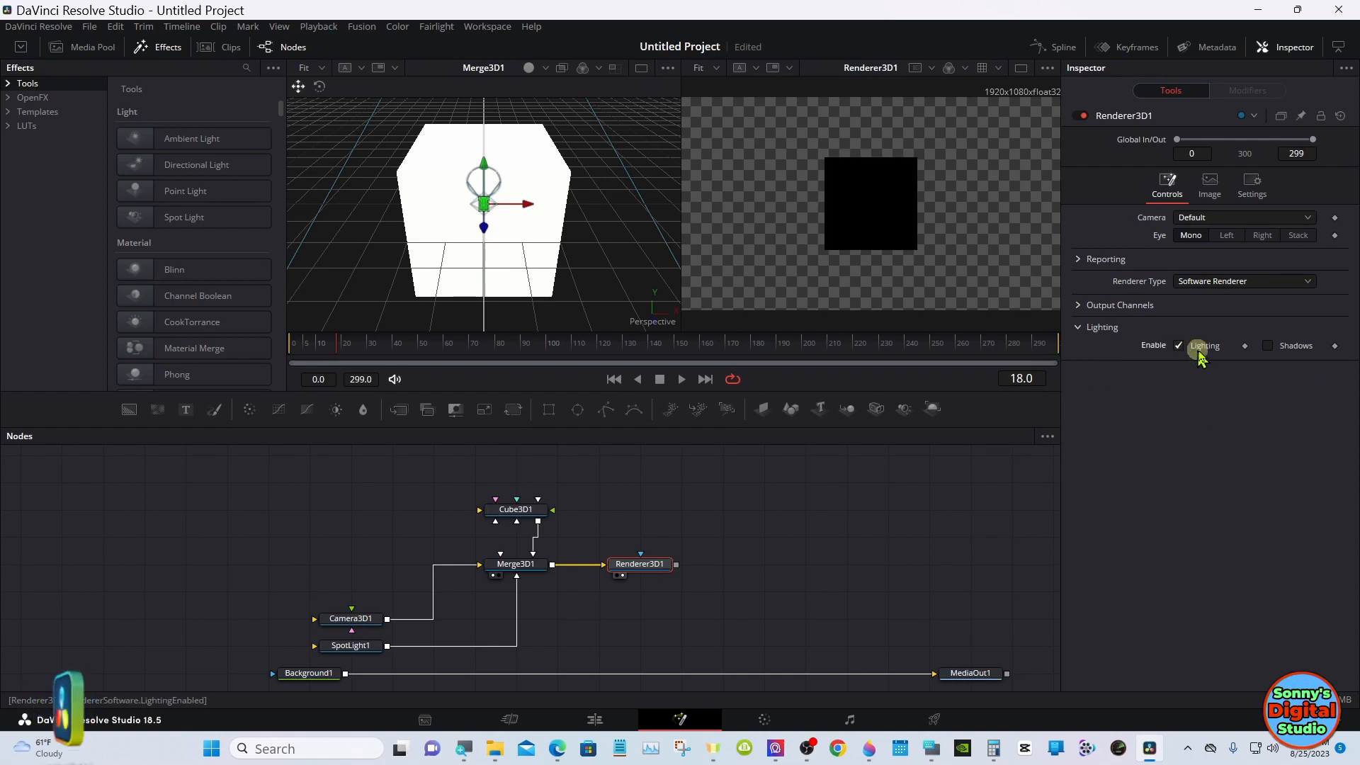
click(1267, 346)
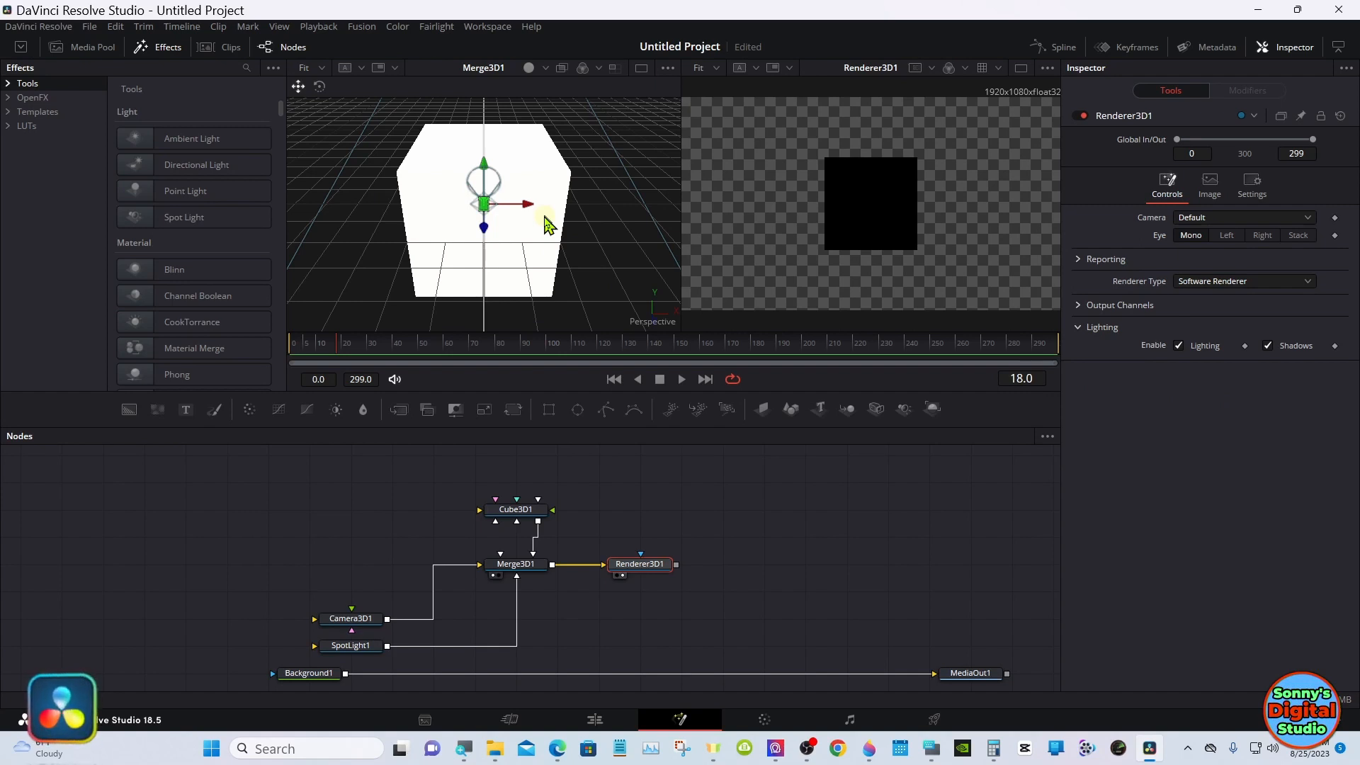
Step: Enable Use Target for SpotLight1 and move the light to 3.33 on the Z axis
click(359, 646)
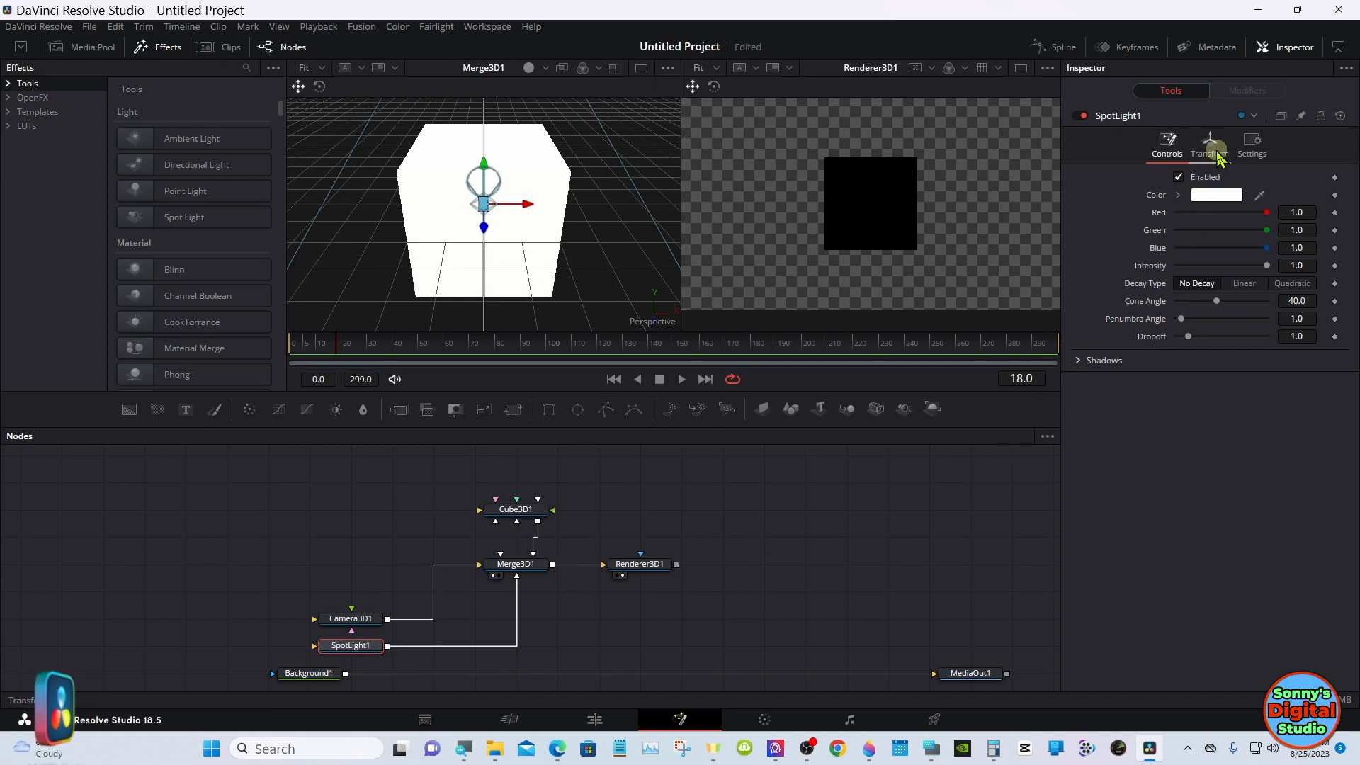
click(1213, 148)
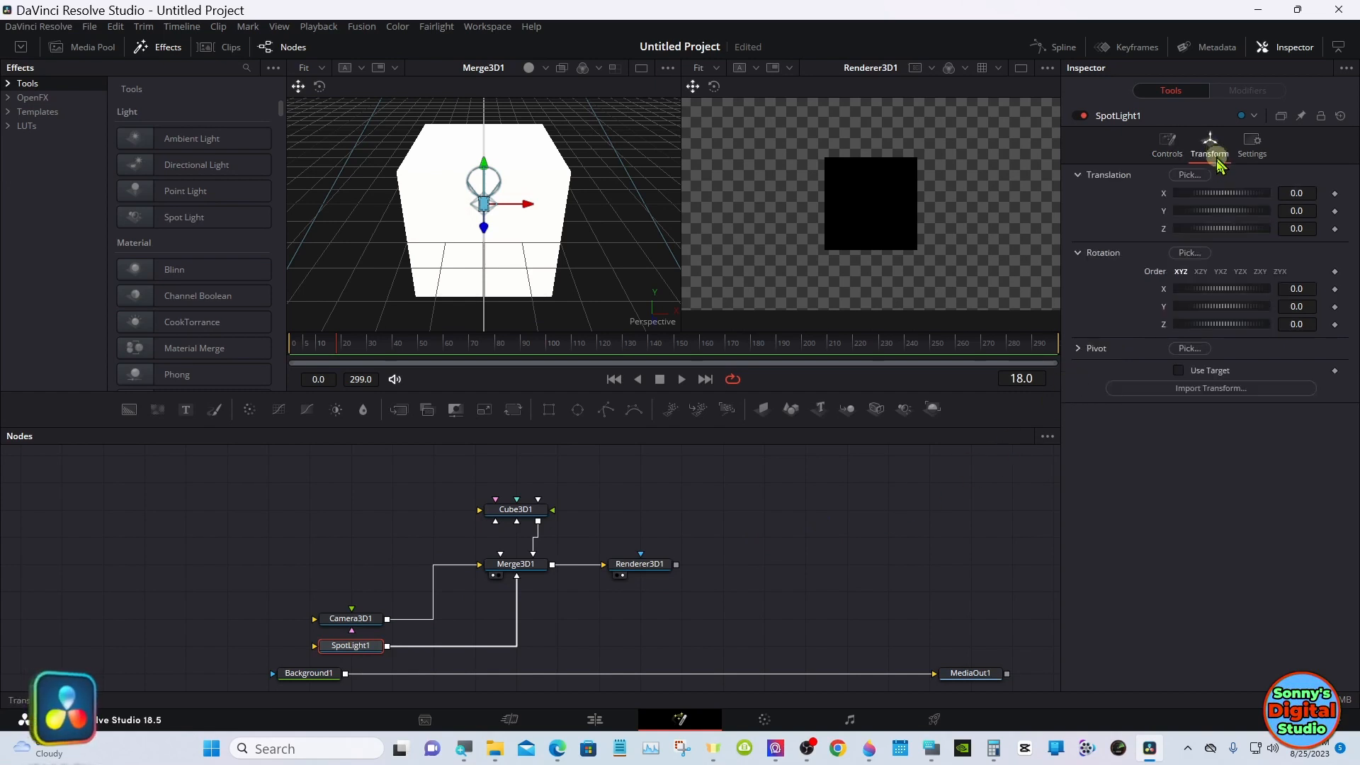
click(1178, 370)
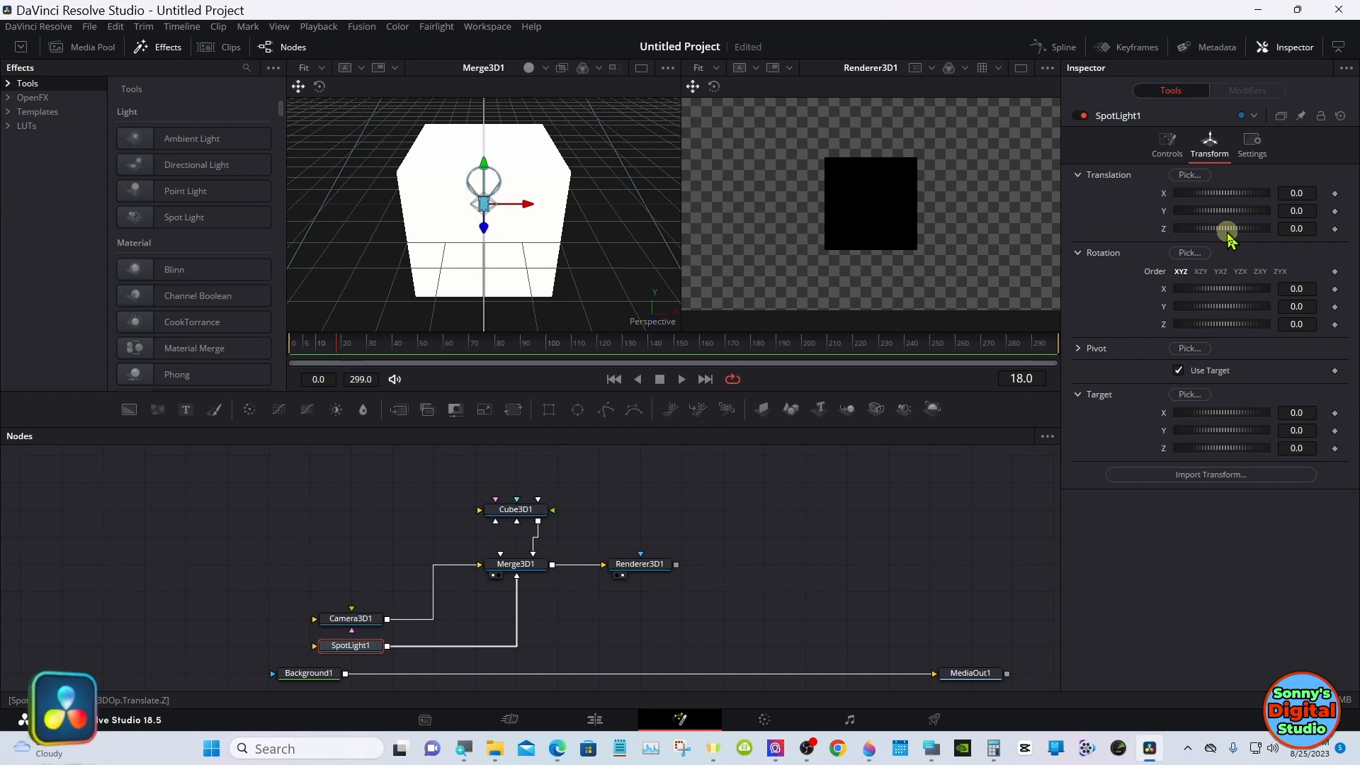
drag(1221, 227, 1238, 228)
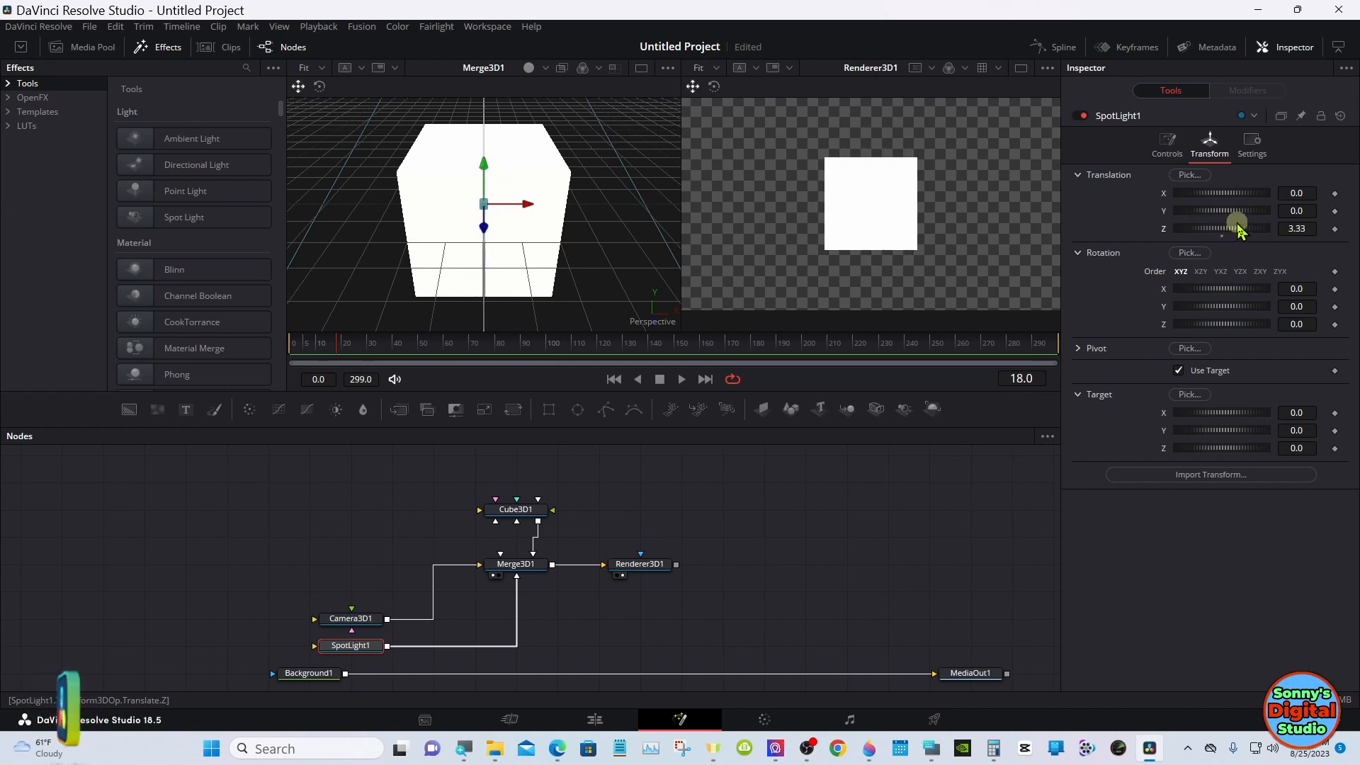
Step: Move SpotLight1 off to one side at about X 3.65, Y 2.16, Z 4.14 and widen its cone angle to about 70.87
right_click(574, 212)
mouse_move(624, 214)
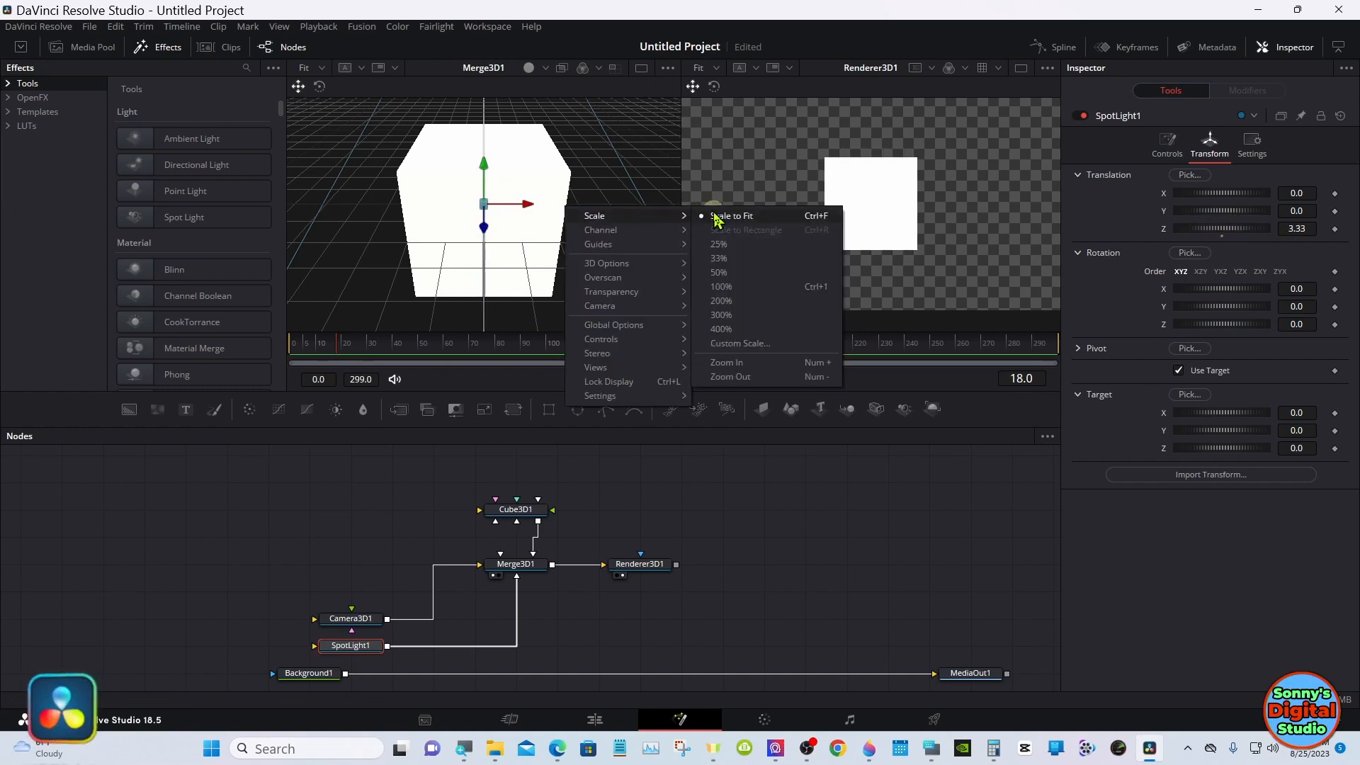
click(711, 216)
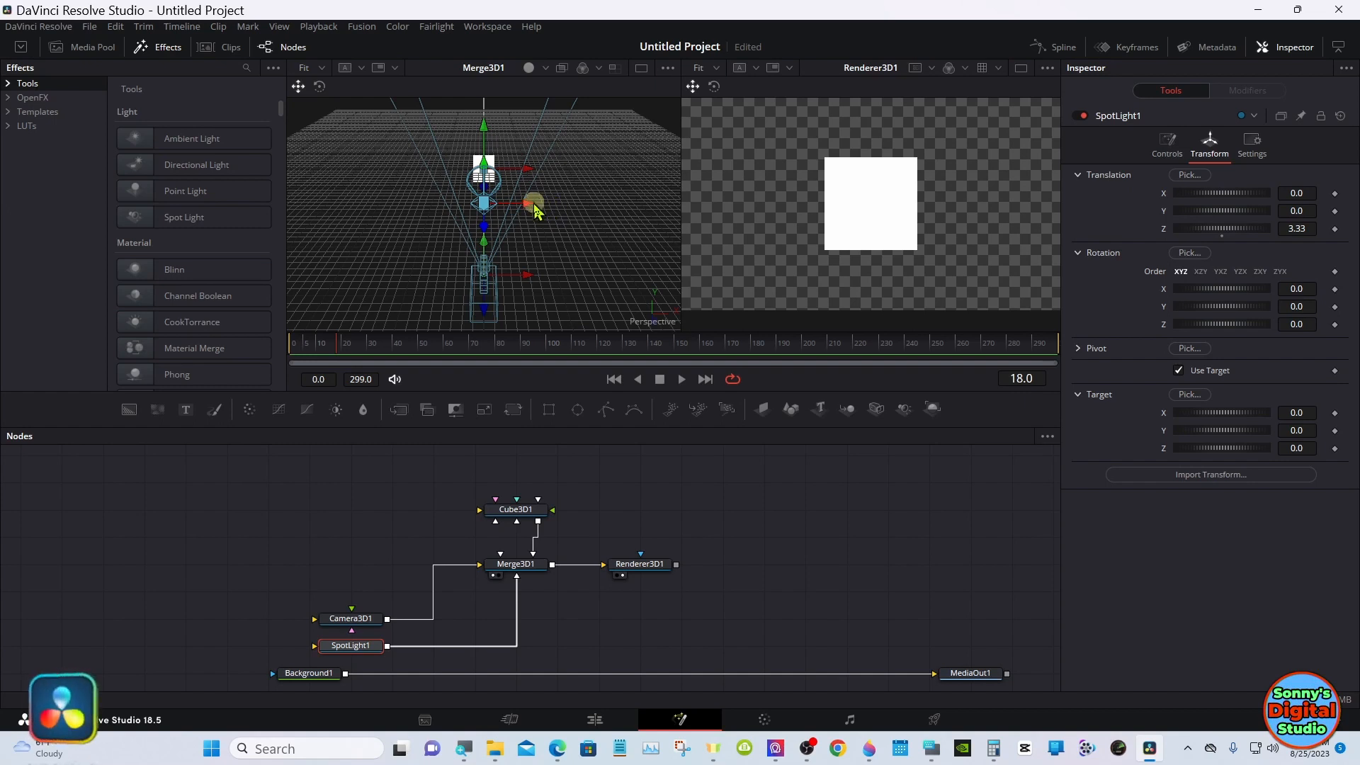
mouse_move(531, 207)
mouse_down()
mouse_move(608, 200)
mouse_move(571, 128)
mouse_move(635, 162)
mouse_up()
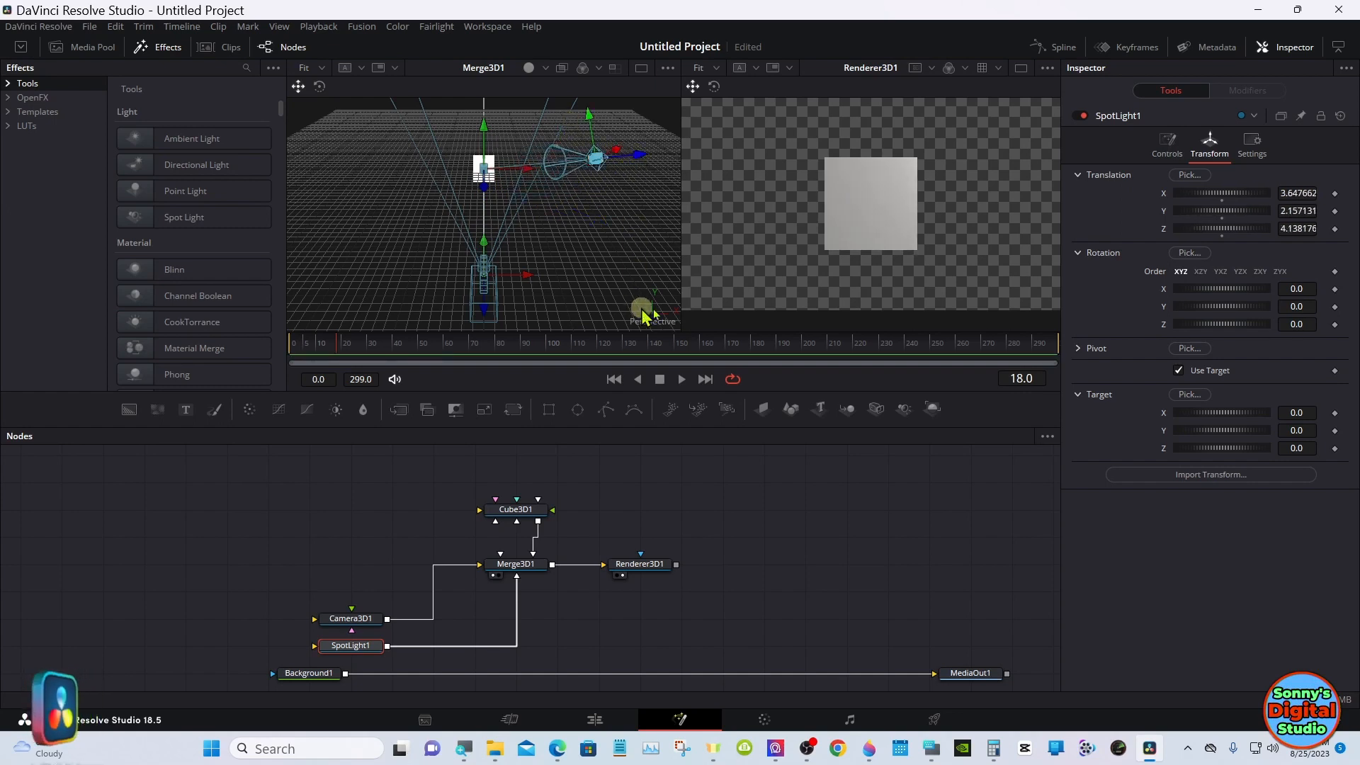
click(1166, 147)
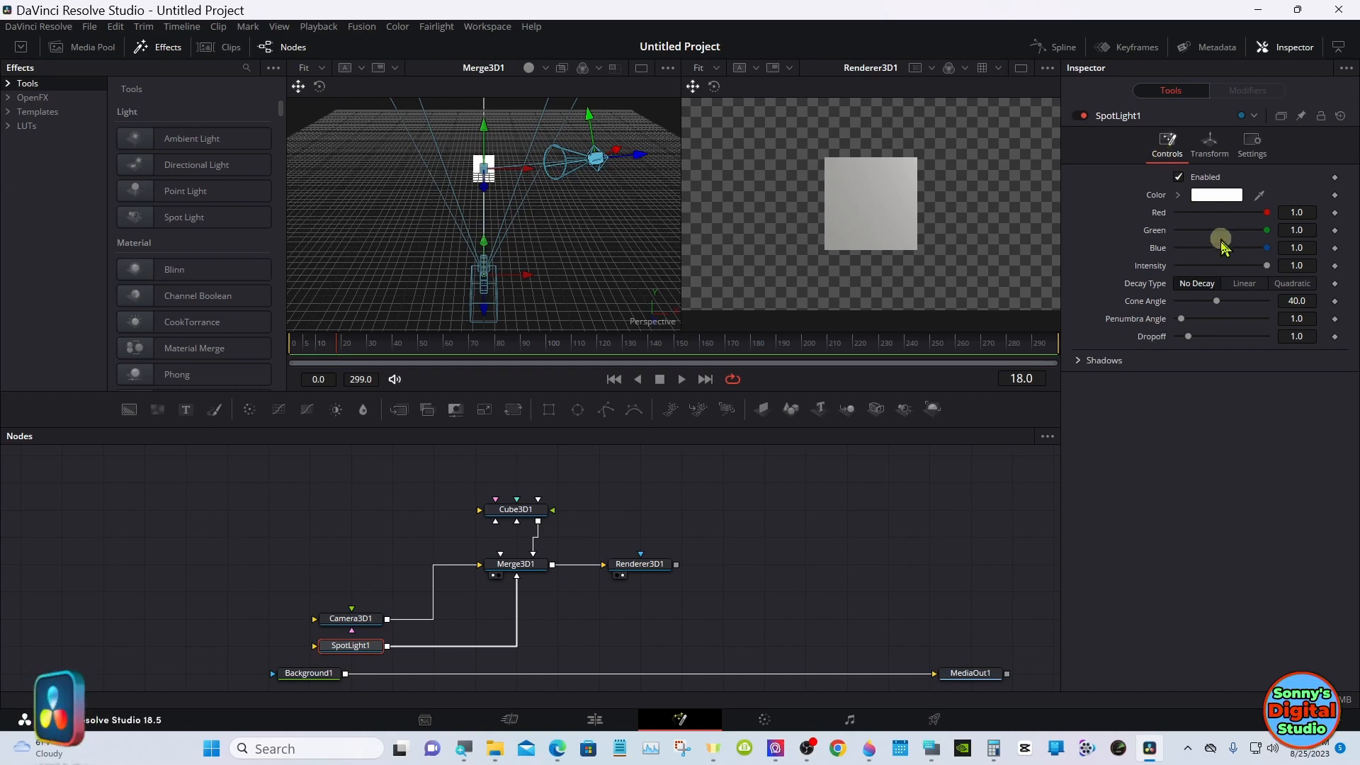
drag(1218, 301, 1249, 302)
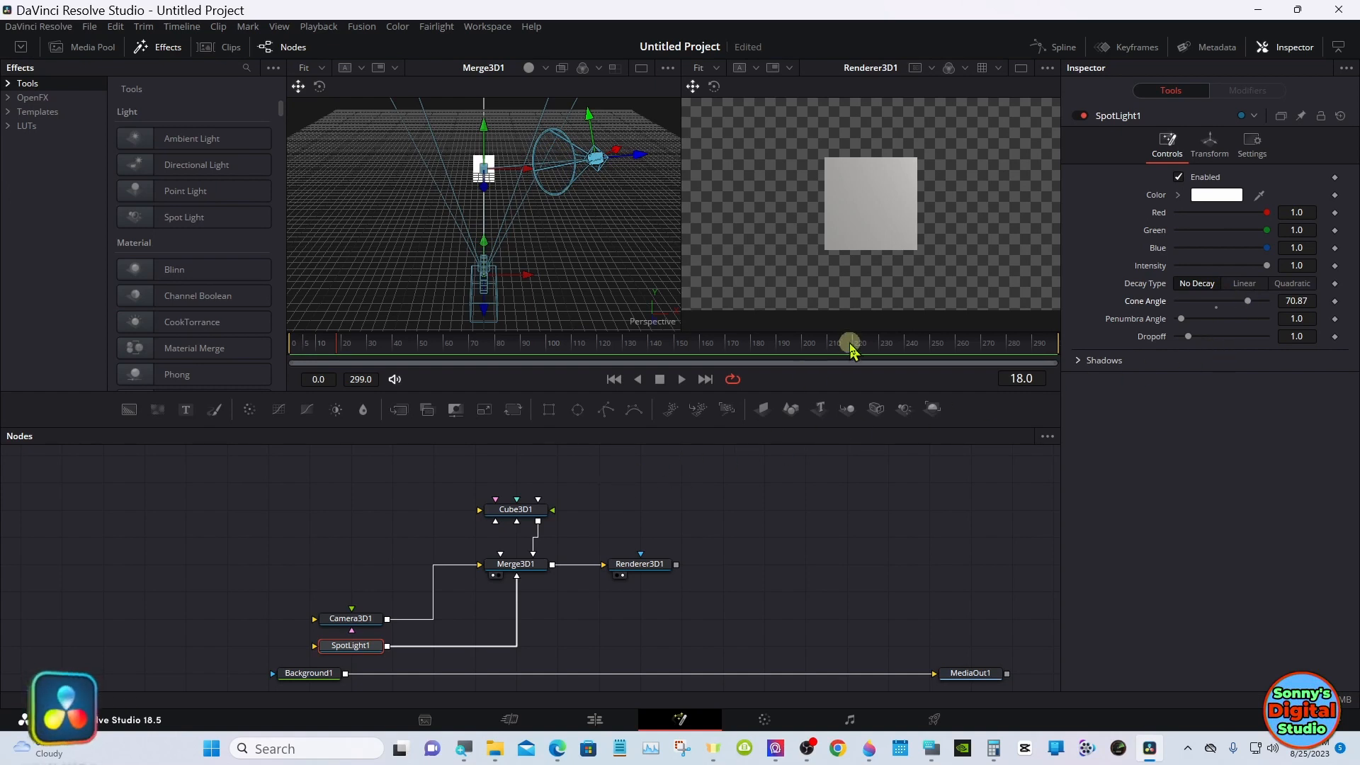
Step: Bring up the on-screen keyboard and unlock Cube3D1's width, height and depth from each other
click(518, 517)
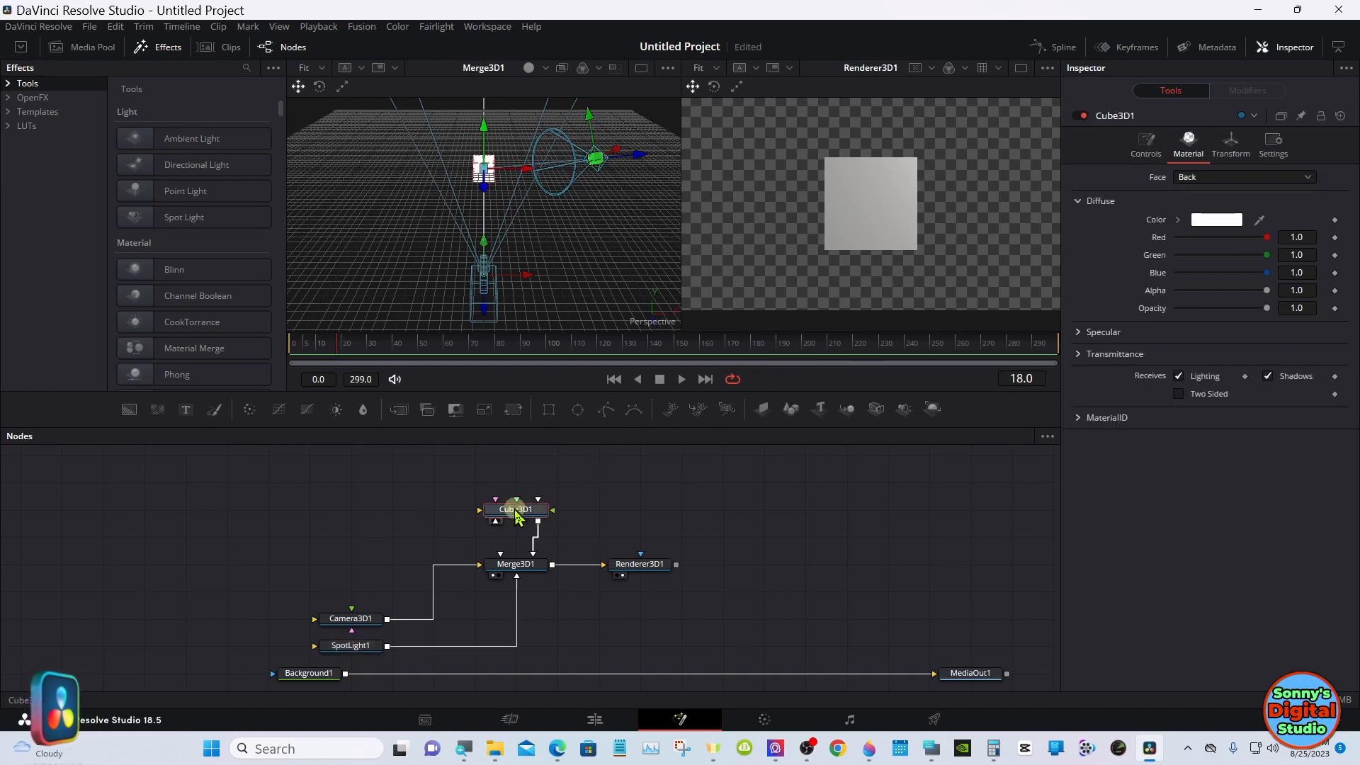
click(925, 747)
drag(1011, 540, 990, 524)
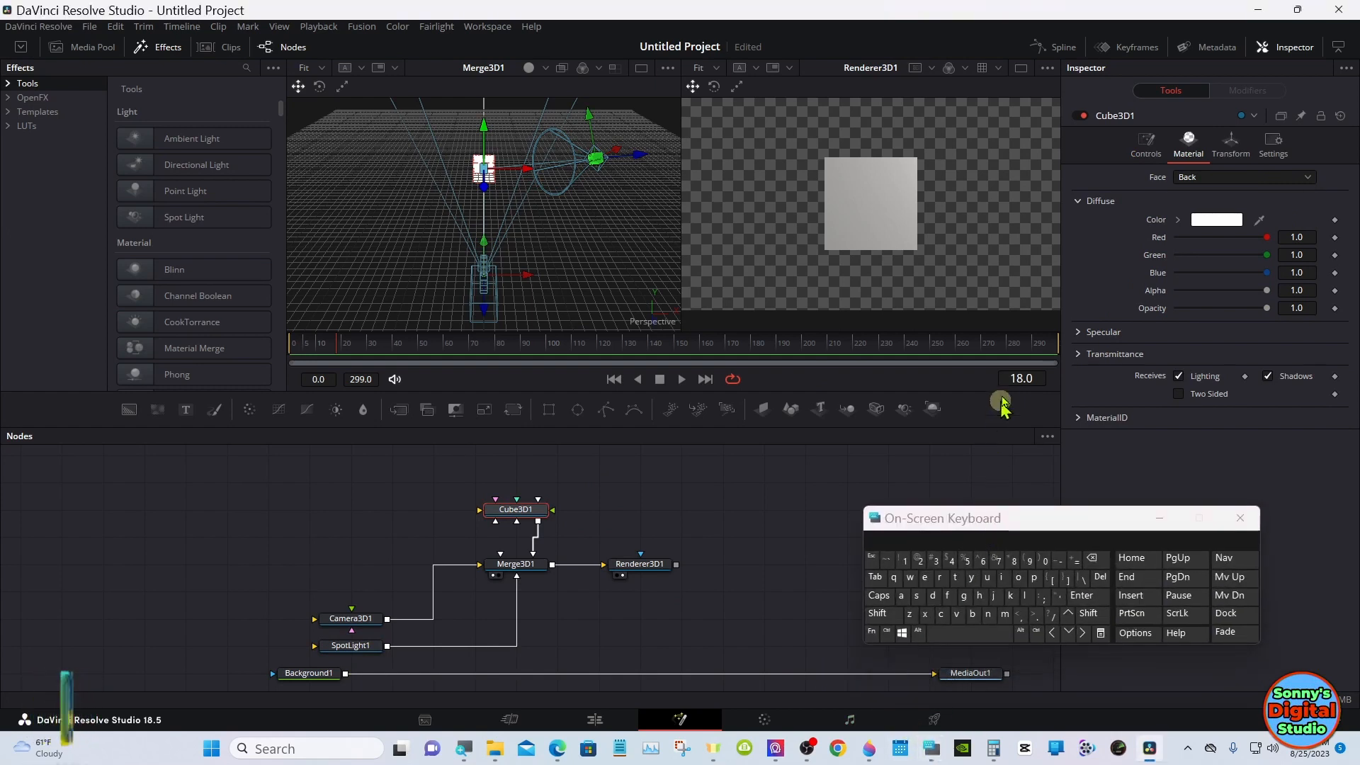
click(1143, 153)
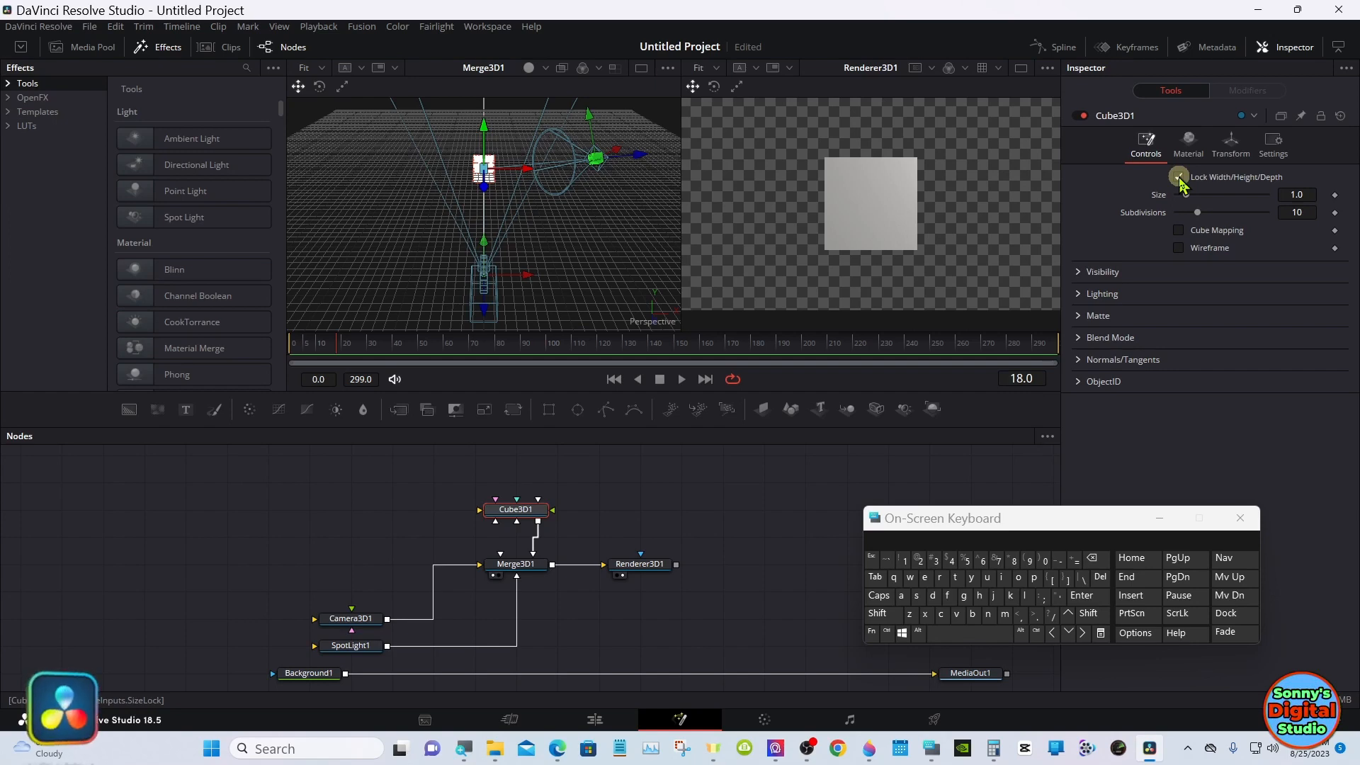
click(1179, 177)
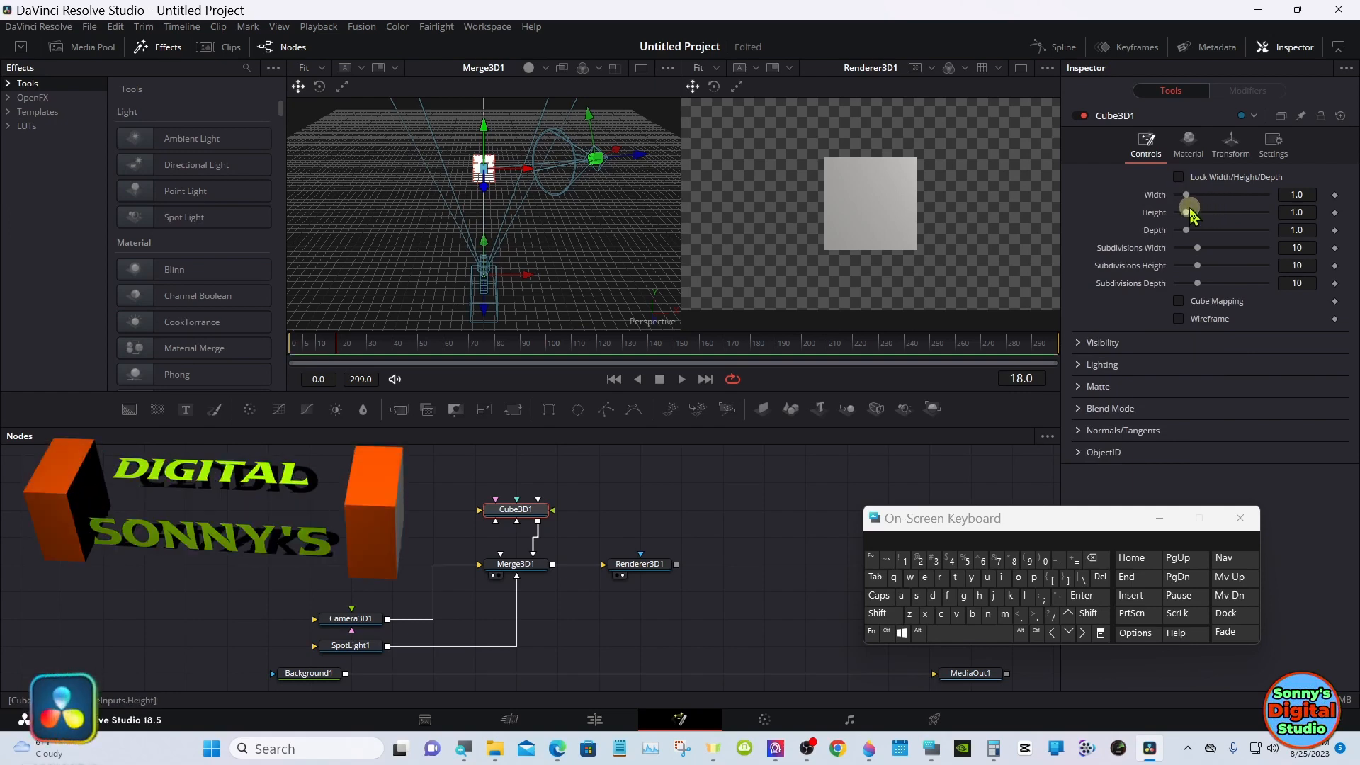
Step: Set Cube3D1's width to 4.0, leaving its height and depth at 1.0
drag(1187, 199, 1233, 202)
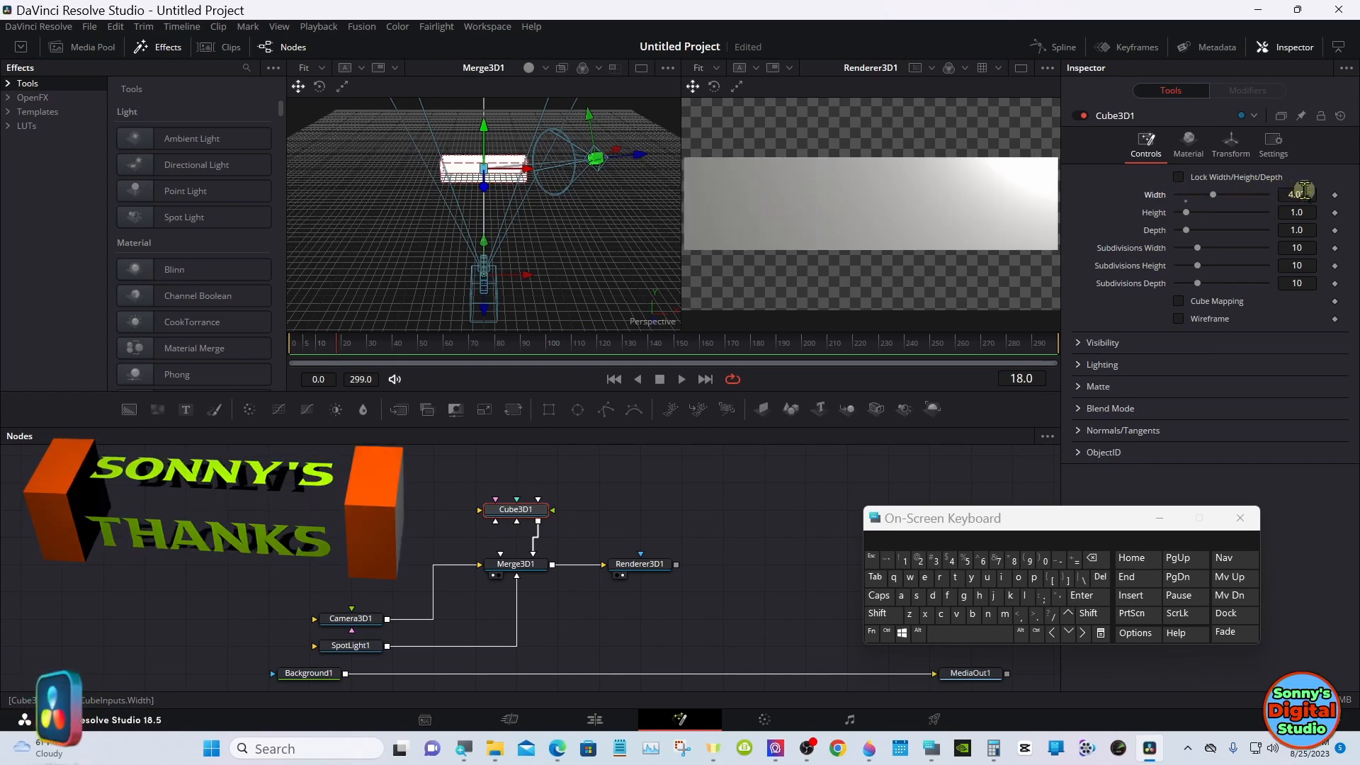
click(1100, 562)
click(1101, 562)
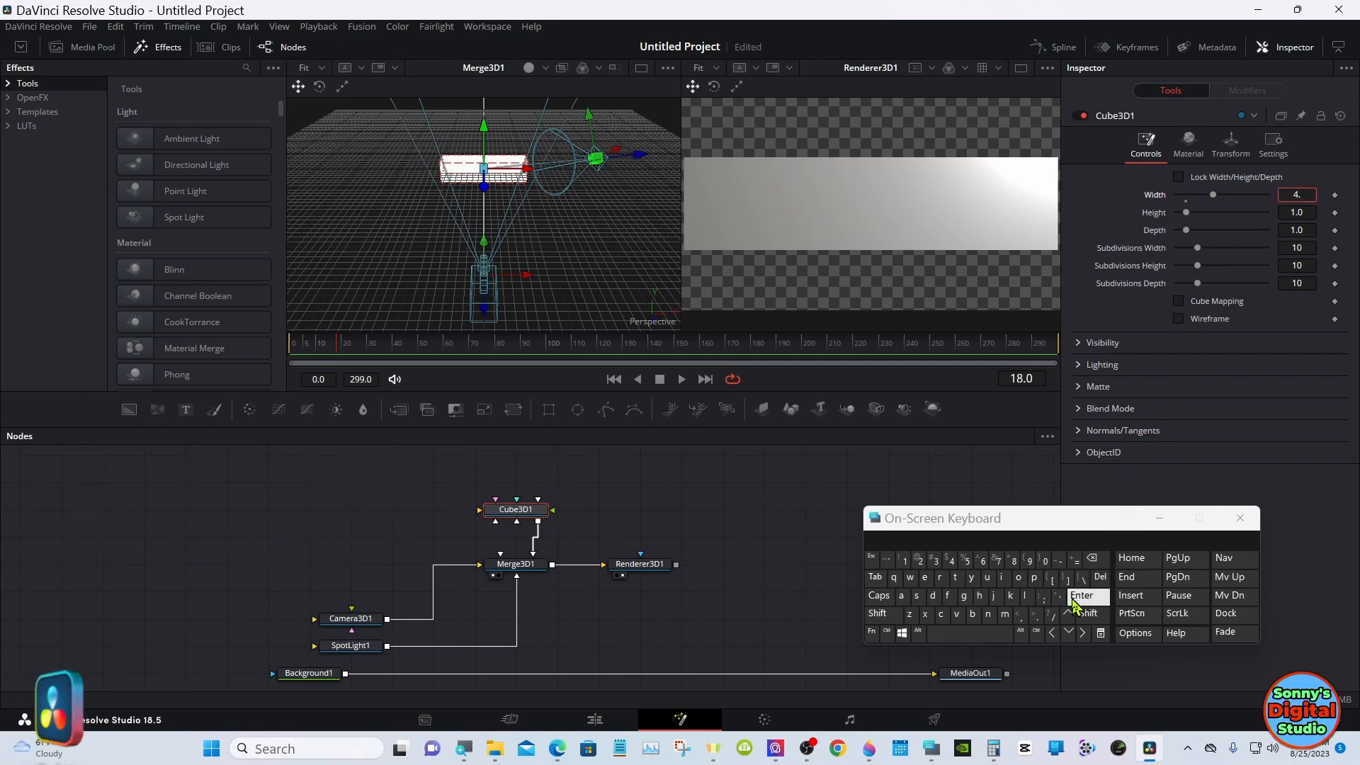
click(1045, 561)
click(1080, 597)
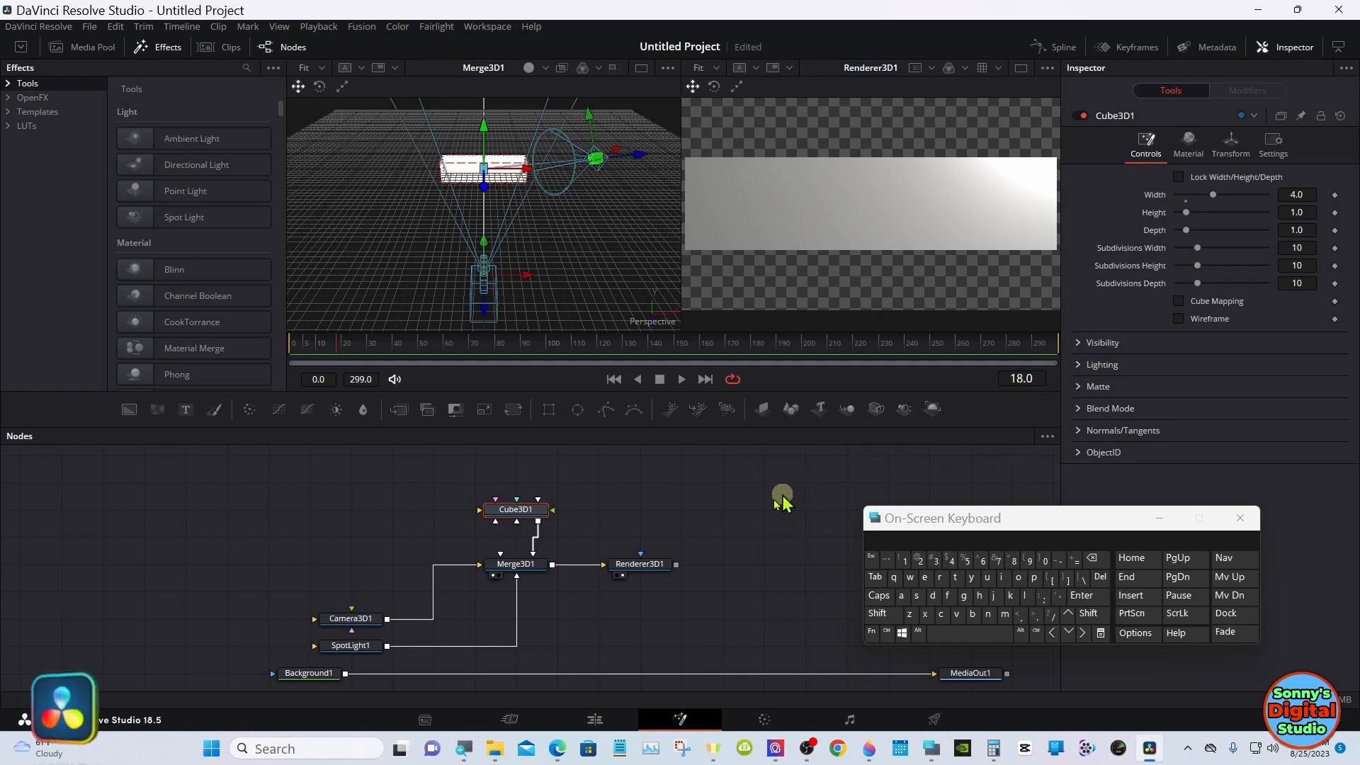
Step: Pull Camera3D1 back to about 10.73 on the Z axis and nudge it to about 0.029 on Y
click(378, 620)
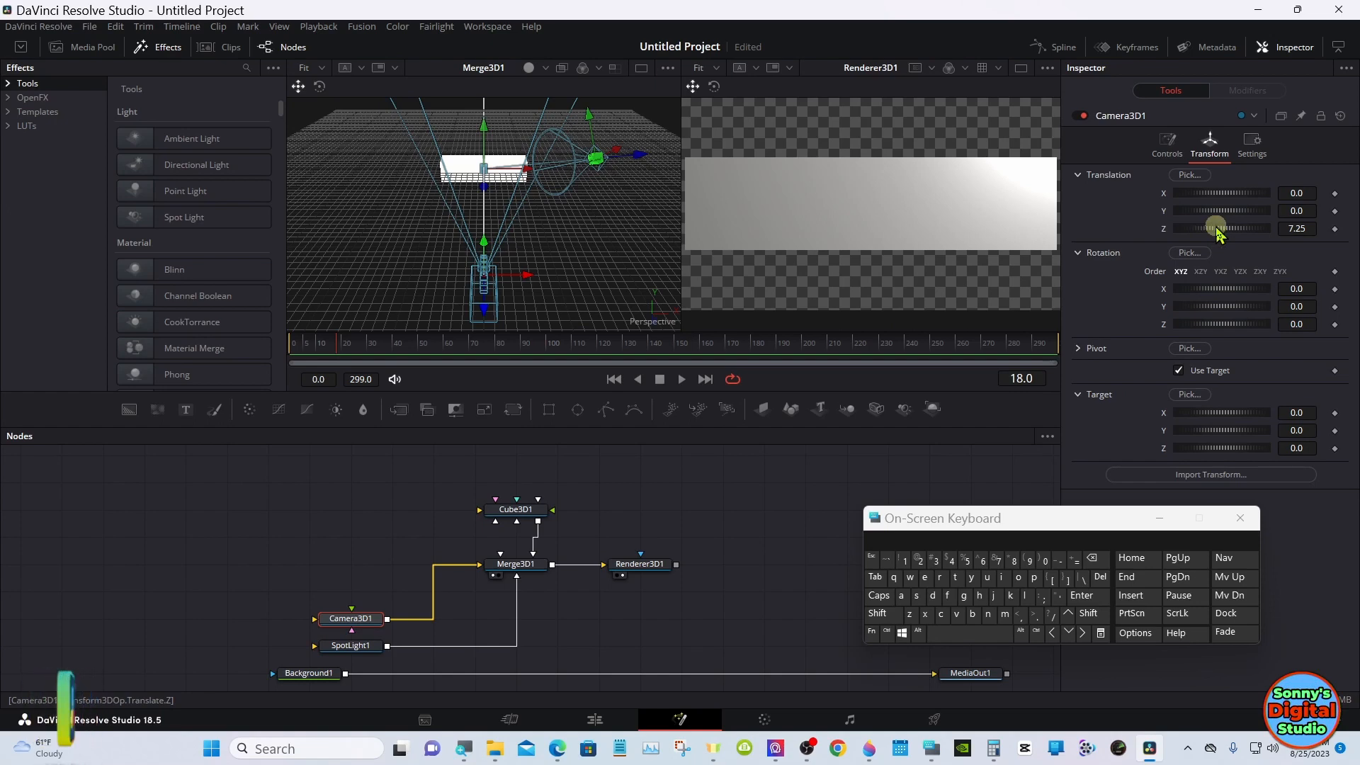
drag(1217, 230, 1234, 218)
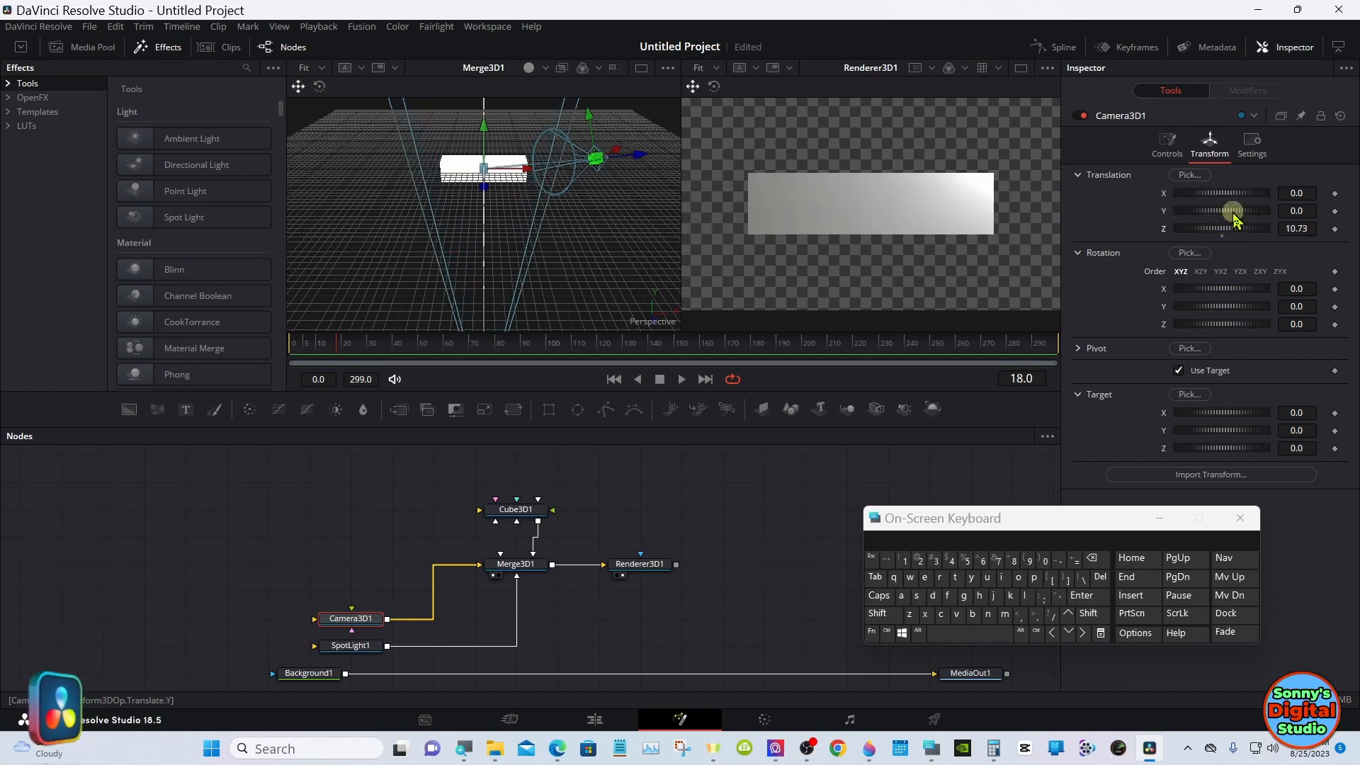
drag(1233, 216, 1220, 216)
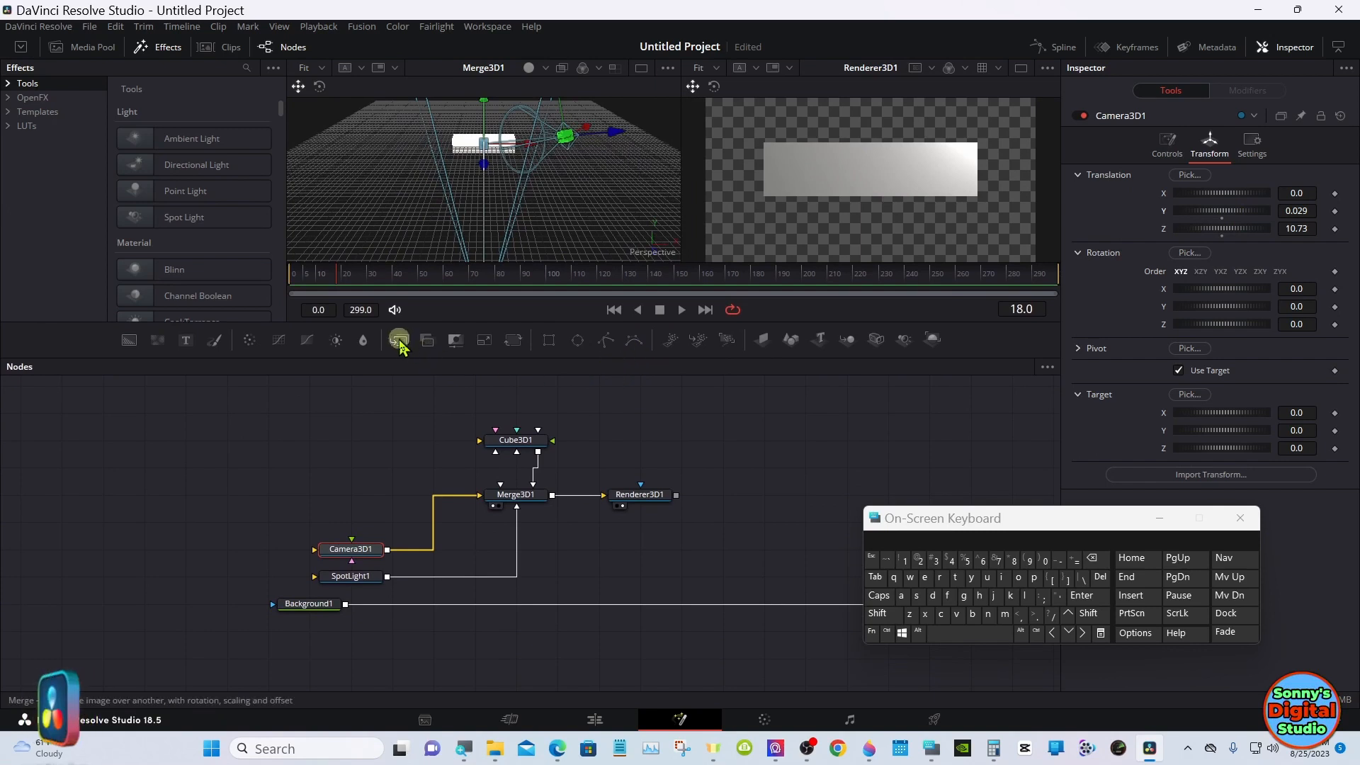
Step: Add four unconnected Merge nodes stacked in a column above Camera3D1, making room in the node area
drag(394, 339, 349, 404)
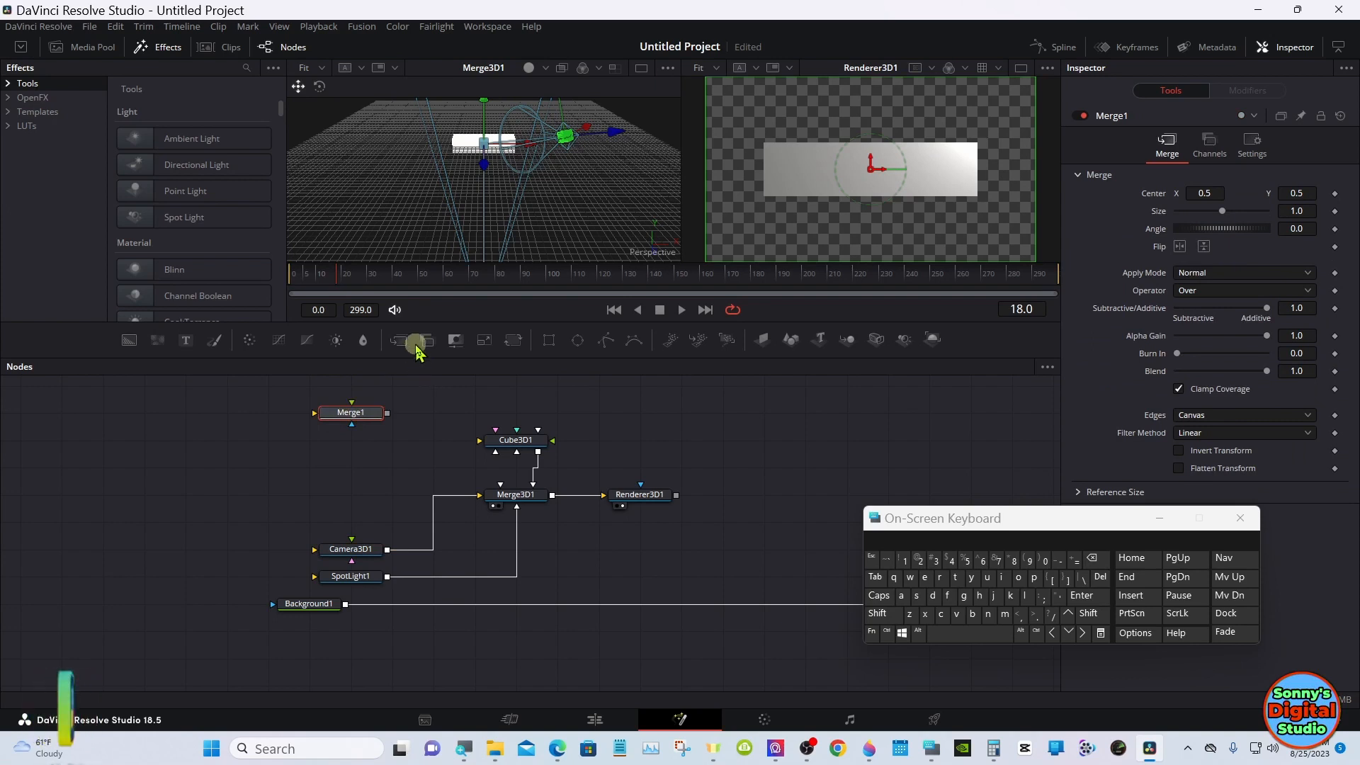
drag(399, 340, 396, 388)
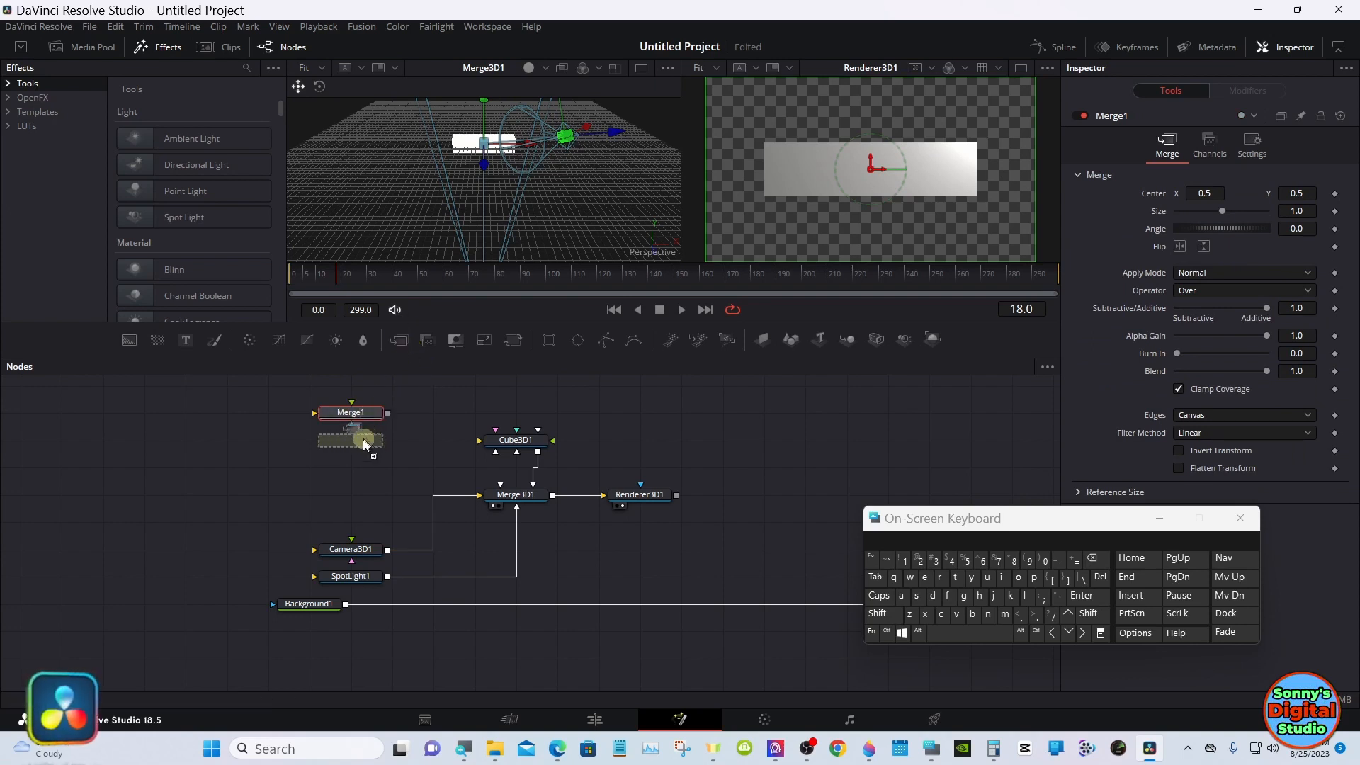
drag(397, 340, 353, 390)
drag(352, 444, 350, 419)
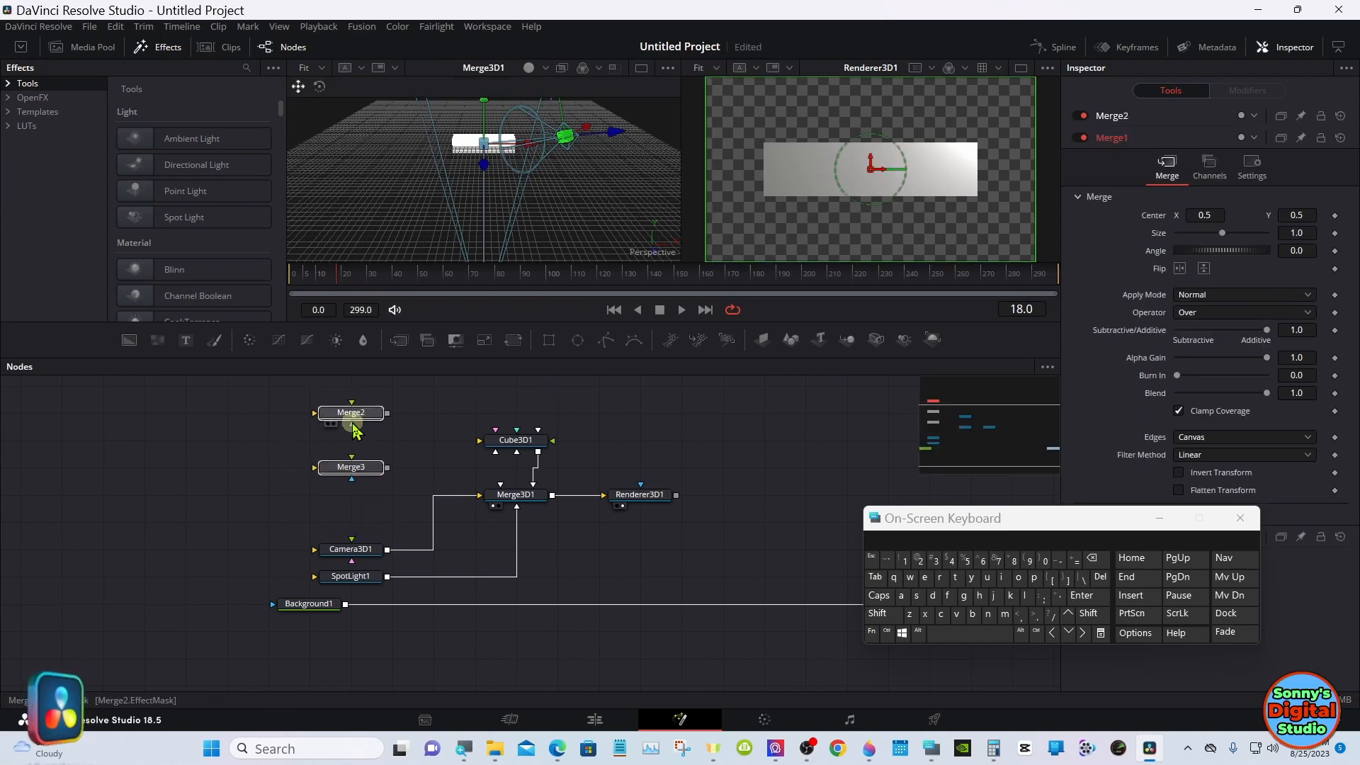
click(297, 418)
drag(399, 340, 351, 522)
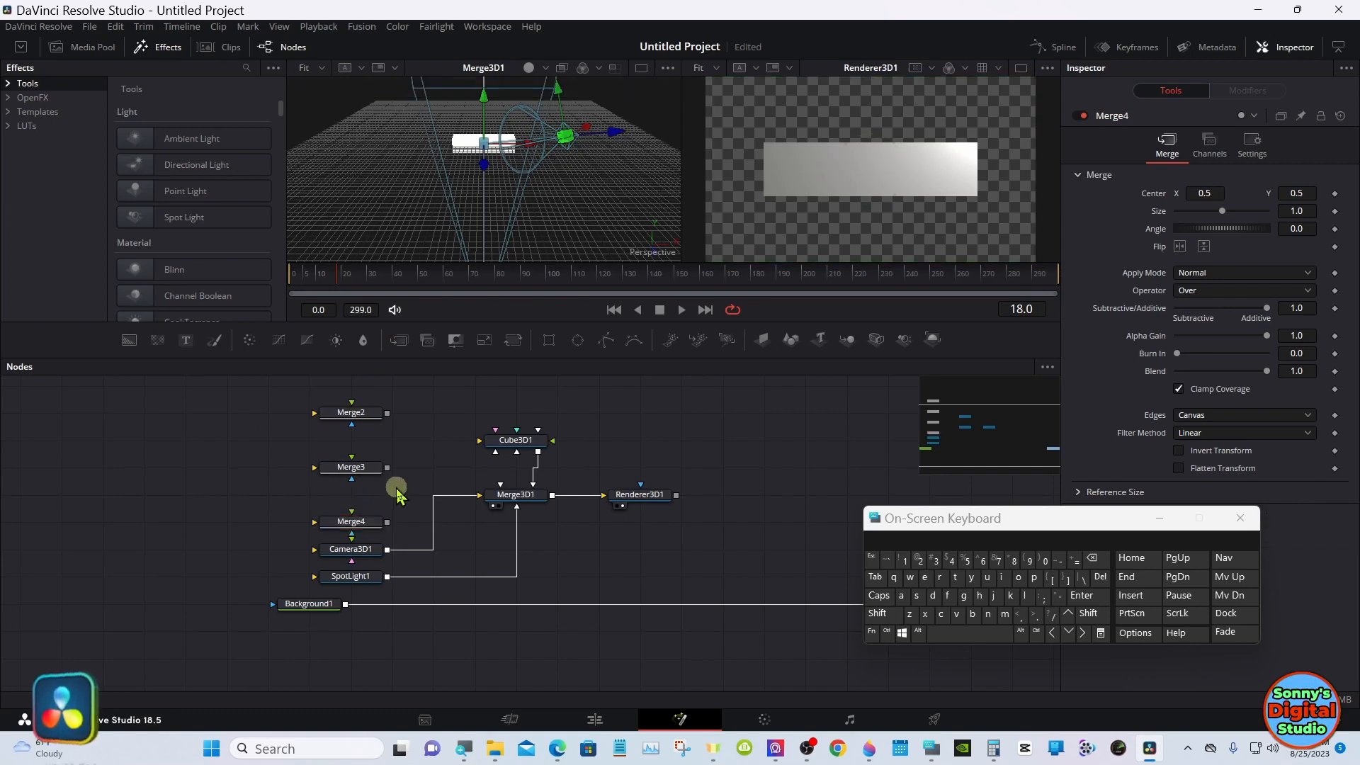
drag(788, 359, 813, 308)
drag(952, 393, 959, 373)
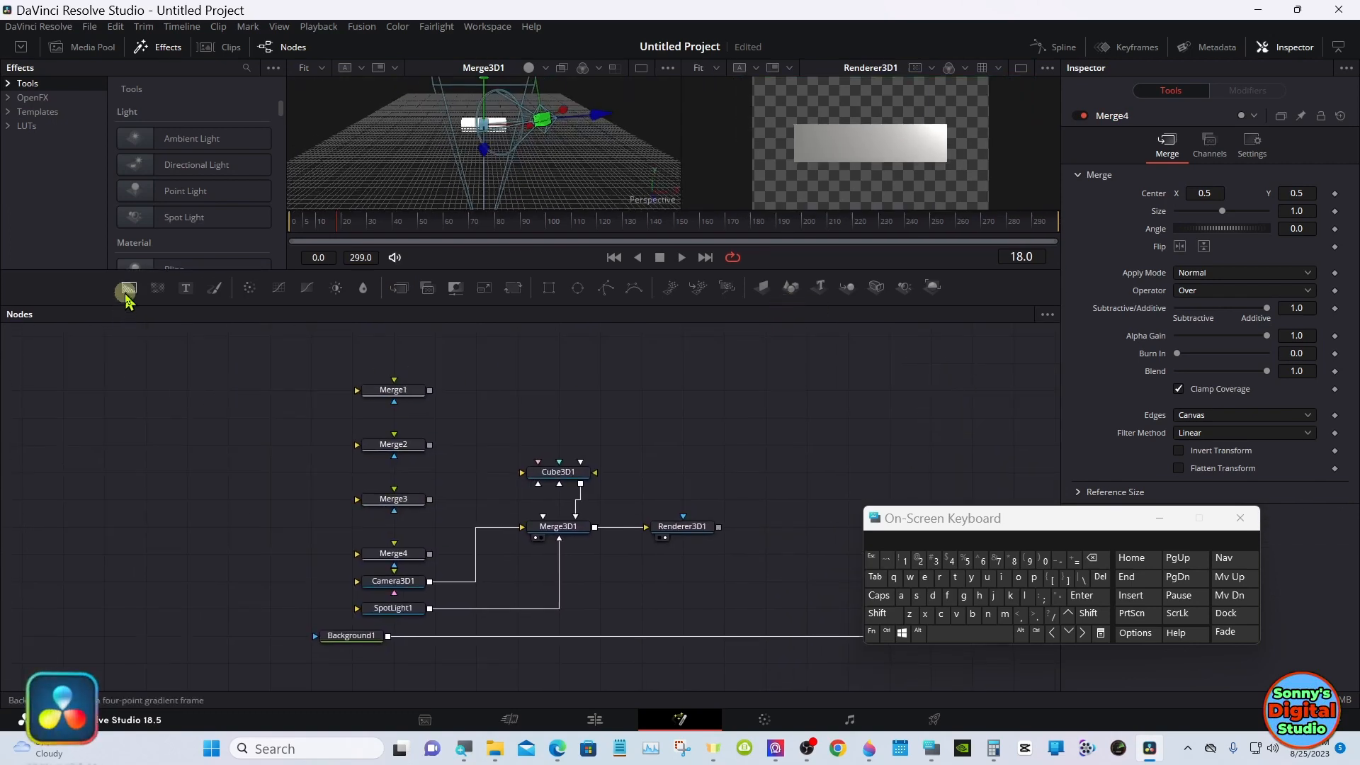
Step: Add a second Background node beside the column of Merge nodes and set its color to red, #ff0000
drag(129, 296, 113, 432)
drag(116, 481, 116, 480)
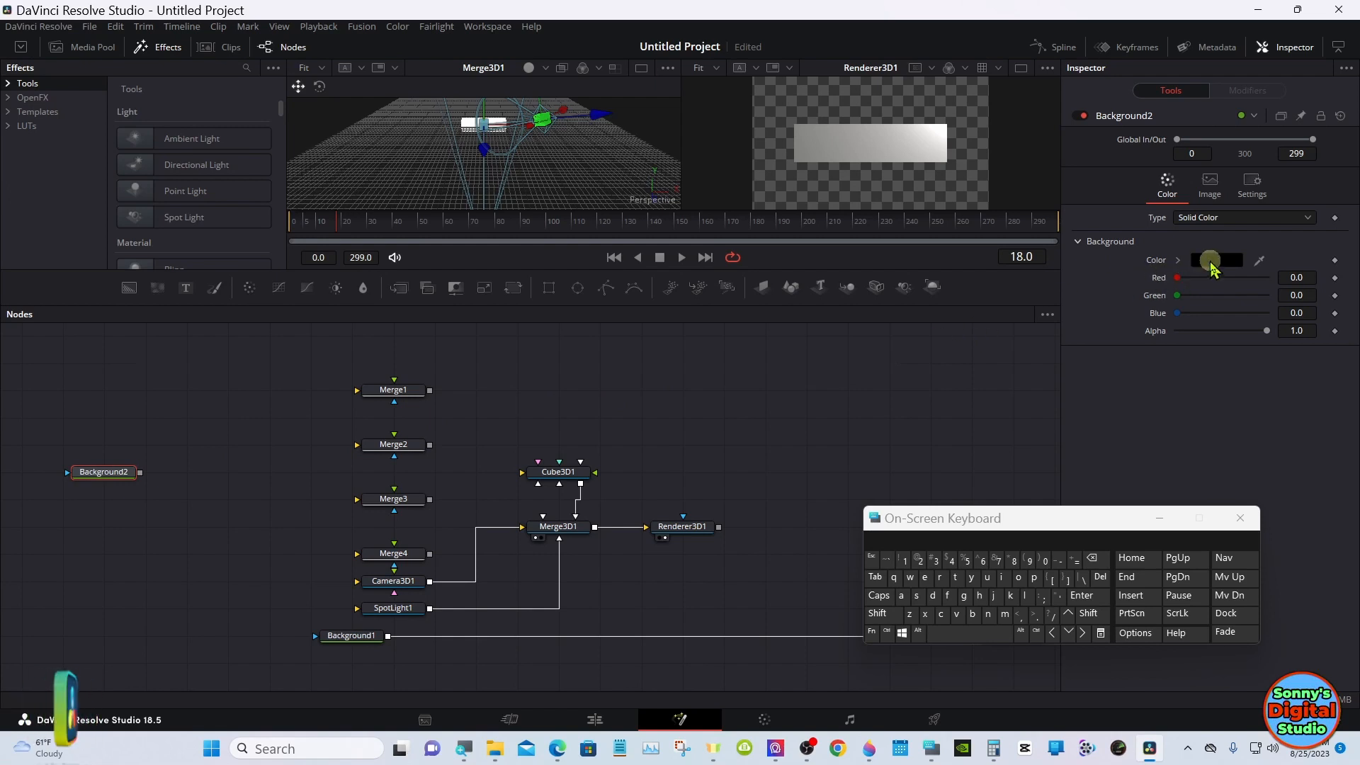
click(1210, 260)
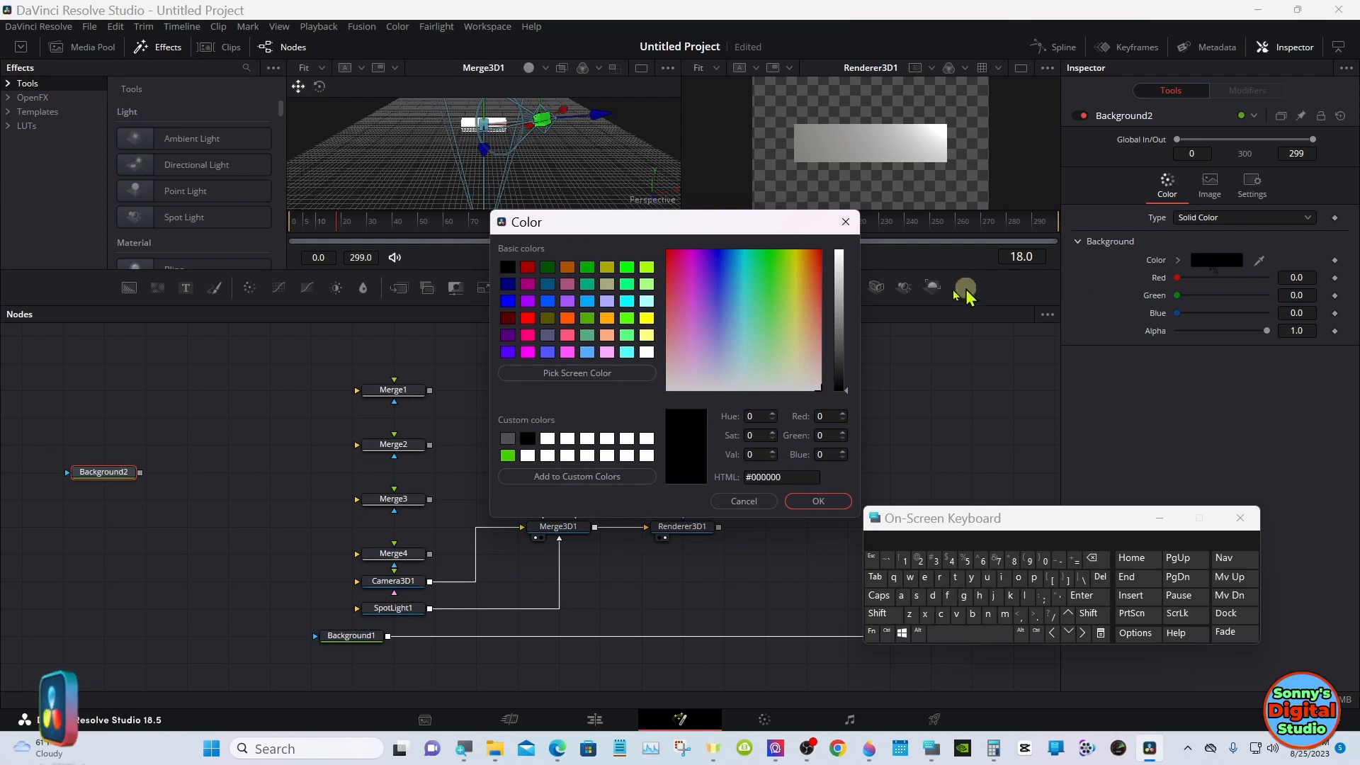
click(528, 318)
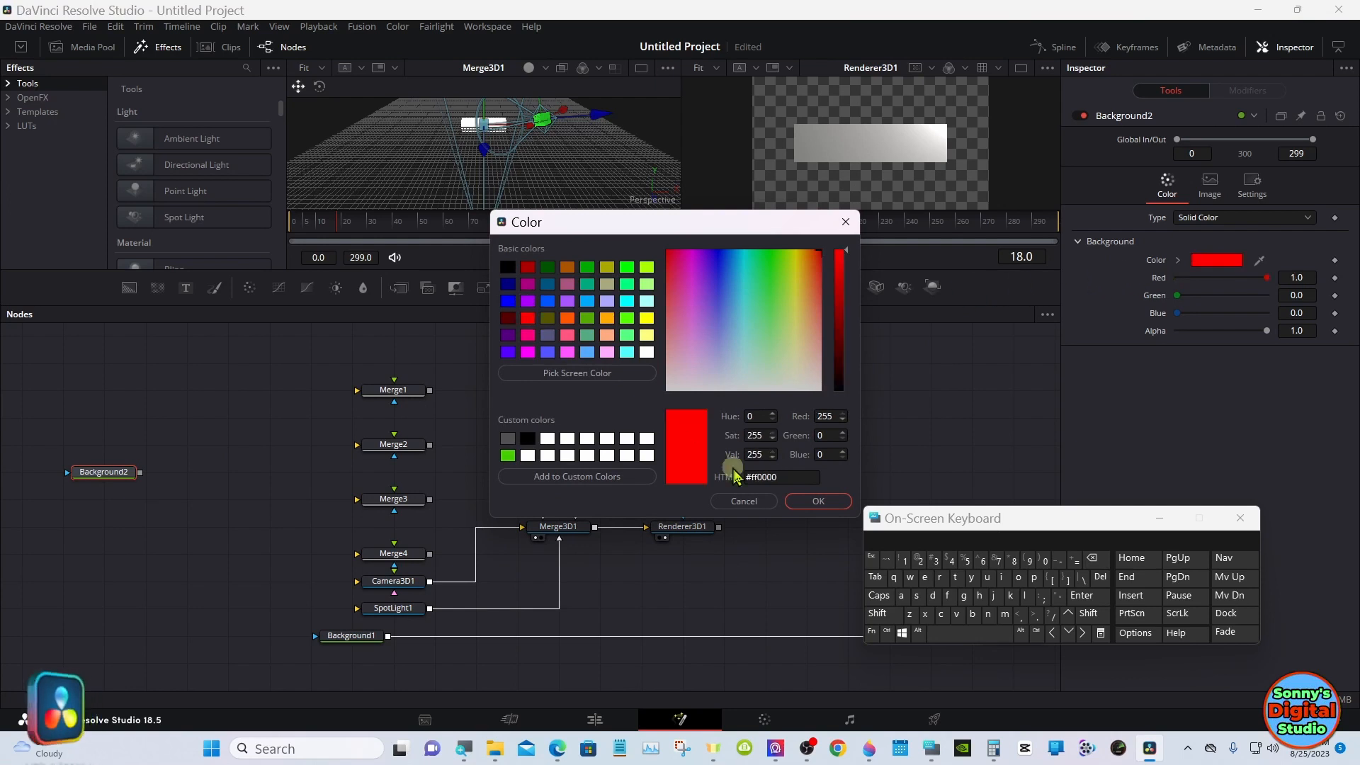
click(806, 500)
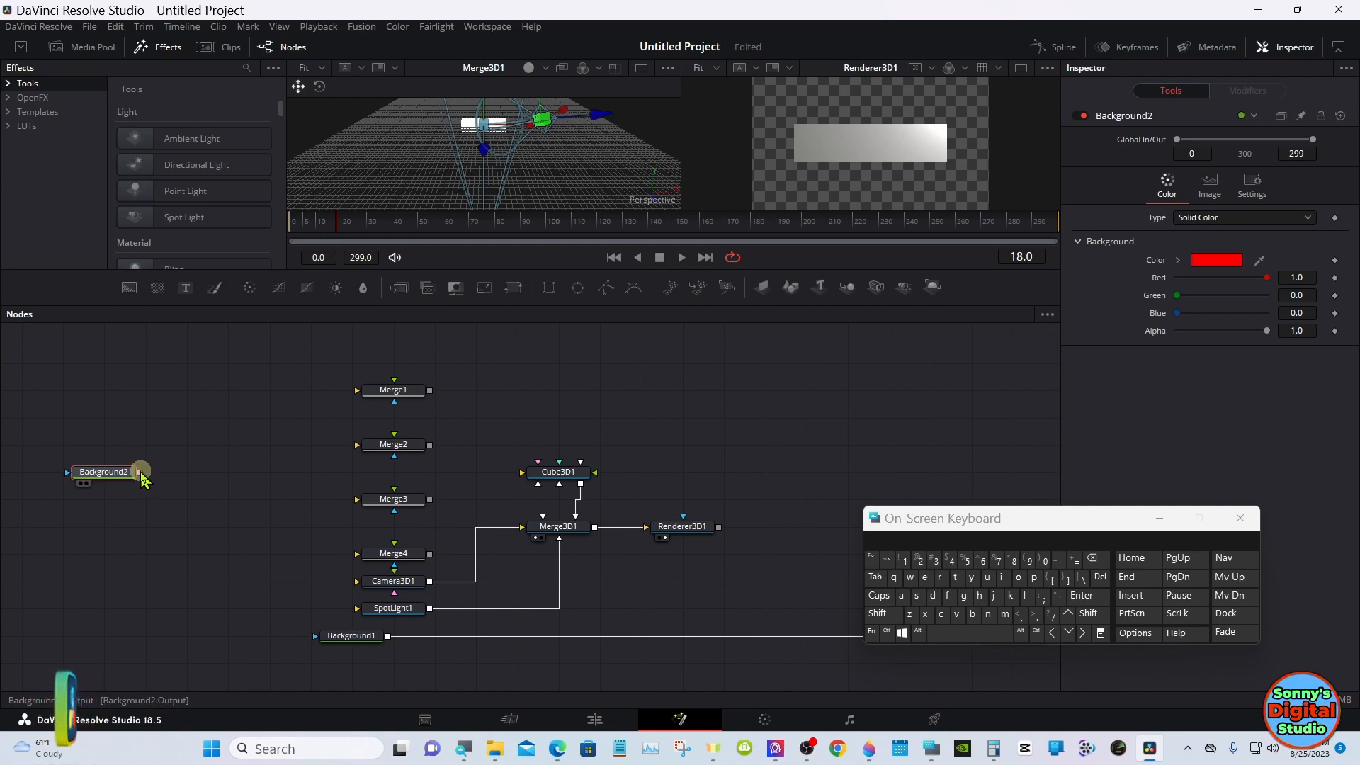
Step: Connect Background2's output to the background inputs of Merge1, Merge2, Merge3 and Merge4
drag(142, 479, 358, 390)
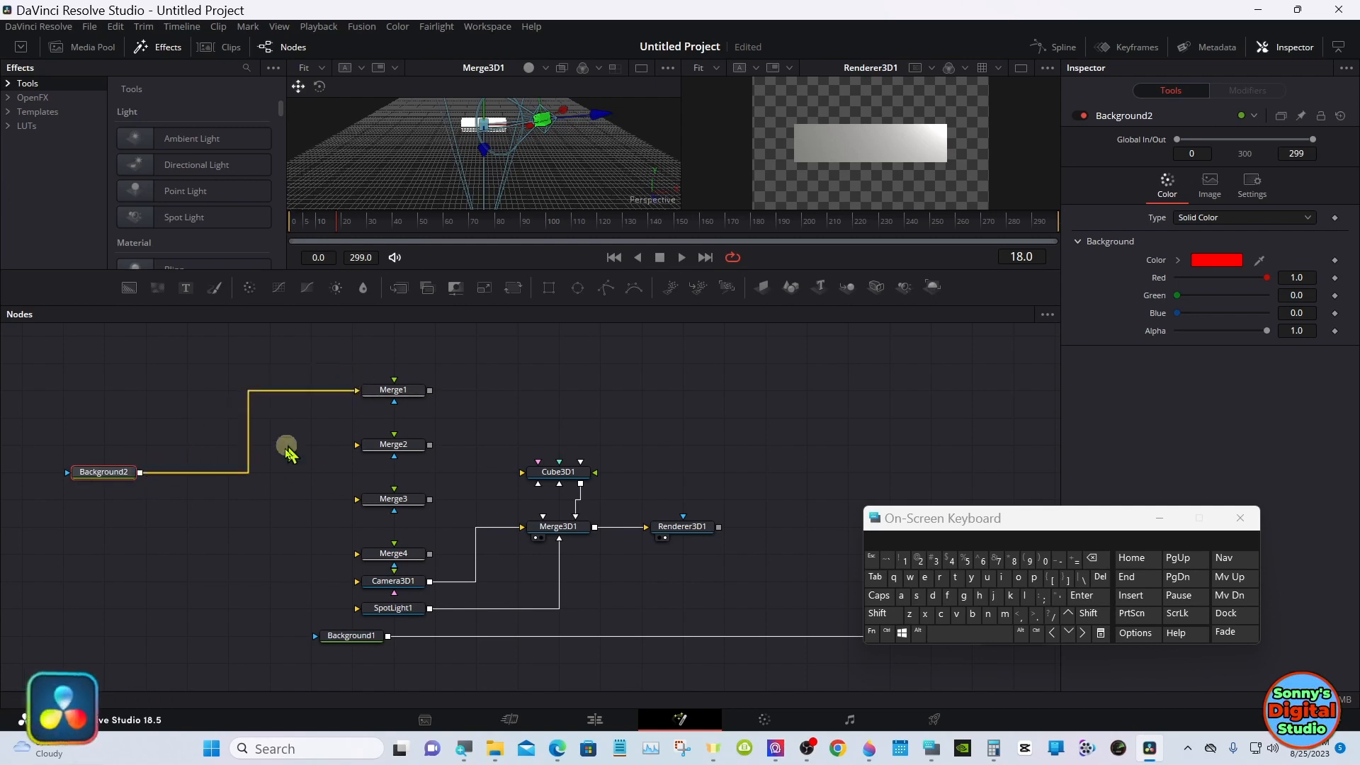
drag(141, 471, 362, 446)
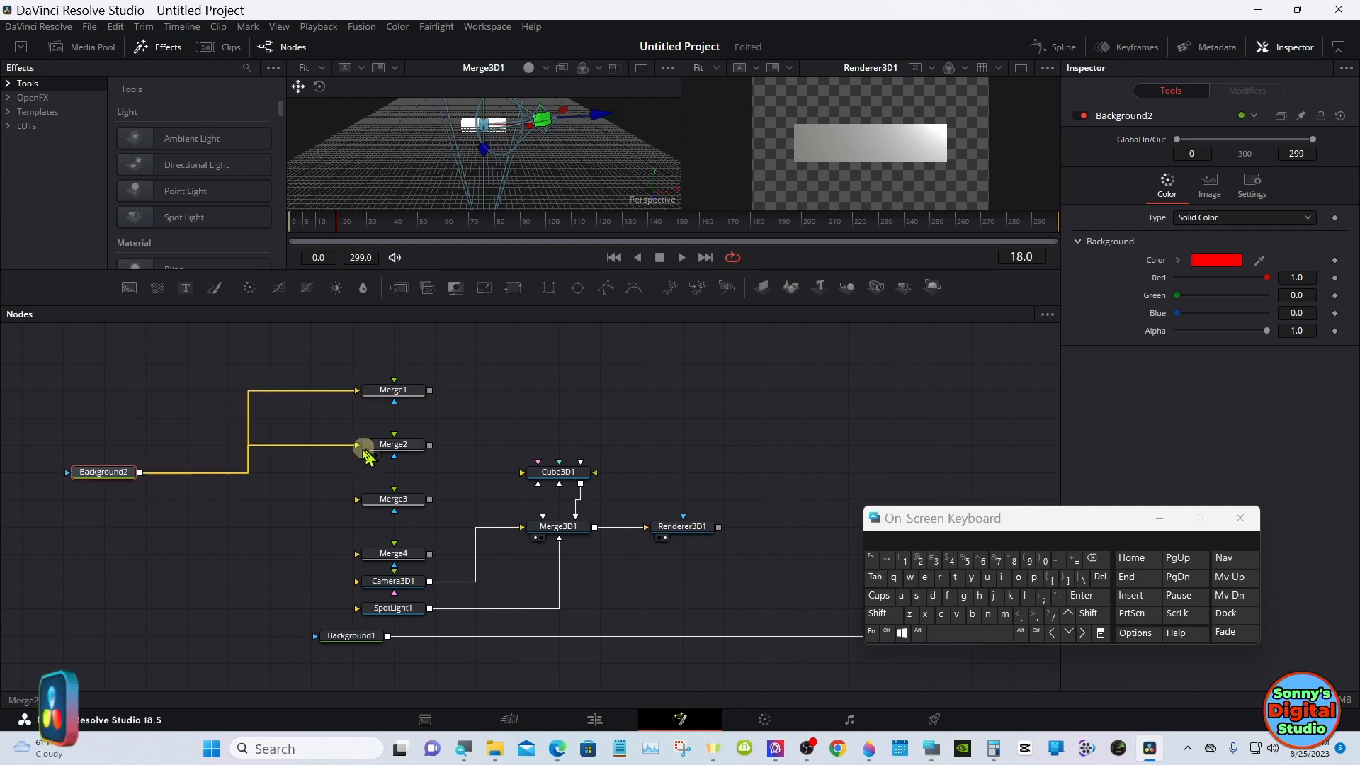
drag(141, 472, 365, 497)
drag(140, 474, 370, 554)
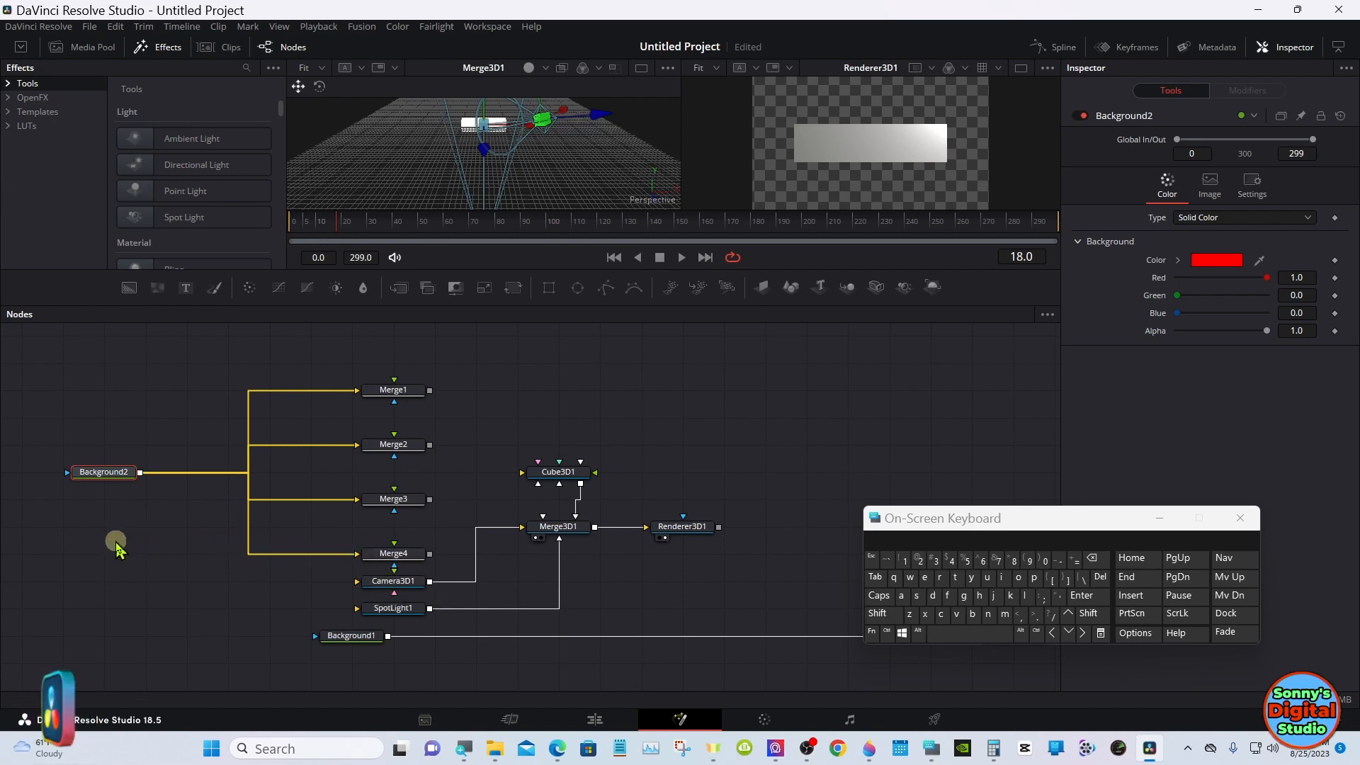
Step: Move Background2 and the four Merge nodes up together, clear of the camera and light nodes
drag(106, 559, 388, 352)
click(505, 361)
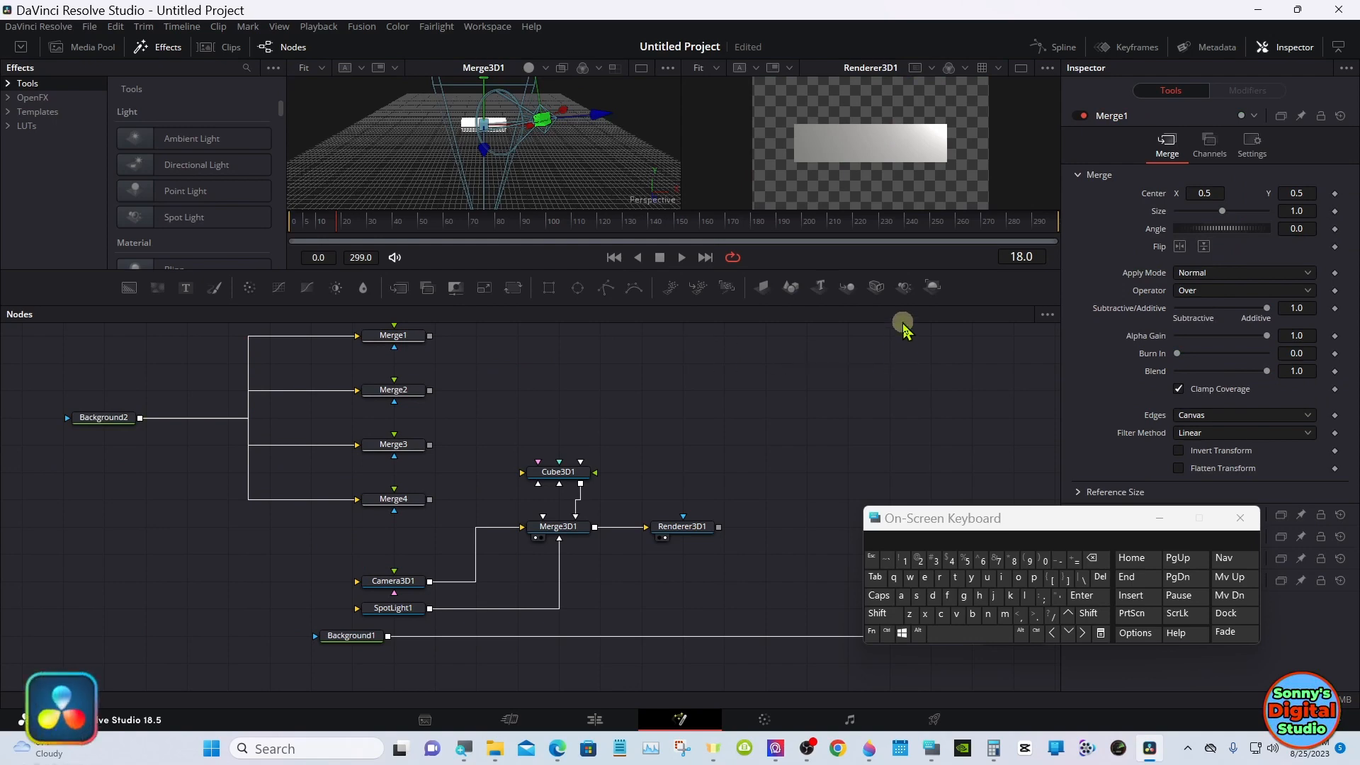
drag(904, 306, 908, 380)
drag(950, 453, 985, 440)
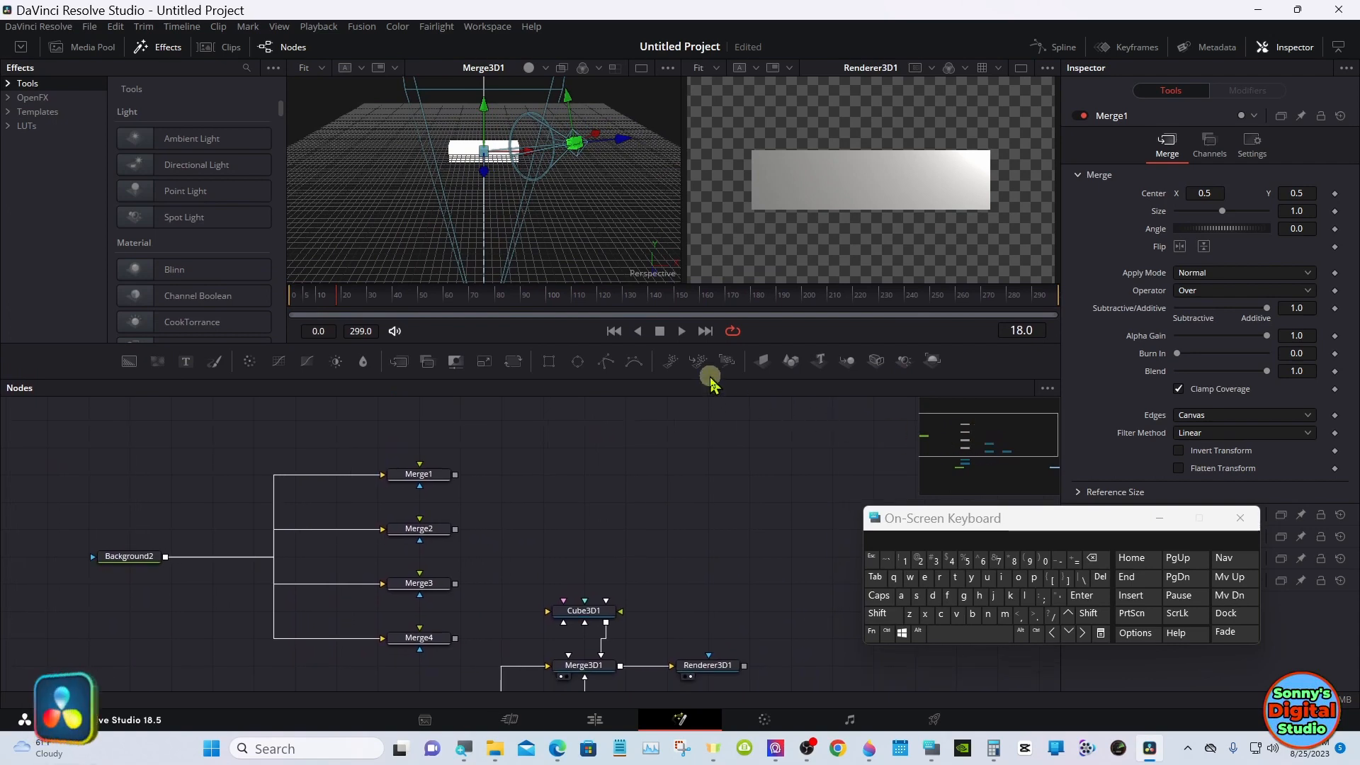
Step: Add a Rectangle mask to Background2 and invert it
drag(709, 379, 708, 338)
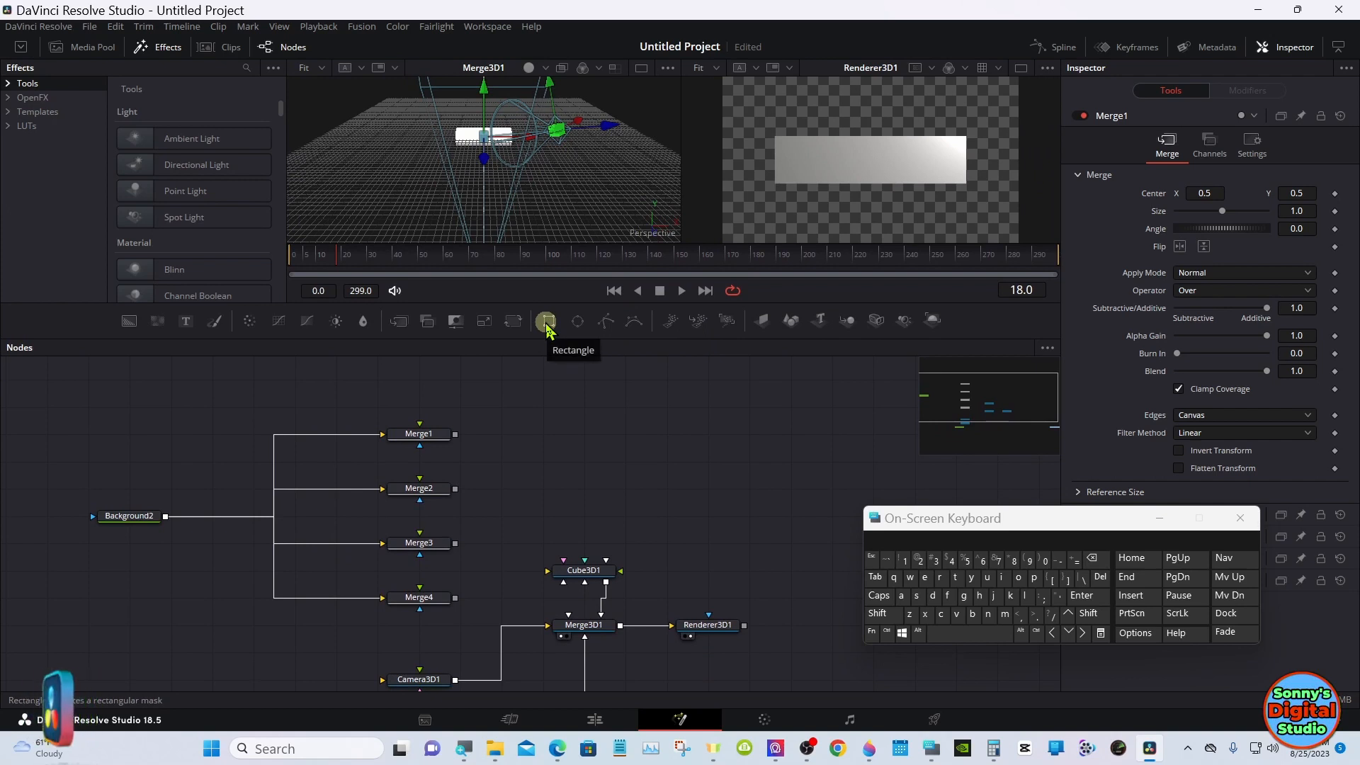
drag(548, 326, 136, 524)
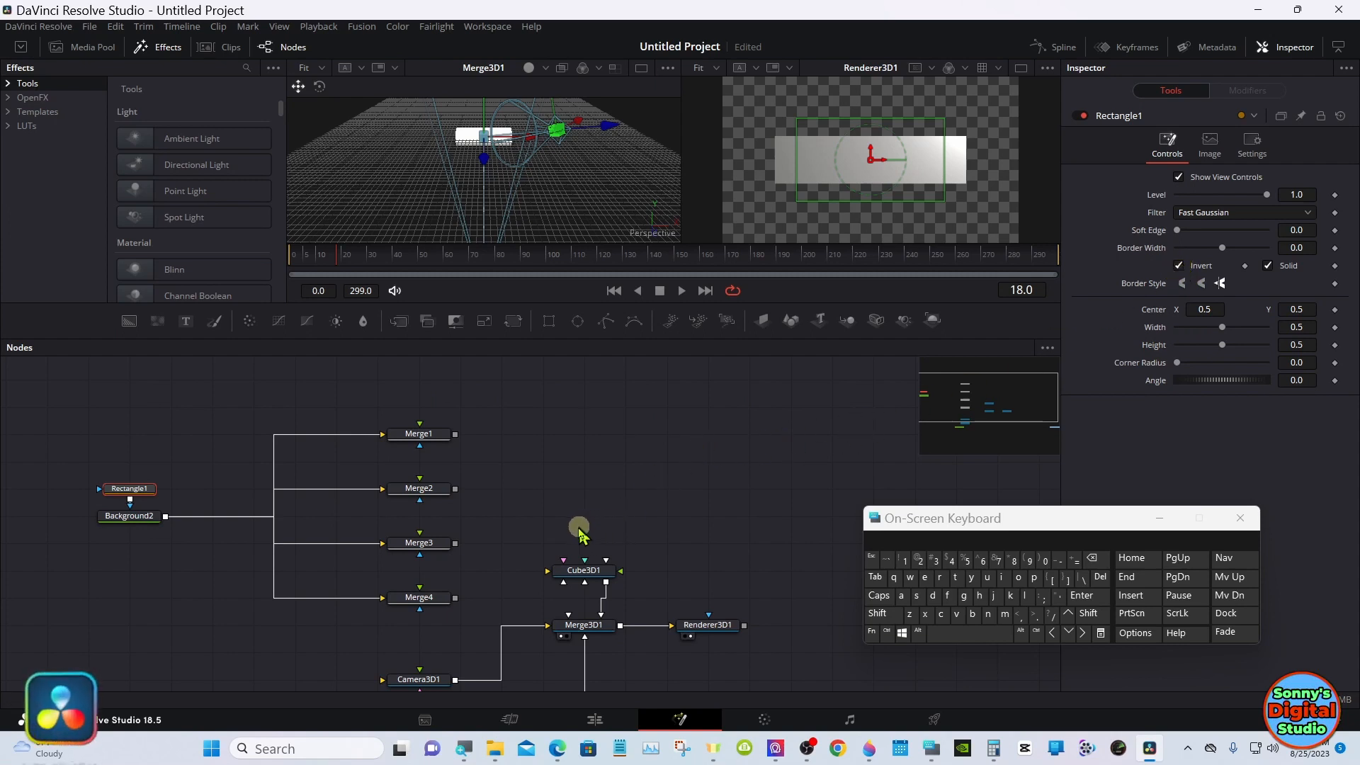
click(420, 439)
right_click(422, 439)
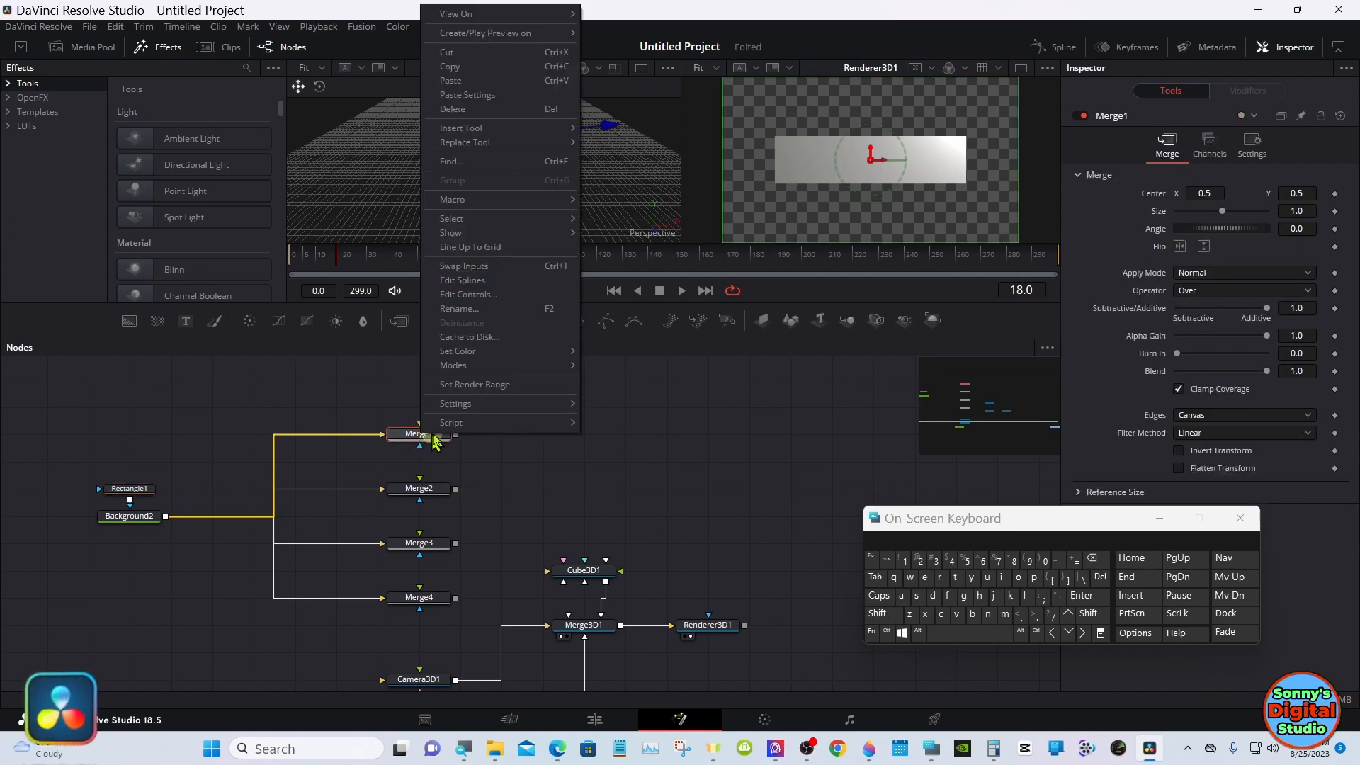
click(464, 444)
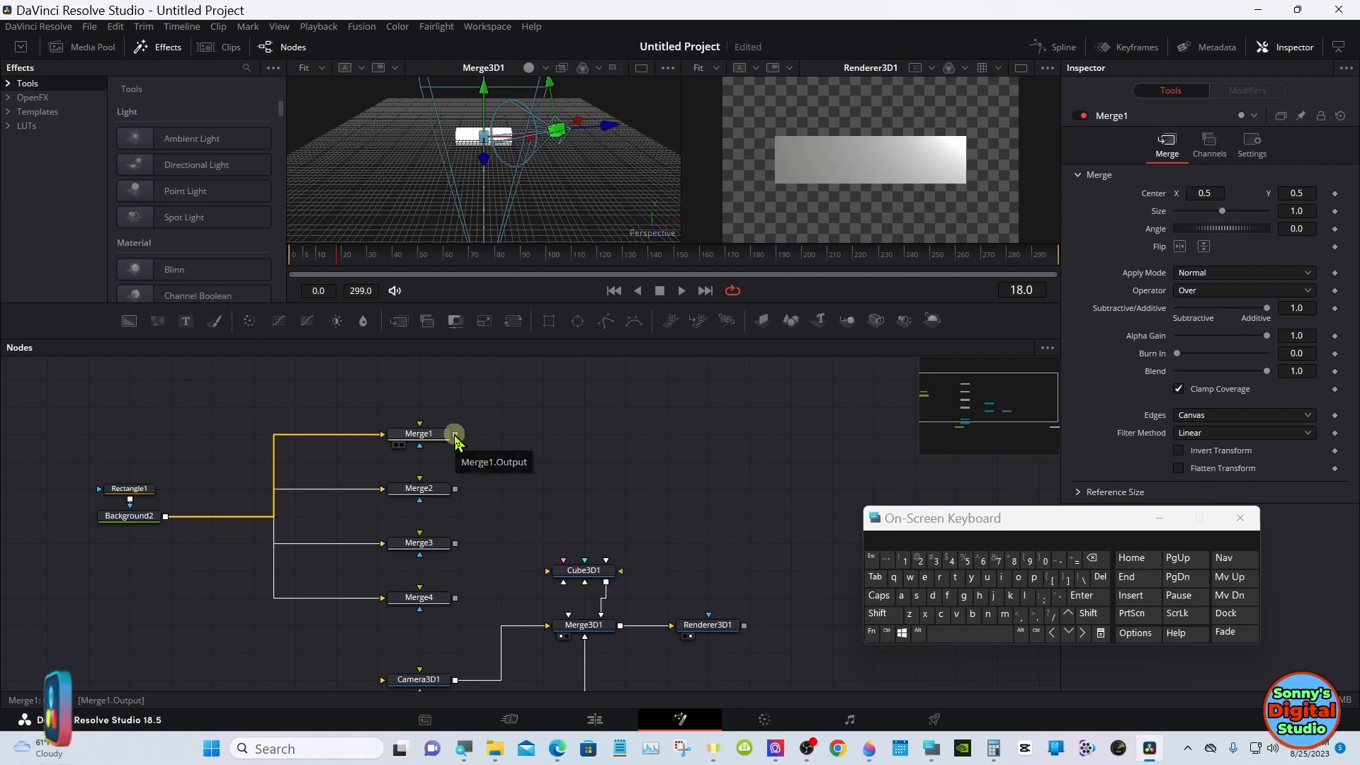
Step: Connect Merge1 to Cube3D1's Front material input, Merge2 to Top, Merge3 to Back and Merge4 to Bottom
drag(455, 434, 593, 580)
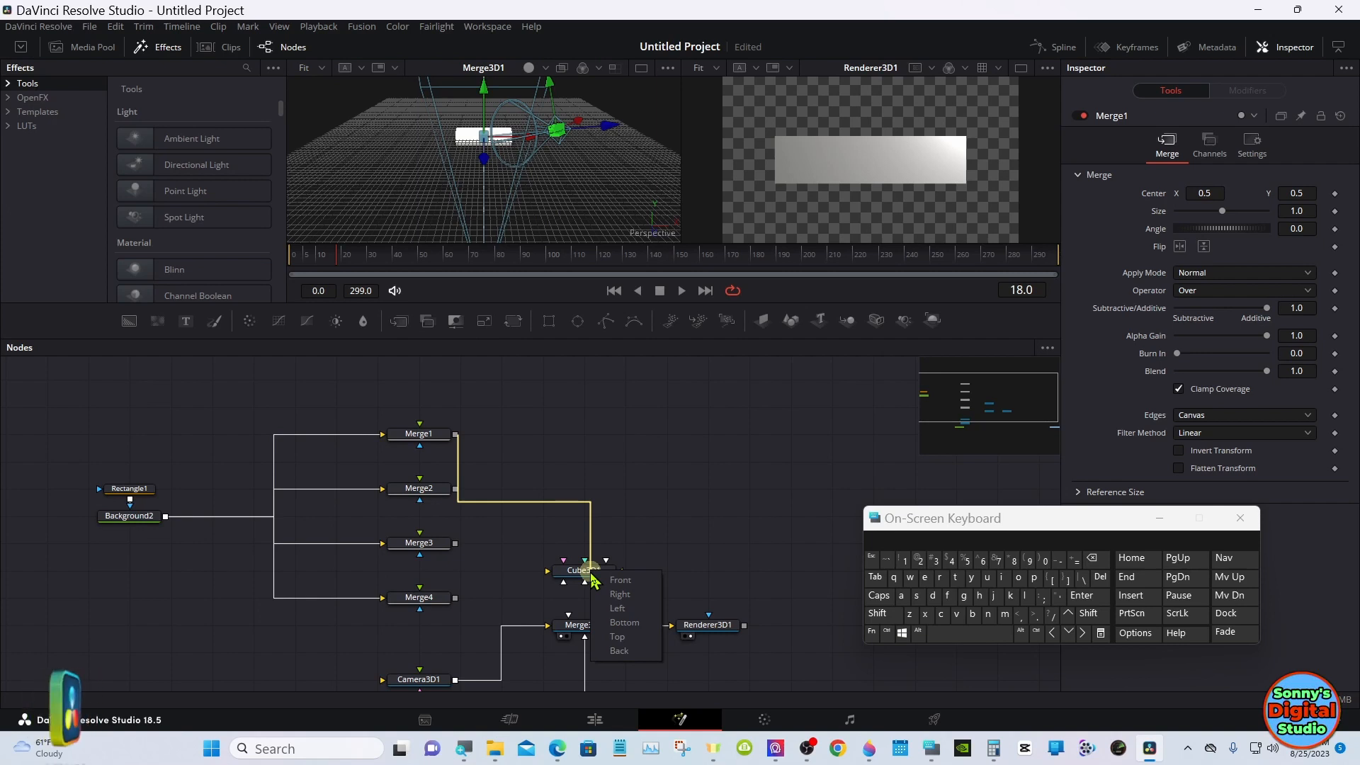
drag(599, 581, 620, 583)
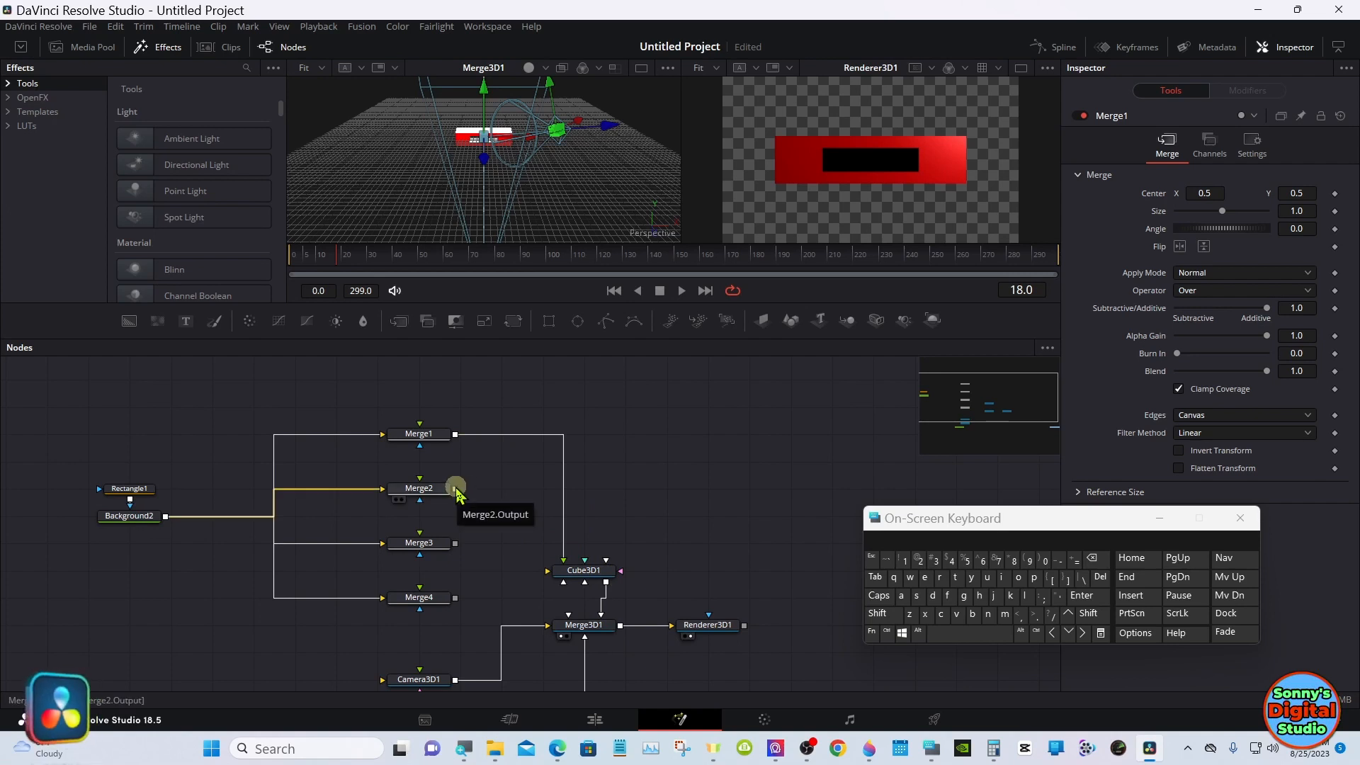
drag(455, 489, 616, 636)
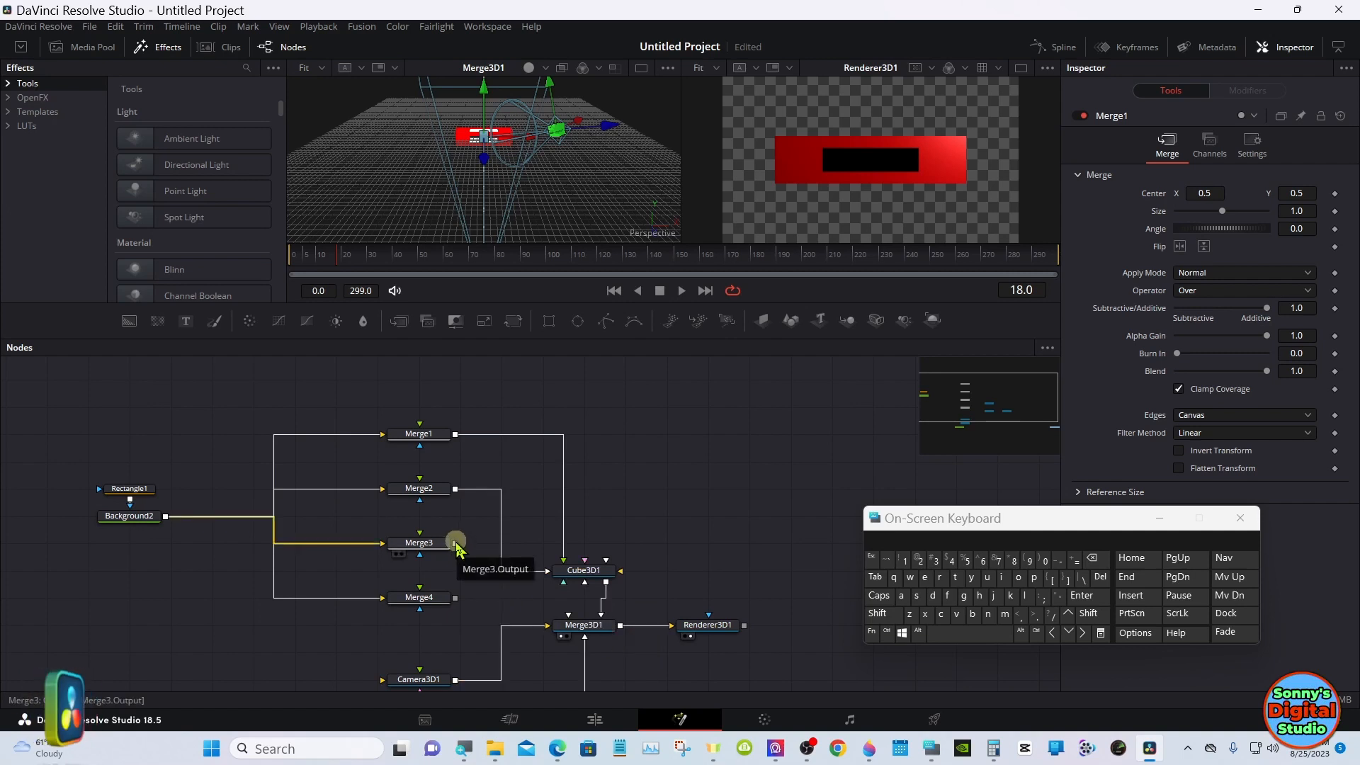
drag(455, 543, 585, 579)
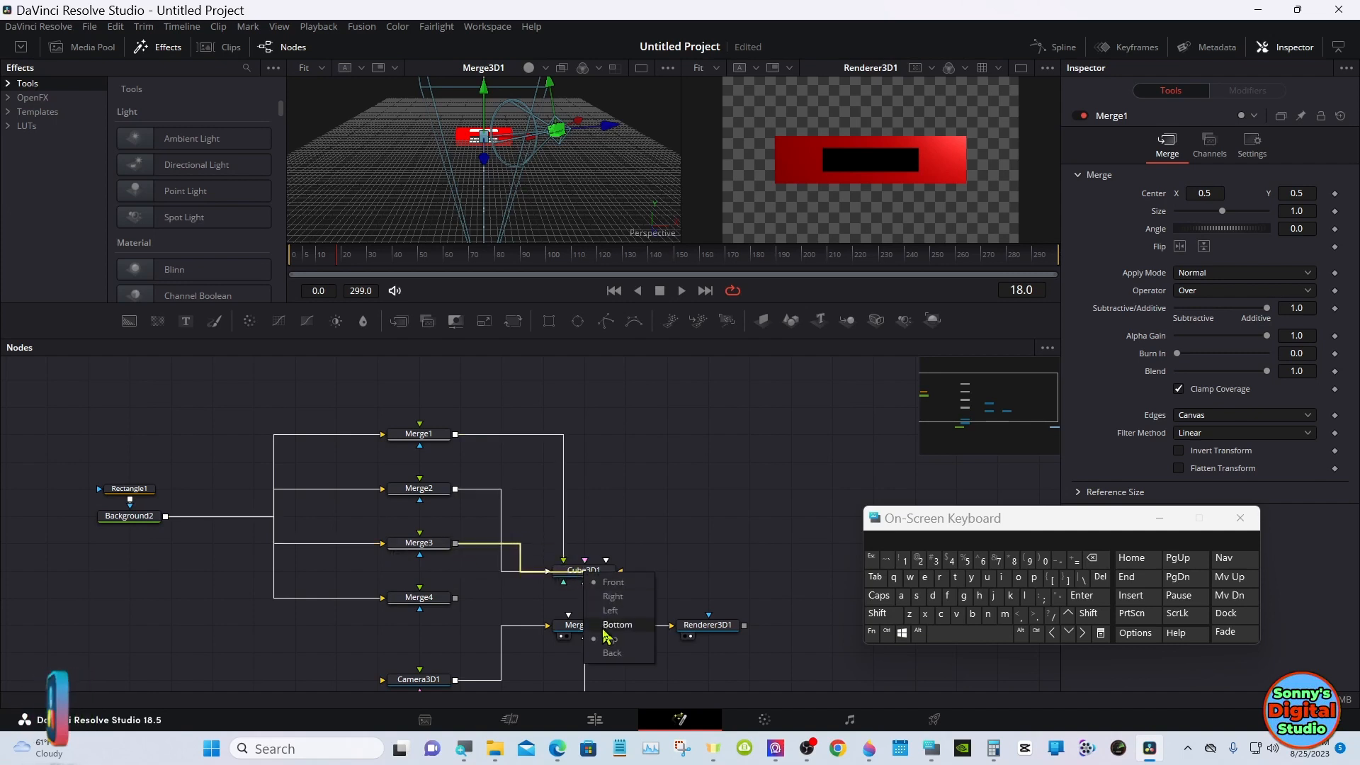
click(611, 653)
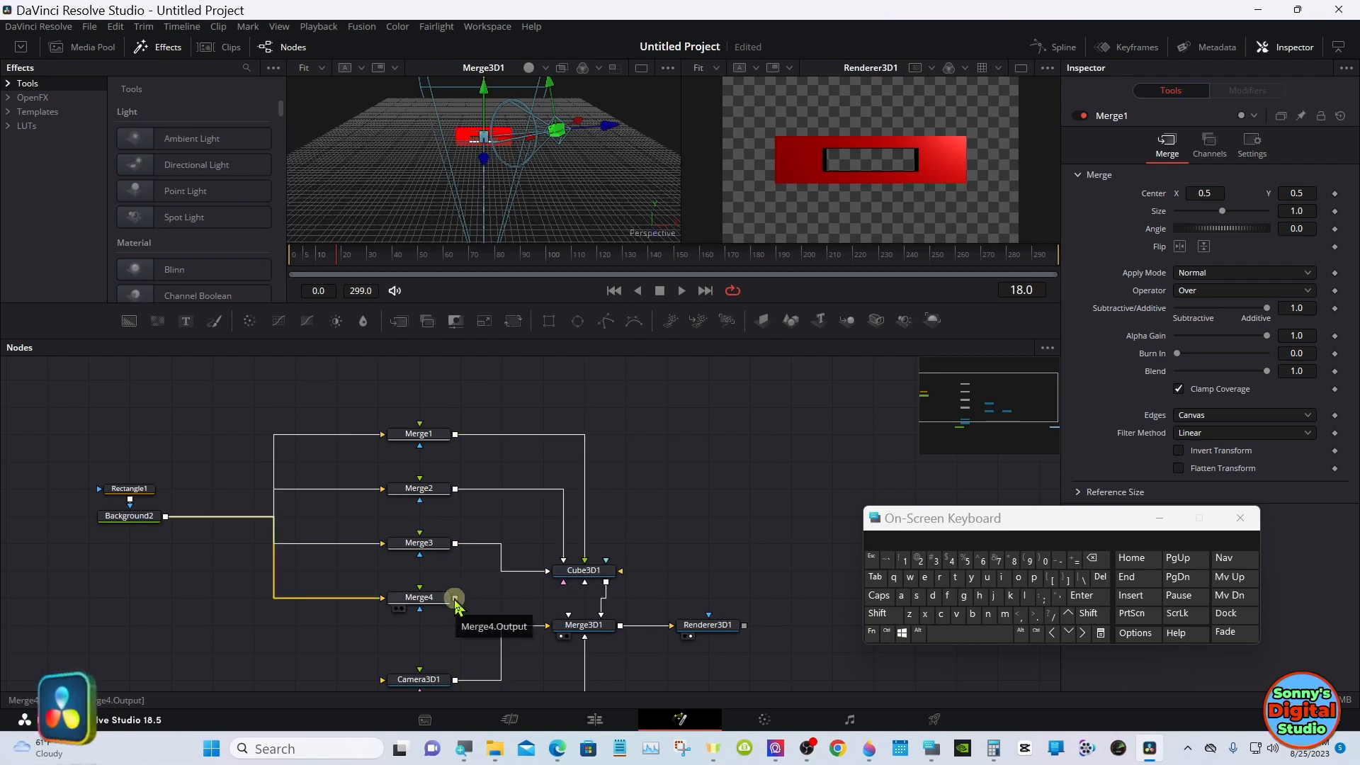
drag(455, 599, 590, 580)
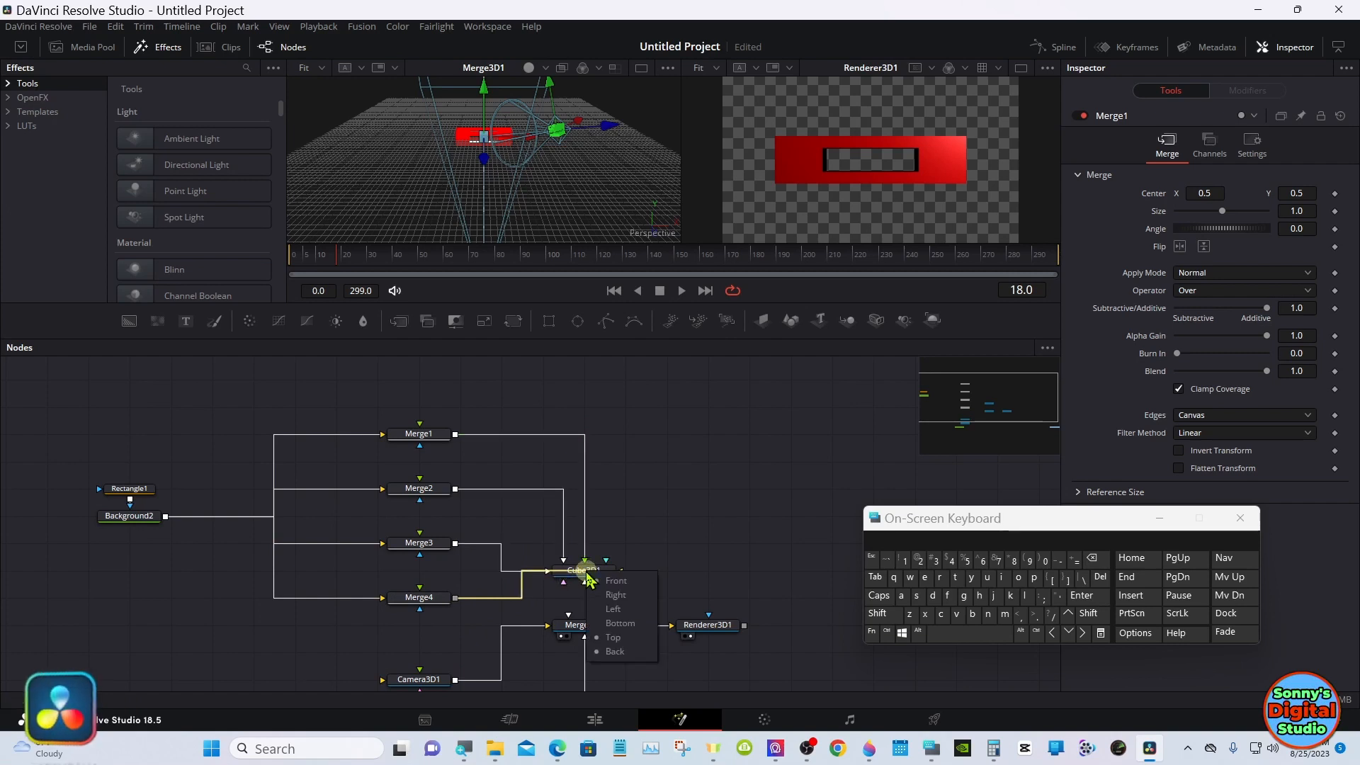
click(614, 626)
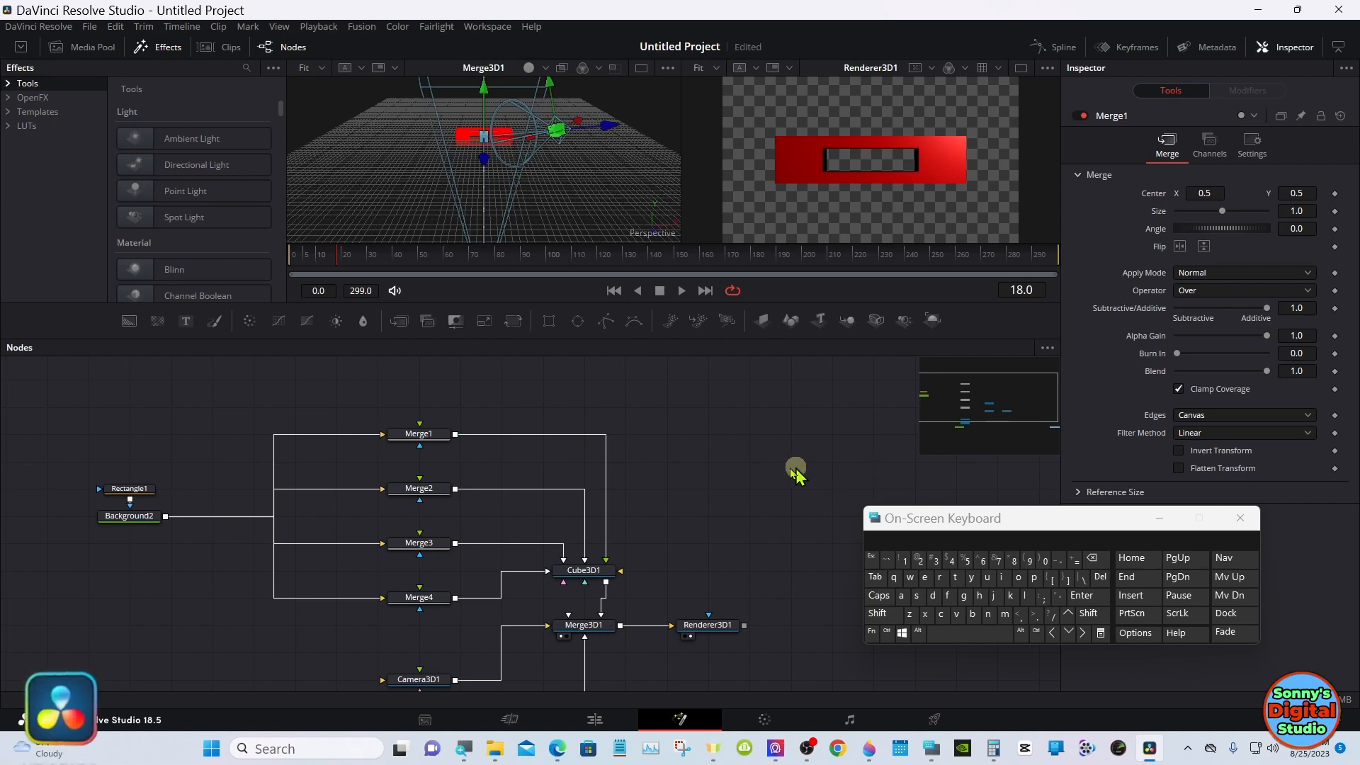
Step: Set Rectangle1's height to 1.0 and widen it to about 0.748
click(136, 496)
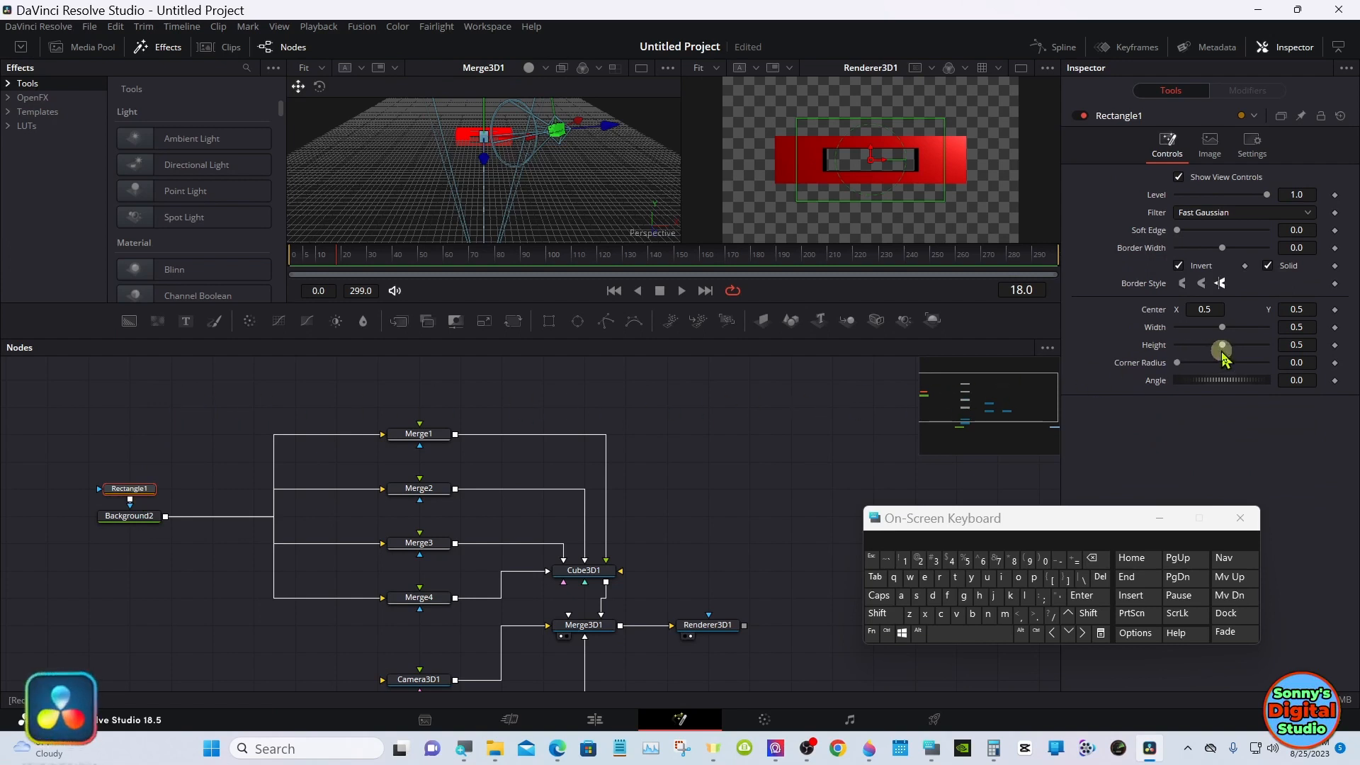
drag(1226, 346, 1302, 341)
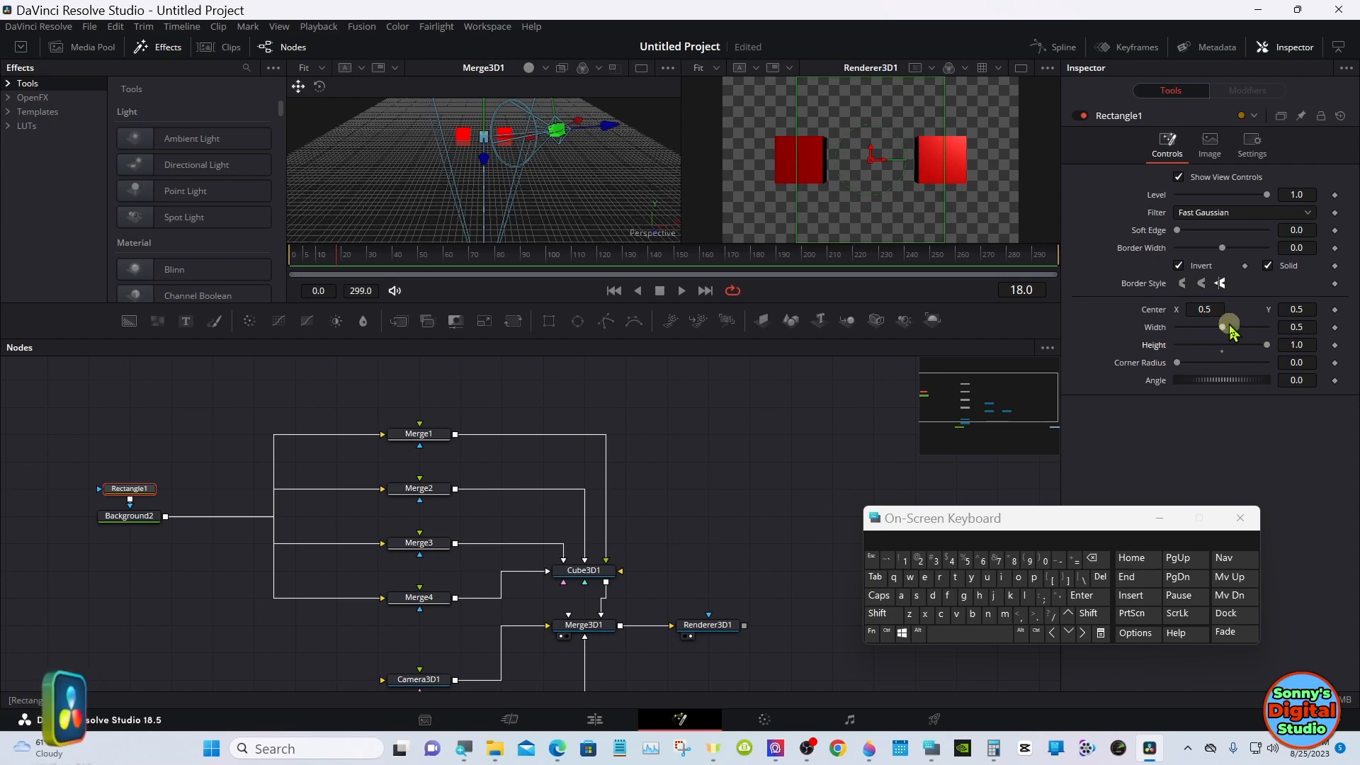
drag(1224, 327, 1247, 327)
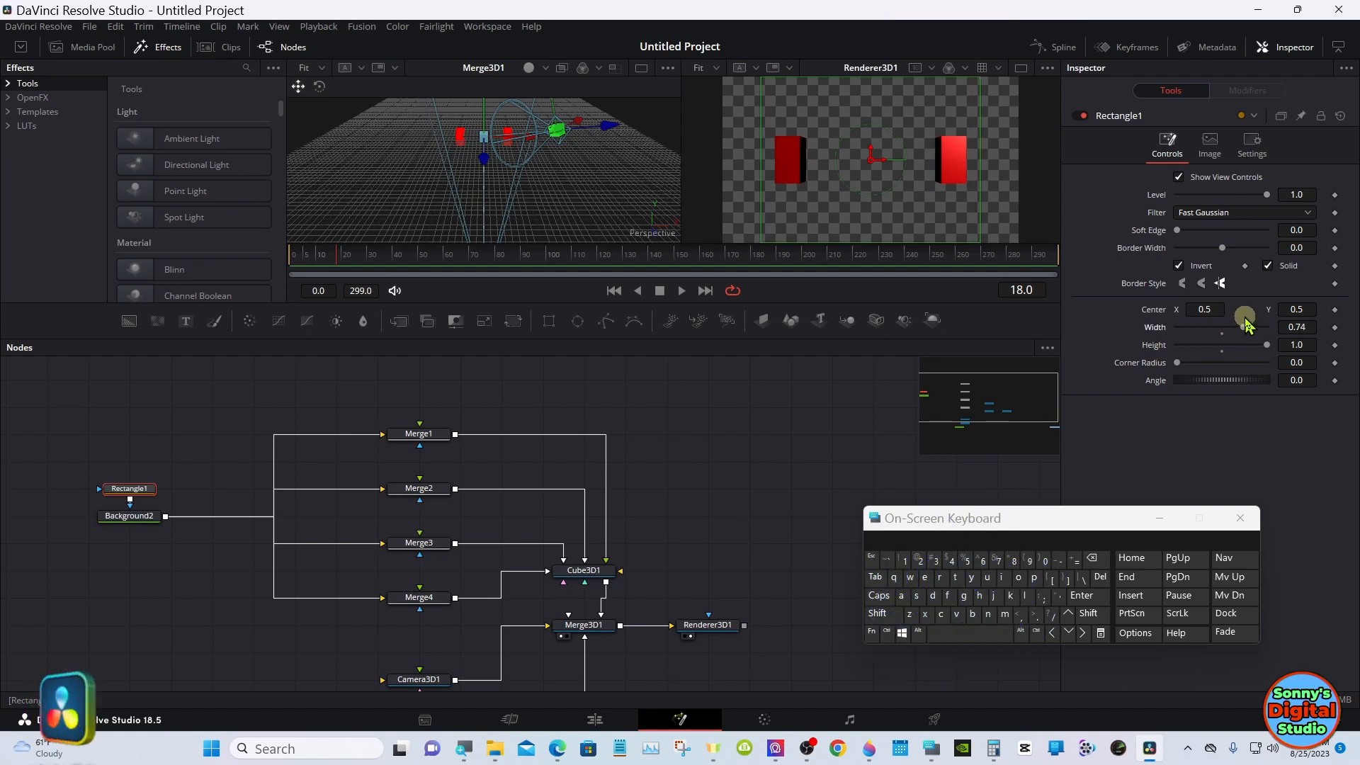
drag(1248, 327, 1249, 328)
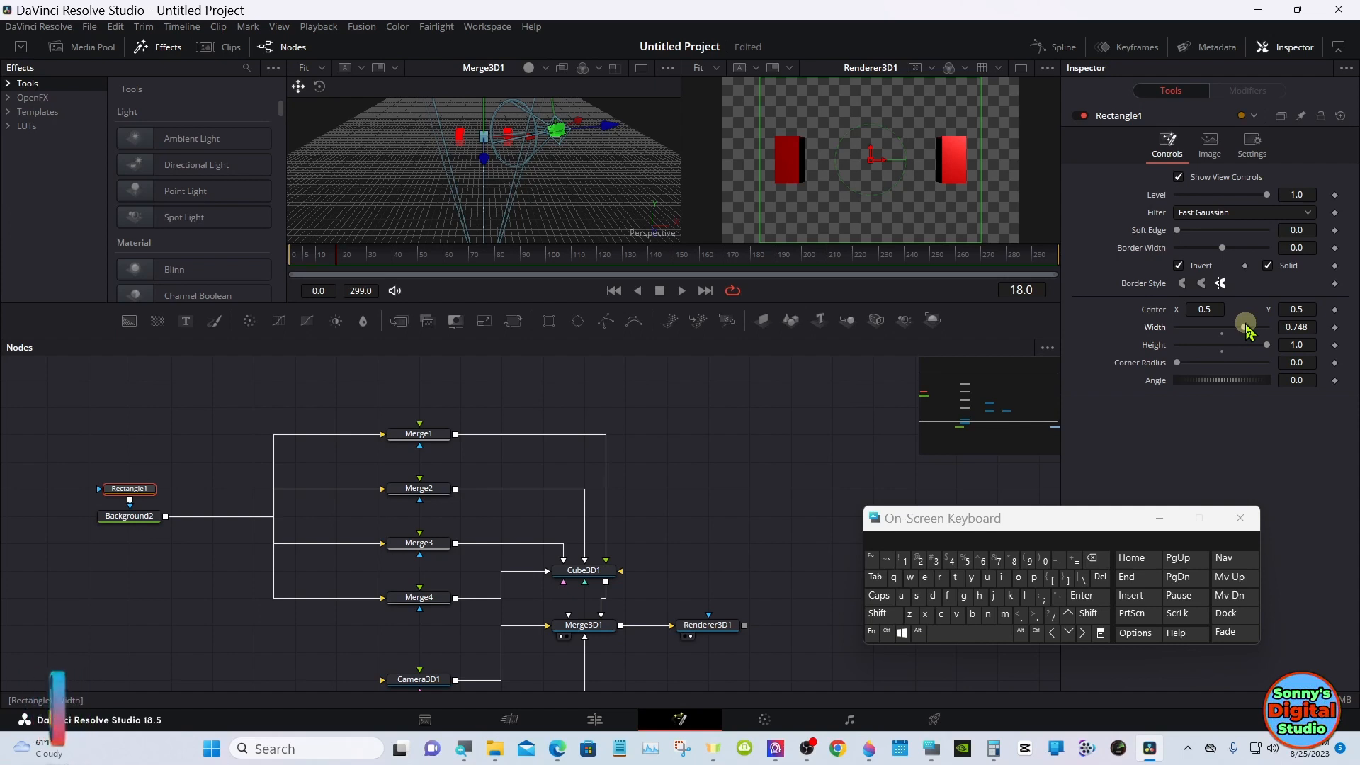
Step: Add a Text+ node above Merge1 and connect its output to Merge1's foreground input
click(421, 386)
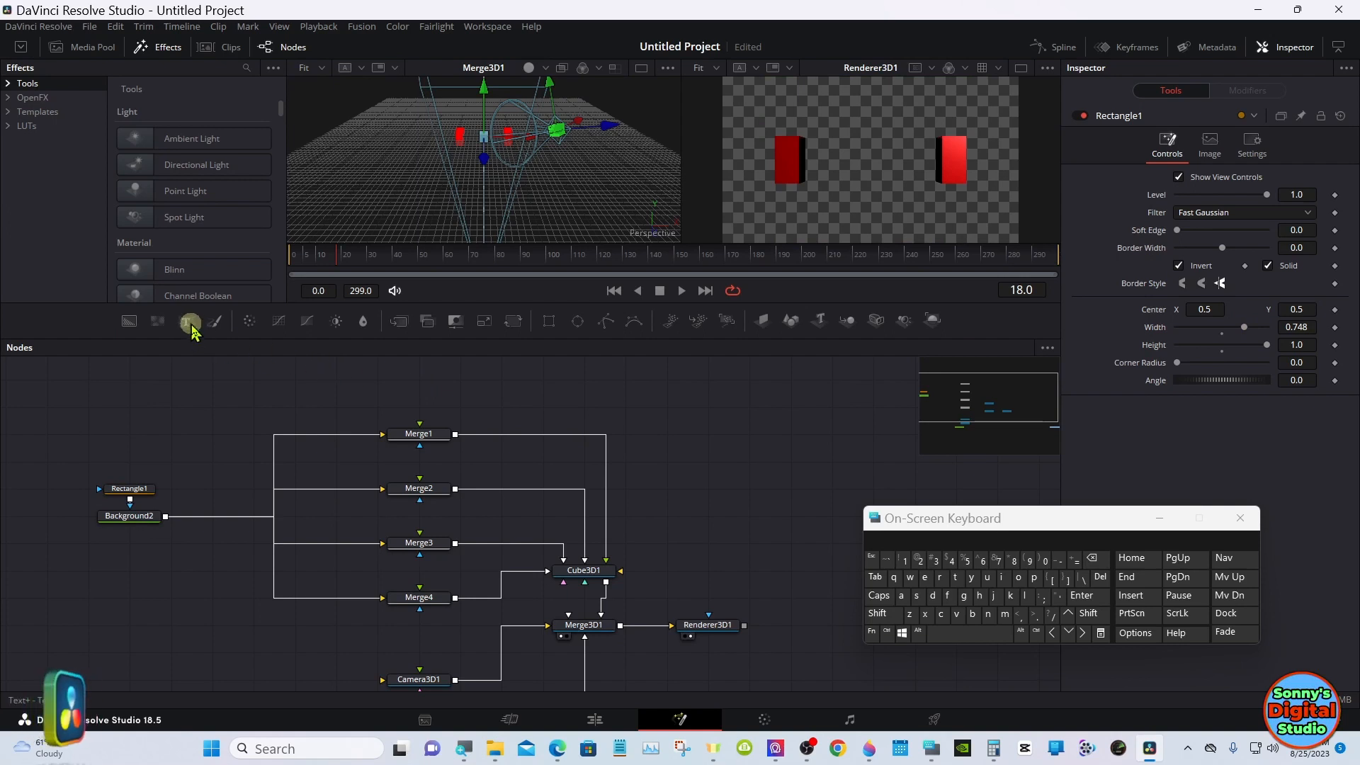
drag(185, 321, 408, 385)
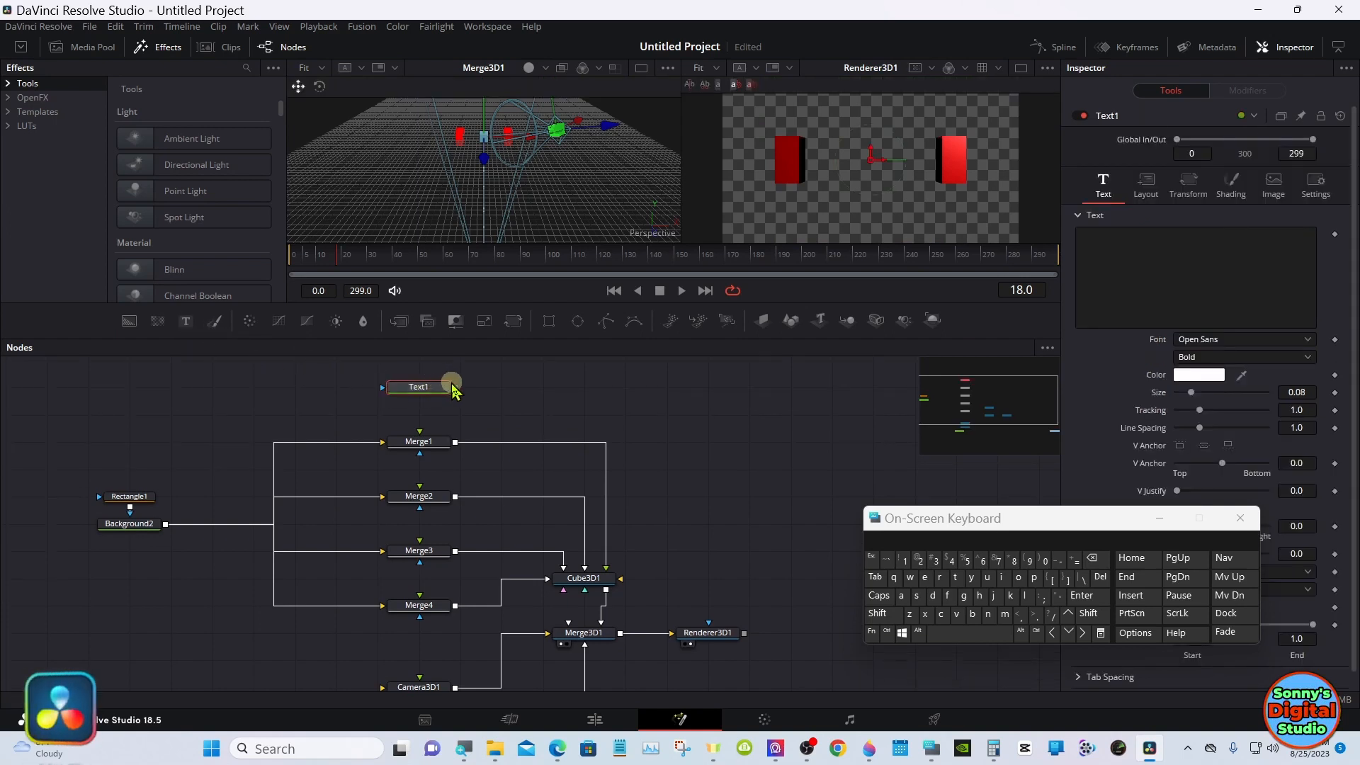
drag(455, 388, 426, 448)
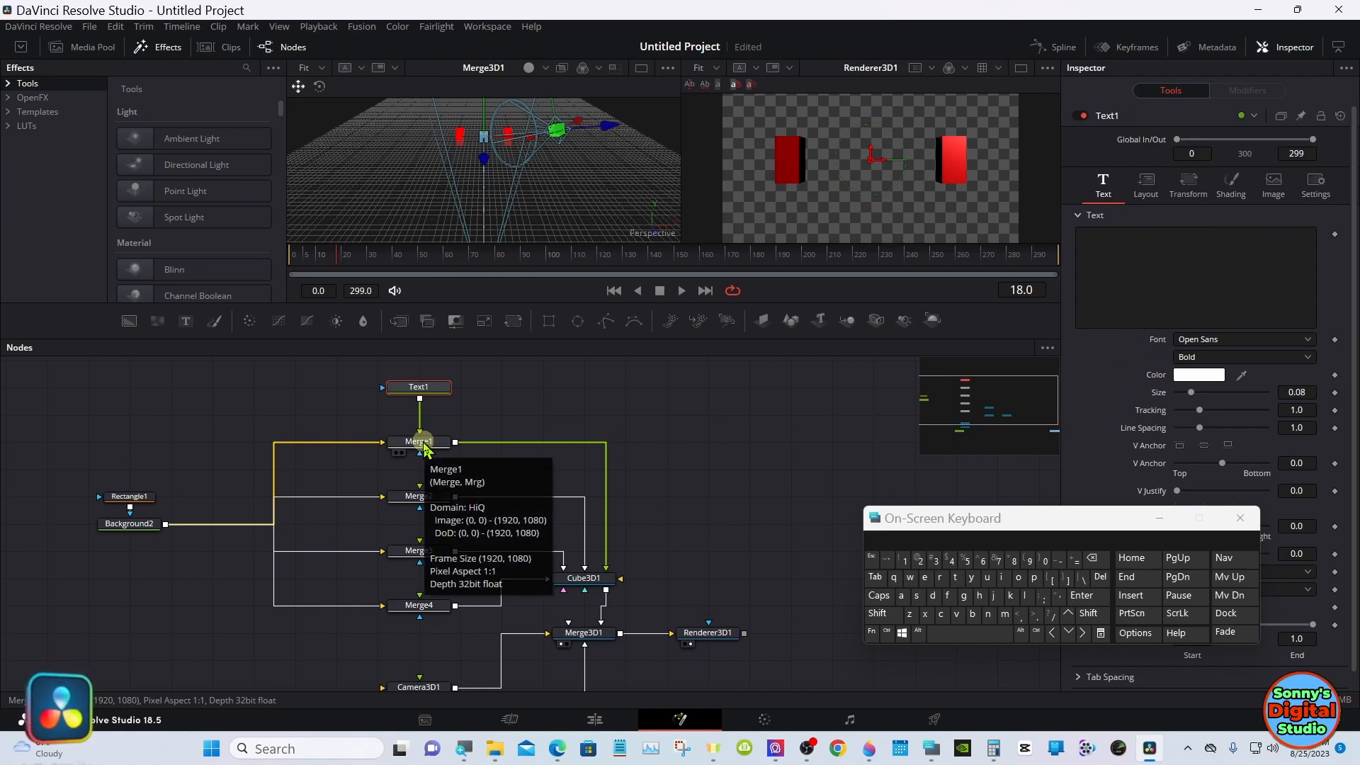
click(423, 373)
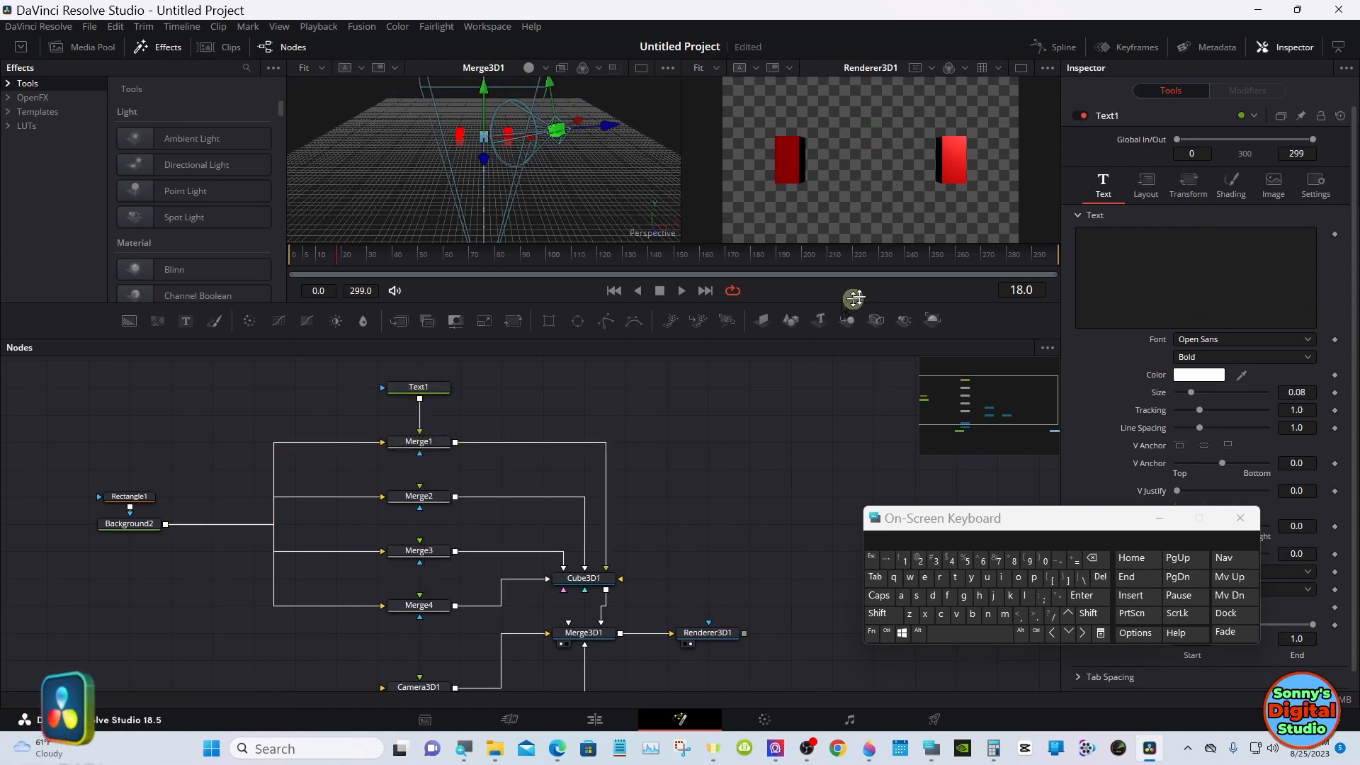
Step: Enter "Subscribe" as the styled text of Text1
click(1103, 234)
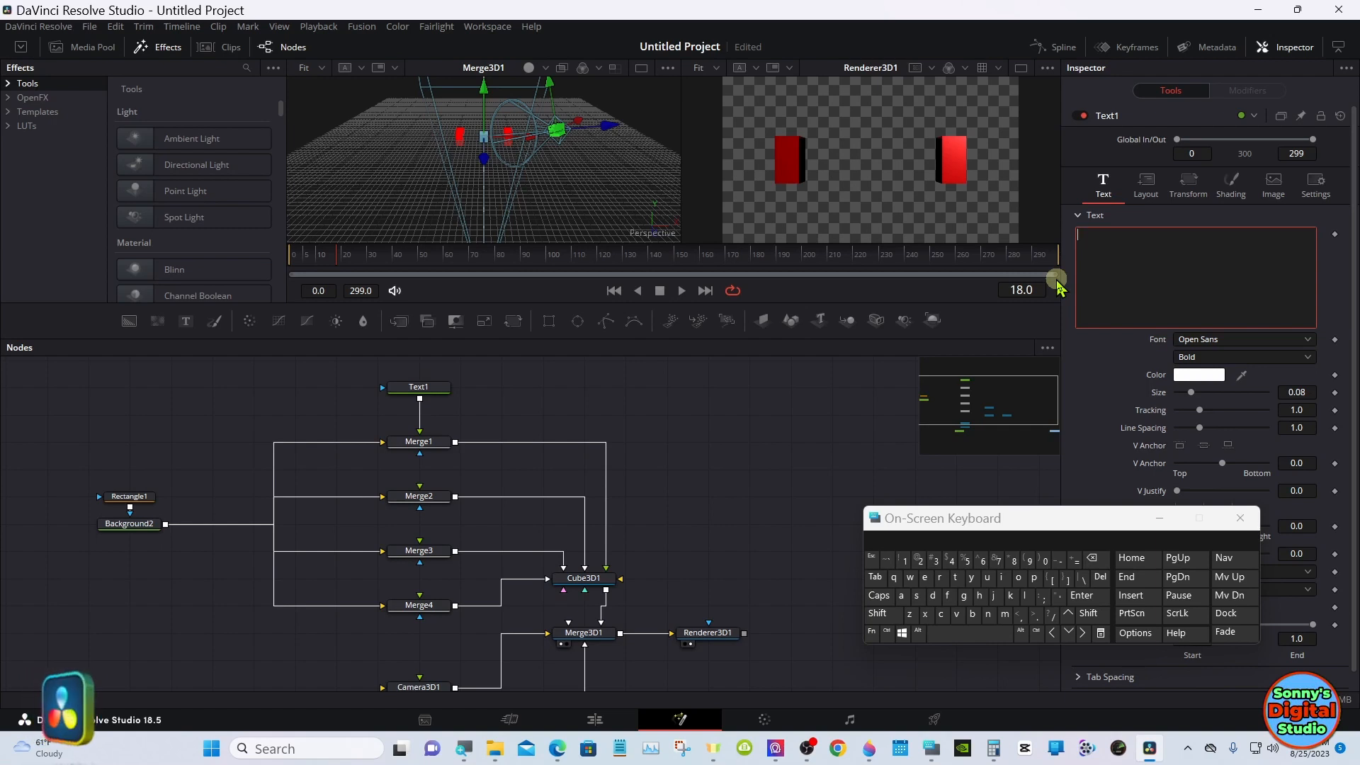
click(877, 613)
click(917, 596)
click(987, 578)
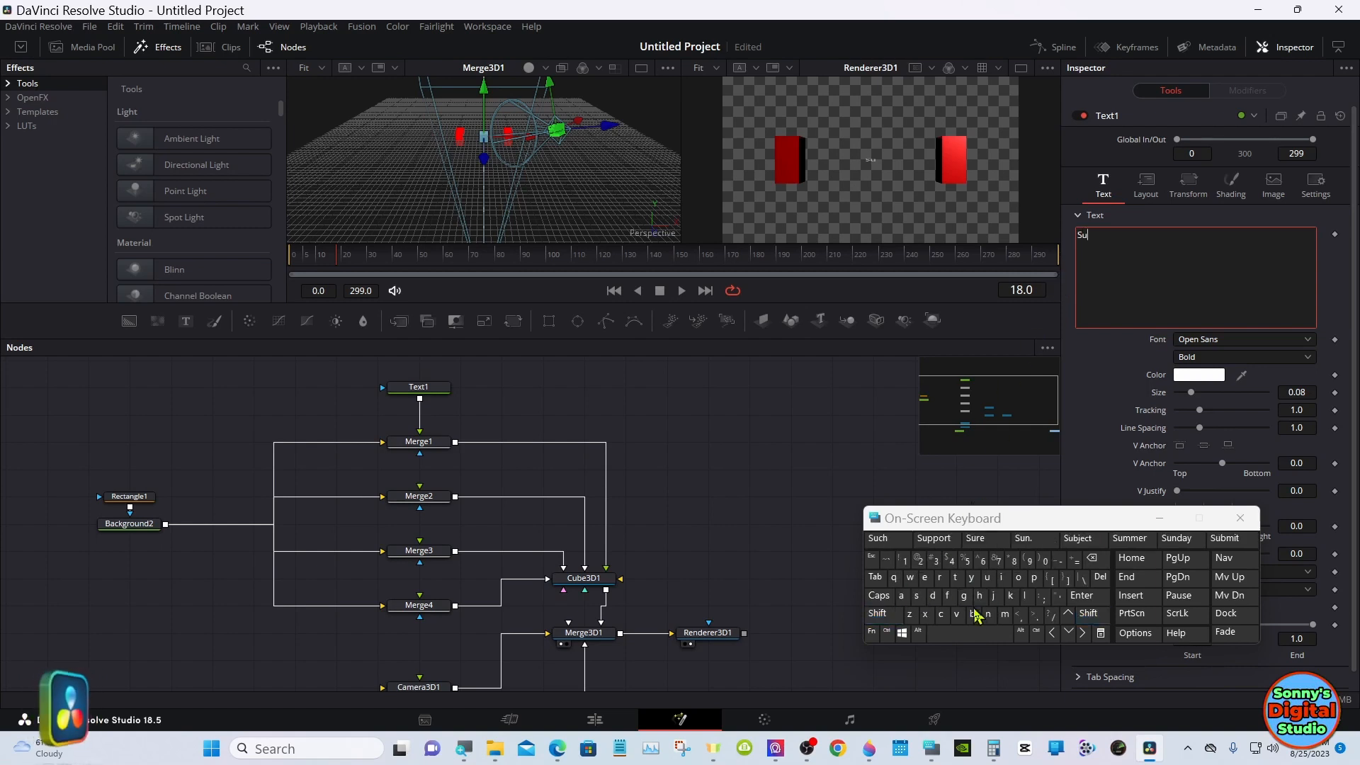
click(973, 612)
click(917, 597)
click(941, 613)
click(943, 577)
click(953, 544)
click(1095, 561)
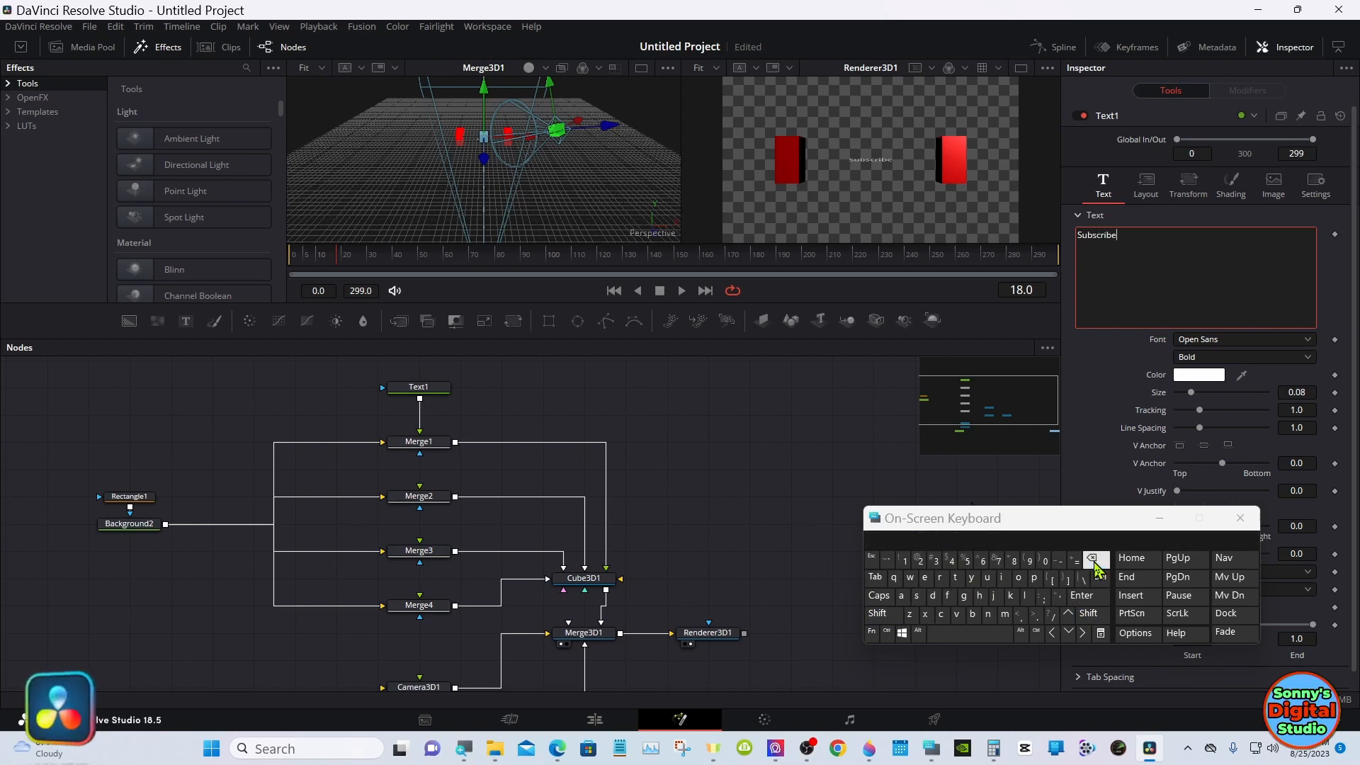
Step: Set the Subscribe text's font to Arial Regular and enlarge its size to about 0.193
drag(1088, 517, 929, 502)
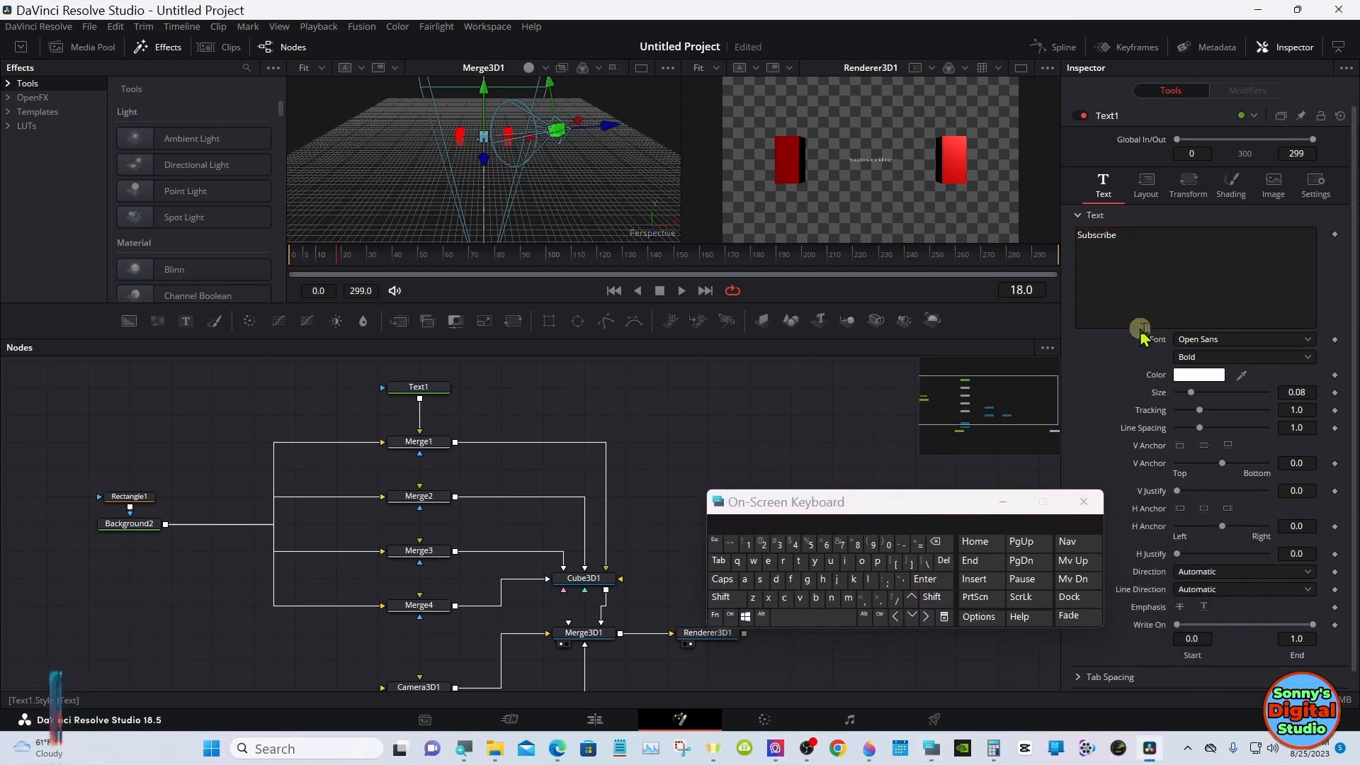
click(1215, 340)
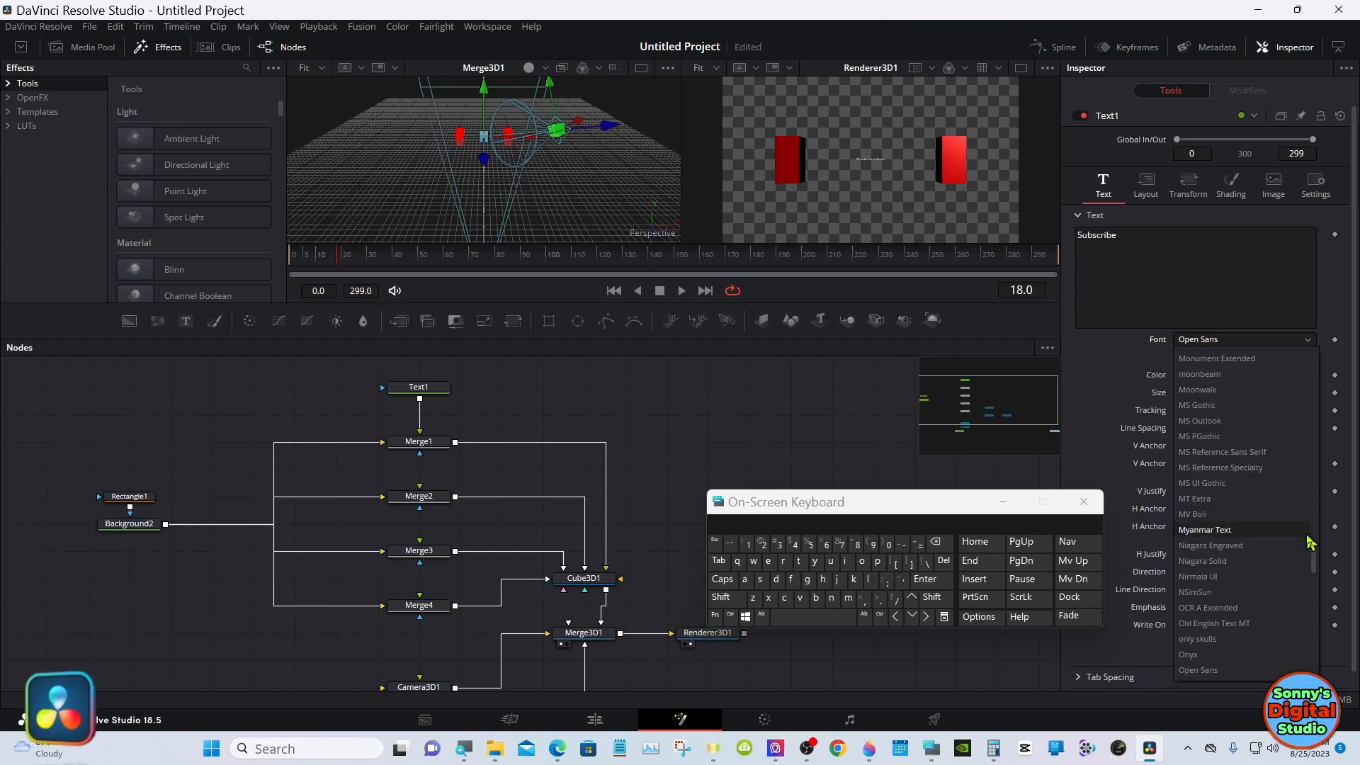
drag(1313, 559, 1314, 383)
scroll(1261, 370, up, 3)
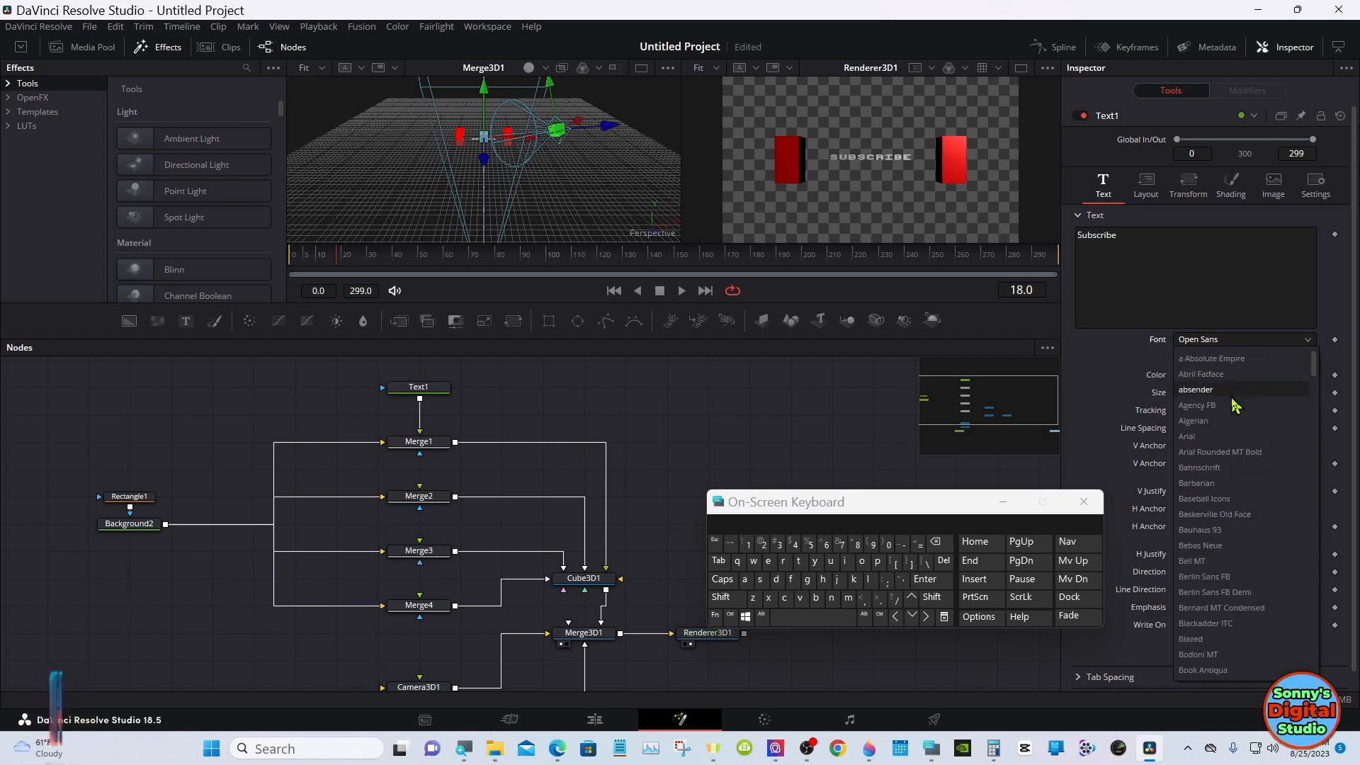
click(1209, 427)
click(1208, 360)
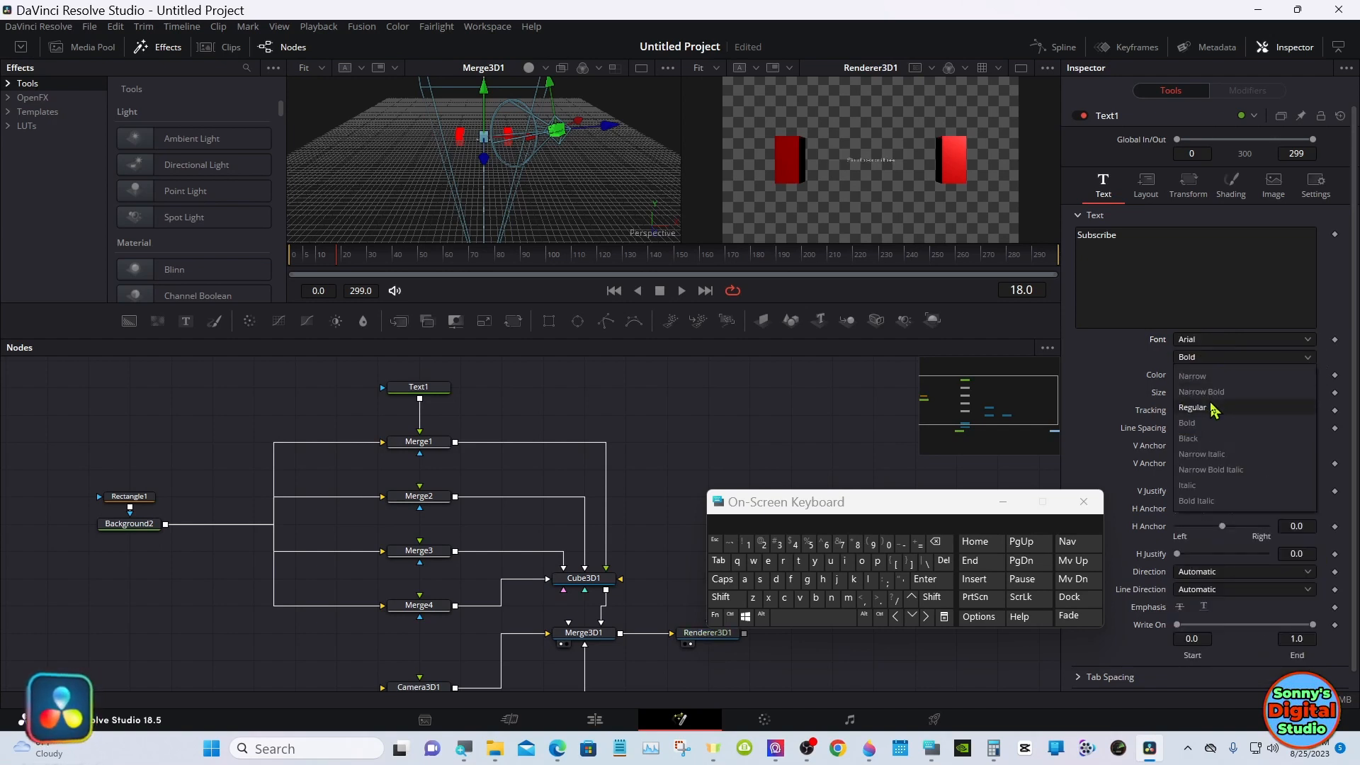
click(1213, 408)
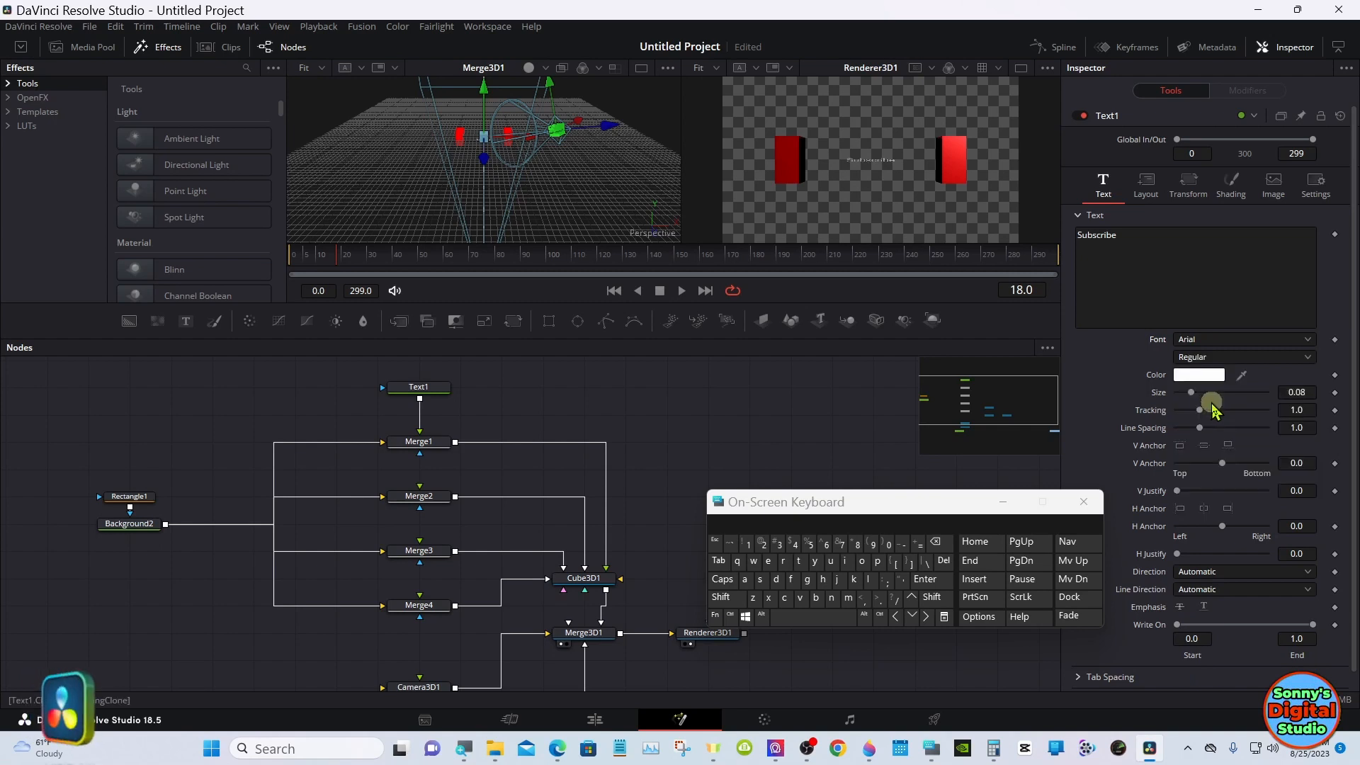
drag(1193, 396, 1215, 395)
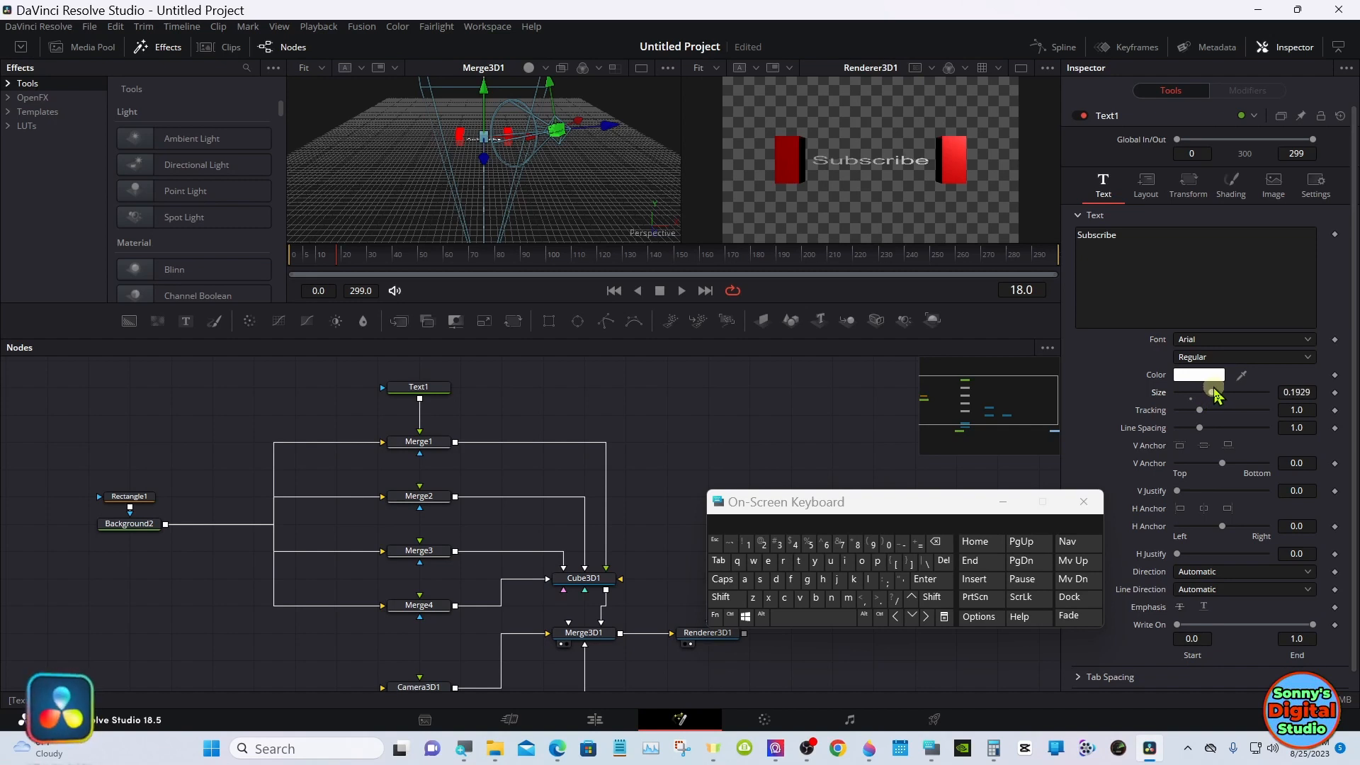
Step: Switch to a single viewer showing Renderer3D1 and make the viewer area taller
drag(965, 506, 883, 511)
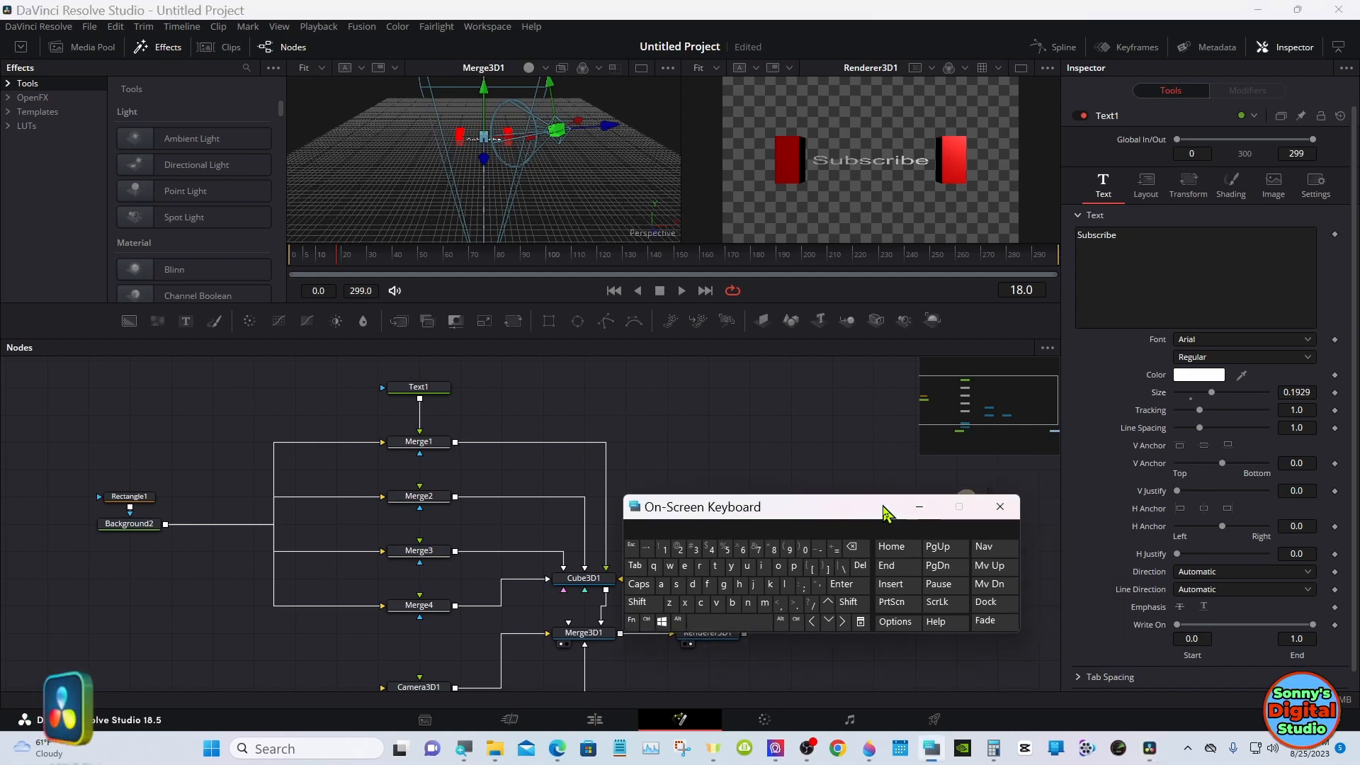
click(1022, 69)
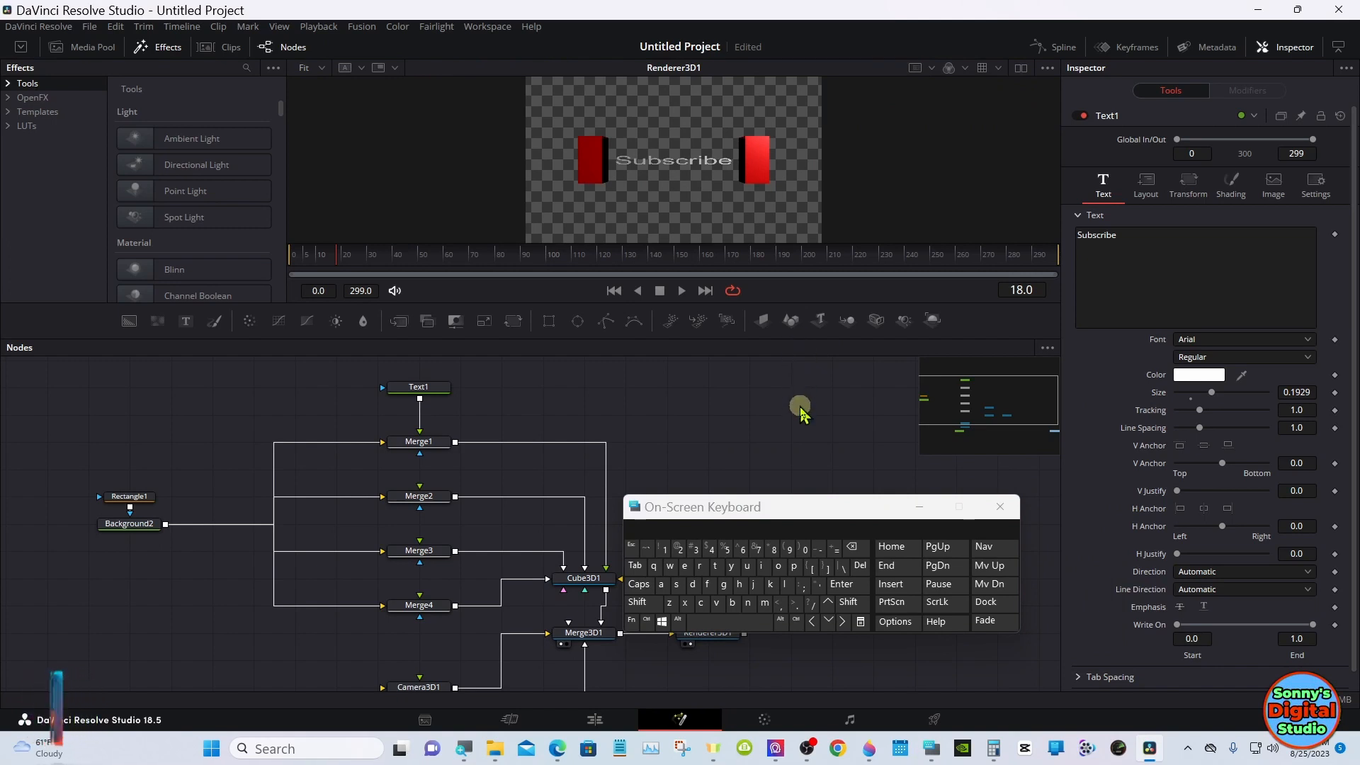
drag(807, 338, 807, 459)
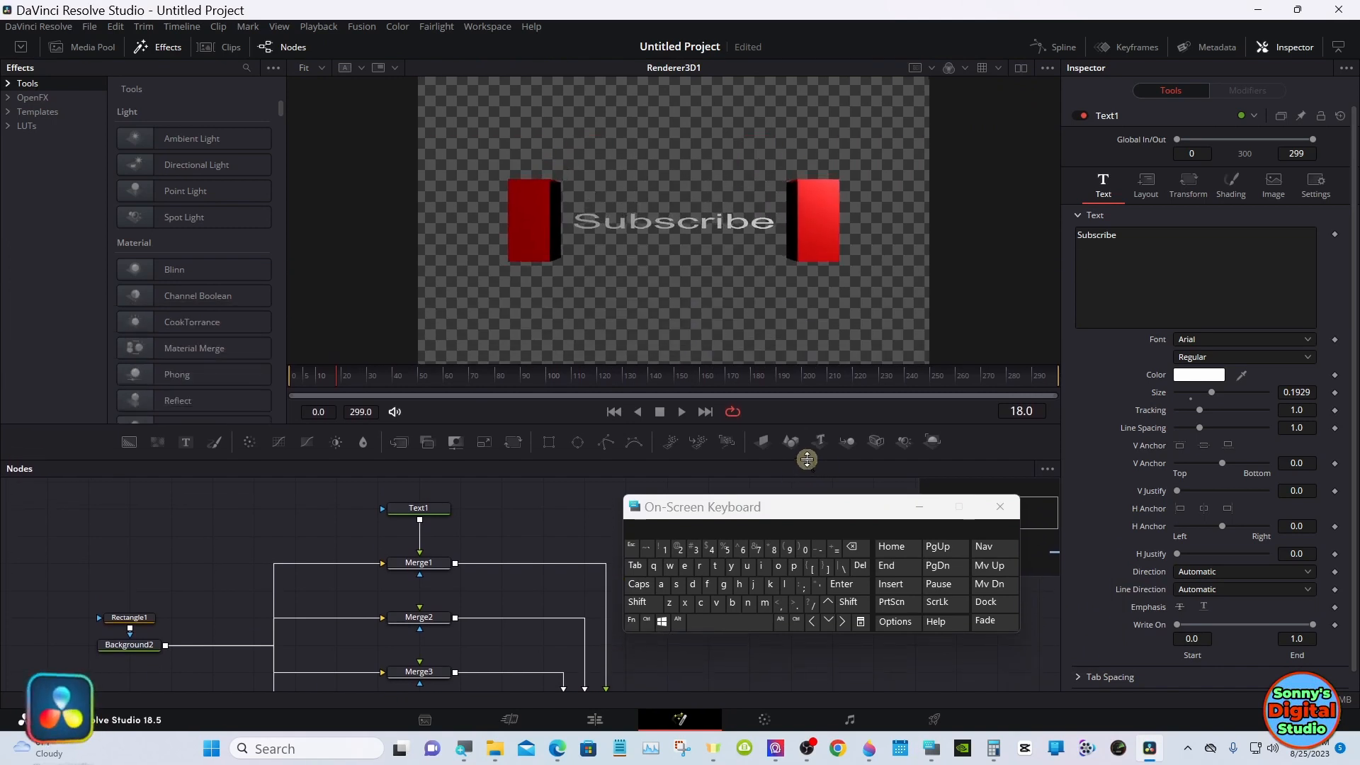
Step: Color the Subscribe text red (#ff0000) and turn off the viewer's checker underlay
click(1194, 374)
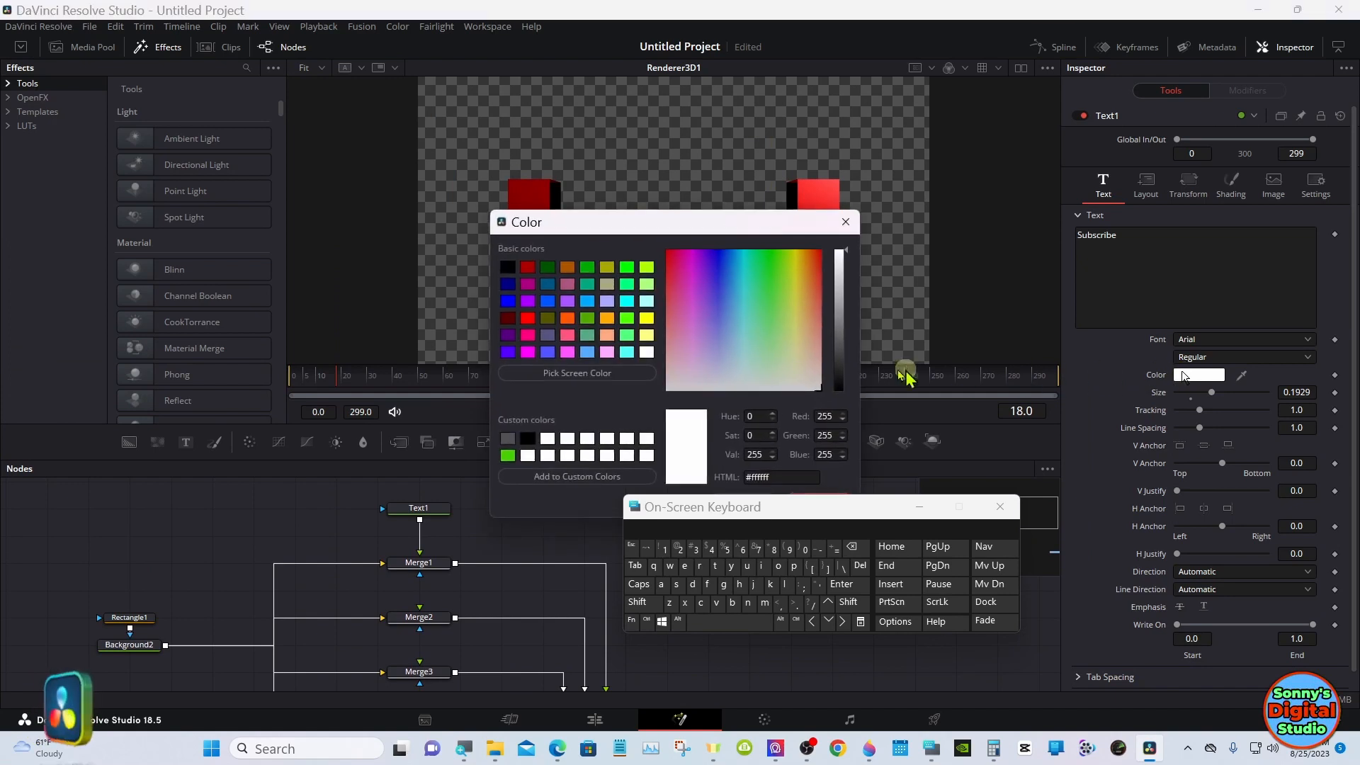
click(527, 317)
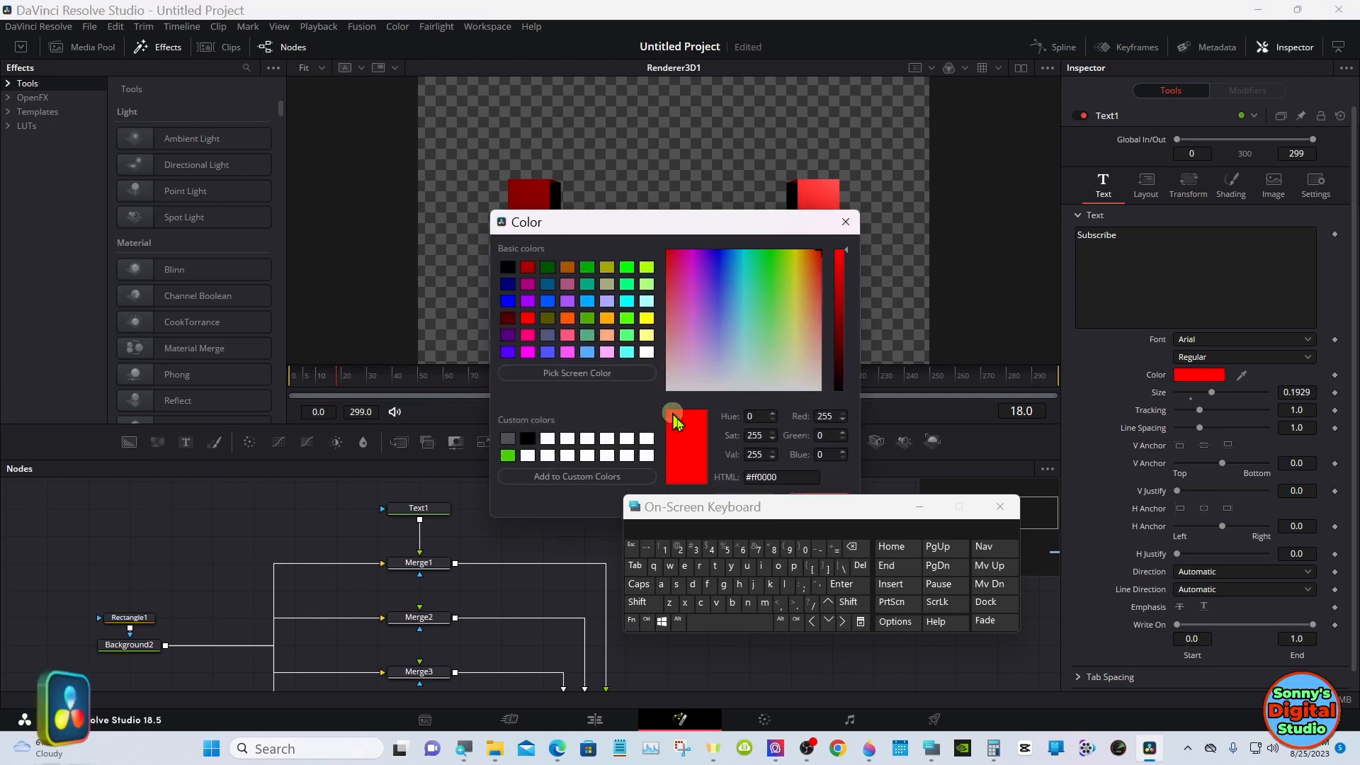
drag(780, 510, 854, 588)
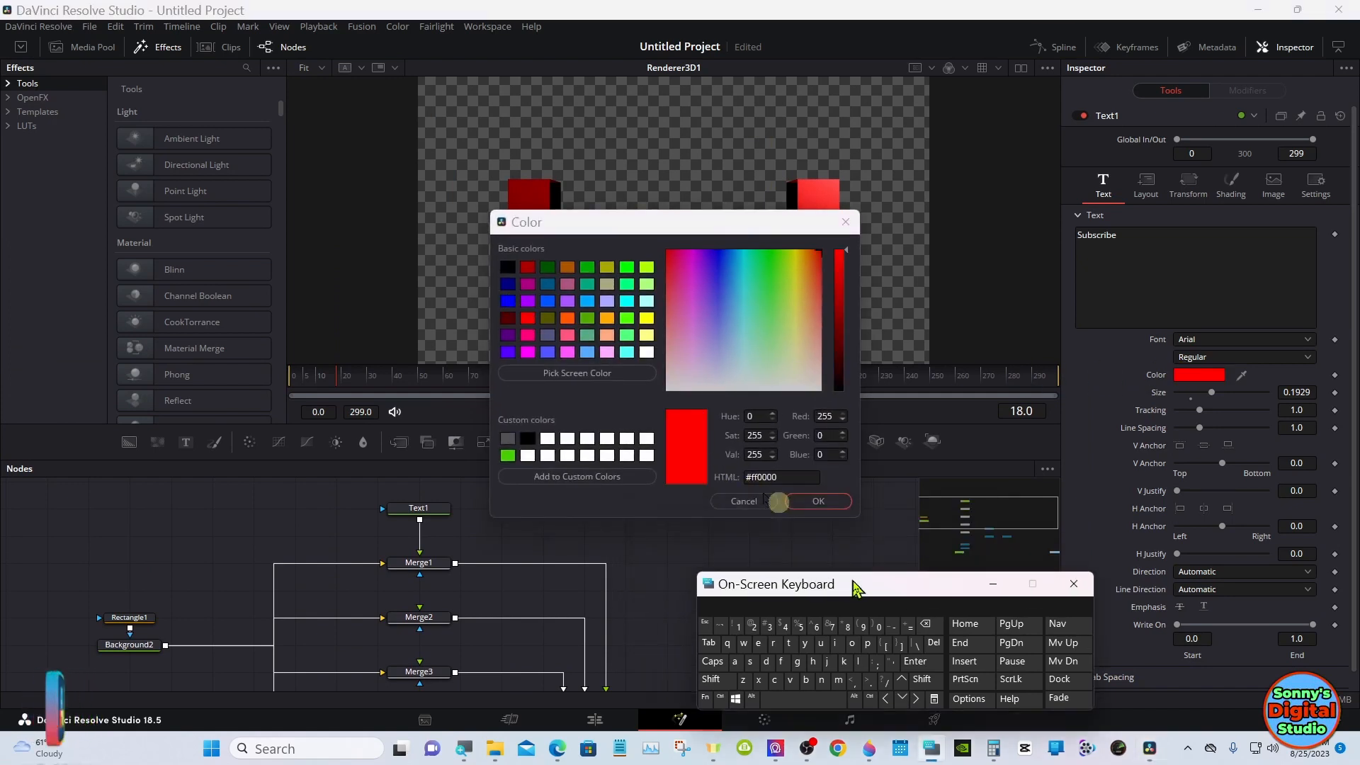
click(814, 501)
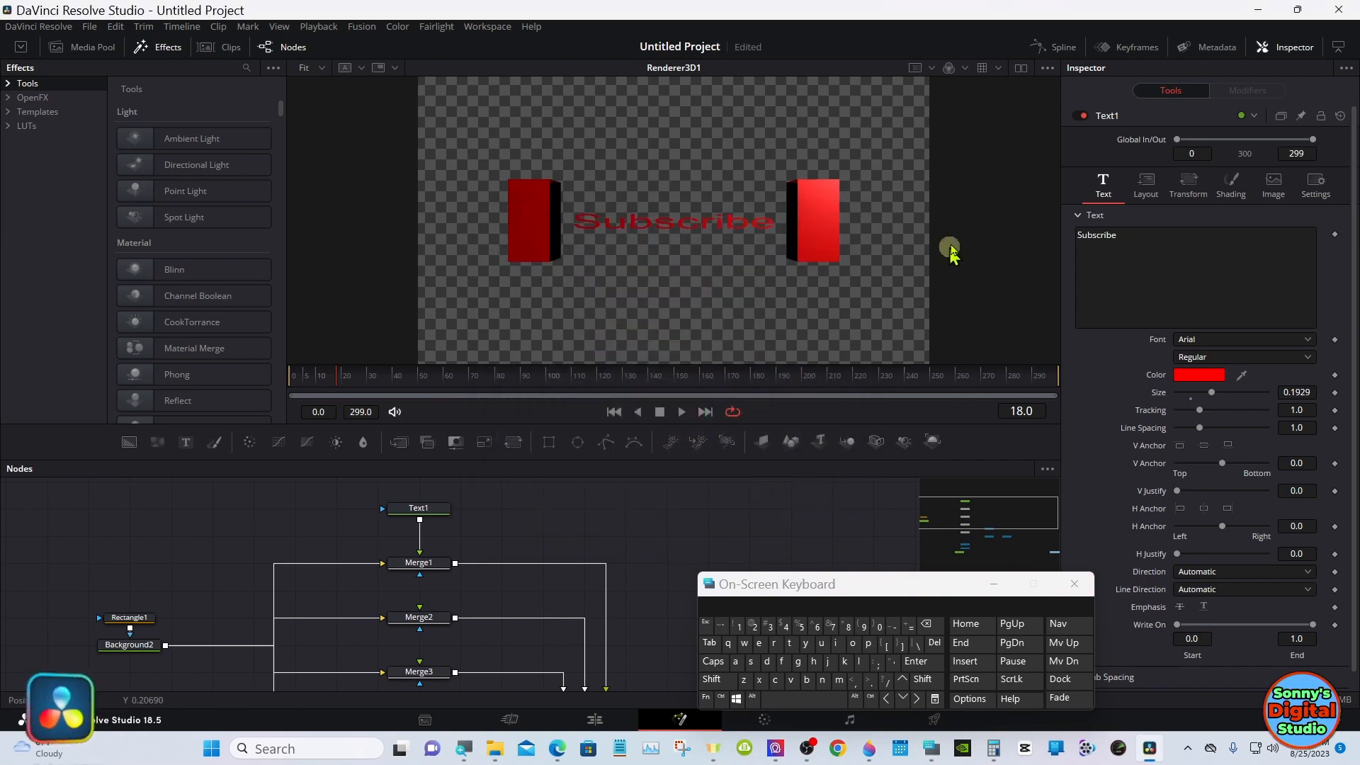
click(1048, 70)
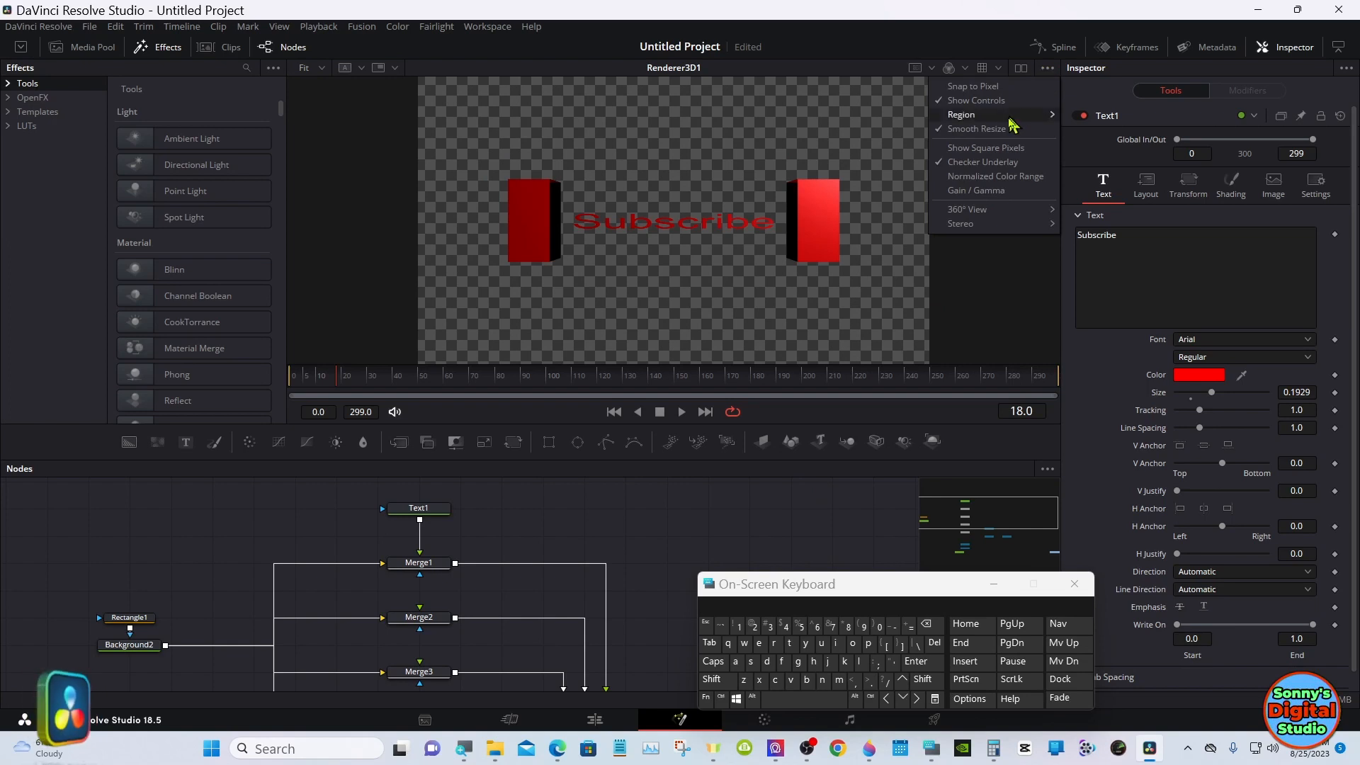
click(999, 163)
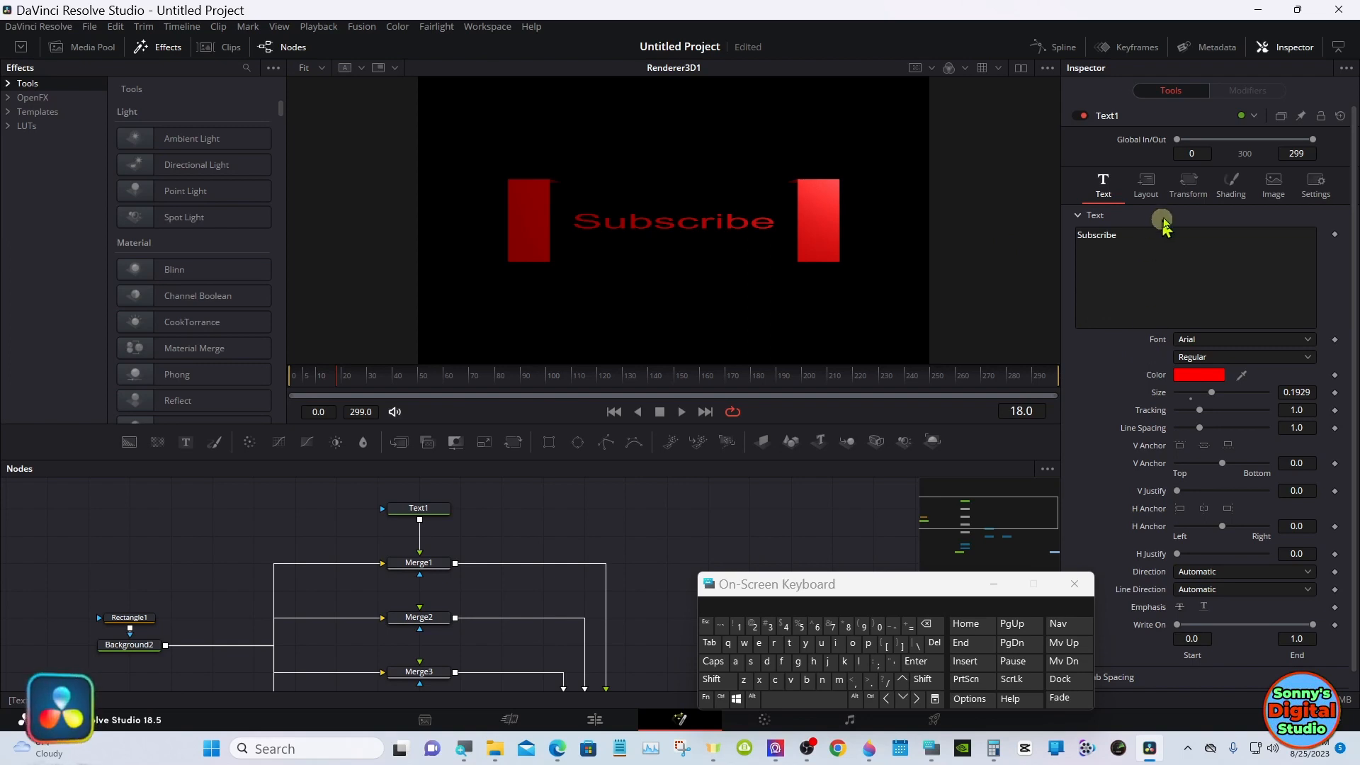
Step: Stretch Text1's characters vertically by raising the transform's Y size to about 2.047
click(1188, 197)
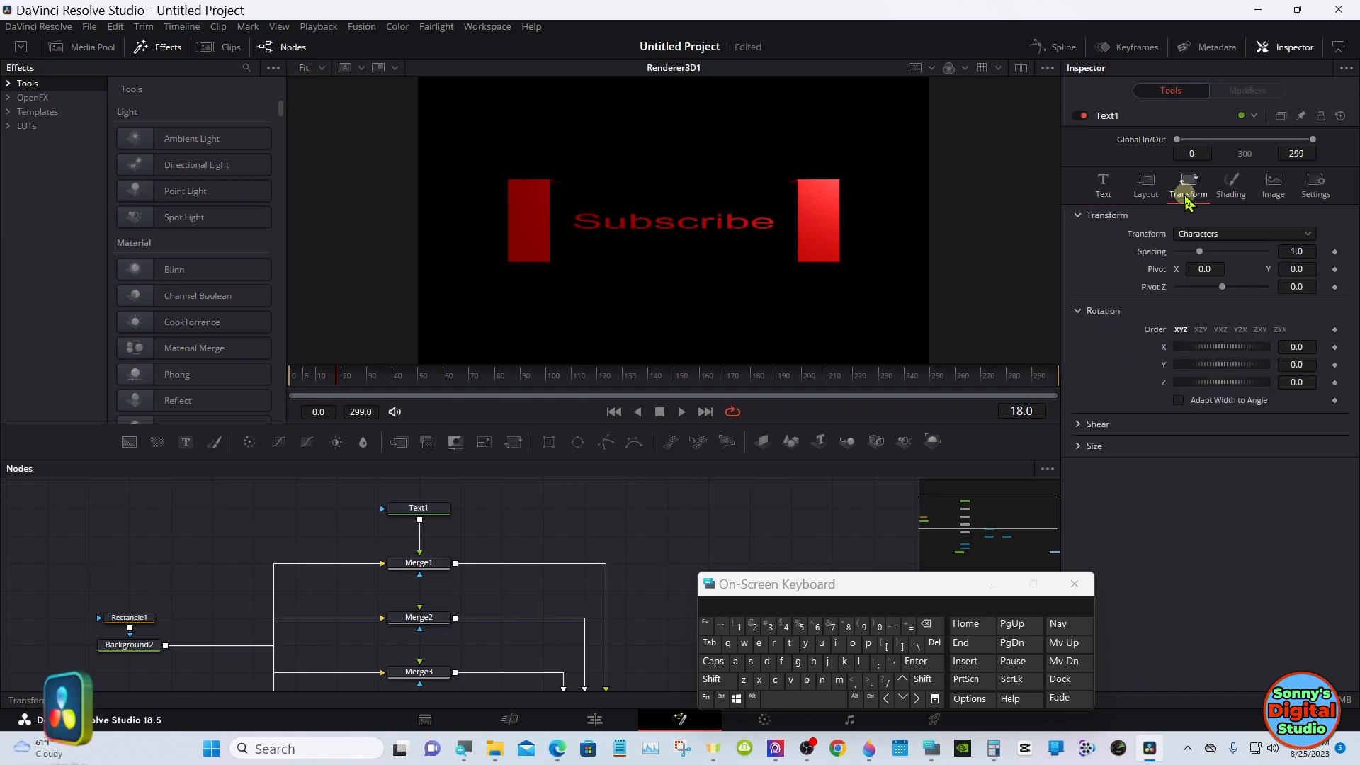
click(1079, 445)
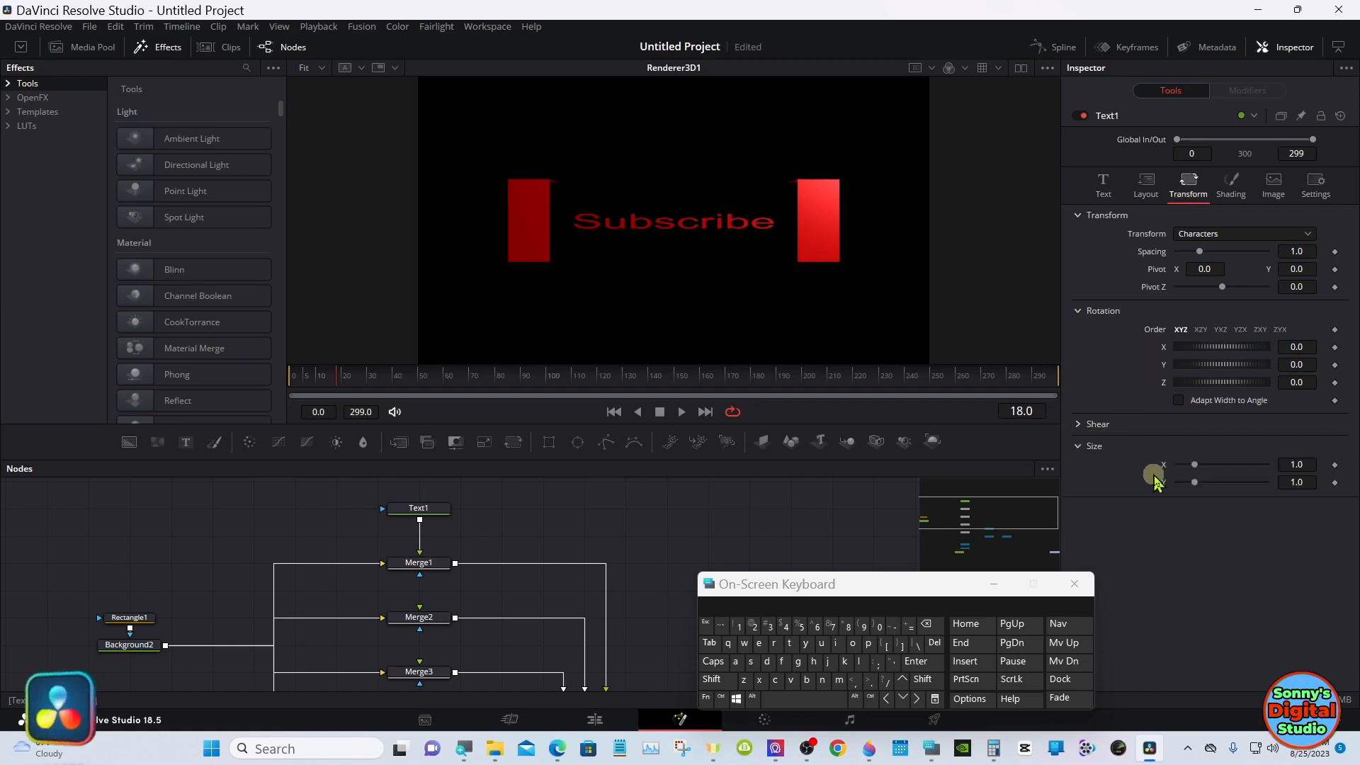
drag(1169, 480, 1215, 484)
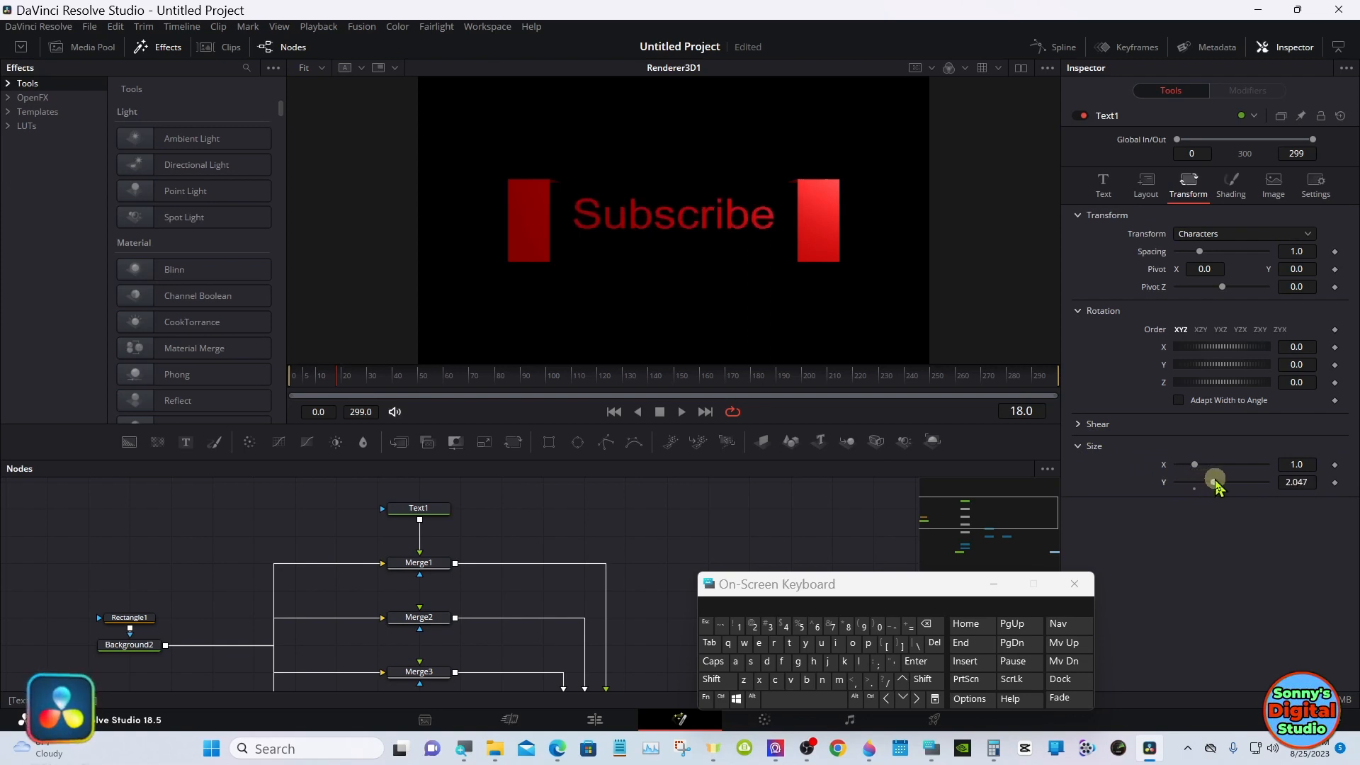
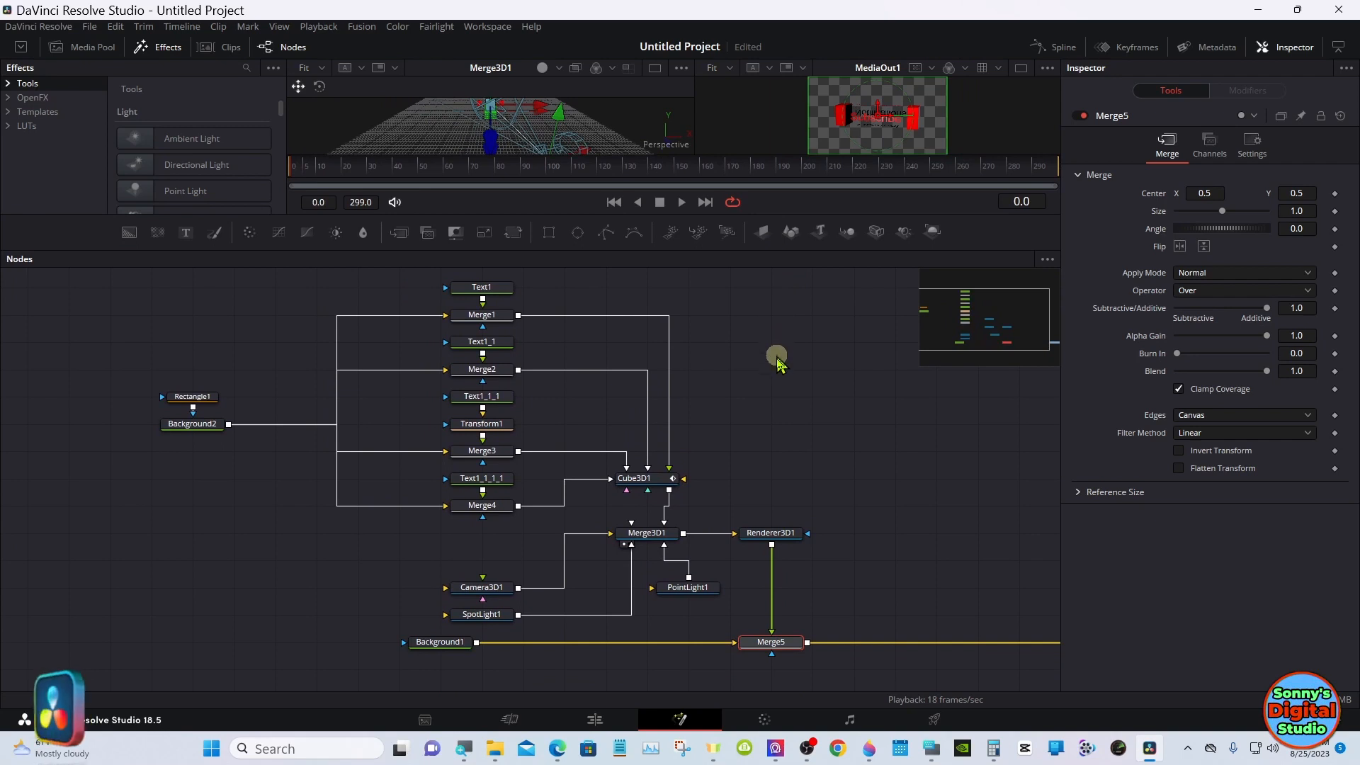
Step: Stack the Camera3D1, SpotLight1 and PointLight1 nodes in one column directly beneath Merge4
key(ctrl+super+o)
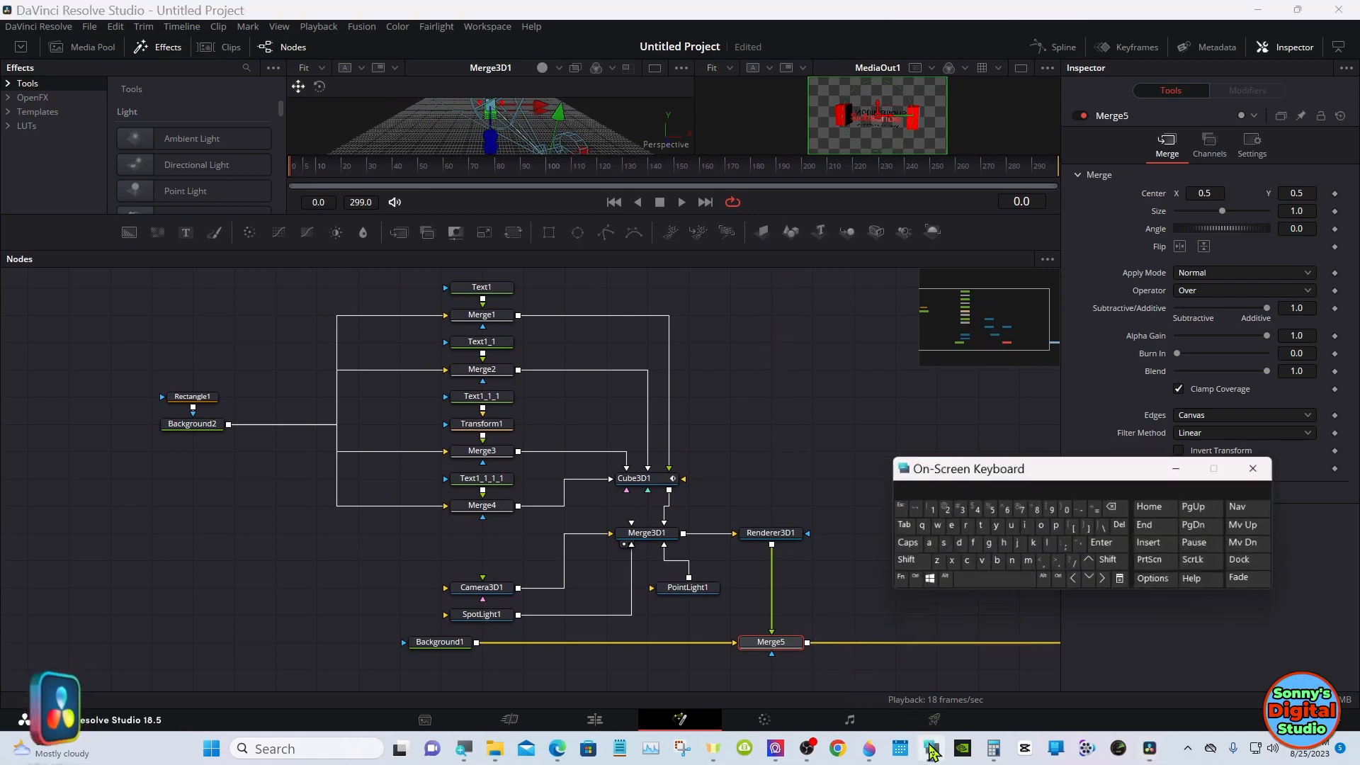
drag(932, 456, 815, 447)
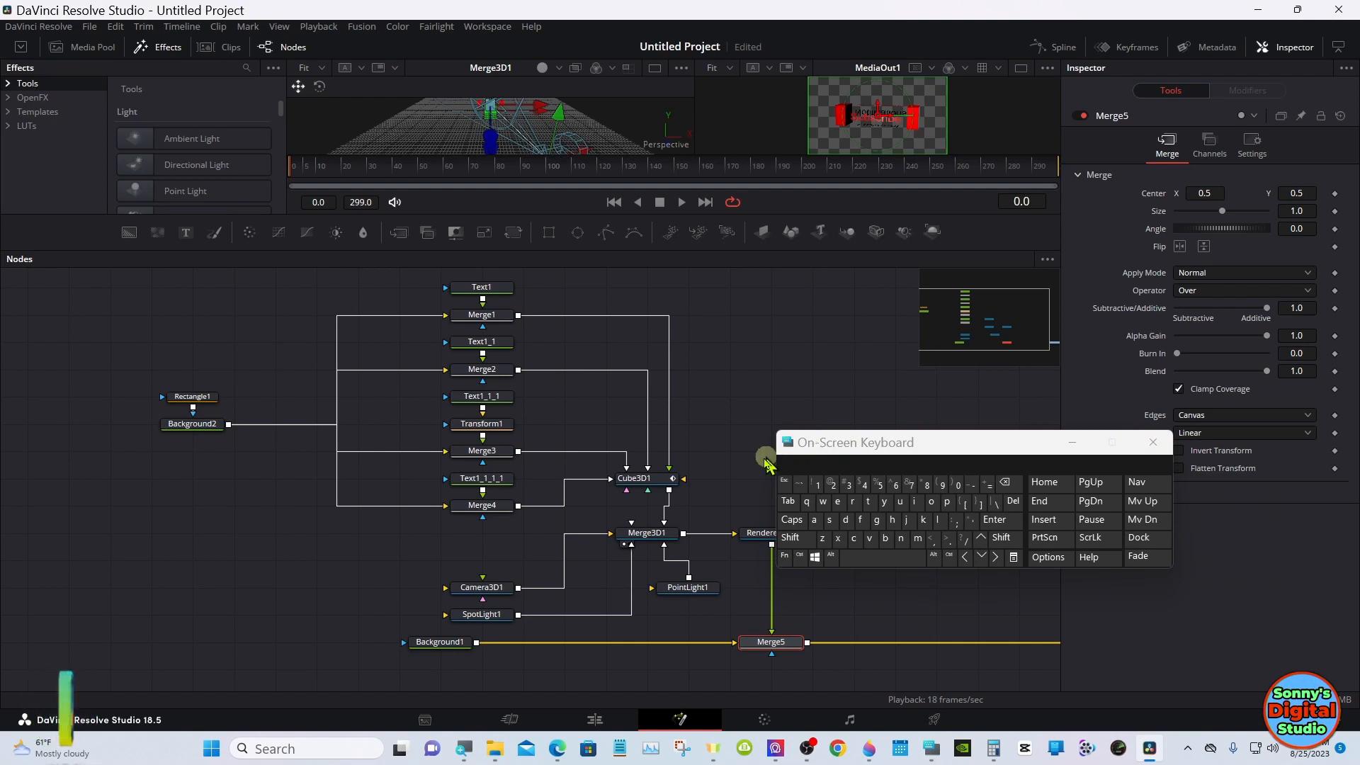
drag(666, 597, 579, 624)
drag(484, 587, 484, 535)
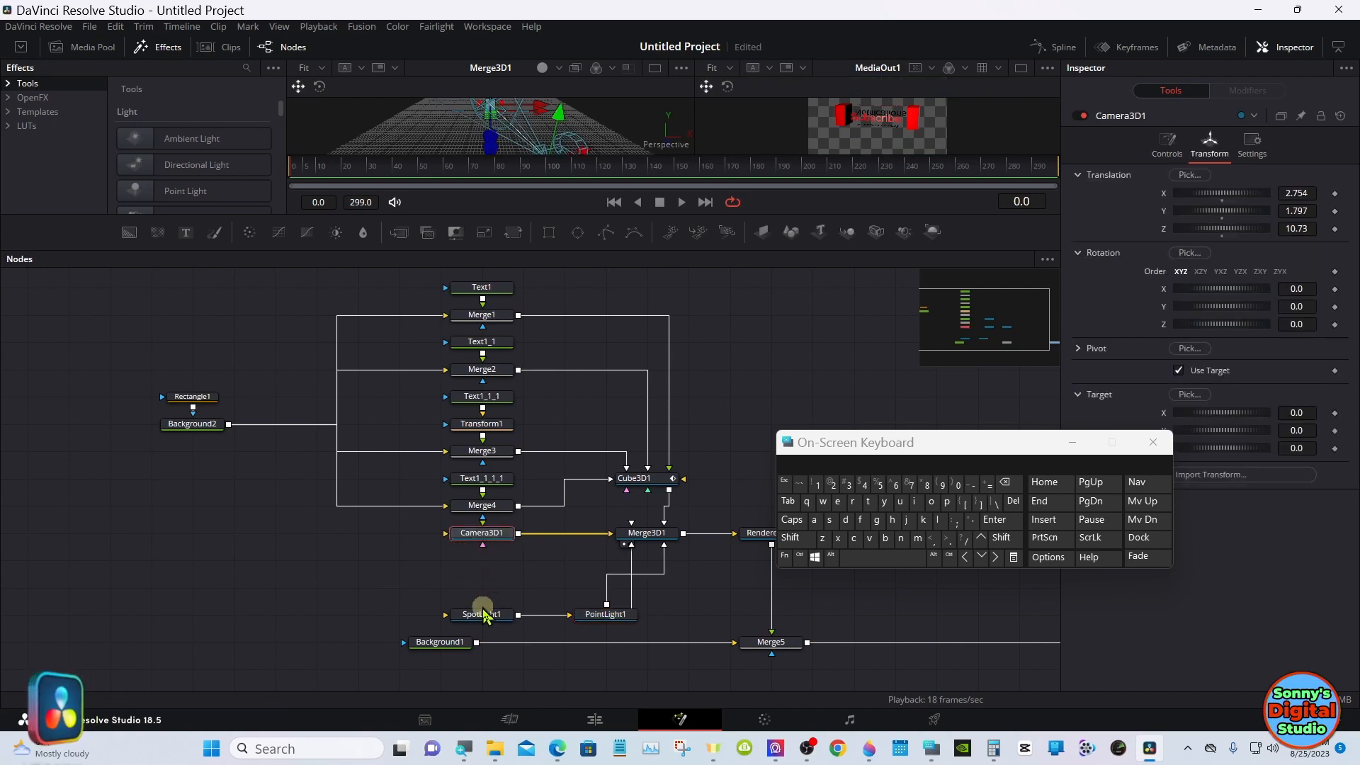
drag(483, 614, 485, 561)
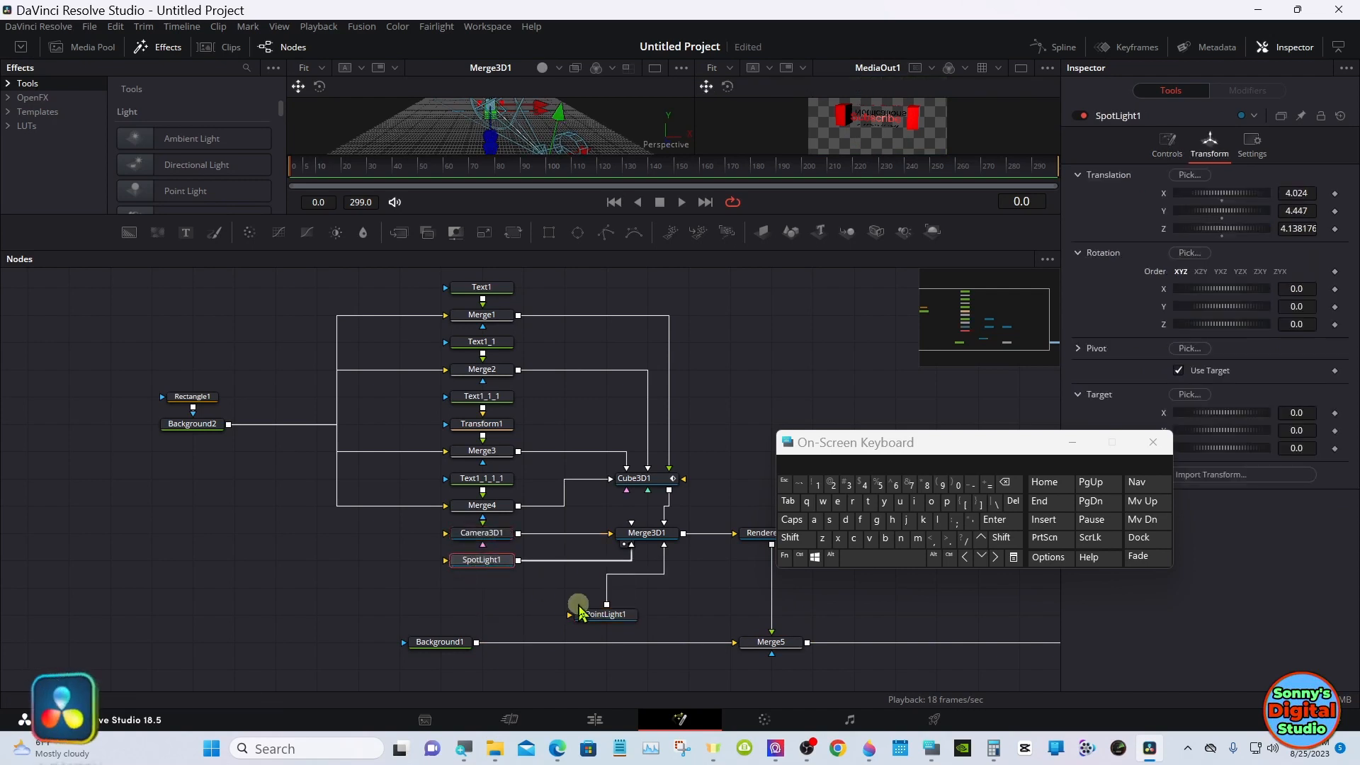
drag(606, 617, 484, 599)
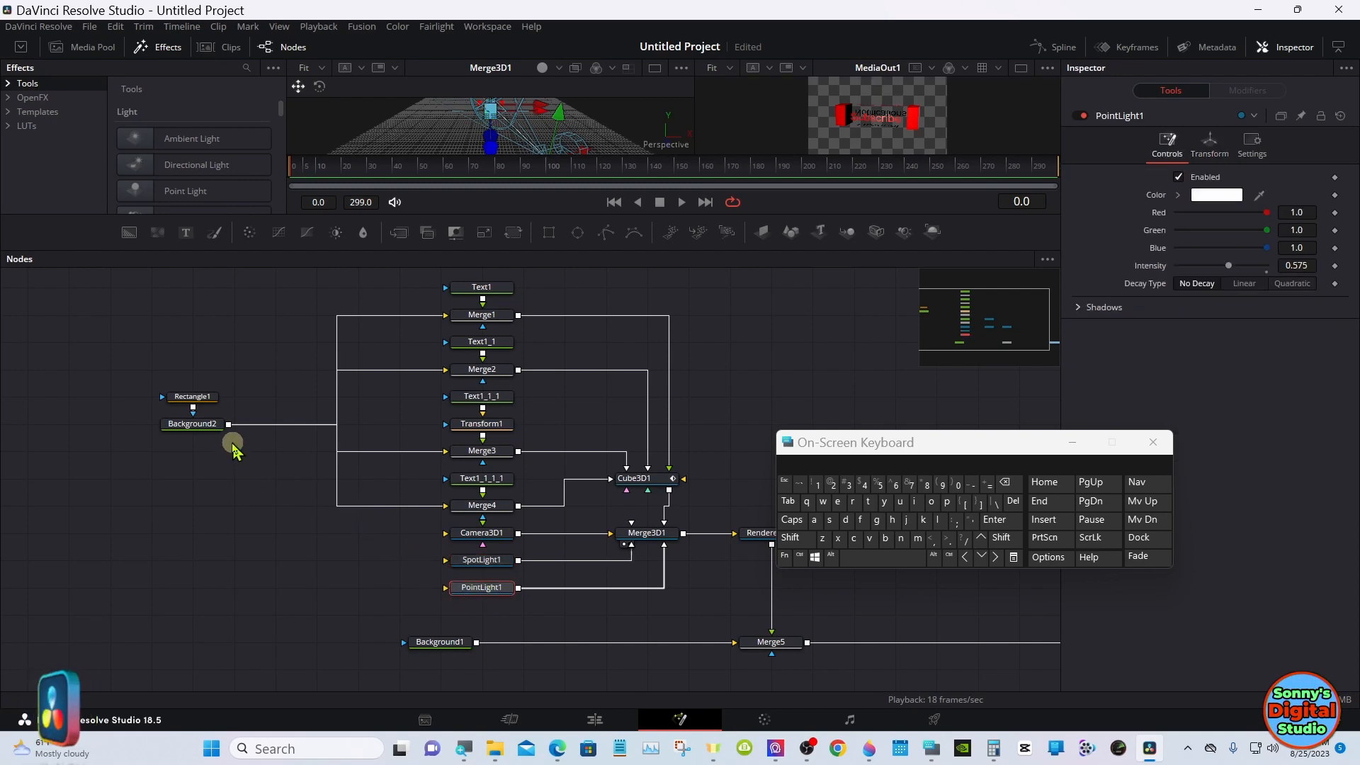
Step: Rename the Background2 node as End Caps Color
click(206, 429)
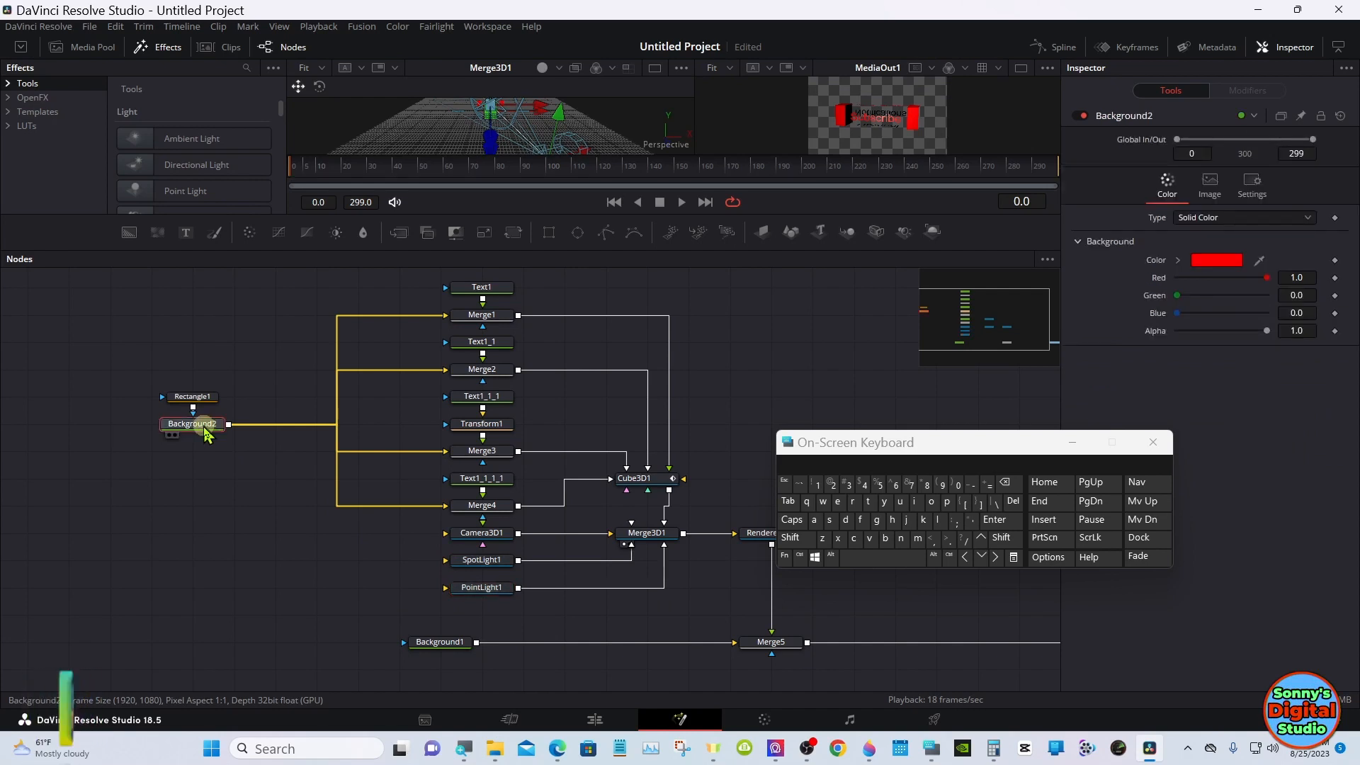
right_click(207, 434)
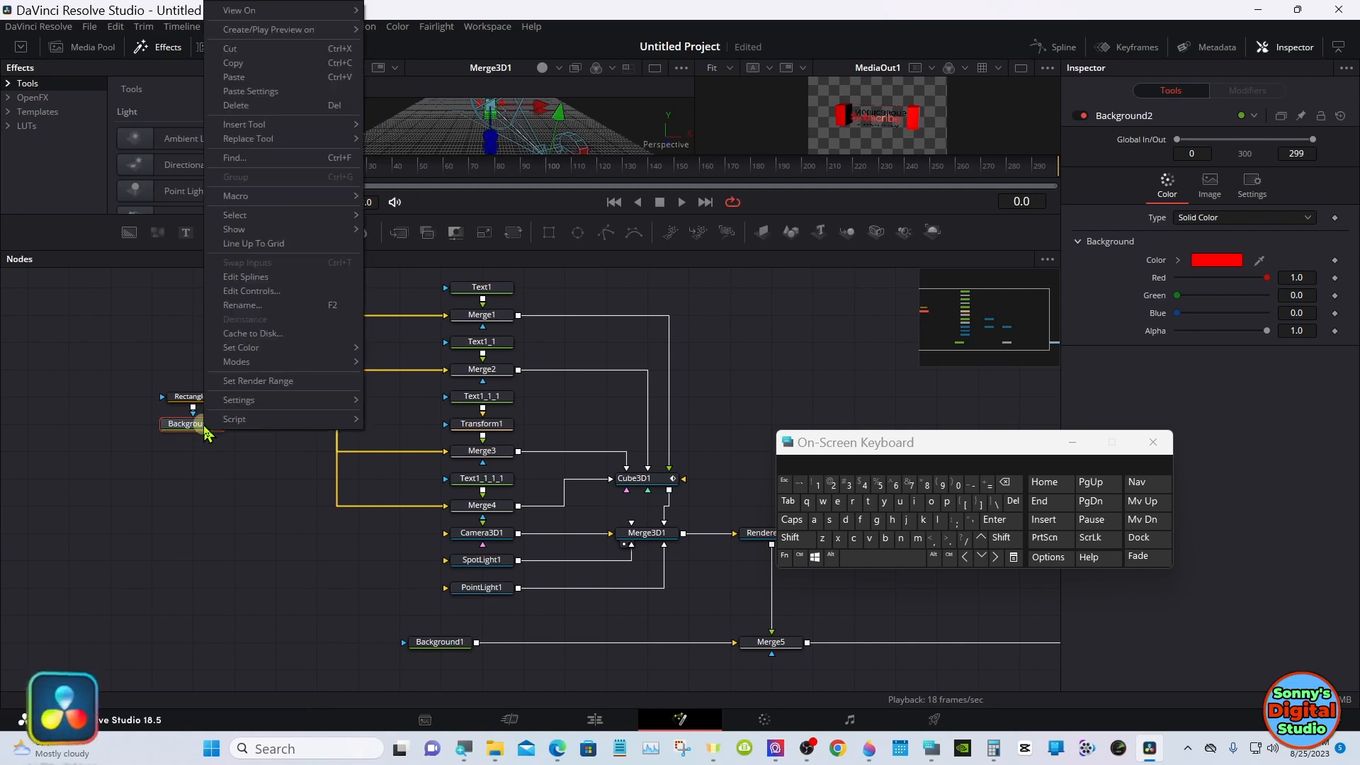
click(241, 306)
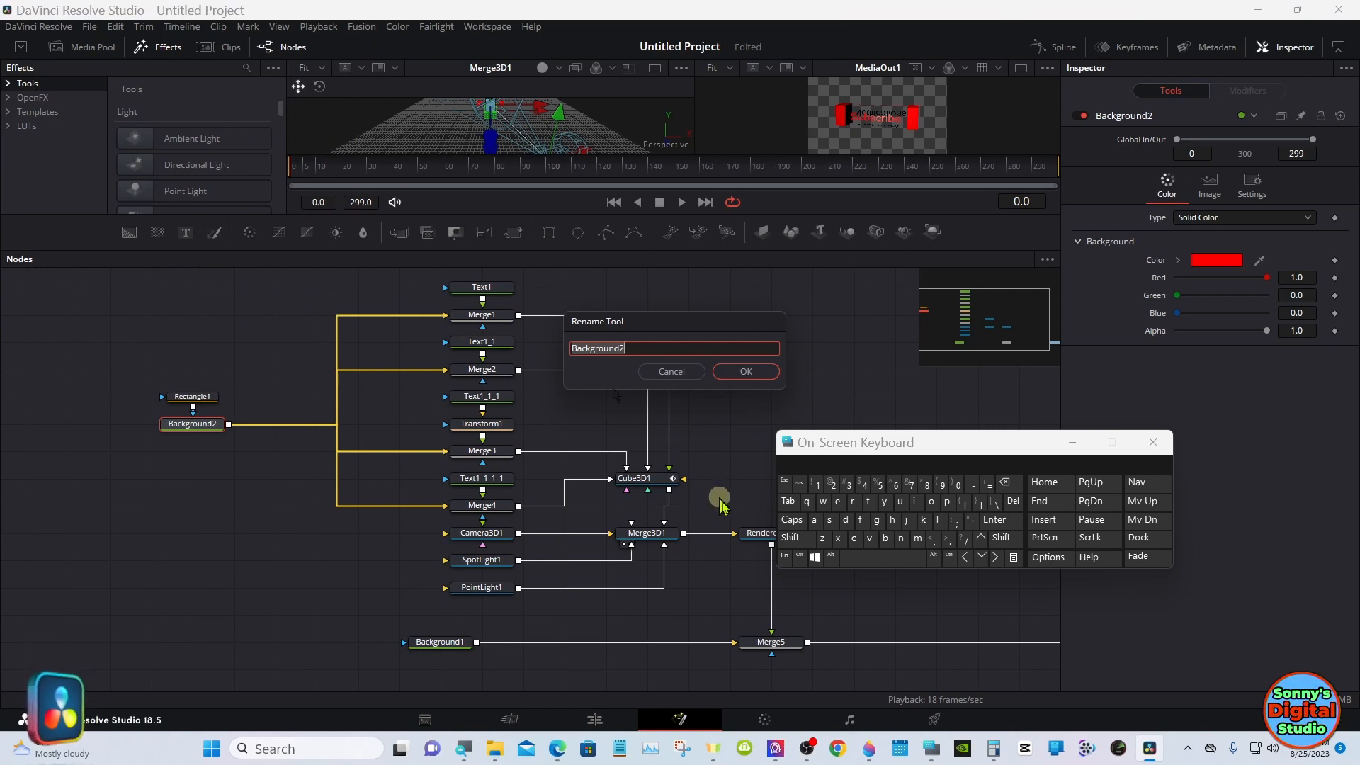
click(805, 547)
click(837, 501)
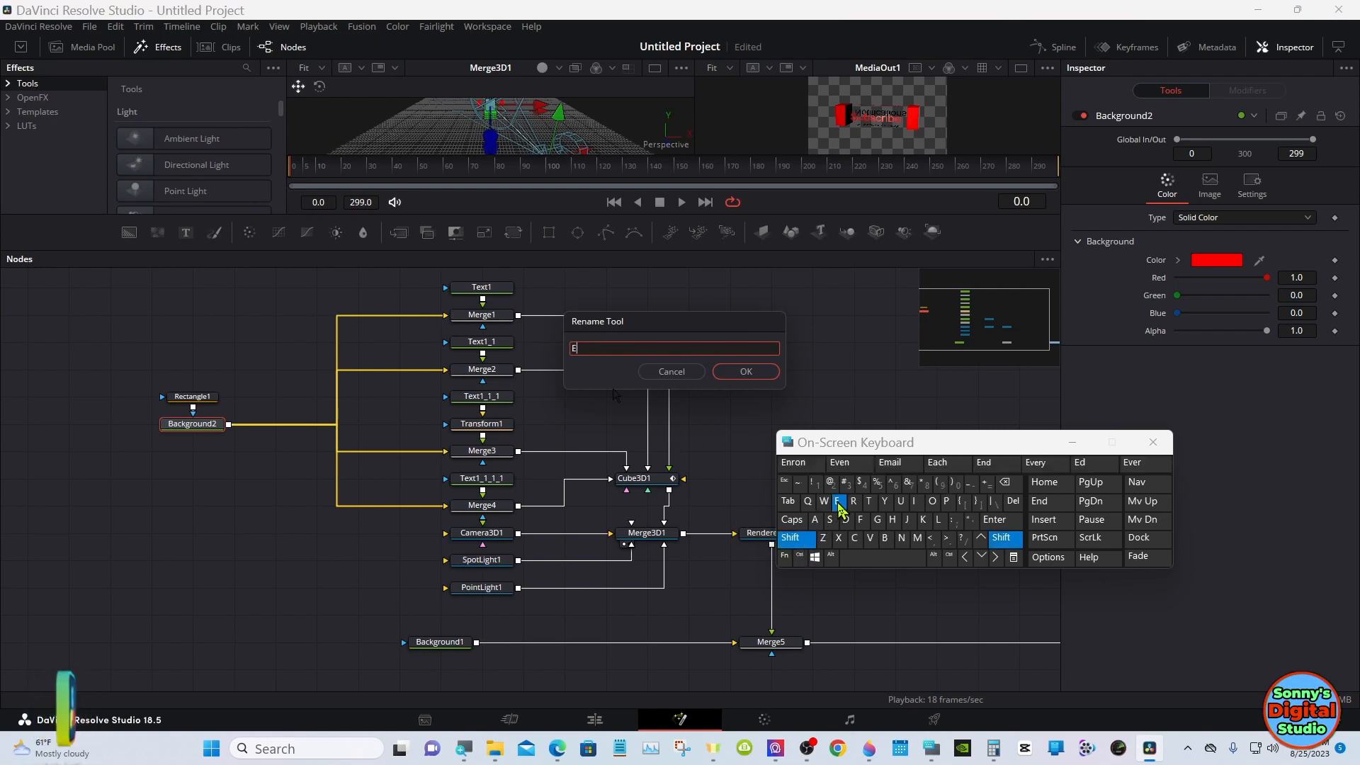
click(901, 538)
click(846, 519)
click(858, 559)
click(791, 538)
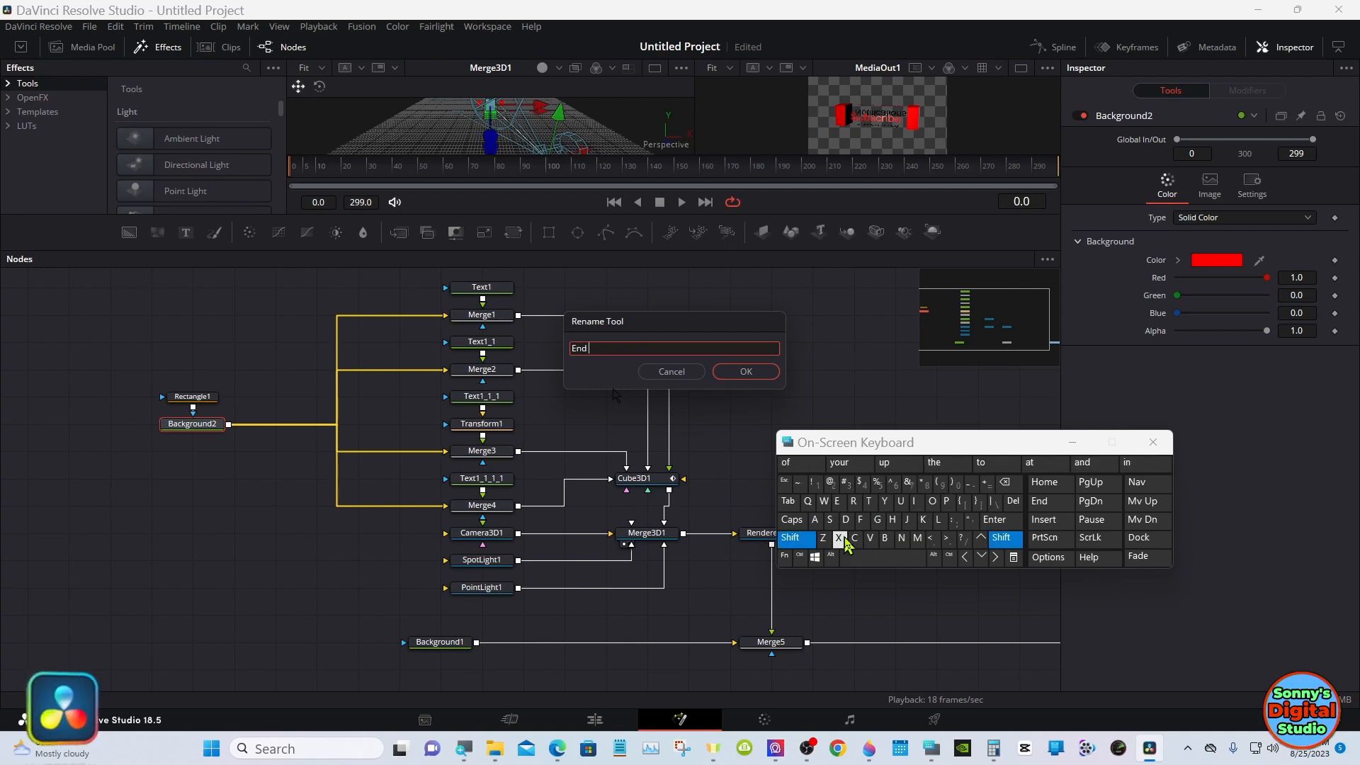
click(854, 538)
click(814, 520)
click(947, 501)
click(830, 519)
click(856, 559)
click(791, 538)
click(854, 538)
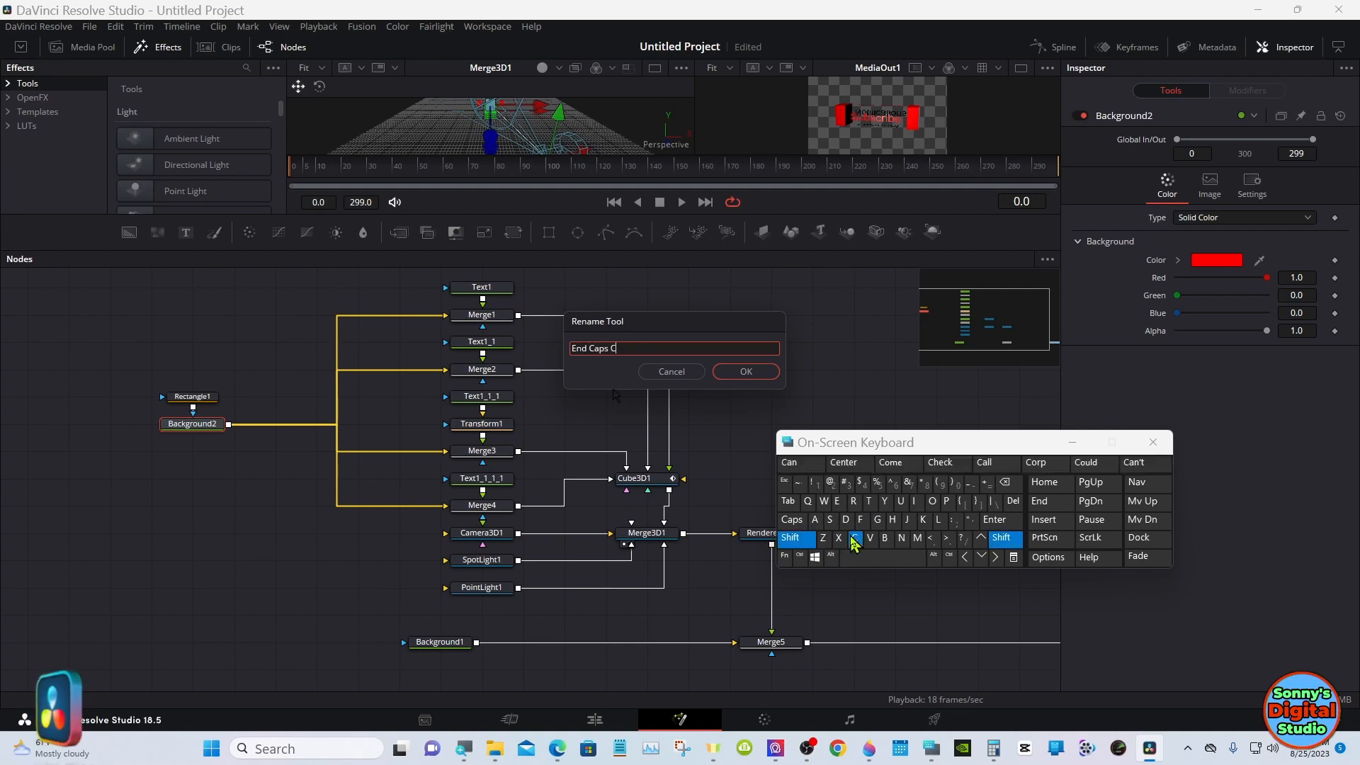
click(931, 500)
click(938, 520)
click(931, 501)
click(852, 501)
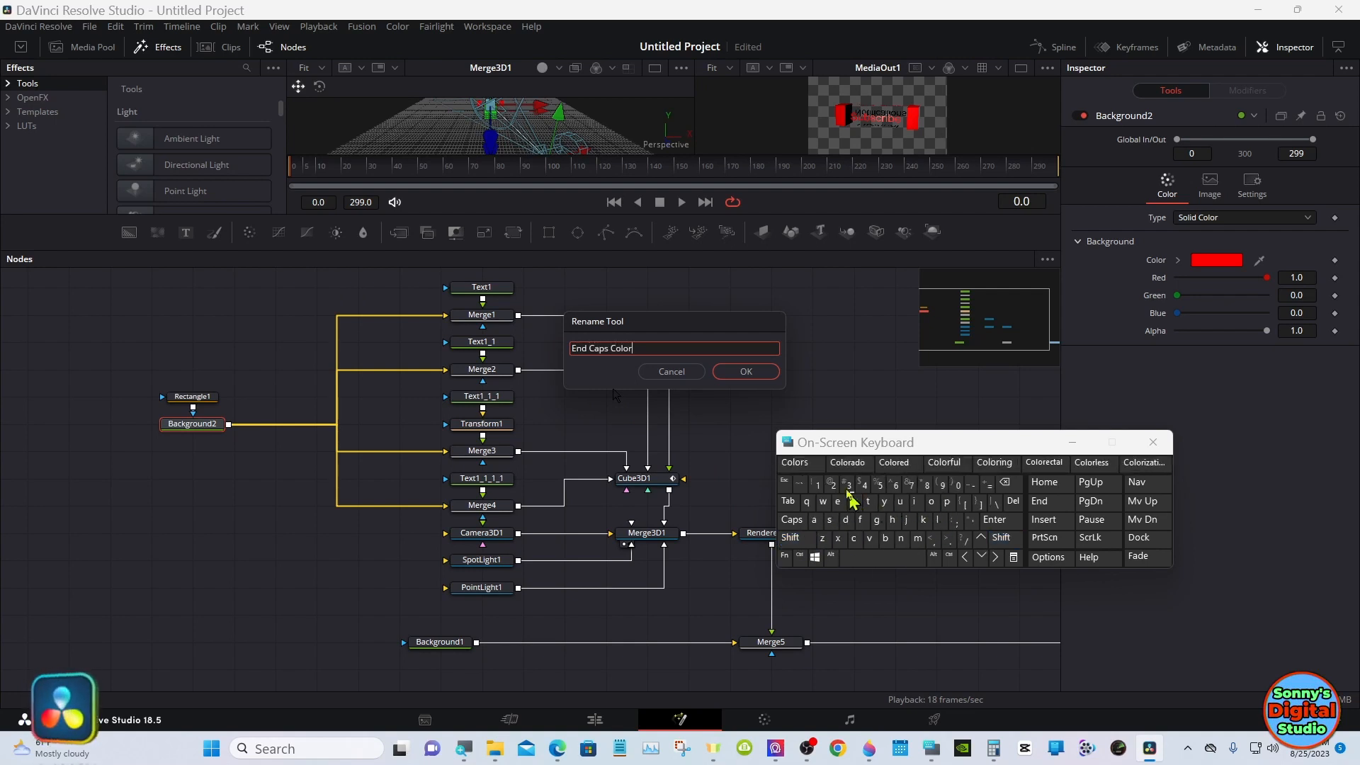
click(746, 371)
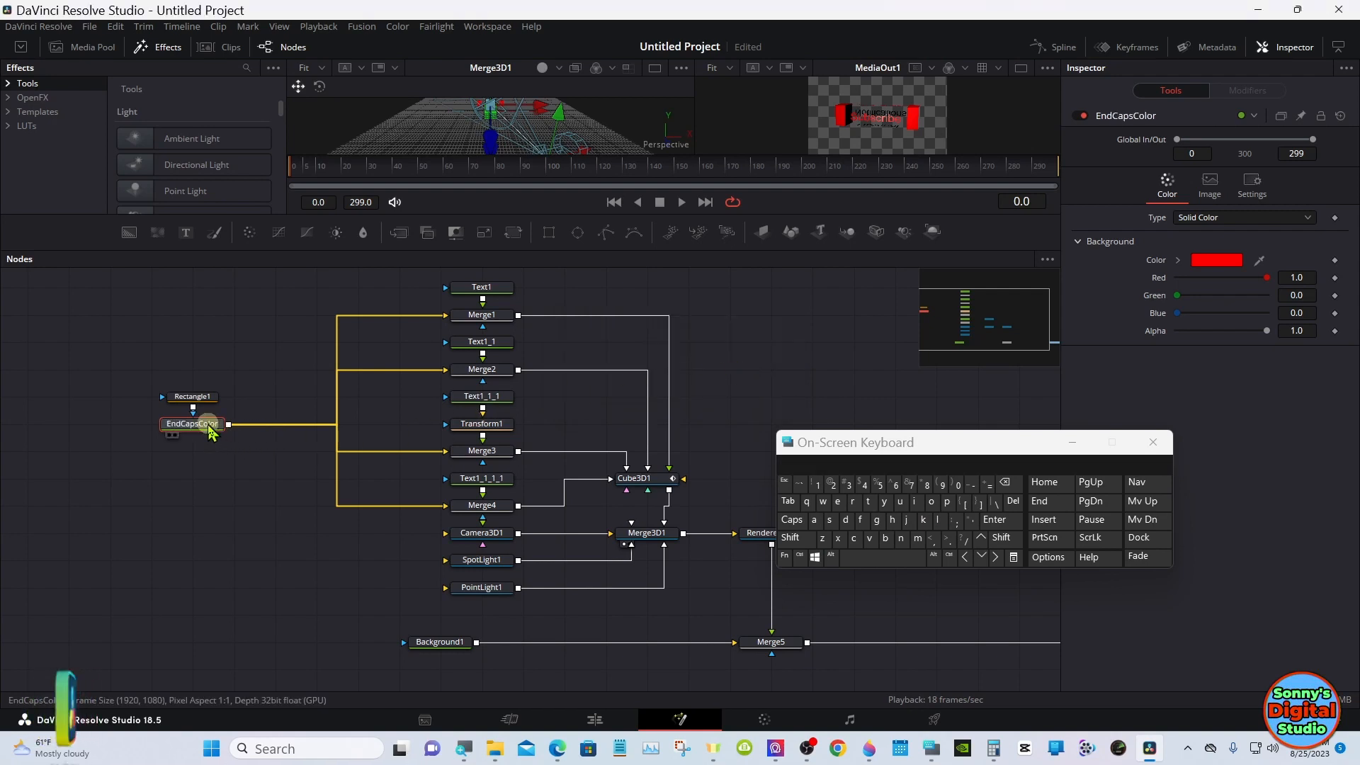
Step: Make the viewer area above the node graph taller
mouse_move(209, 427)
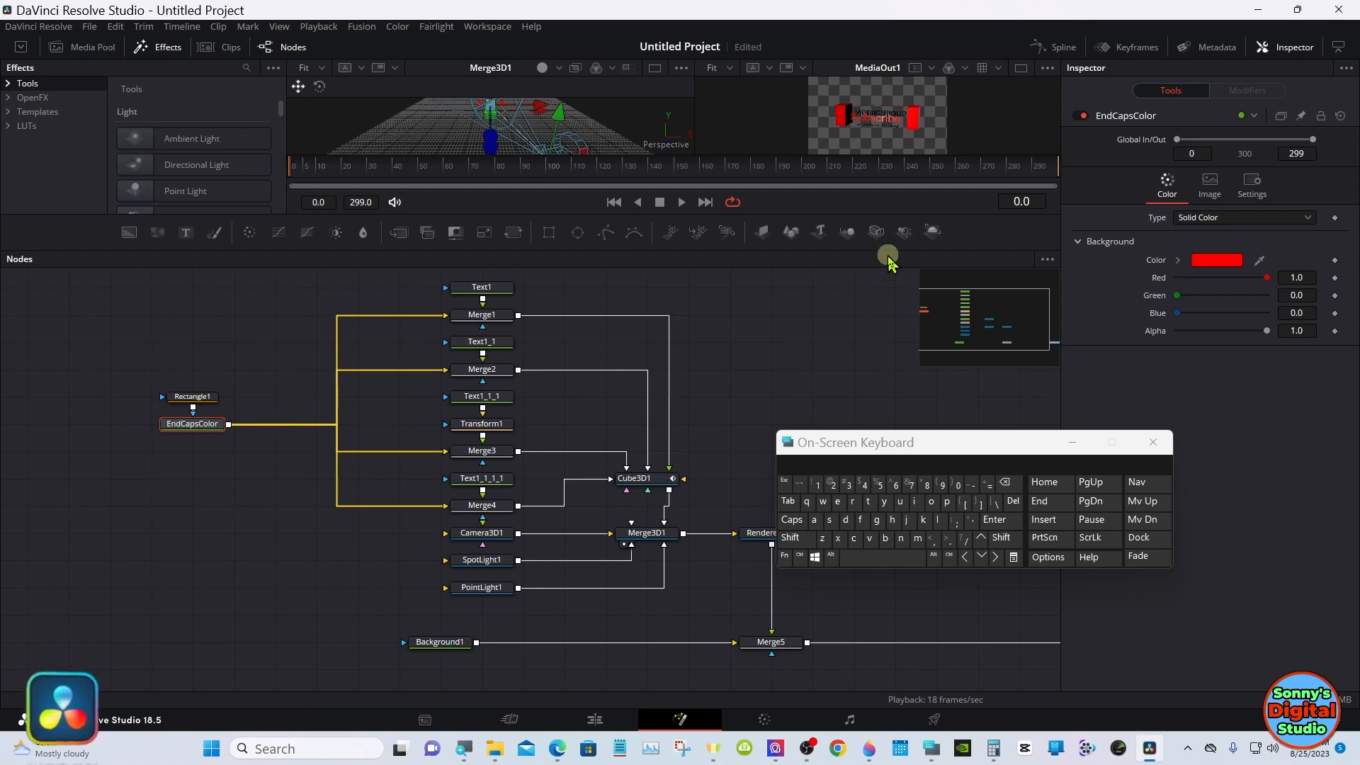
drag(894, 249, 893, 291)
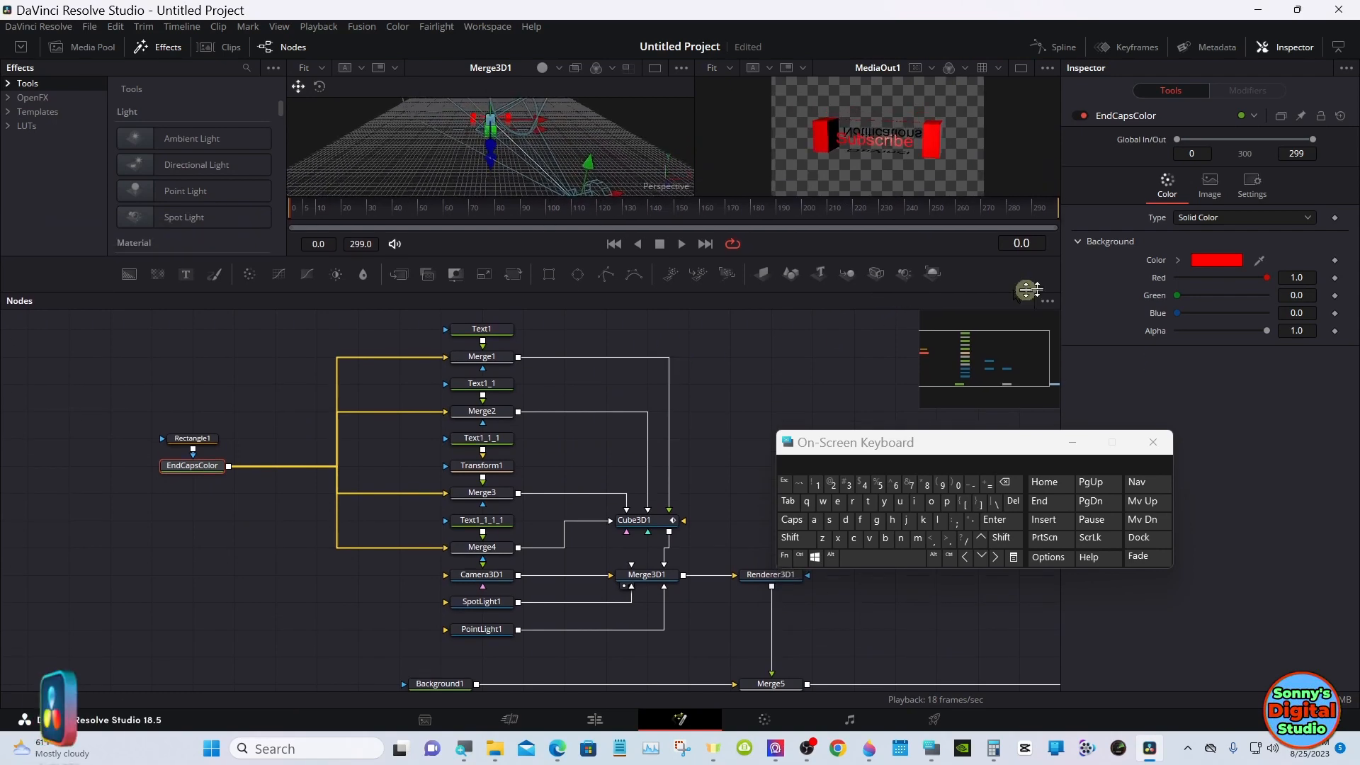
Step: Try a medium blue (hue 0.56, saturation 0.651, value 0.717) on the EndCapsColor background, and return it to pure red
click(1179, 260)
drag(1230, 287, 1302, 321)
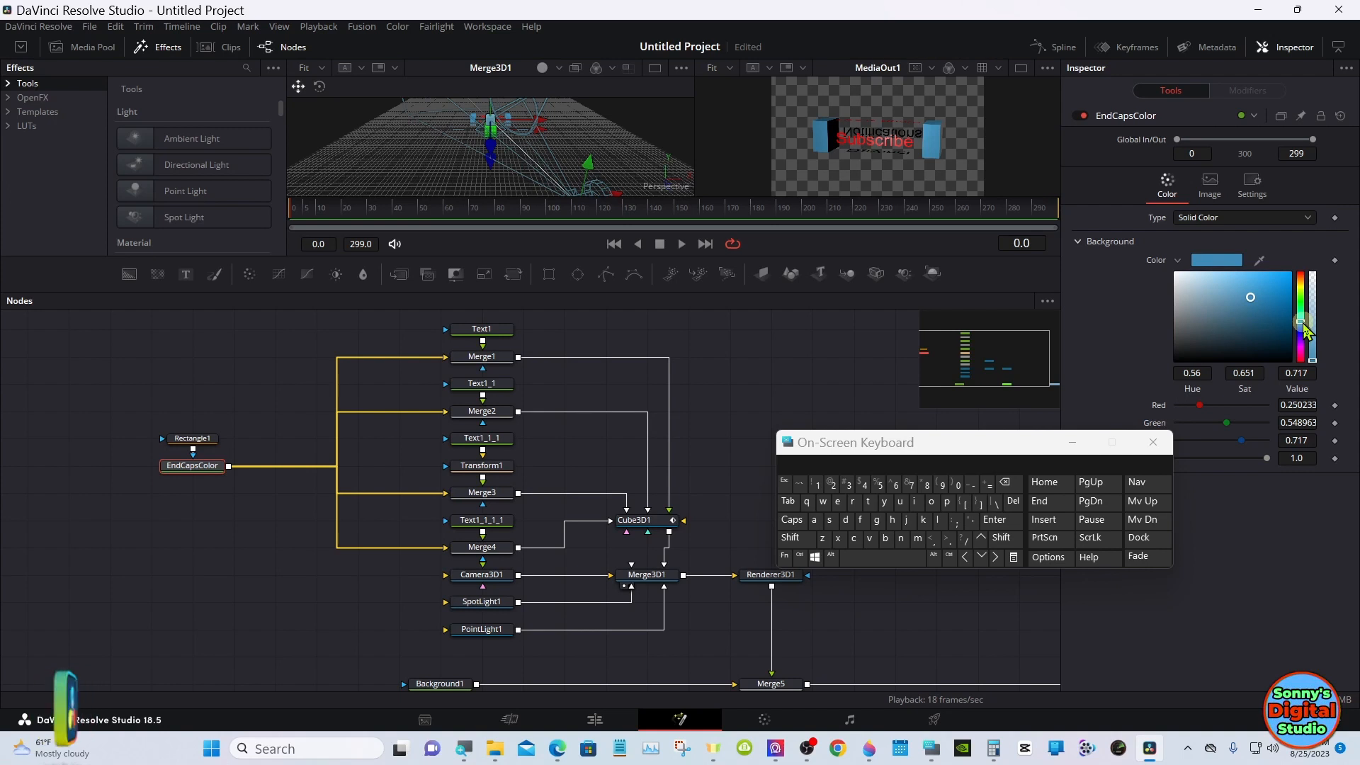
click(1208, 260)
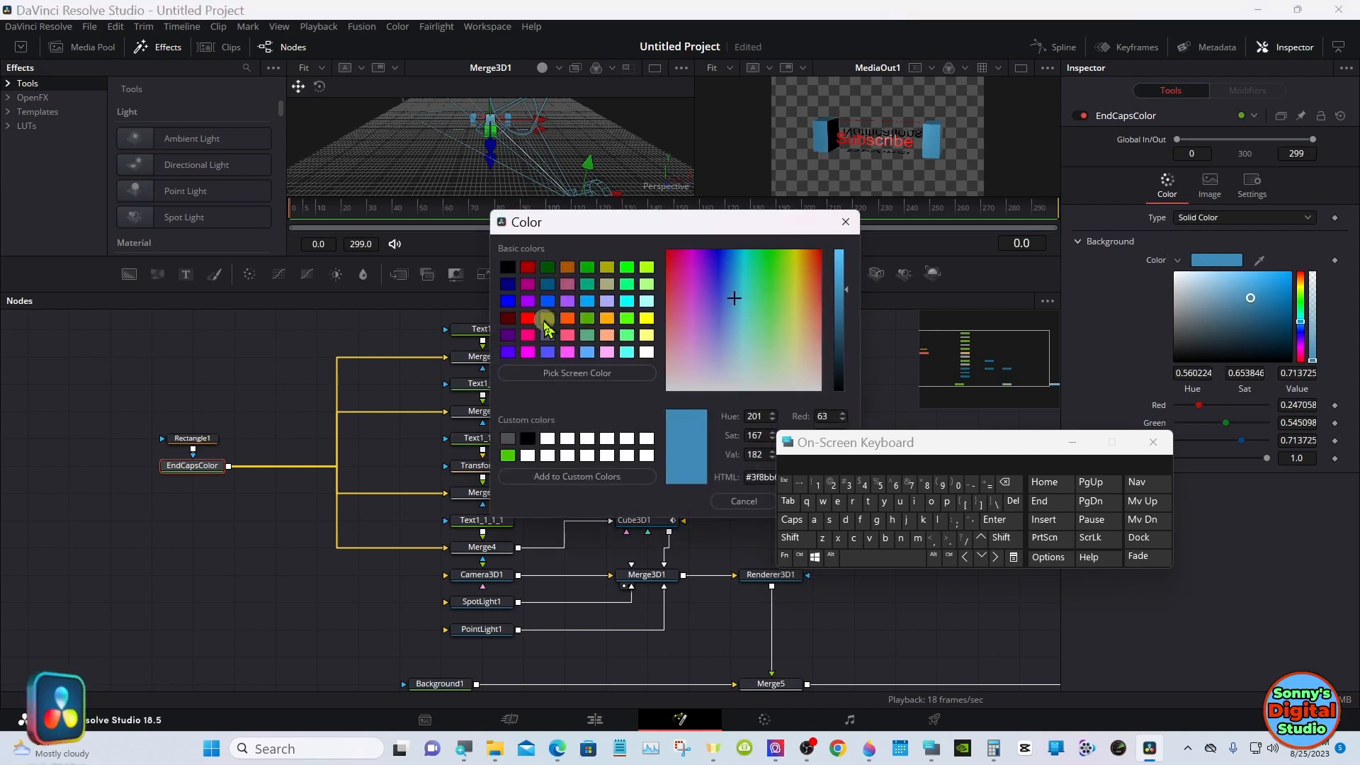
click(530, 320)
drag(844, 453, 980, 512)
click(839, 500)
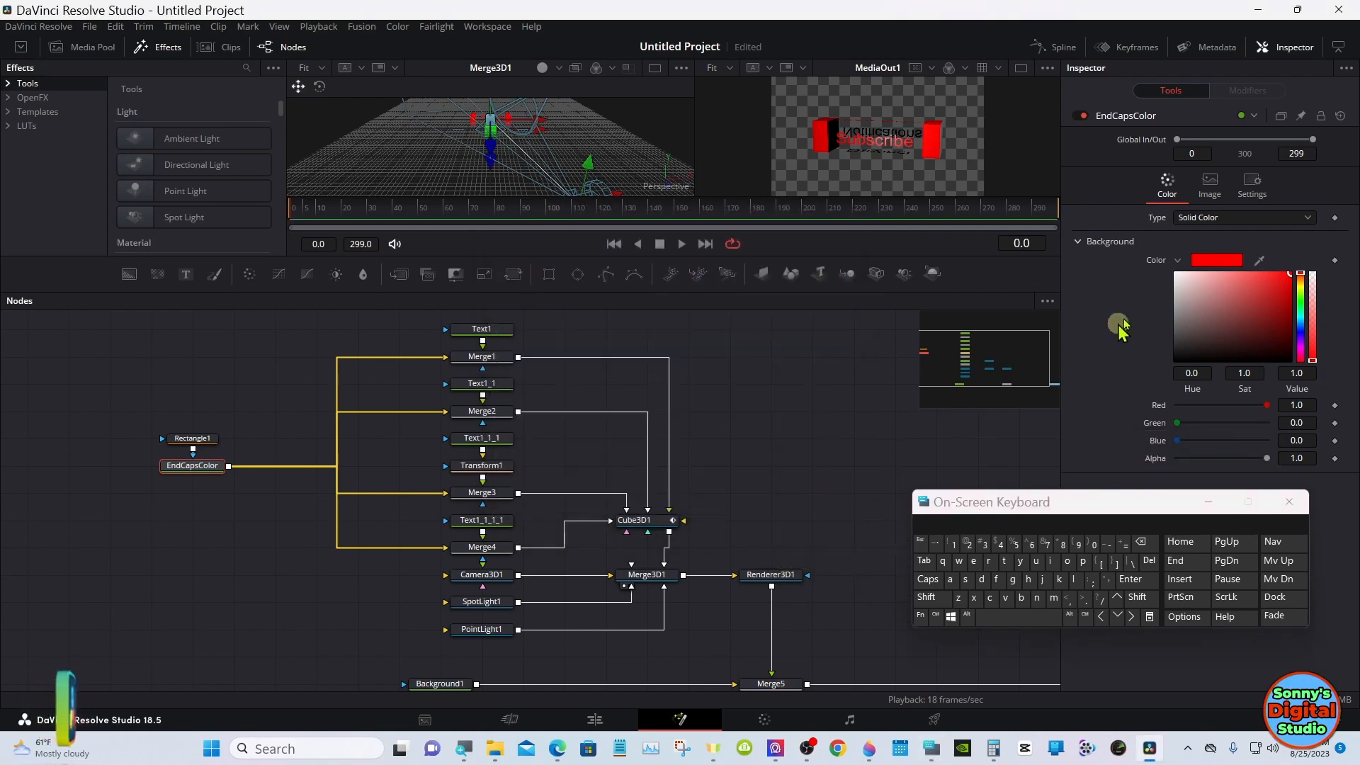
click(1179, 262)
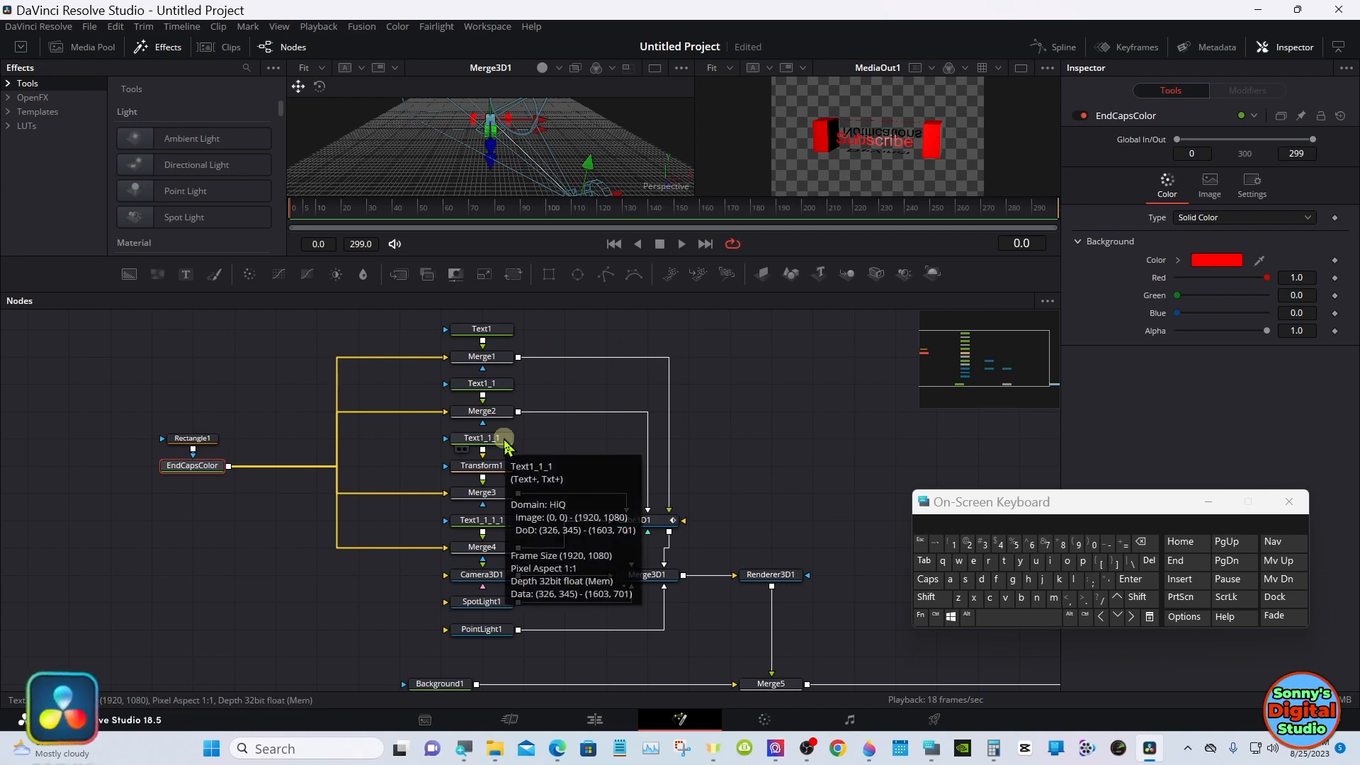
Step: Rename the Like & Share text node, Text1_1, as Text_2
click(498, 386)
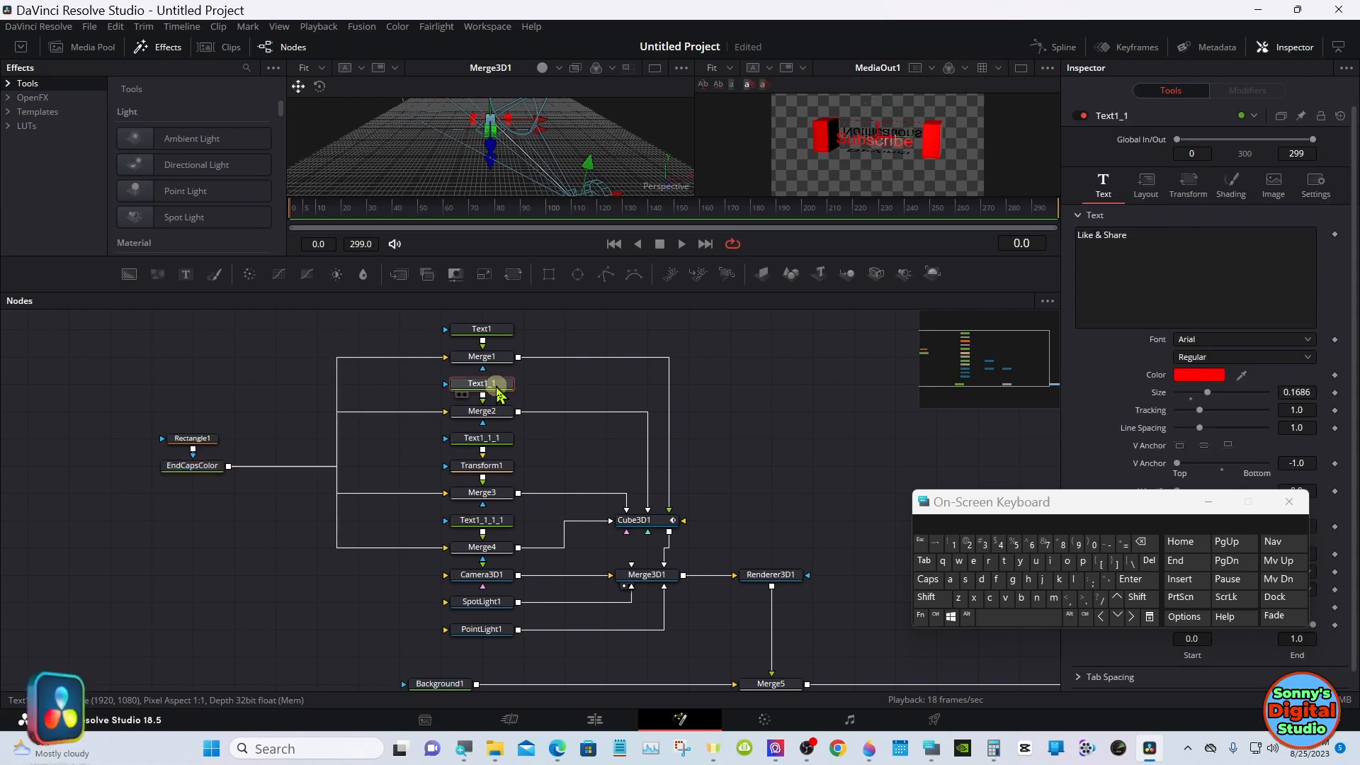
right_click(498, 390)
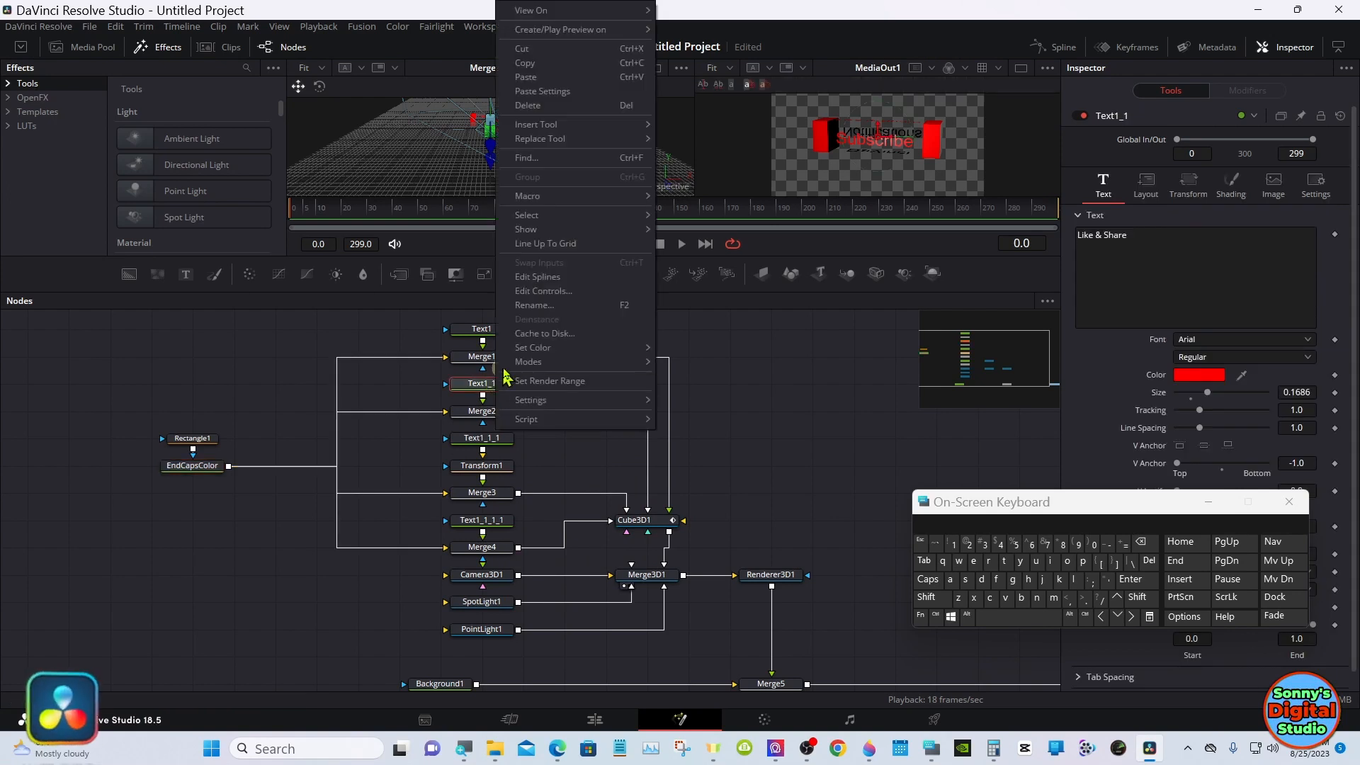
click(539, 318)
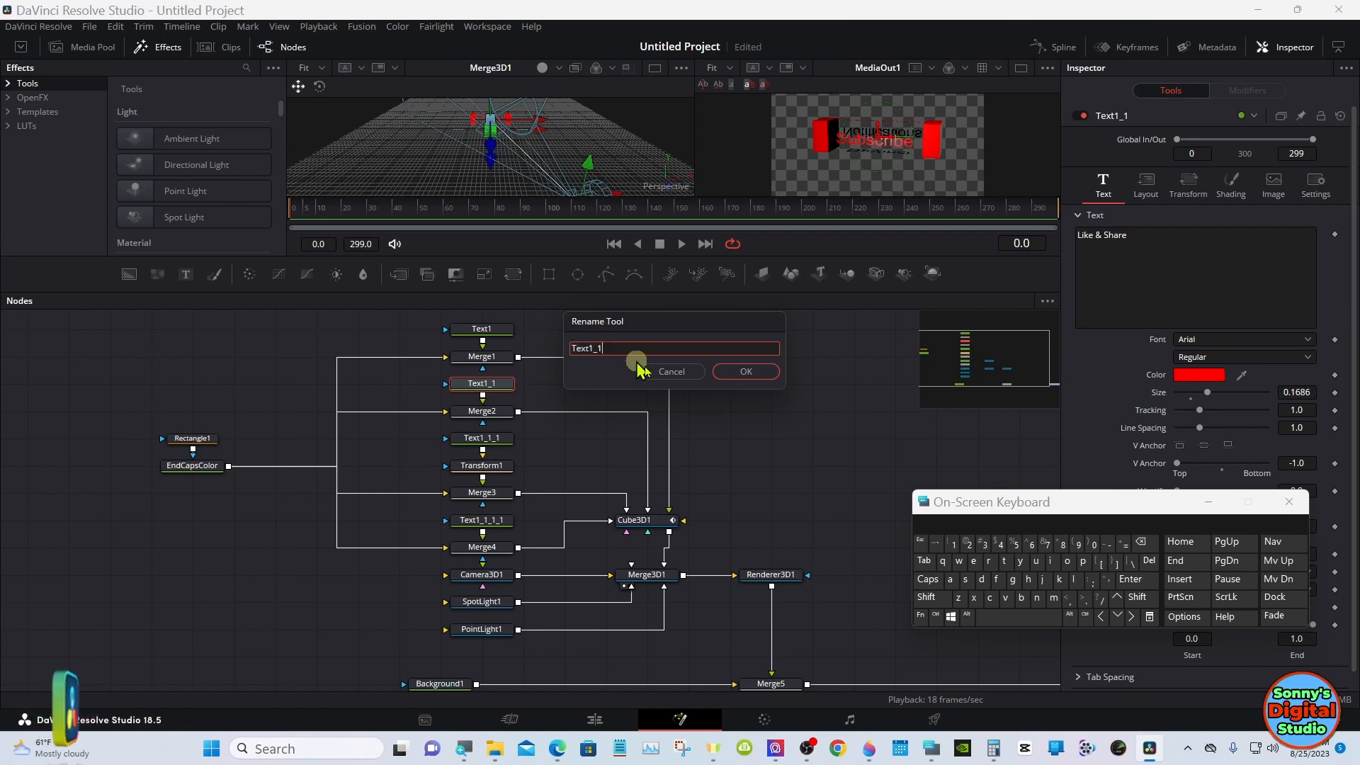
click(1145, 553)
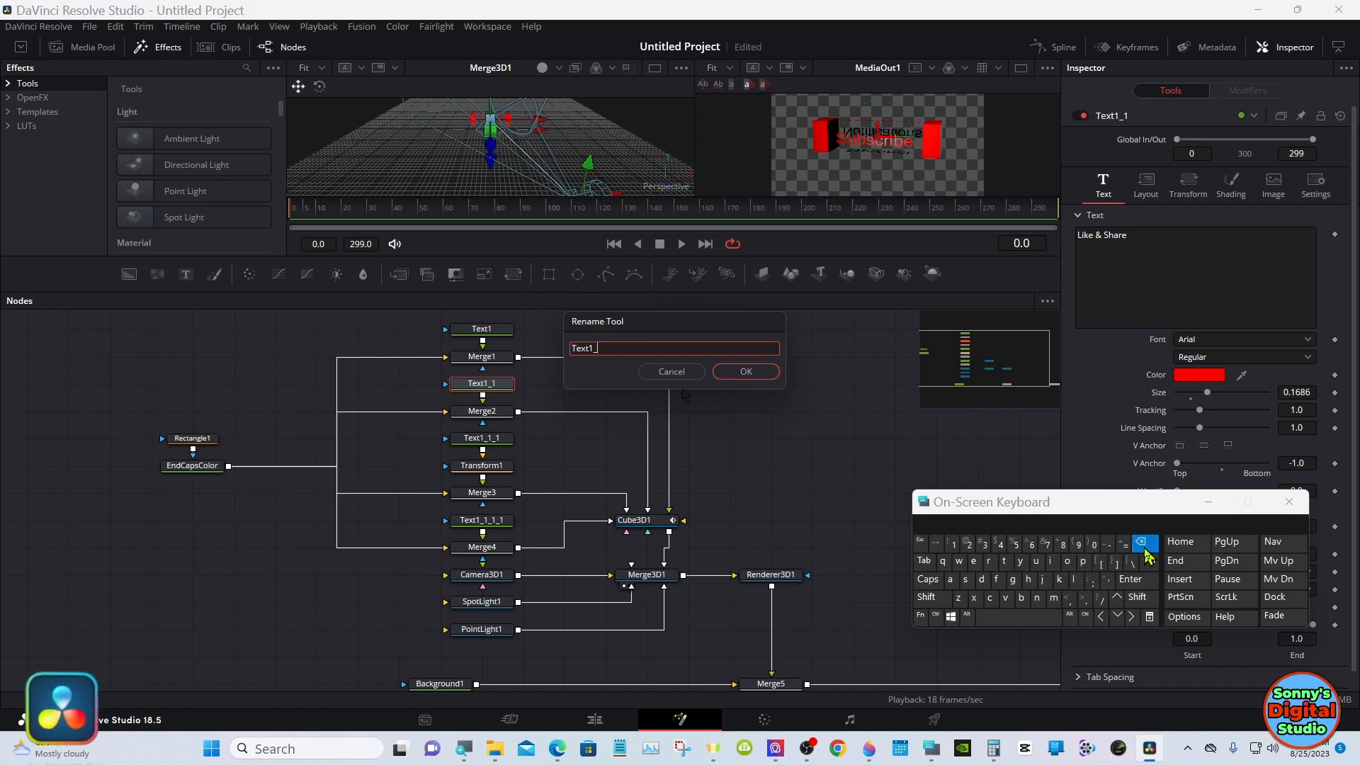
click(1146, 551)
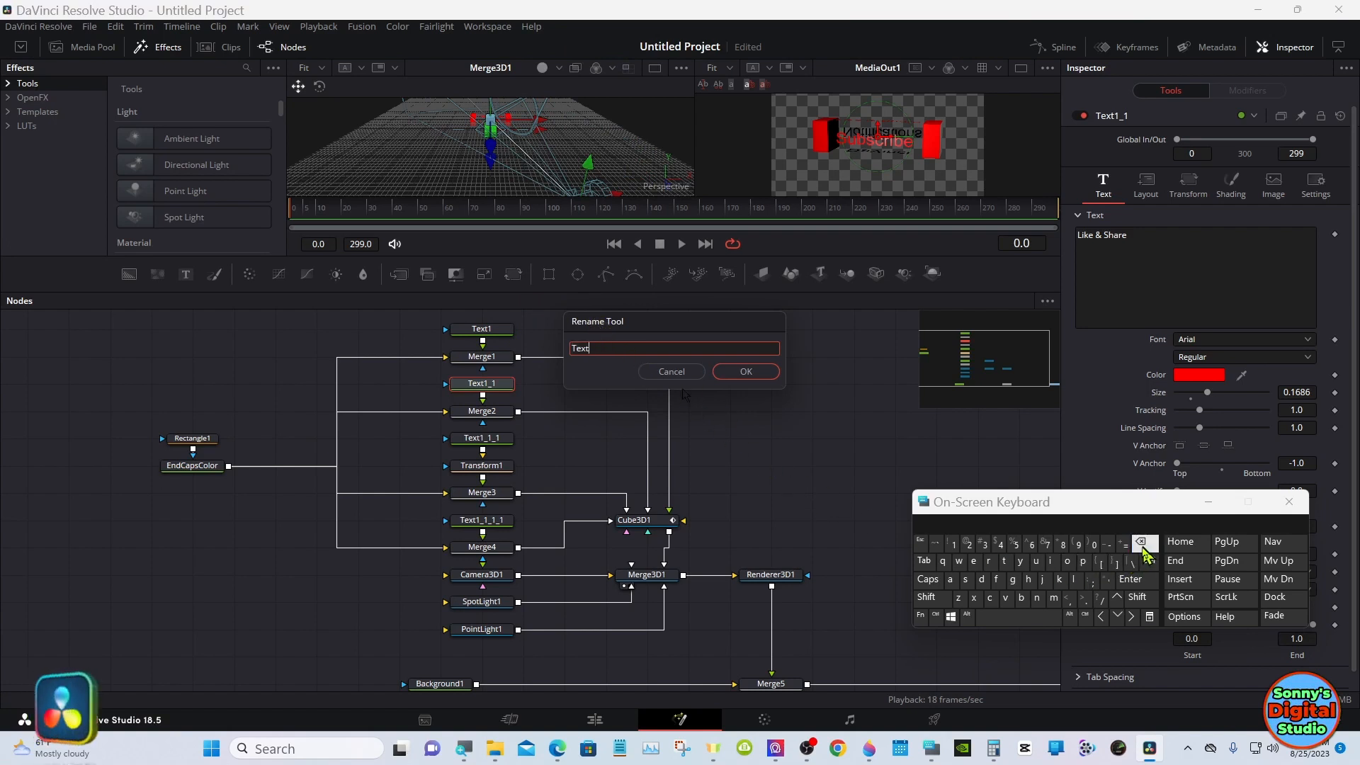
click(1138, 598)
text(_)
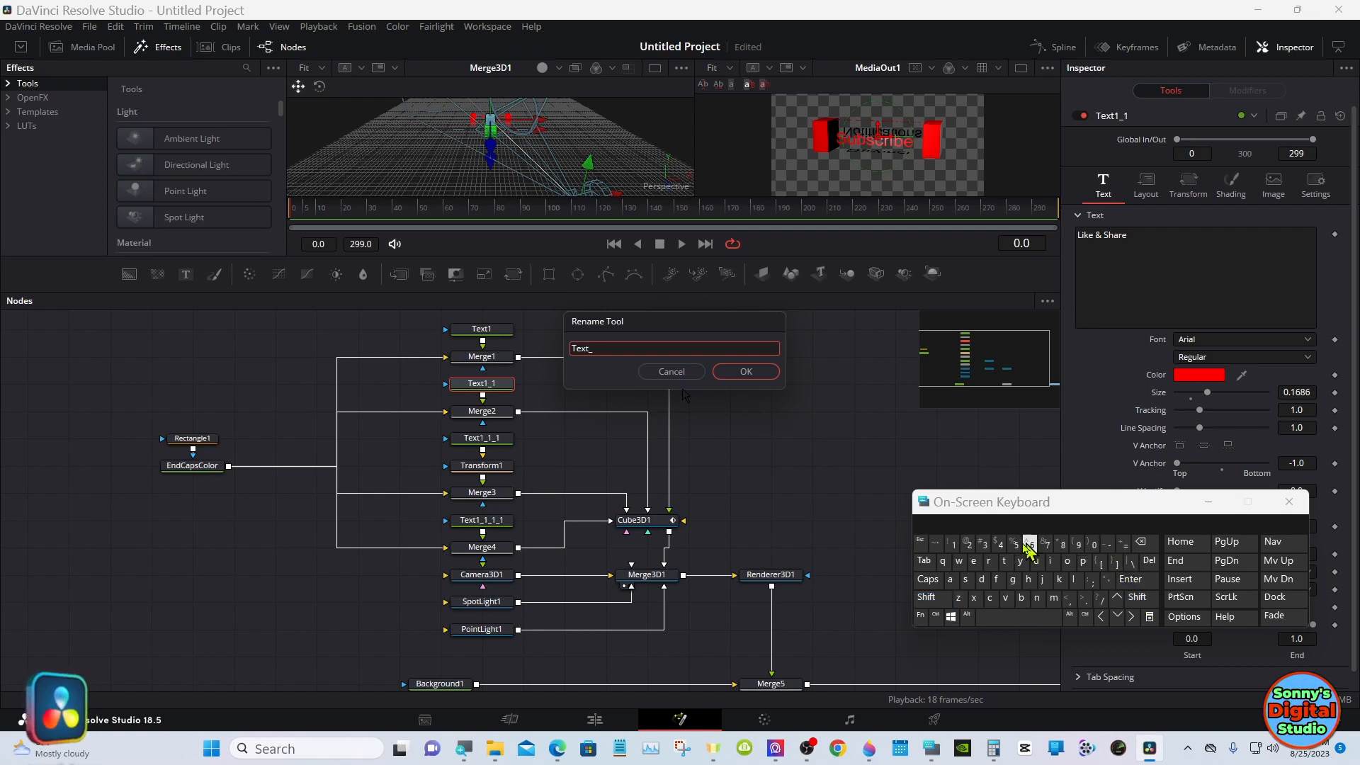
text(2)
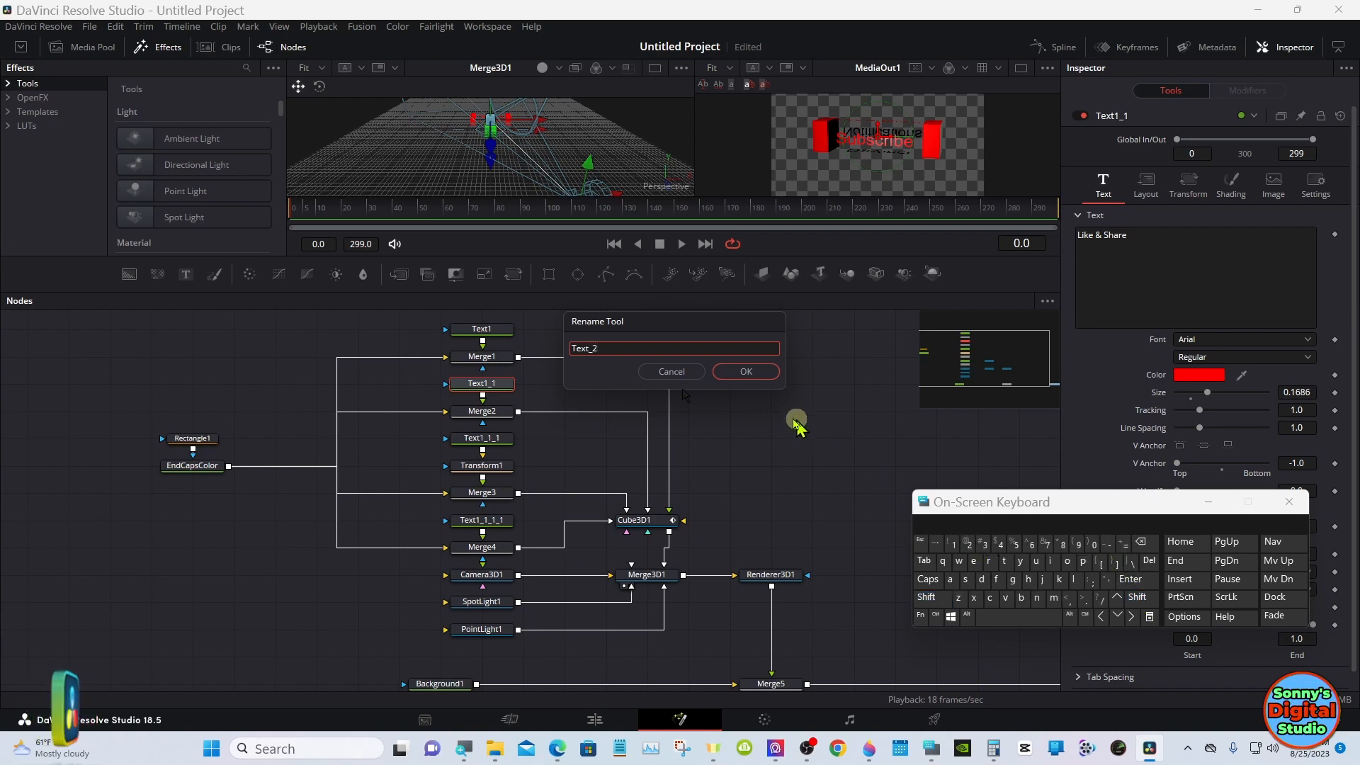
click(744, 372)
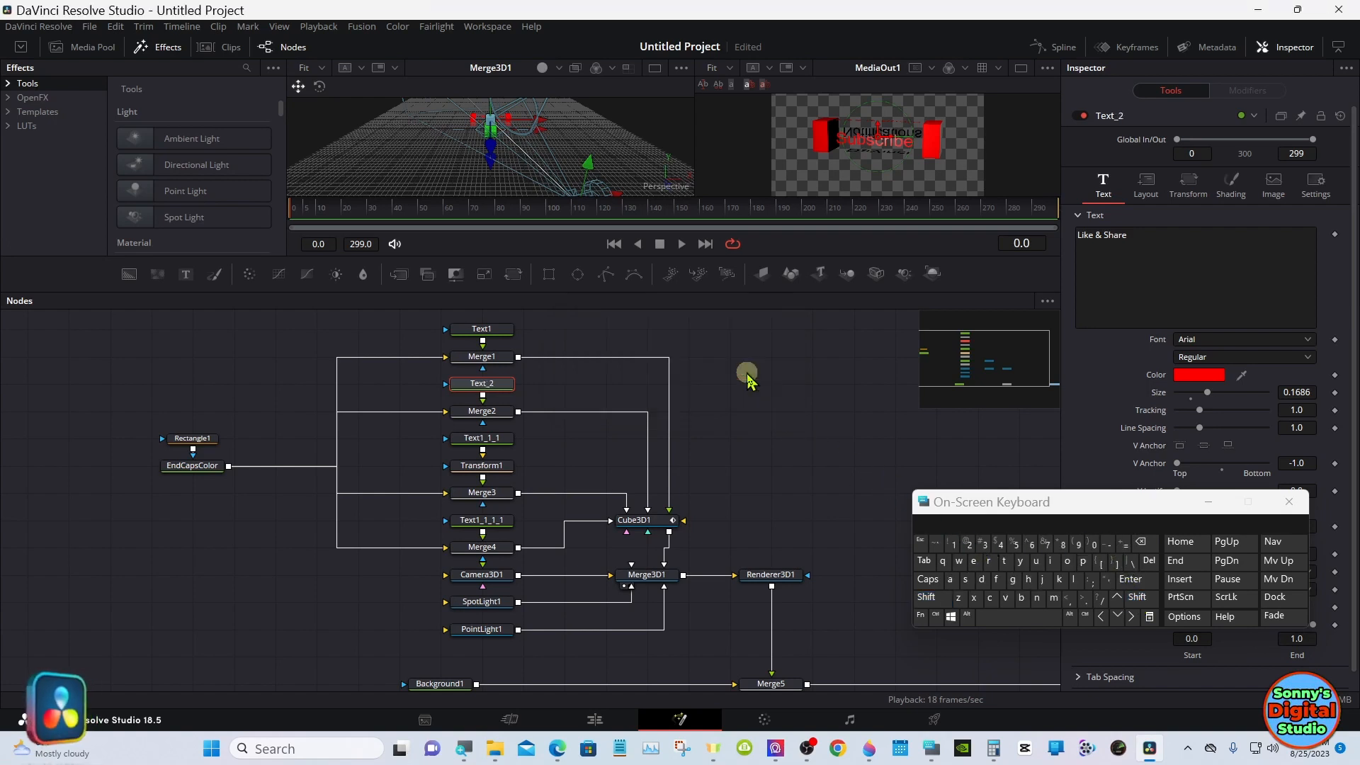
Step: Rename the Notifications text node, Text1_1_1, as Text_3
click(488, 438)
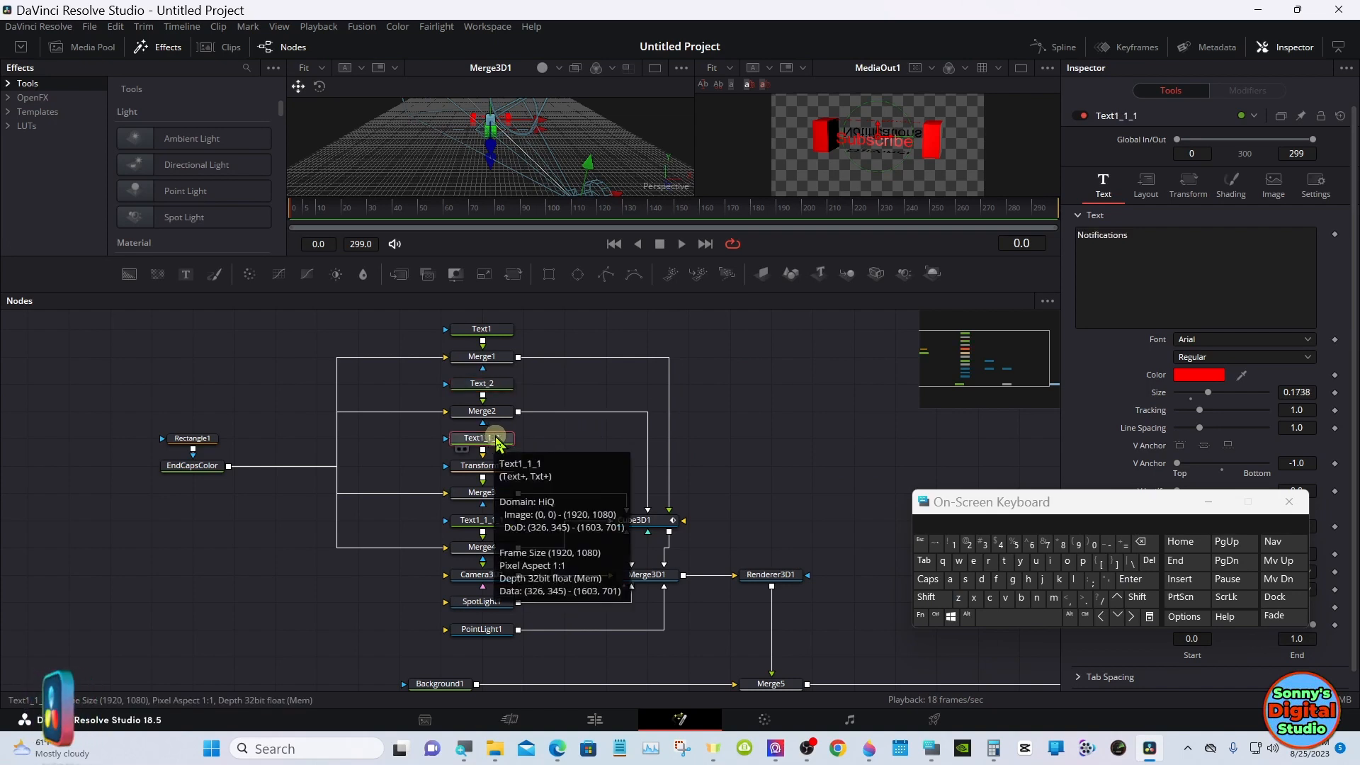
right_click(496, 440)
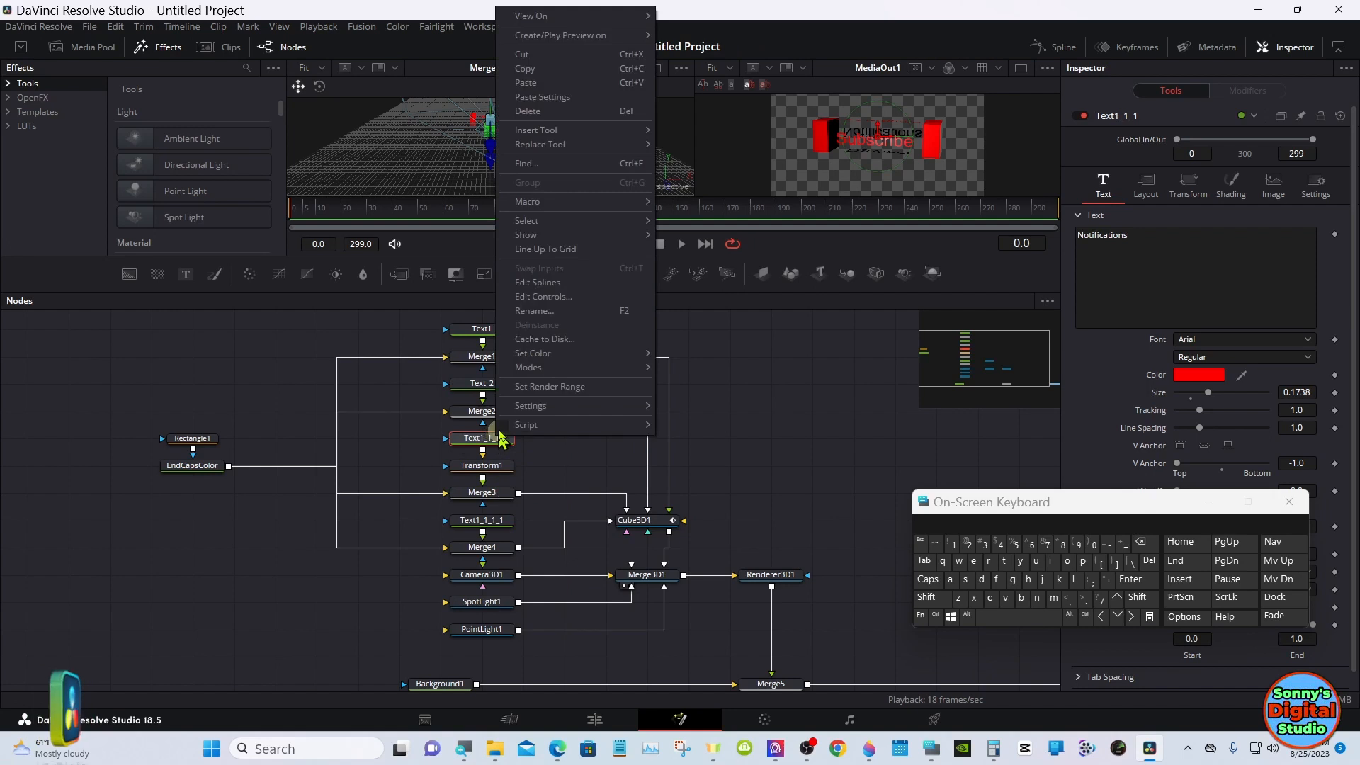
click(538, 311)
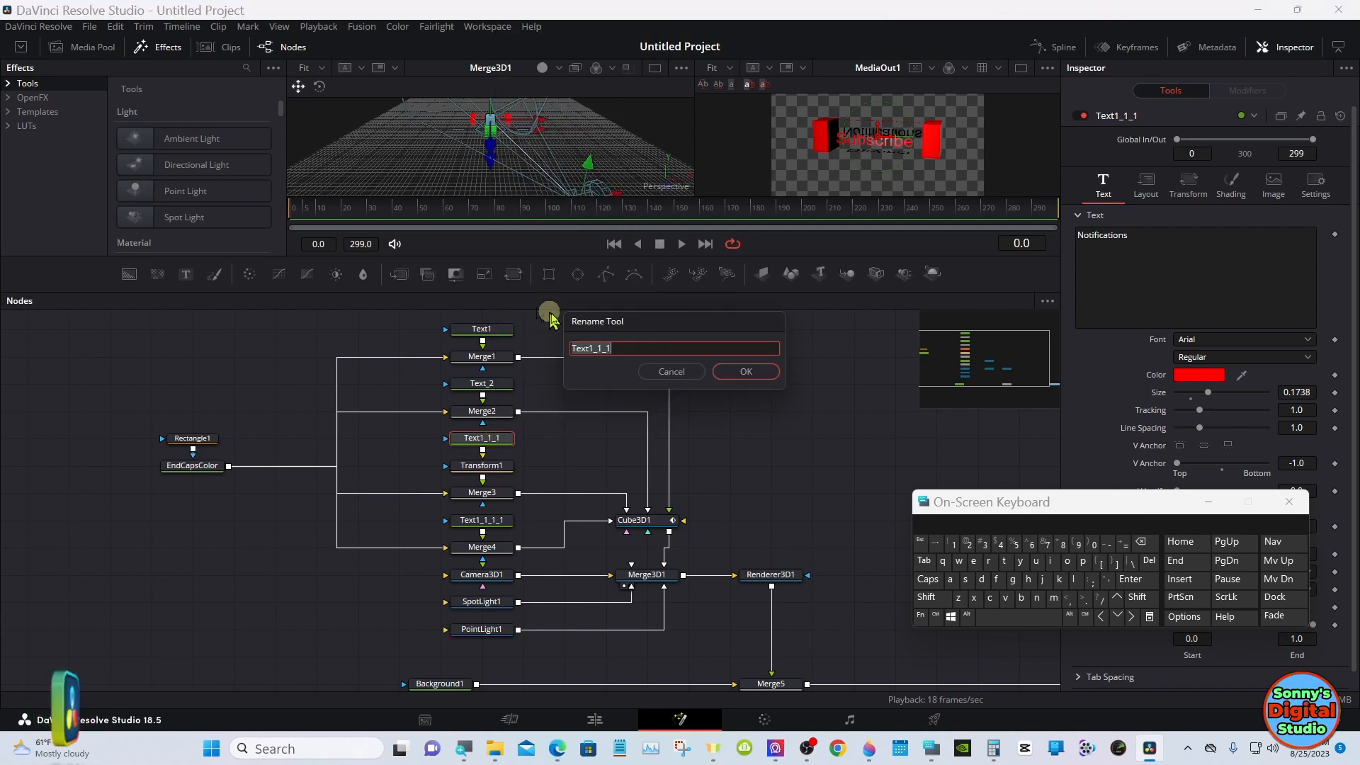
click(608, 347)
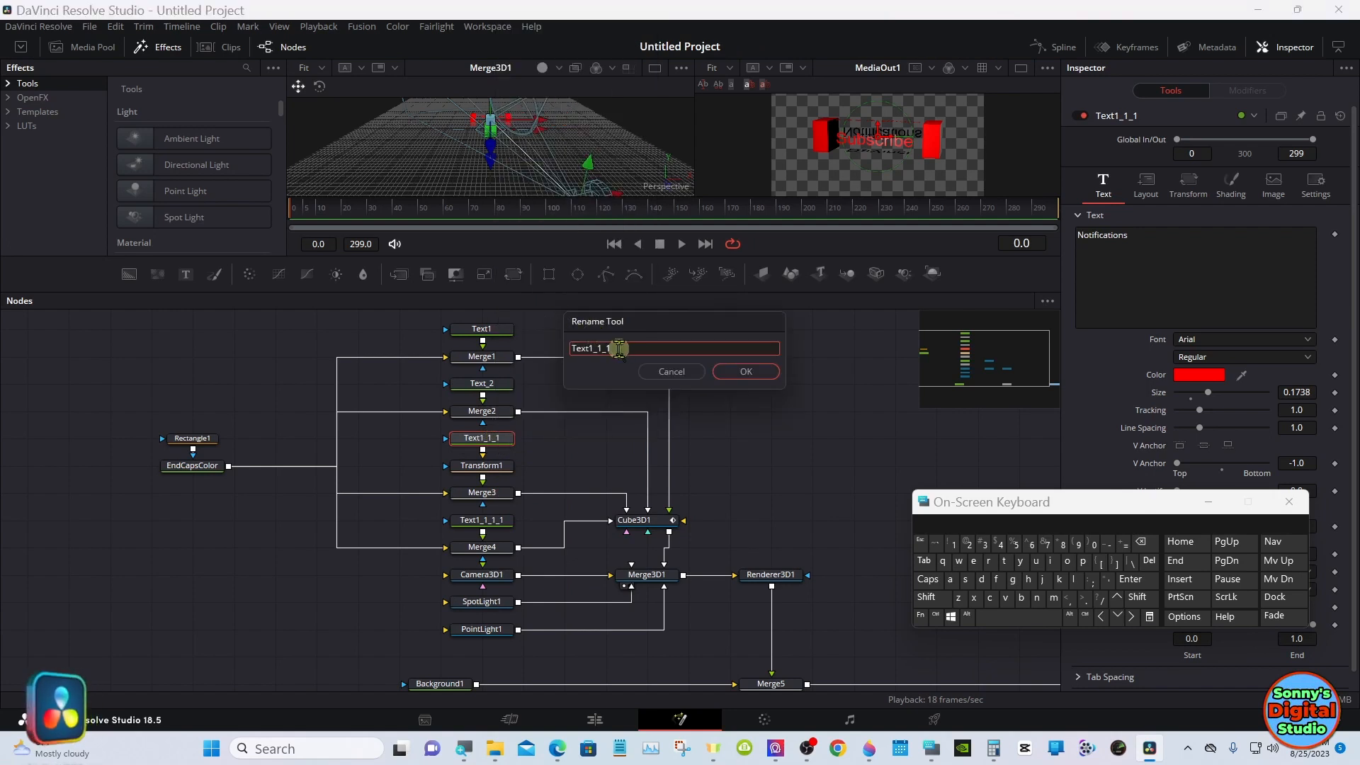
click(1144, 546)
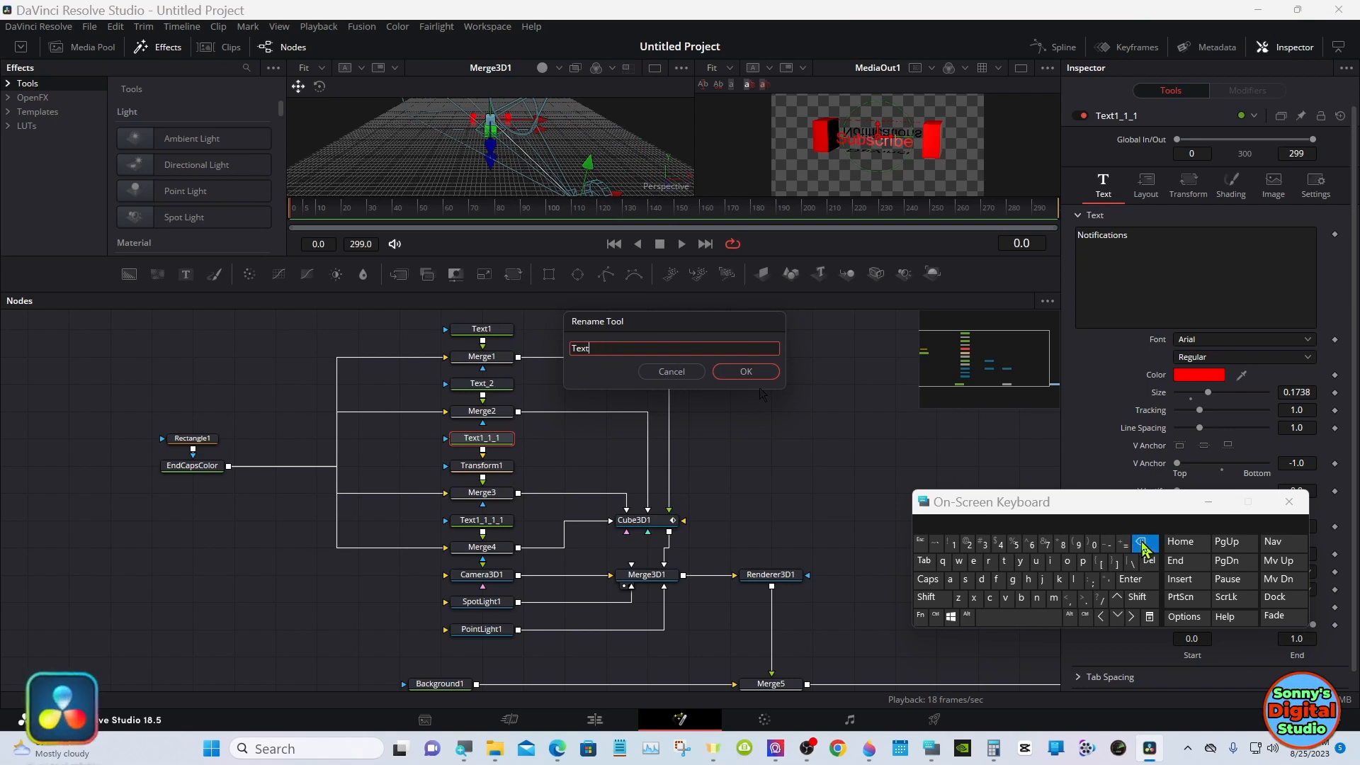
click(1131, 602)
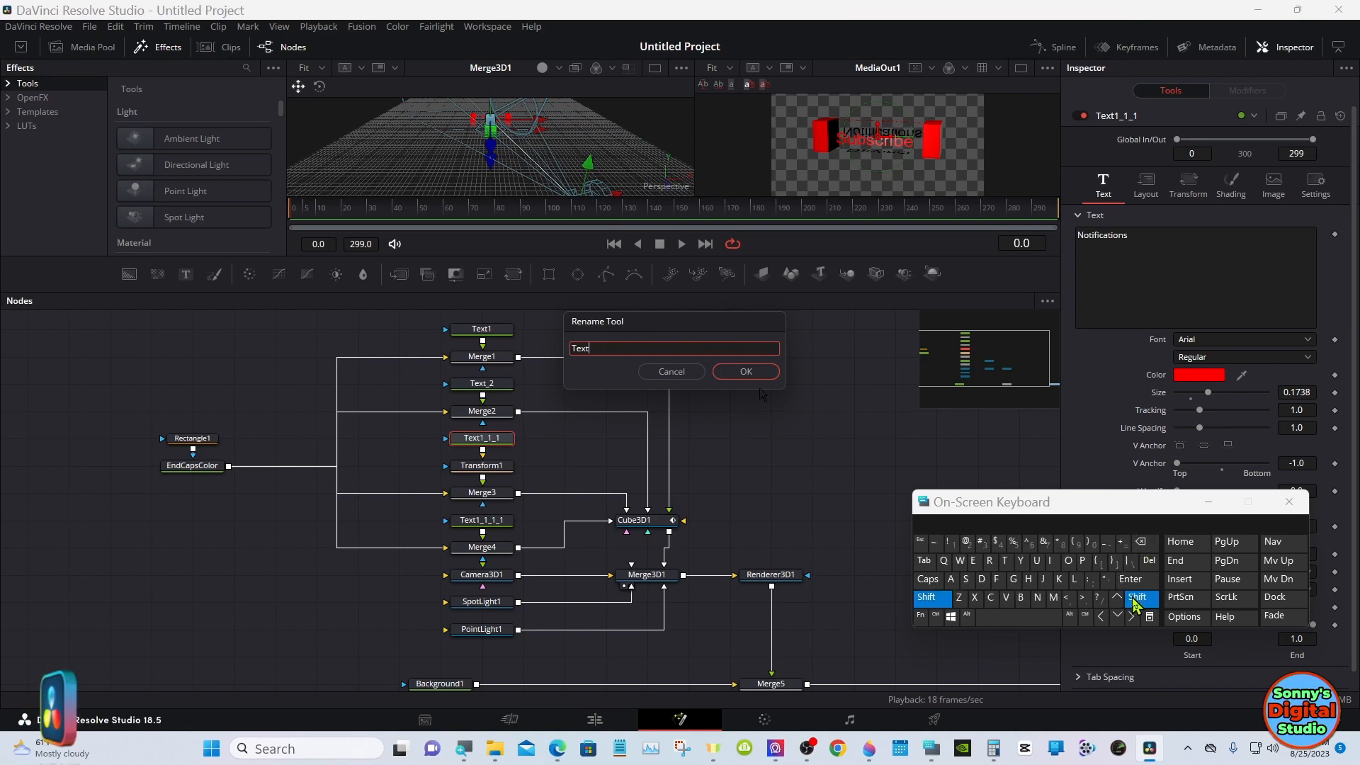
click(1109, 545)
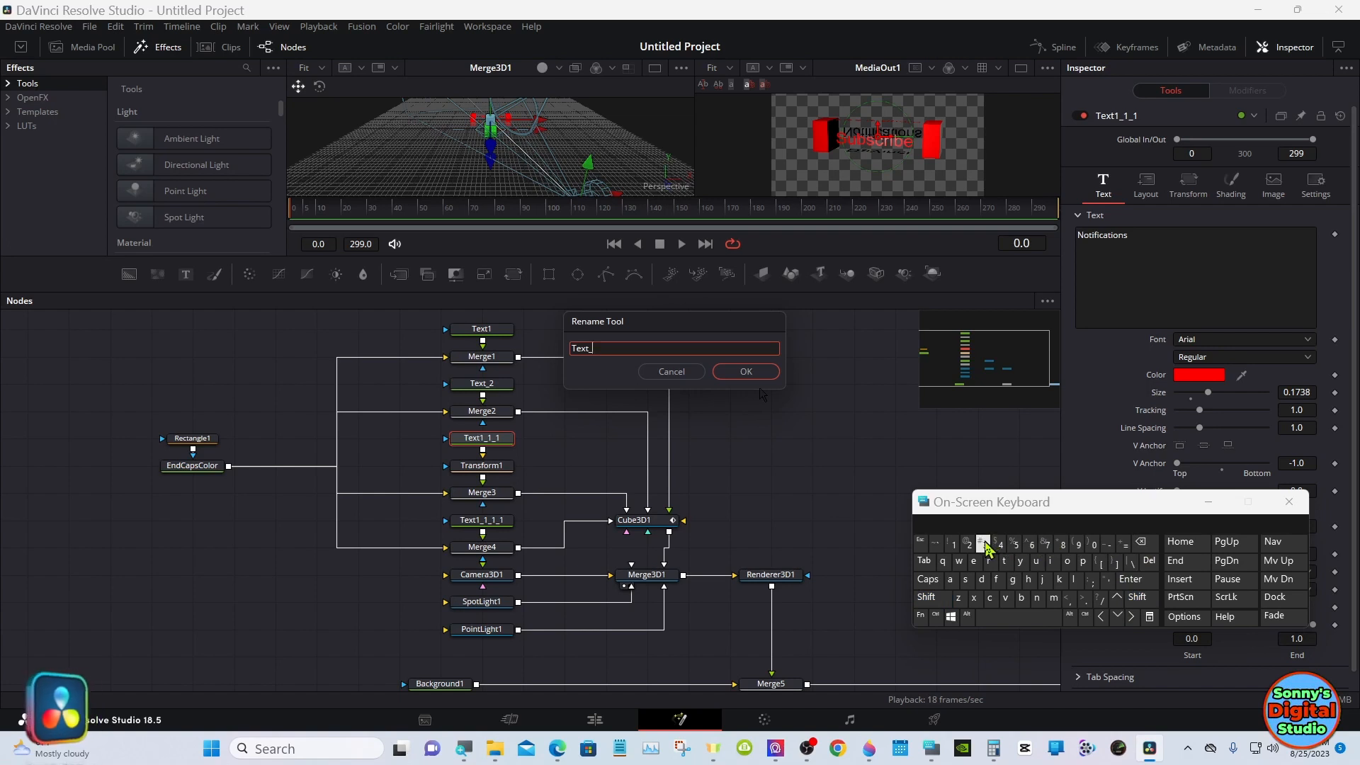
click(747, 372)
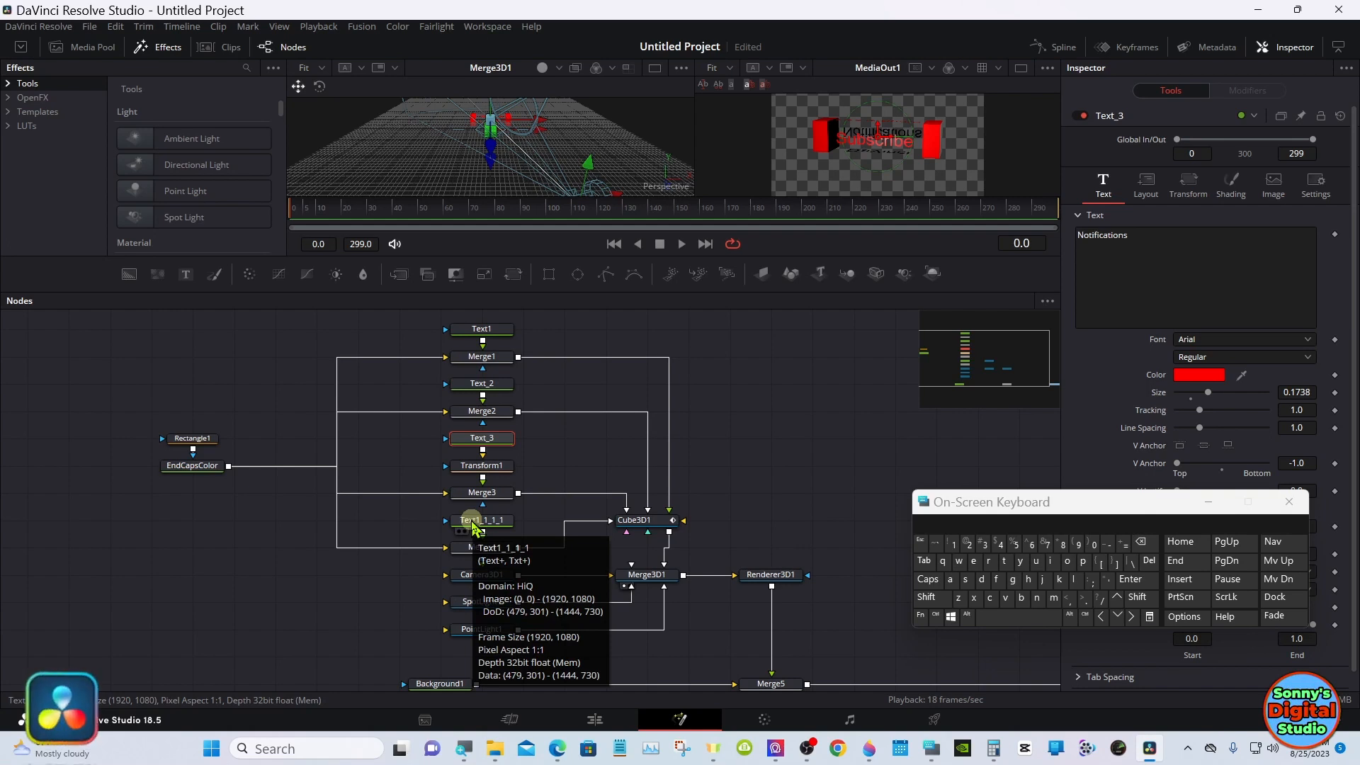
Step: Rename the DaVinci text node, Text1_1_1_1, as Text_4
click(472, 528)
right_click(475, 523)
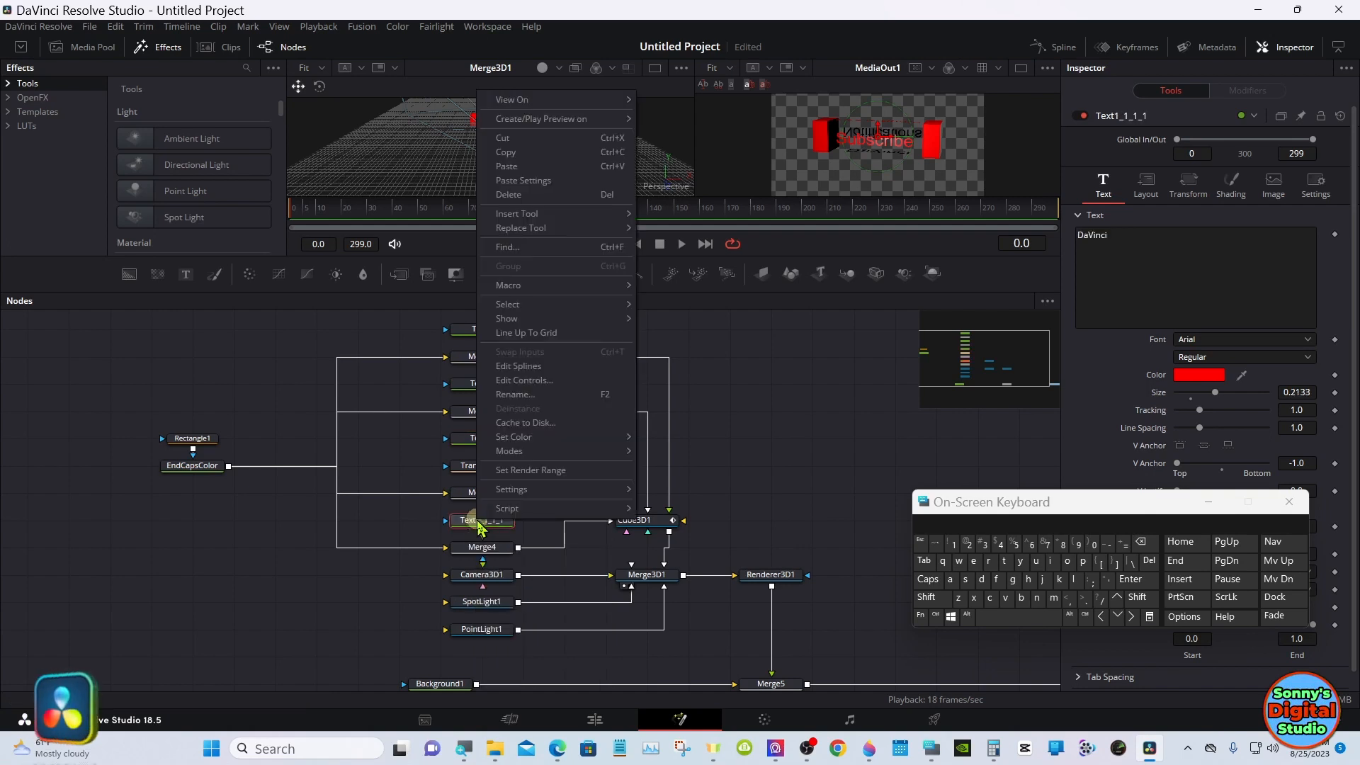
click(530, 396)
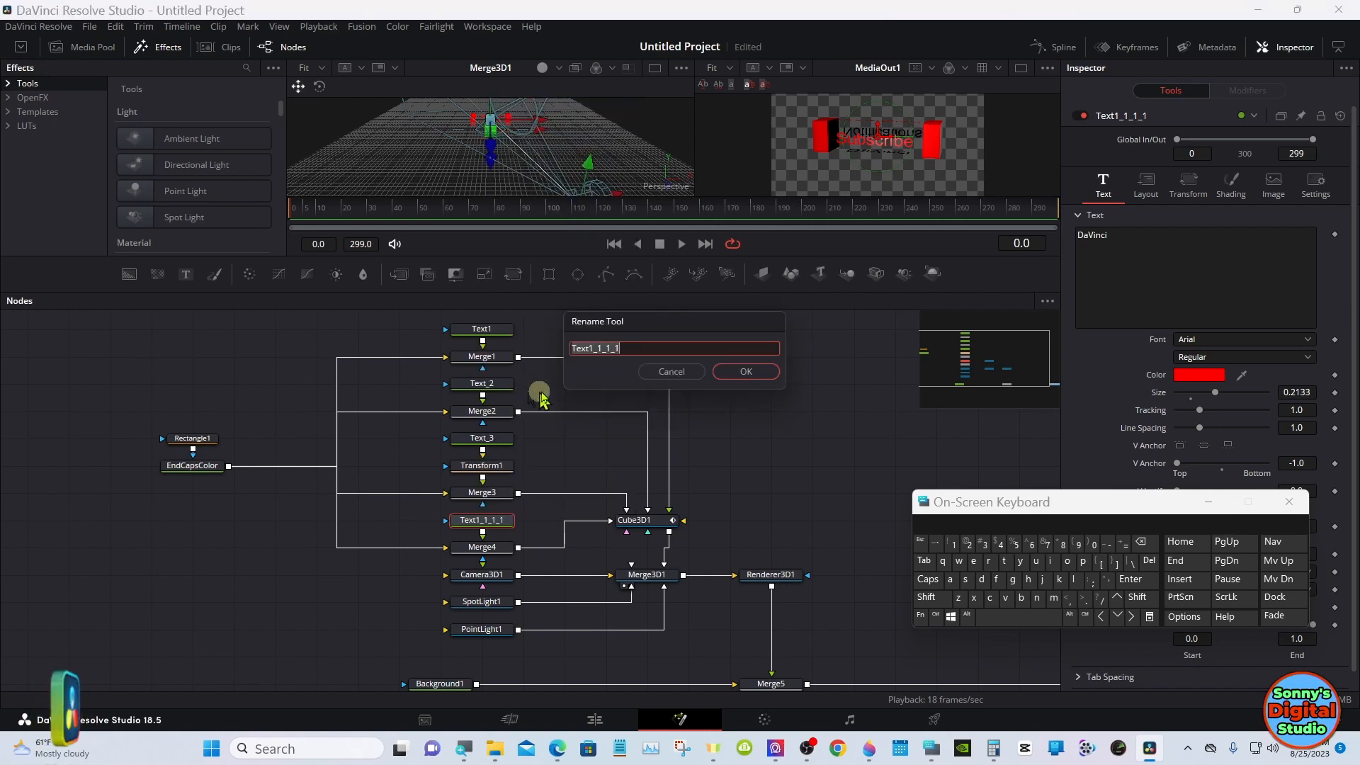
click(625, 349)
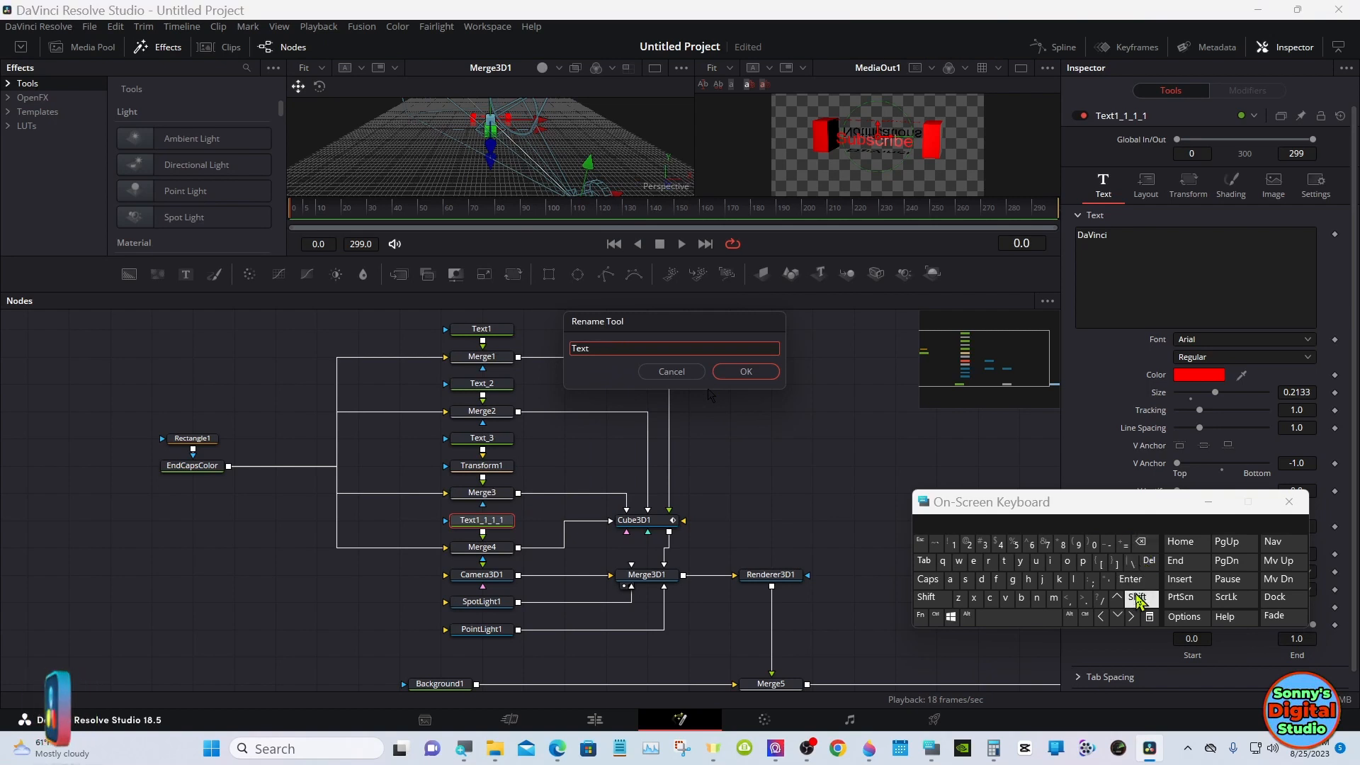
click(1137, 597)
click(1106, 542)
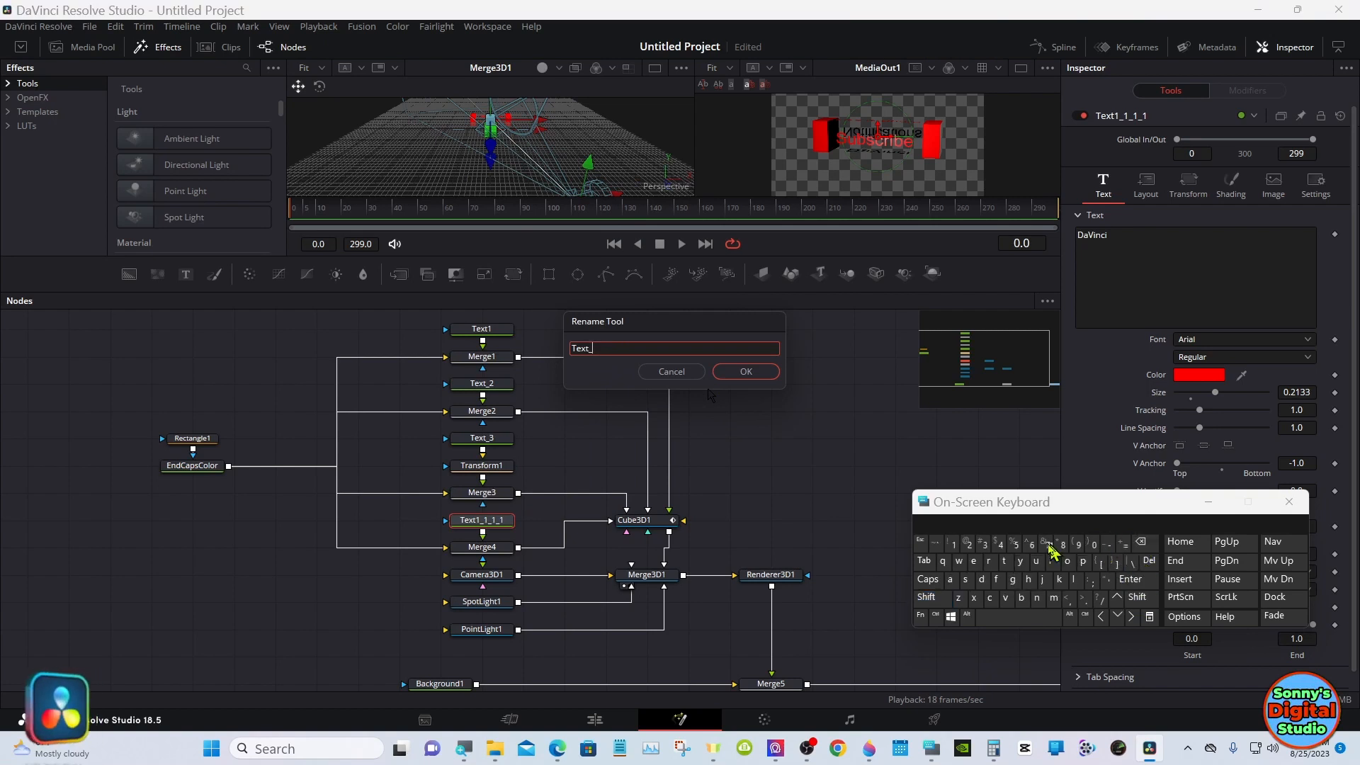
click(746, 372)
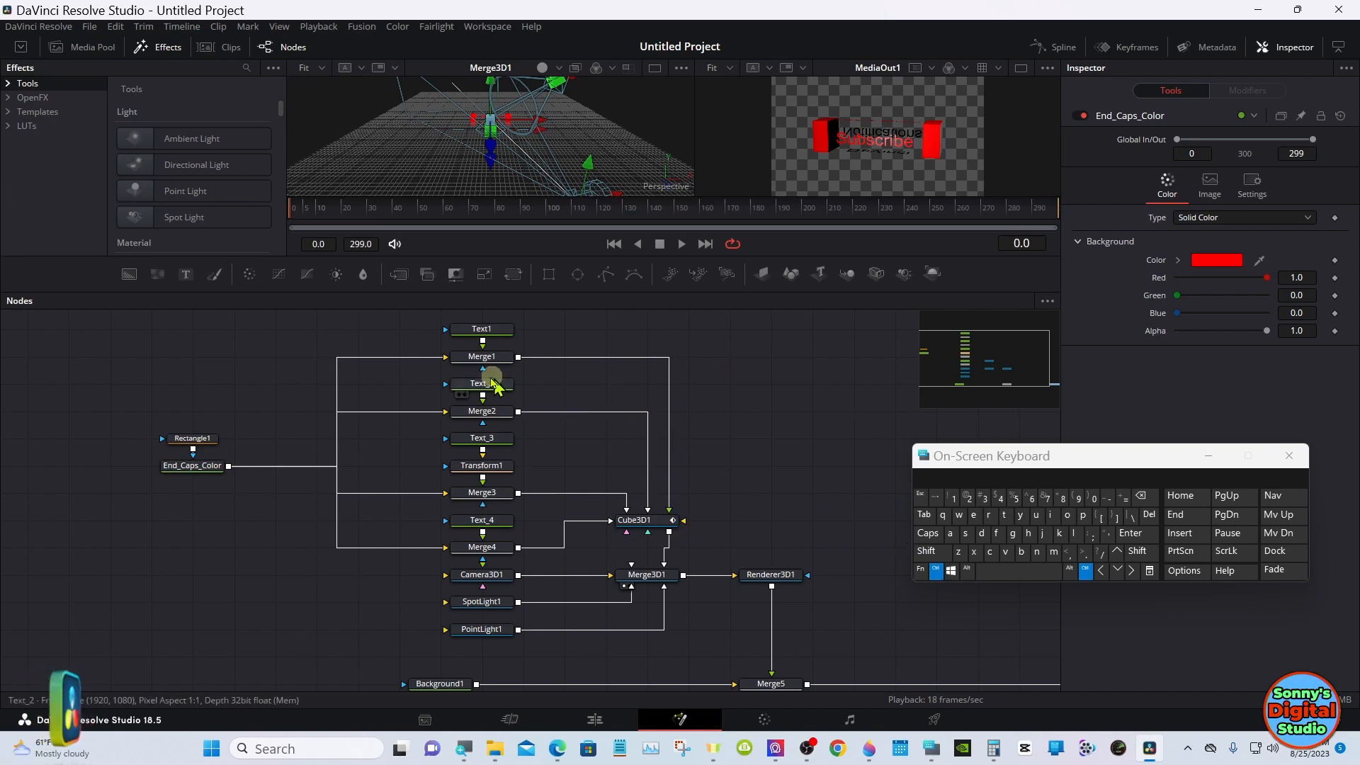
Step: Select the Text1, Text_2, Text_3, Text_4, End_Caps_Color, SpotLight1 and PointLight1 nodes together, in that order
click(475, 330)
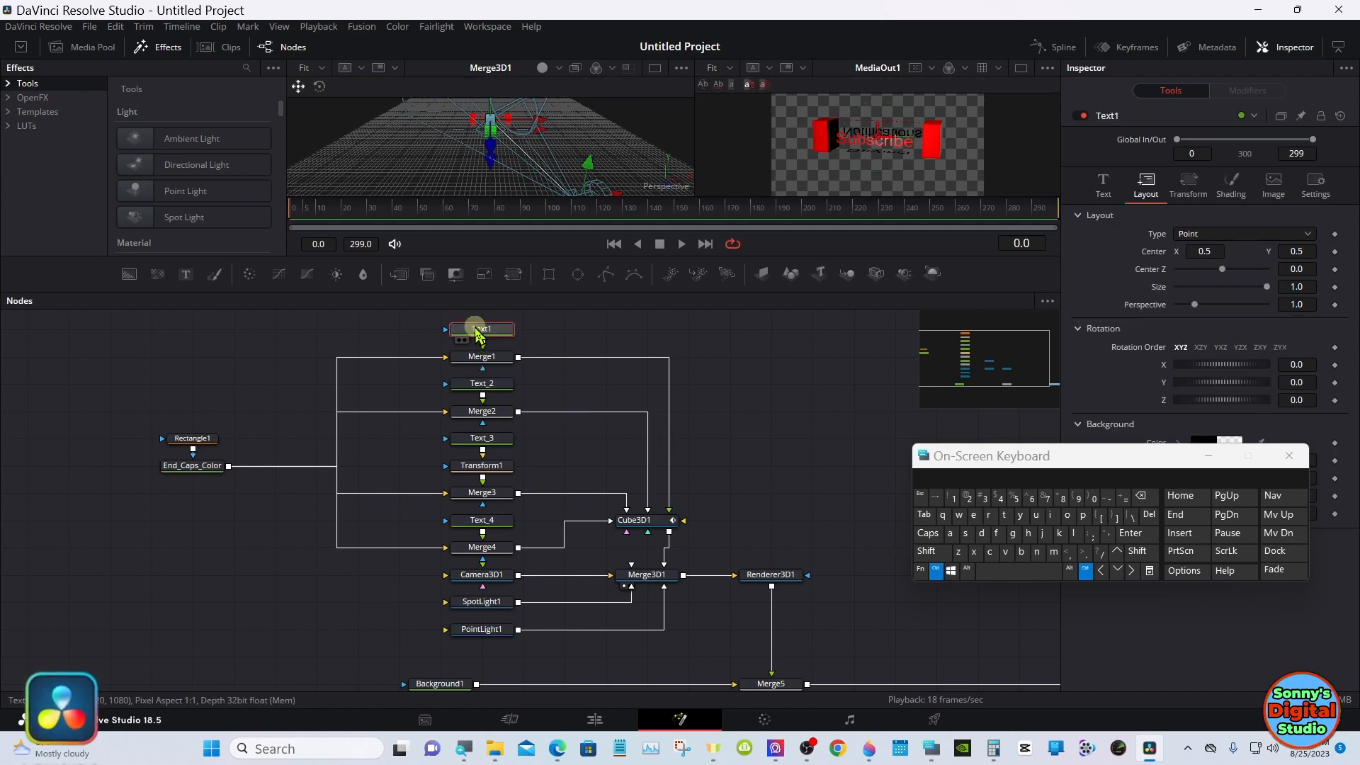
ctrl+click(489, 387)
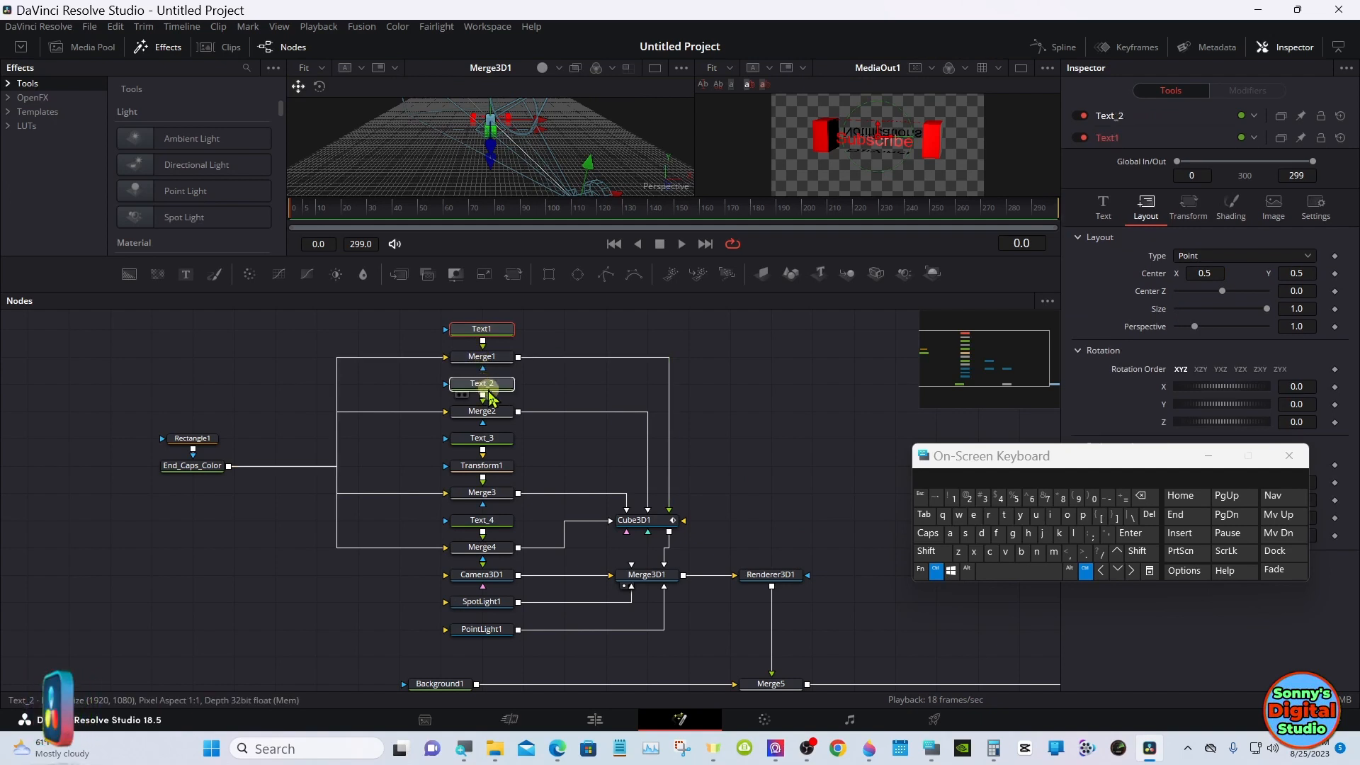
ctrl+click(489, 444)
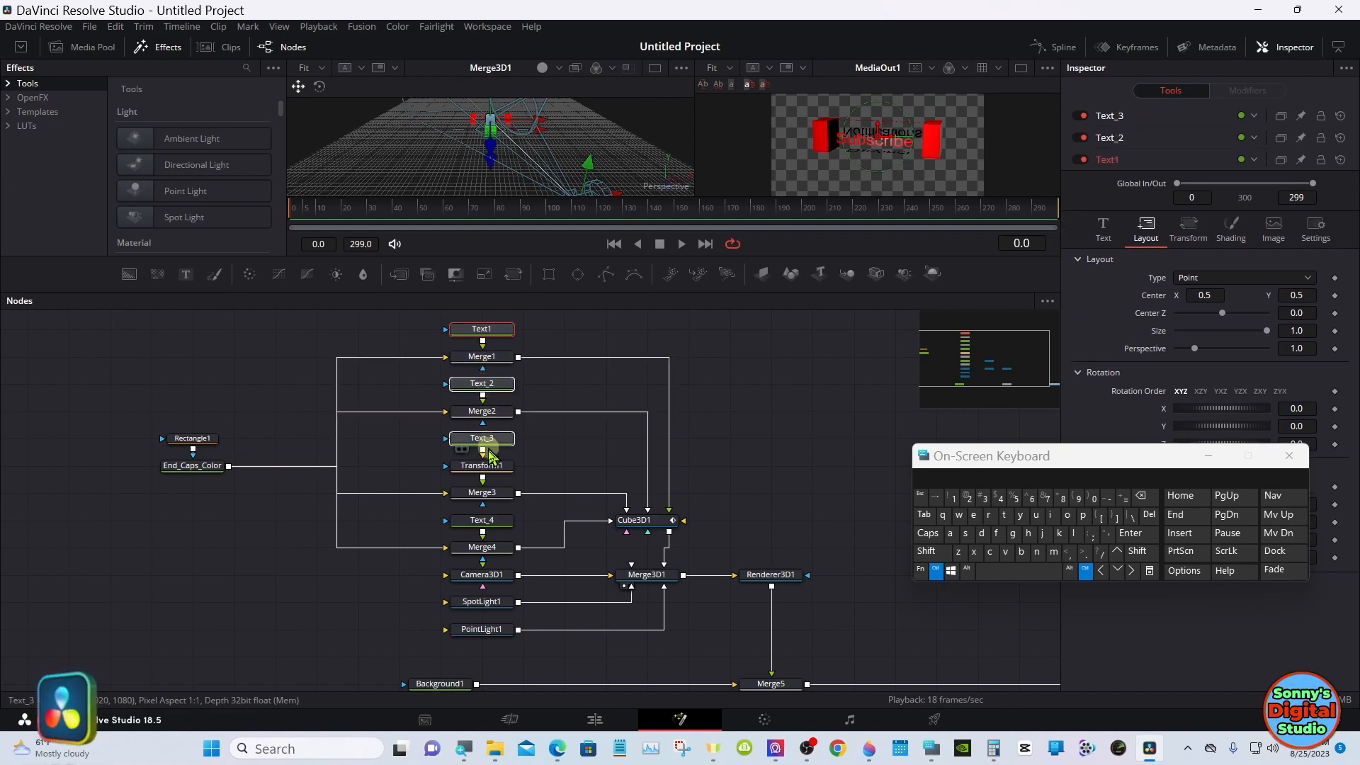
ctrl+click(488, 523)
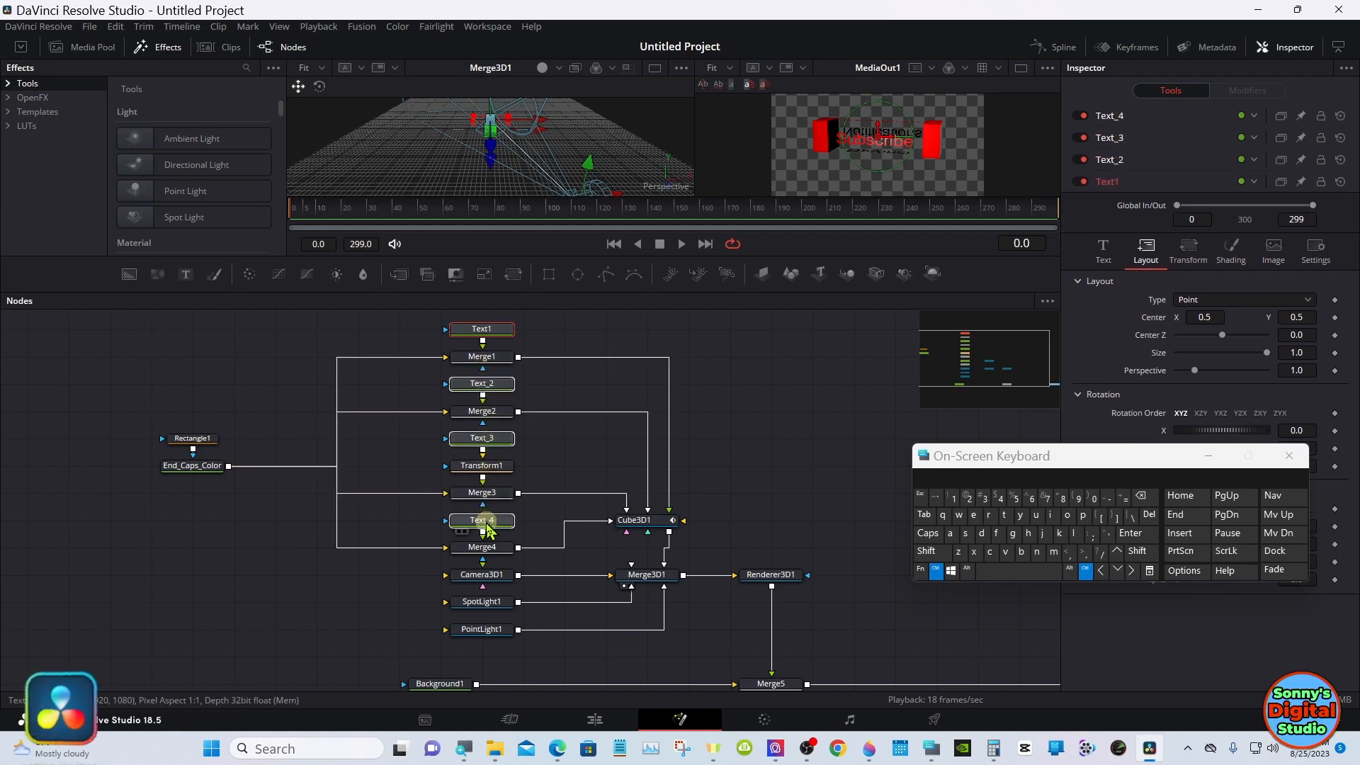
ctrl+click(212, 468)
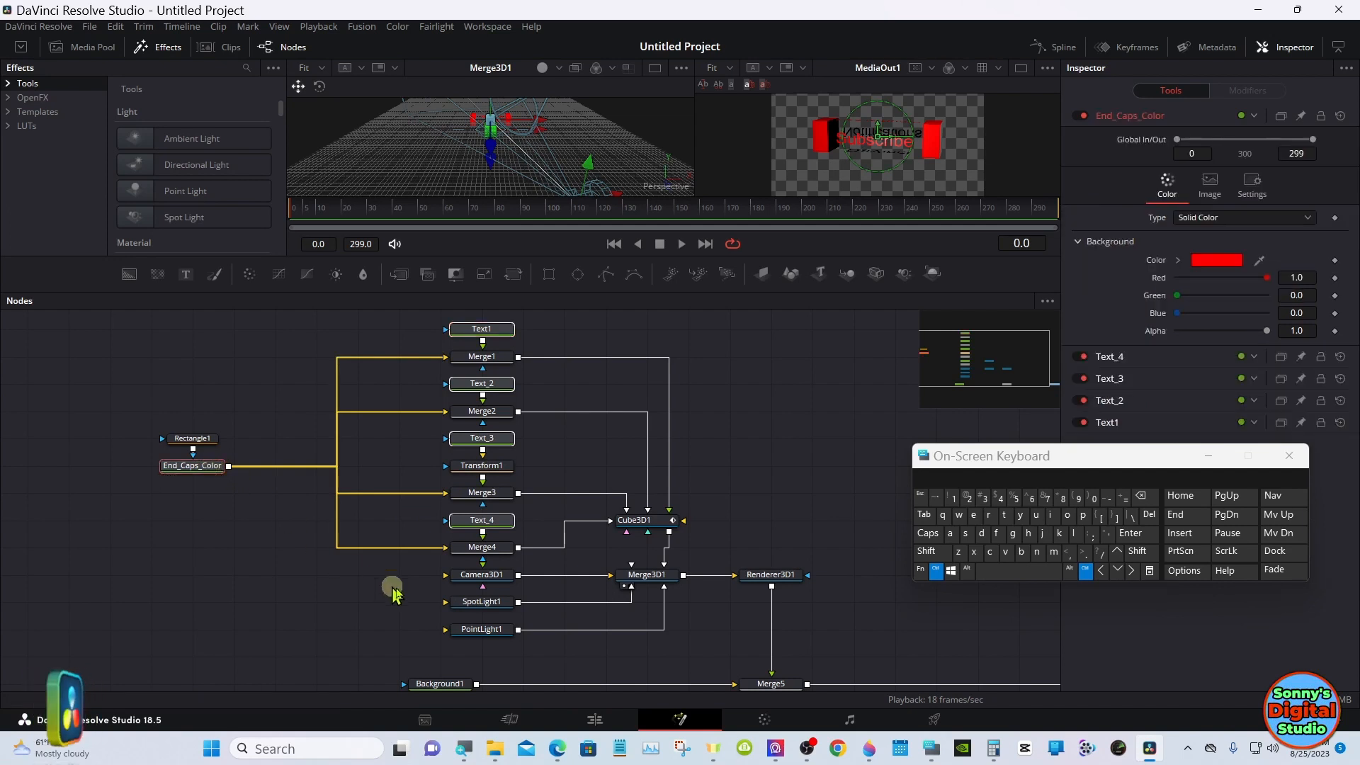
ctrl+click(478, 603)
ctrl+click(482, 629)
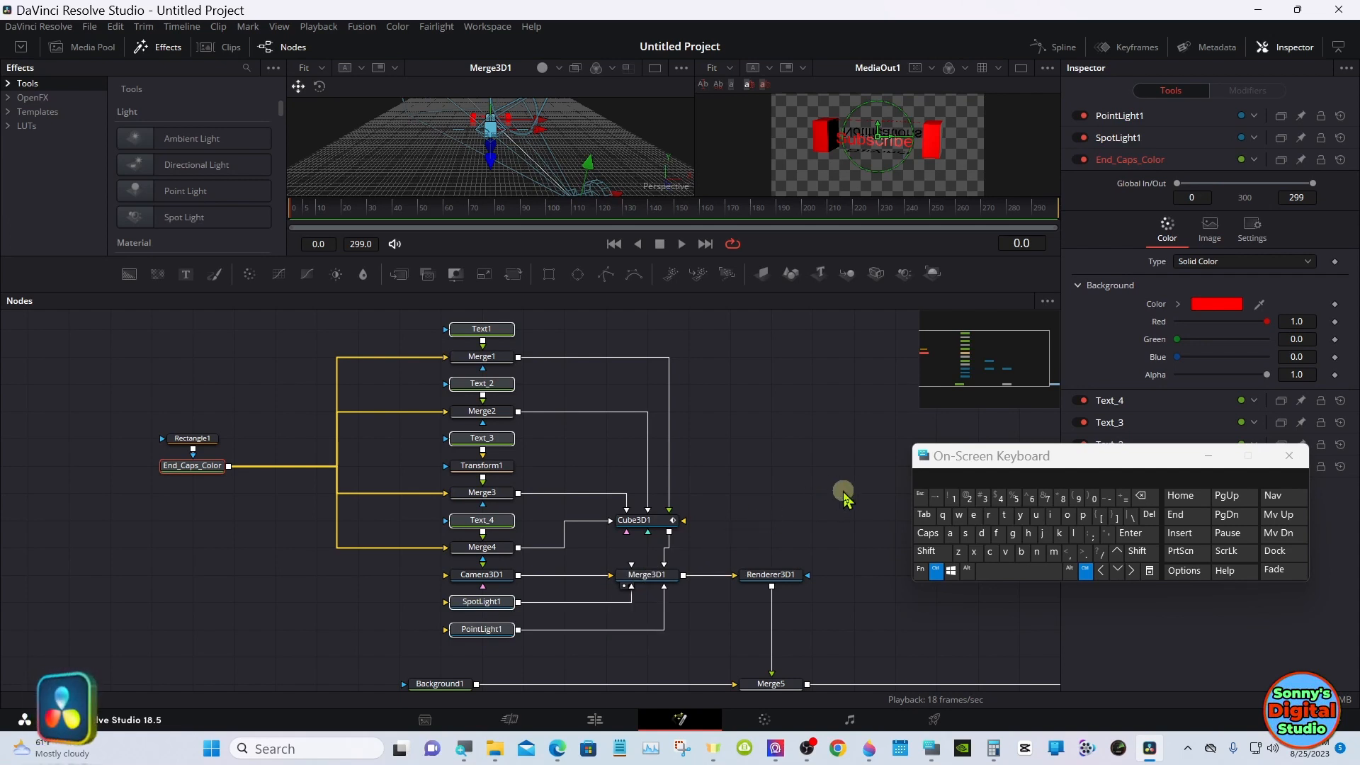
Step: Add all remaining nodes to the selection and start creating a macro from them
click(953, 536)
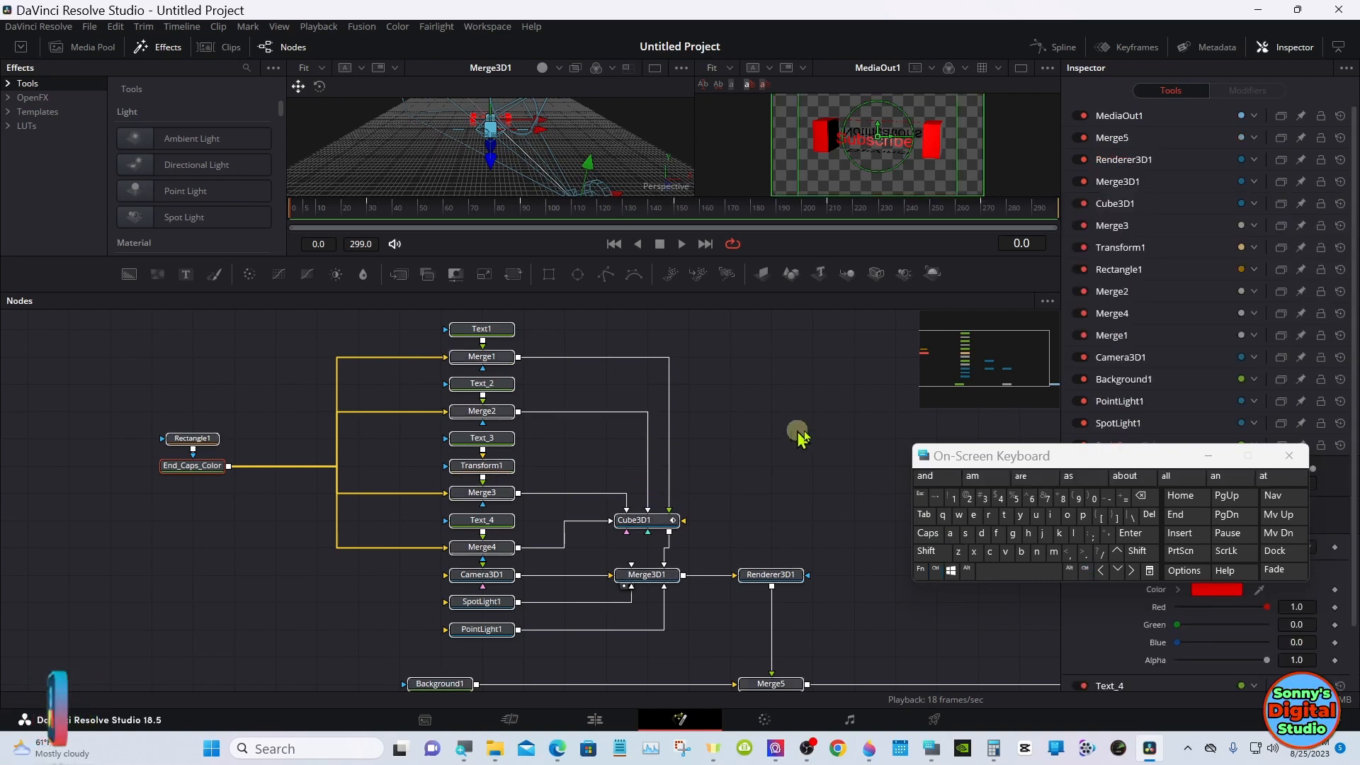
drag(982, 402, 983, 365)
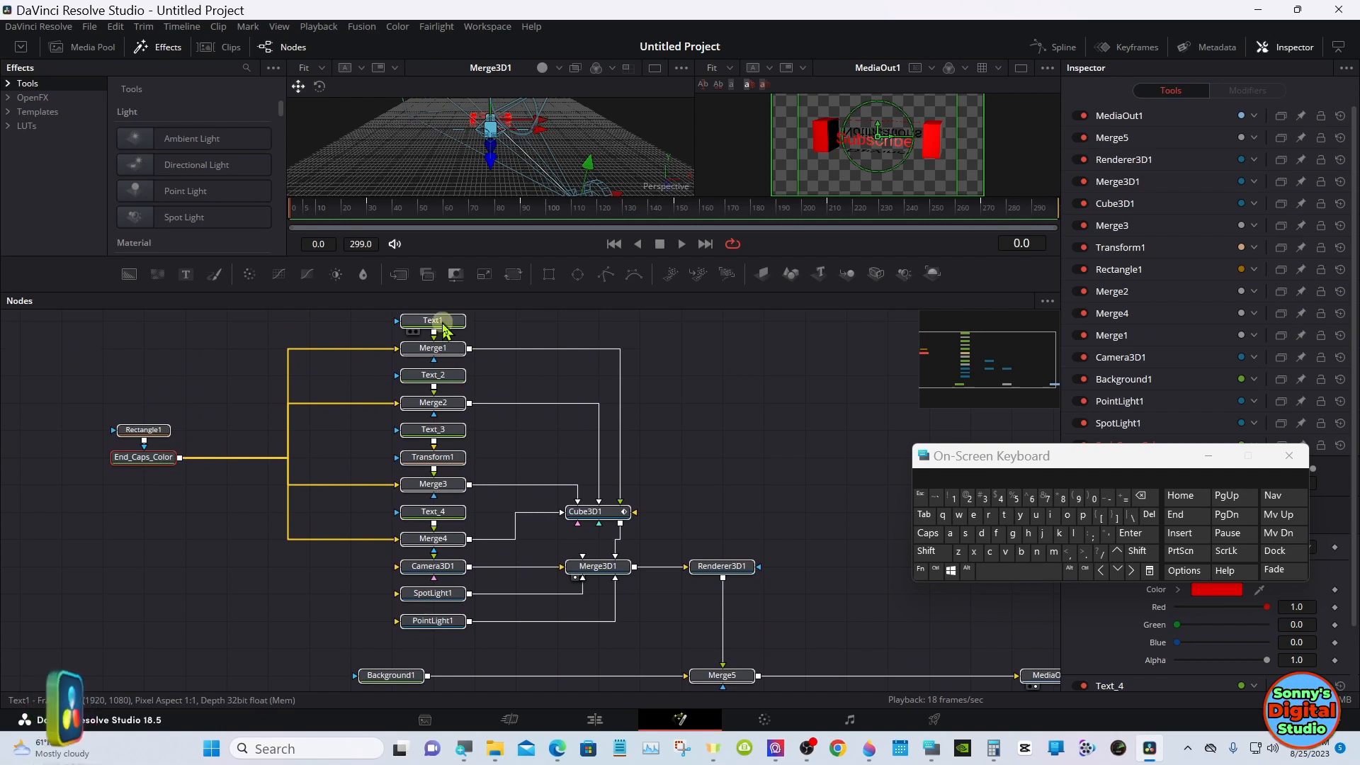
mouse_move(443, 328)
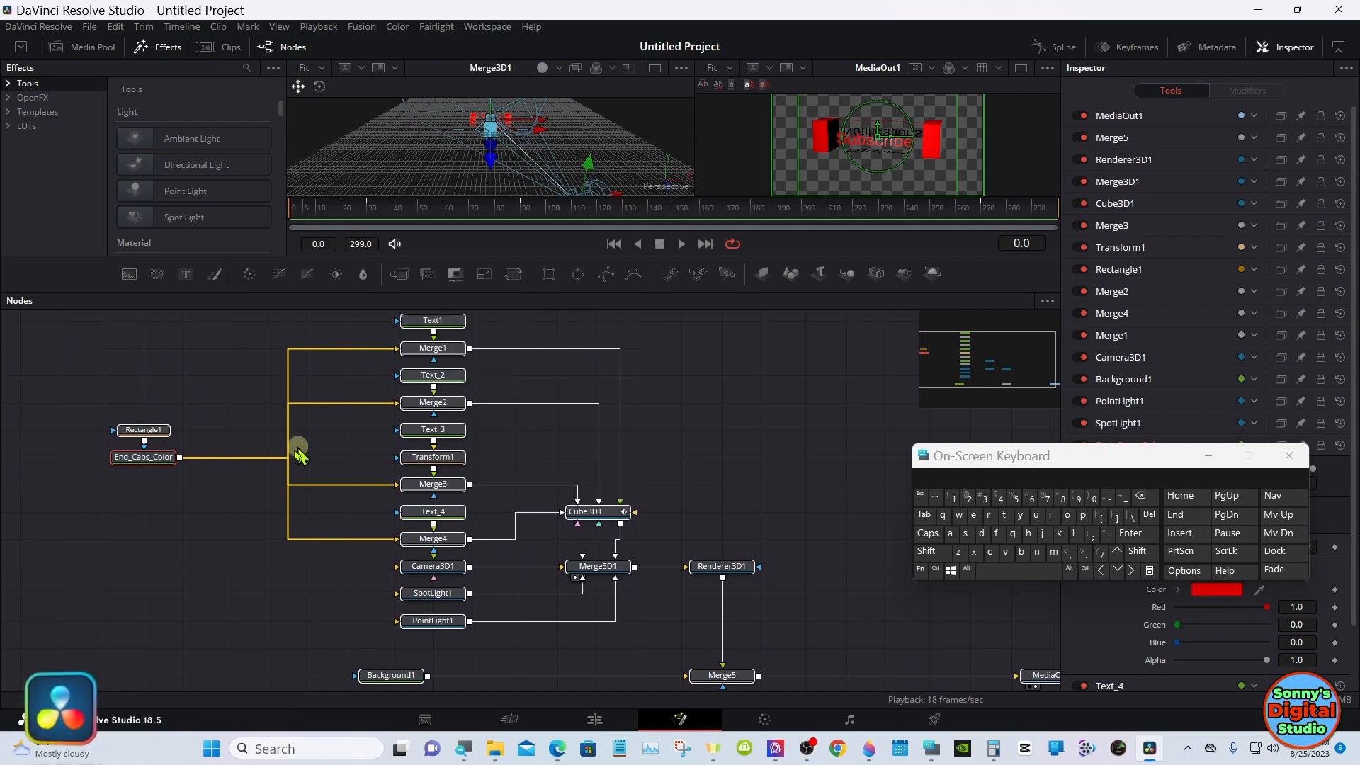
right_click(158, 462)
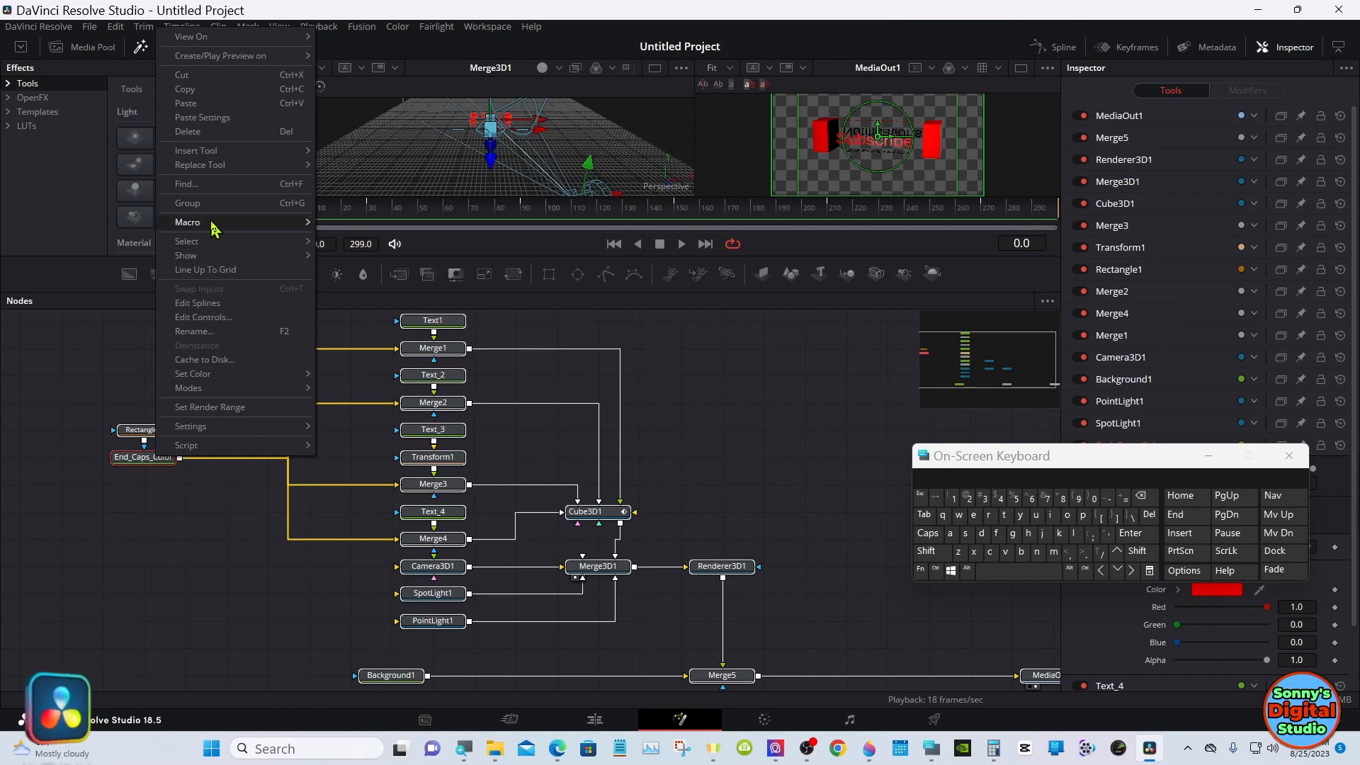
mouse_move(213, 226)
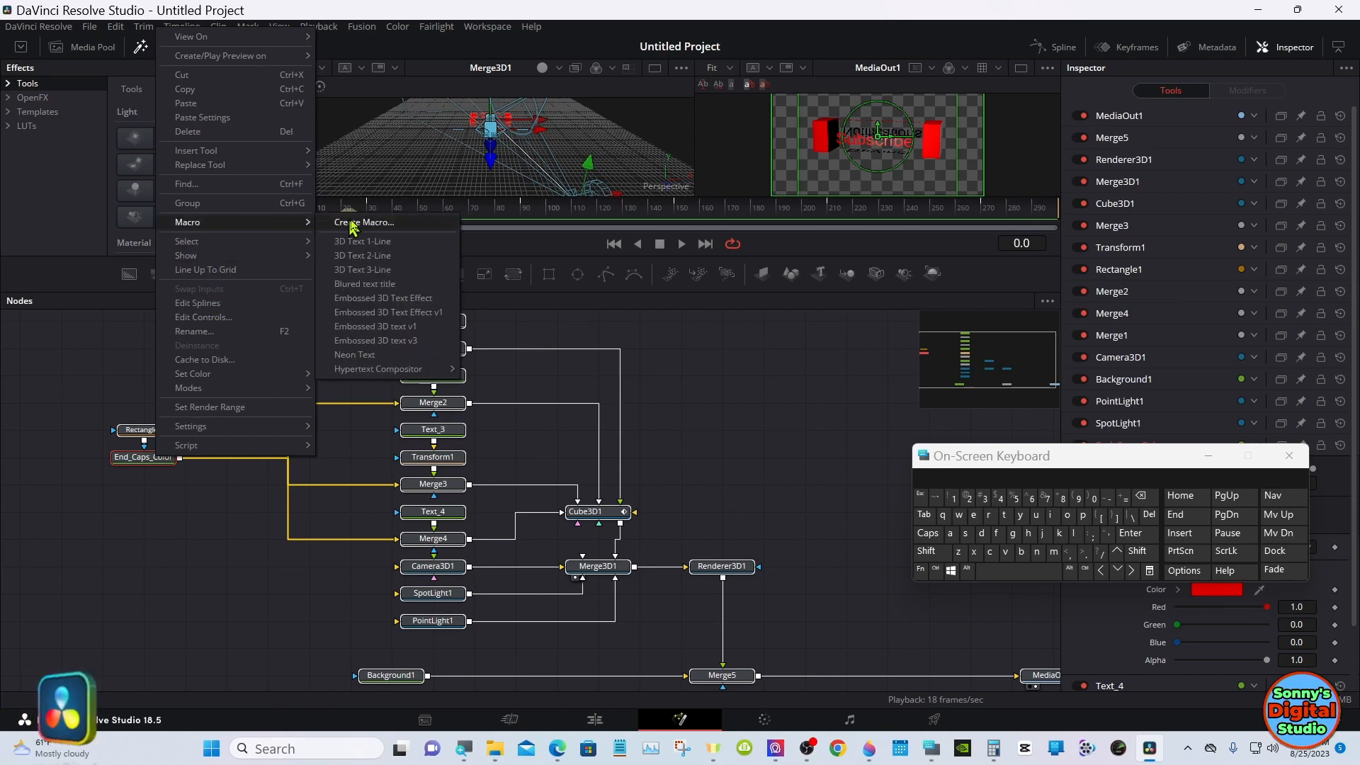
click(407, 230)
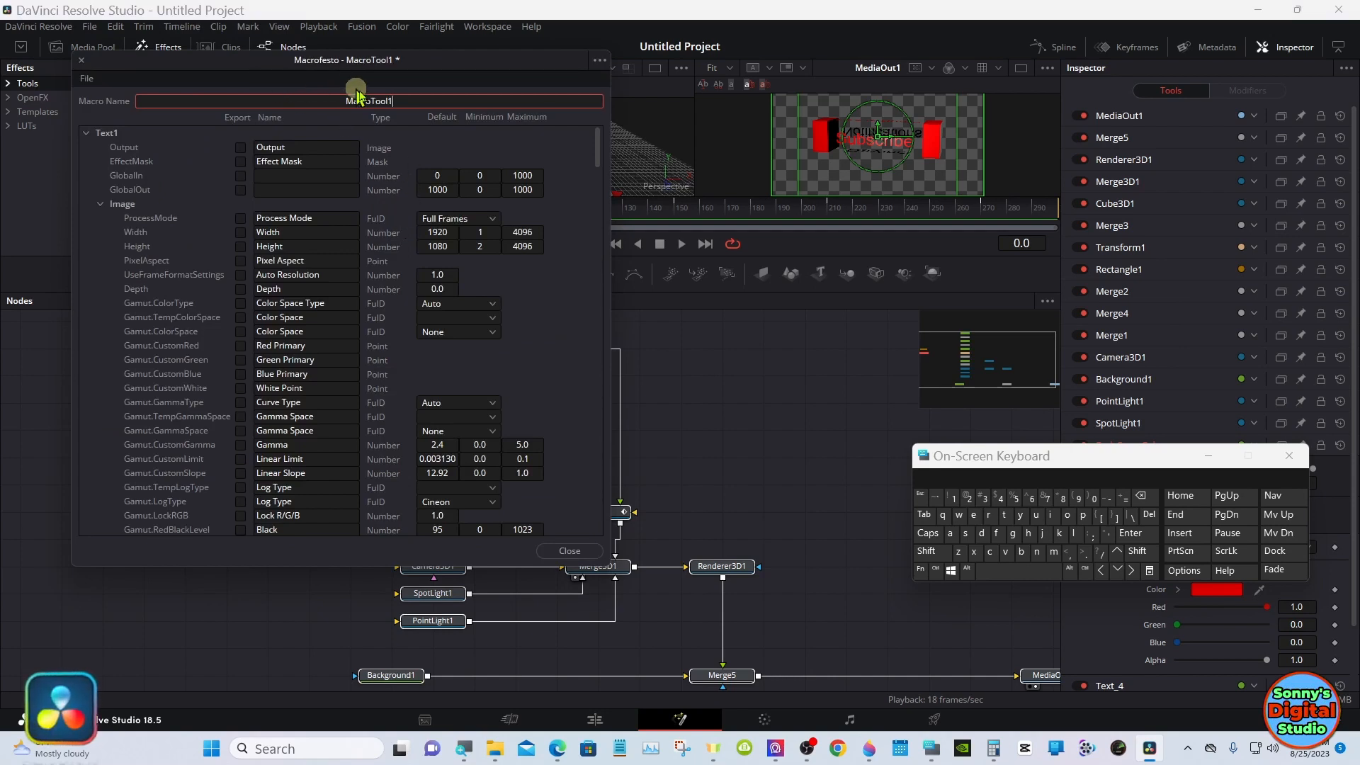
Step: Name the macro "Square tube text replace sub_btn 2"
drag(180, 63, 435, 171)
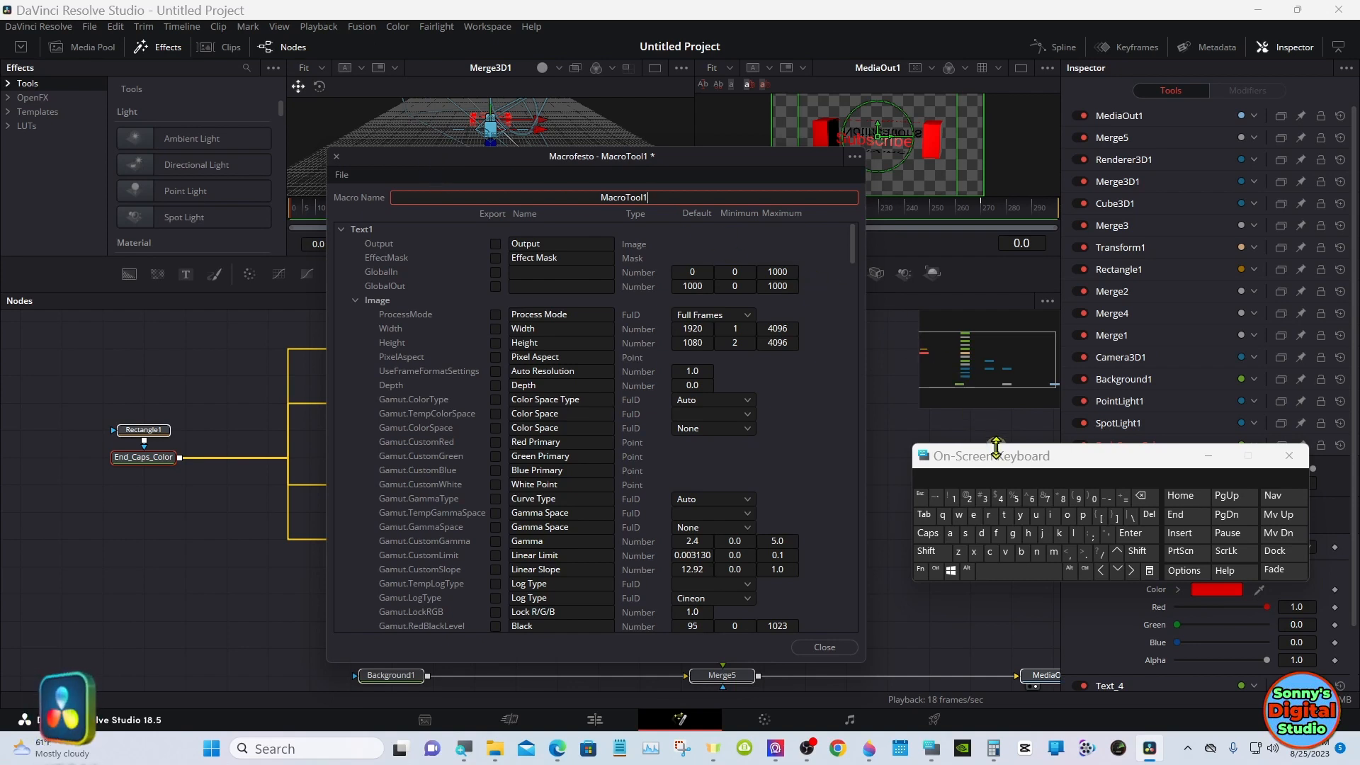
drag(1004, 460, 863, 439)
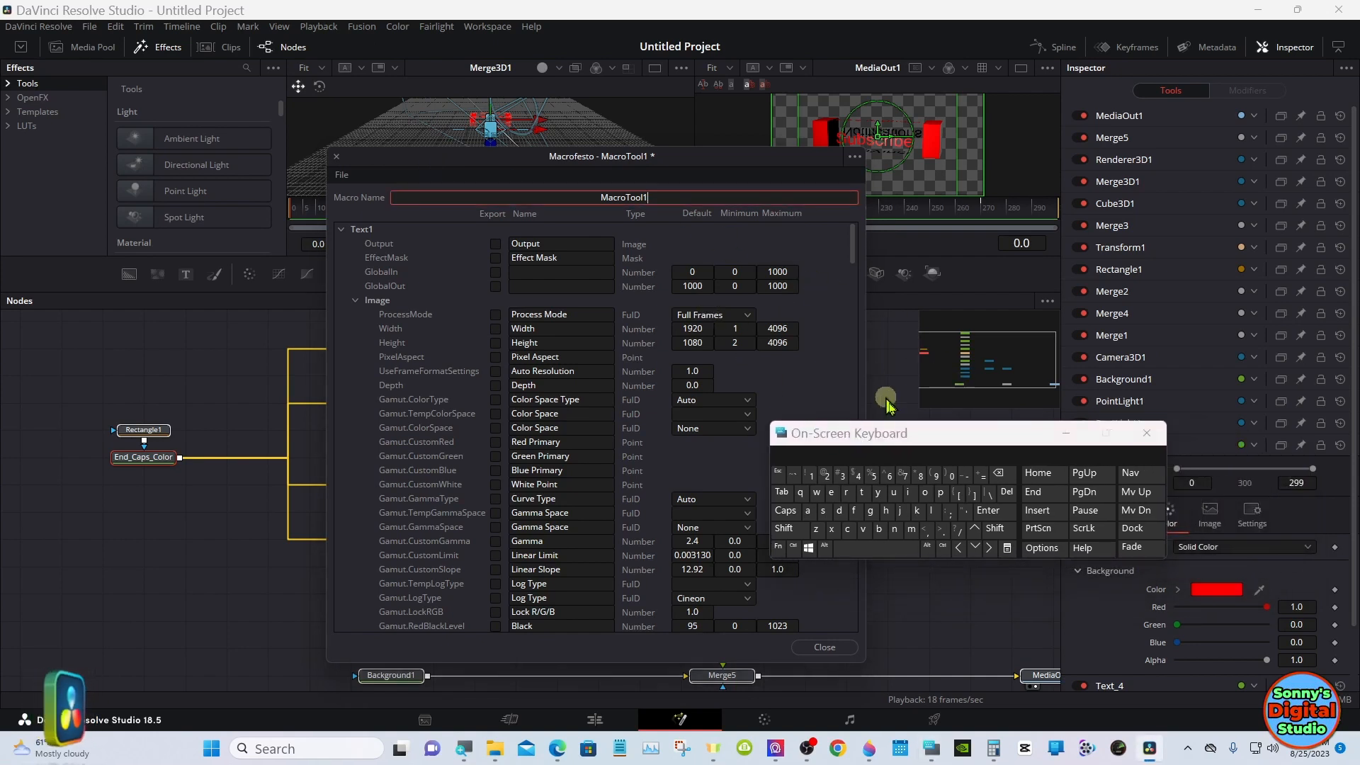
click(1002, 476)
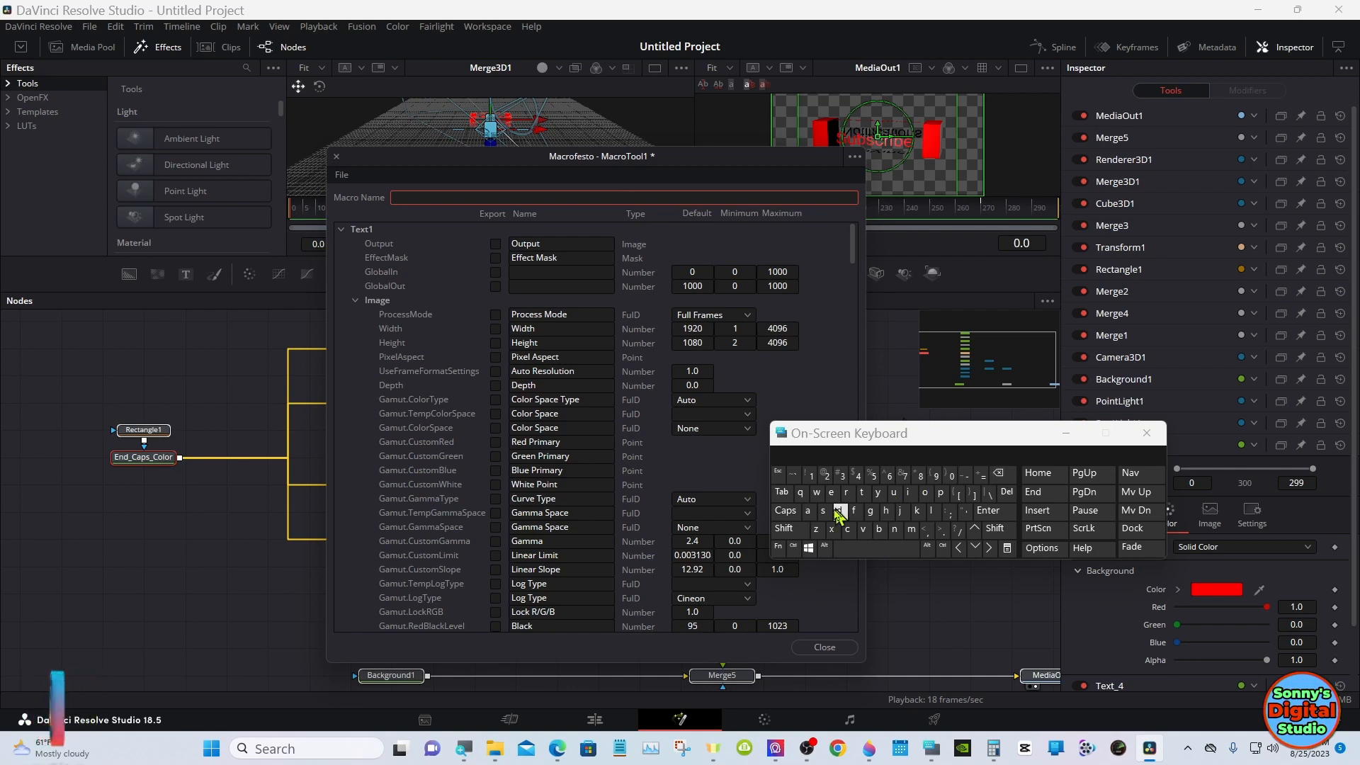
text(S)
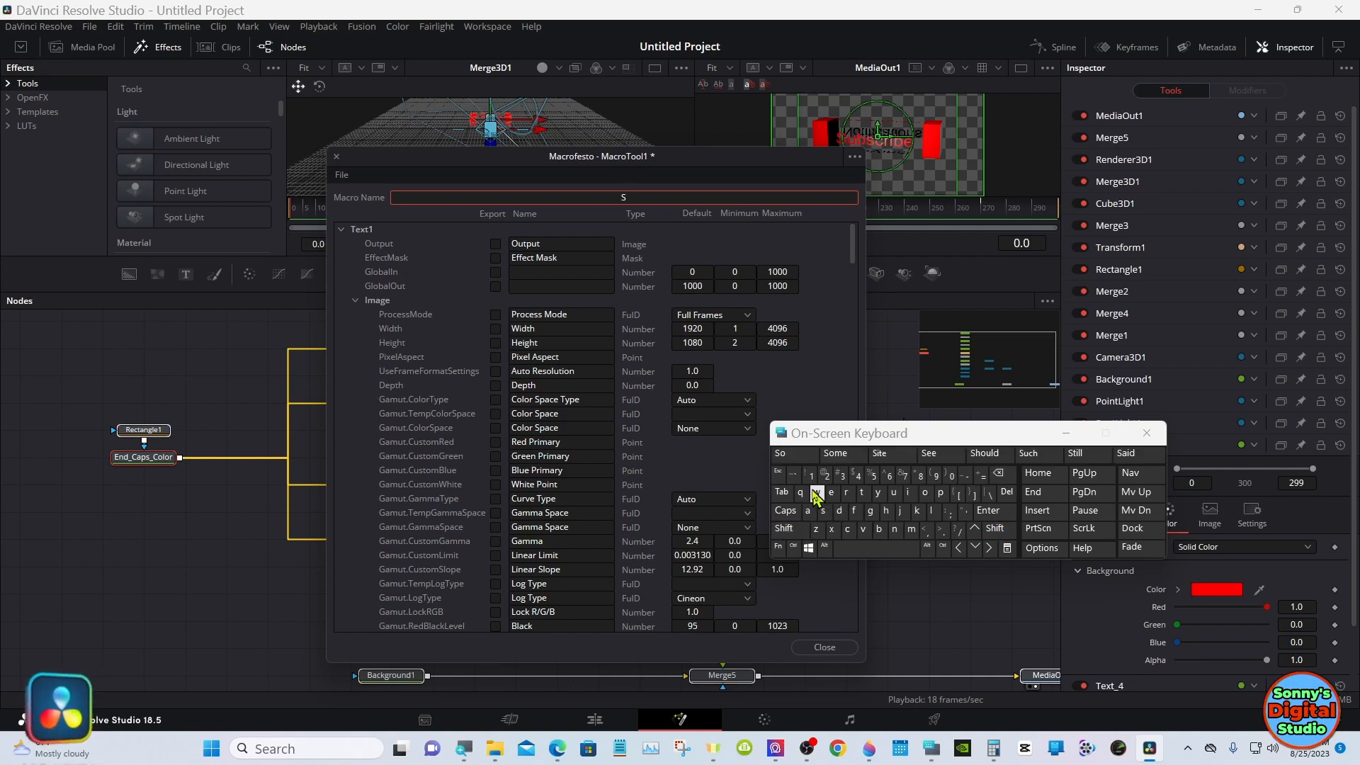
text(quare tub)
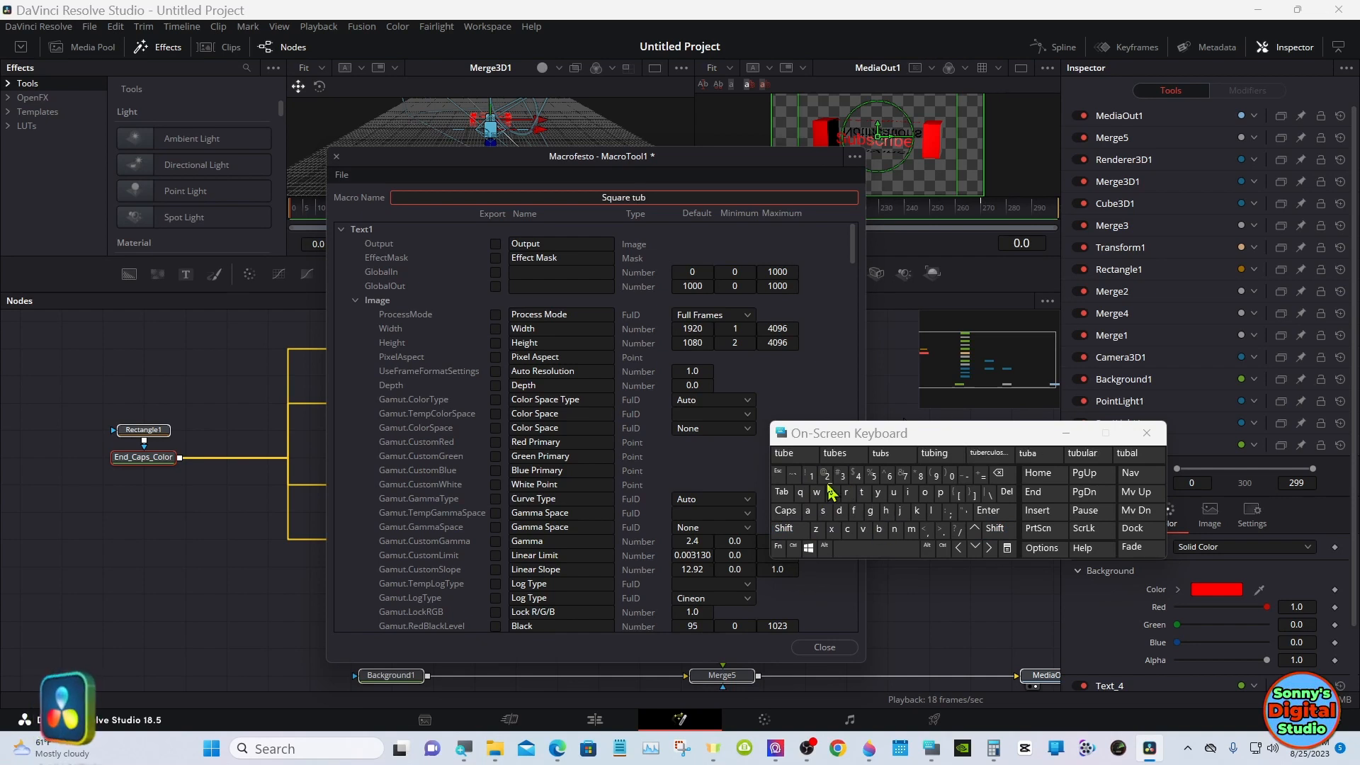
text(e text )
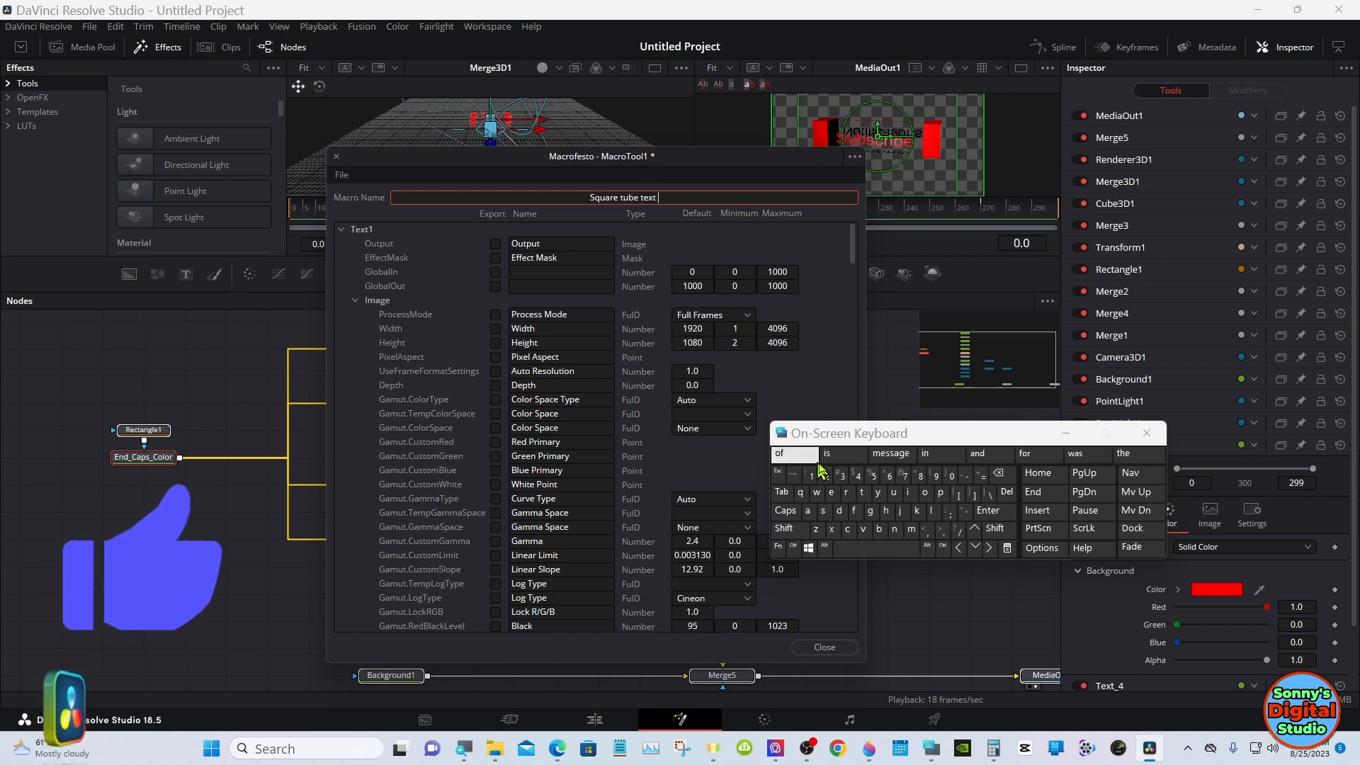
text(replace s)
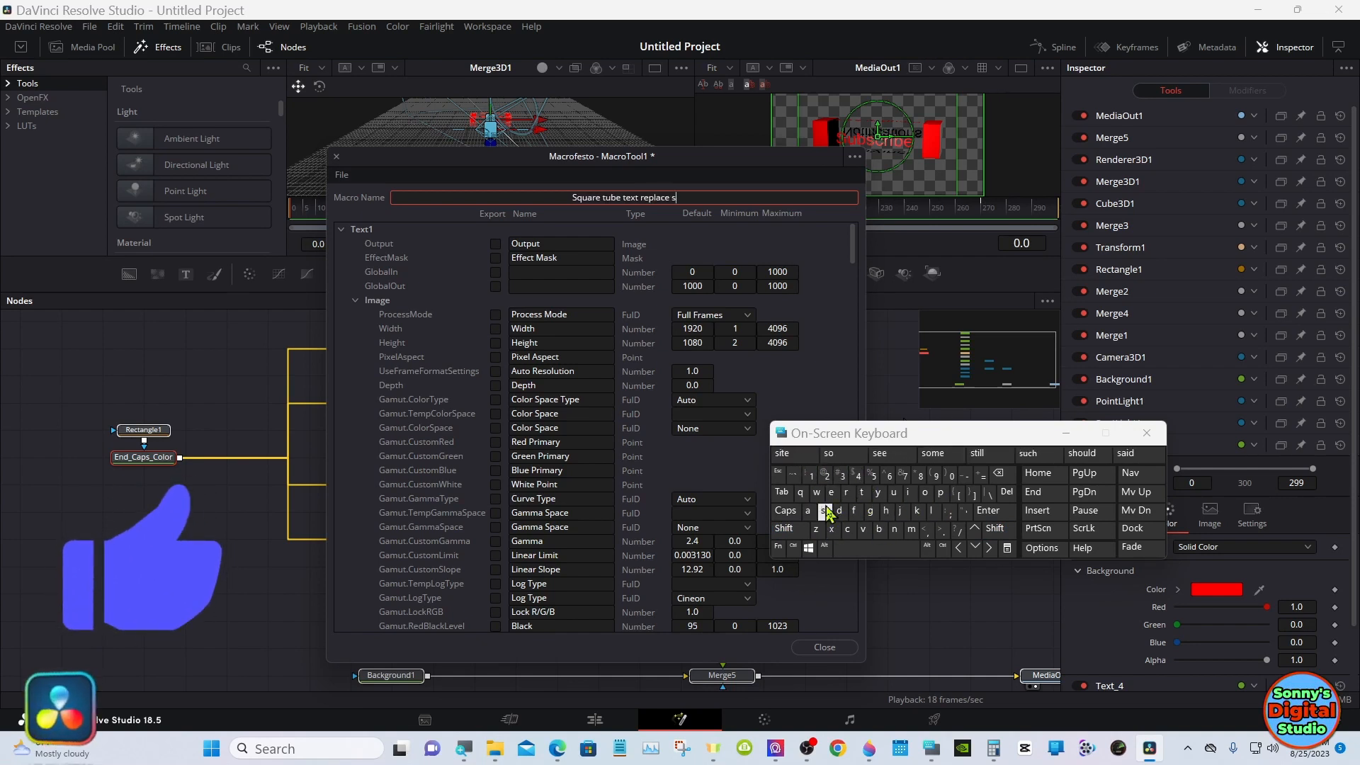
text(ub_btn )
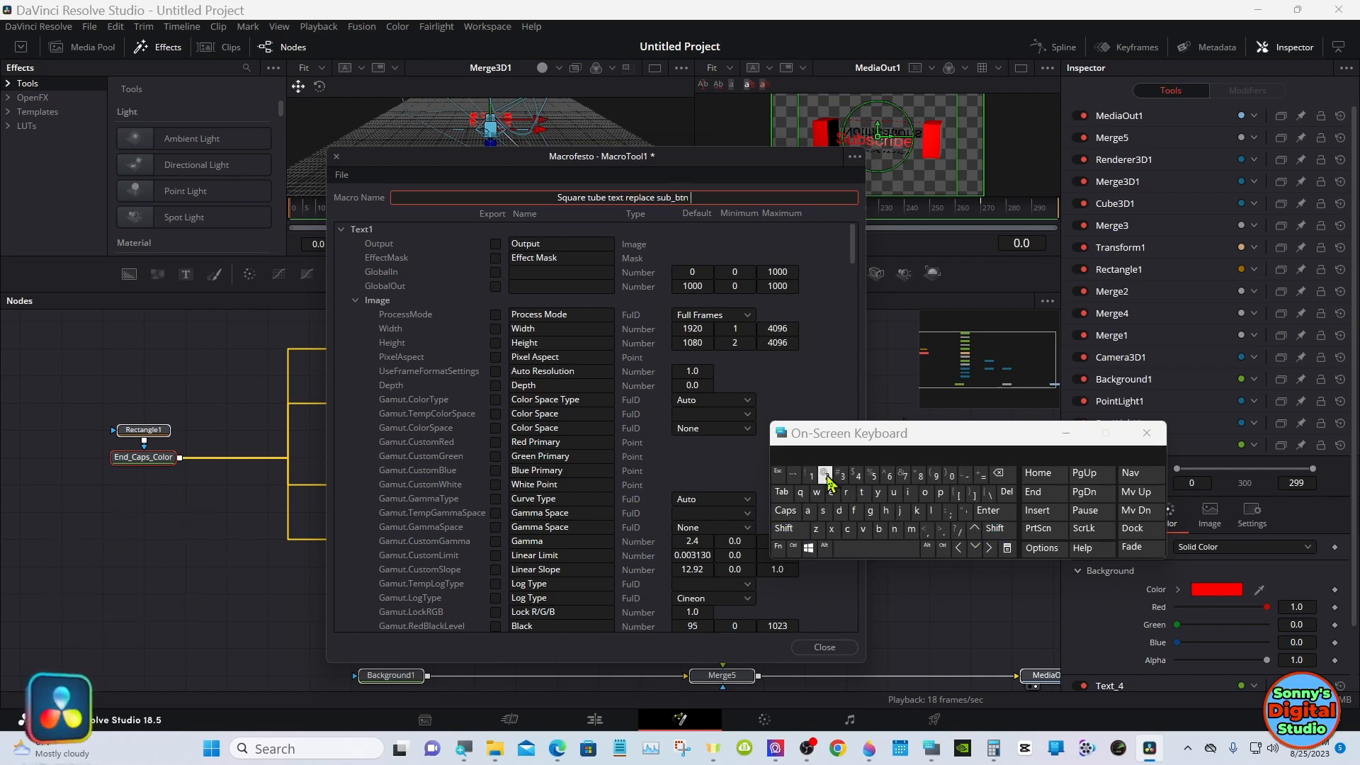
text(2)
click(827, 386)
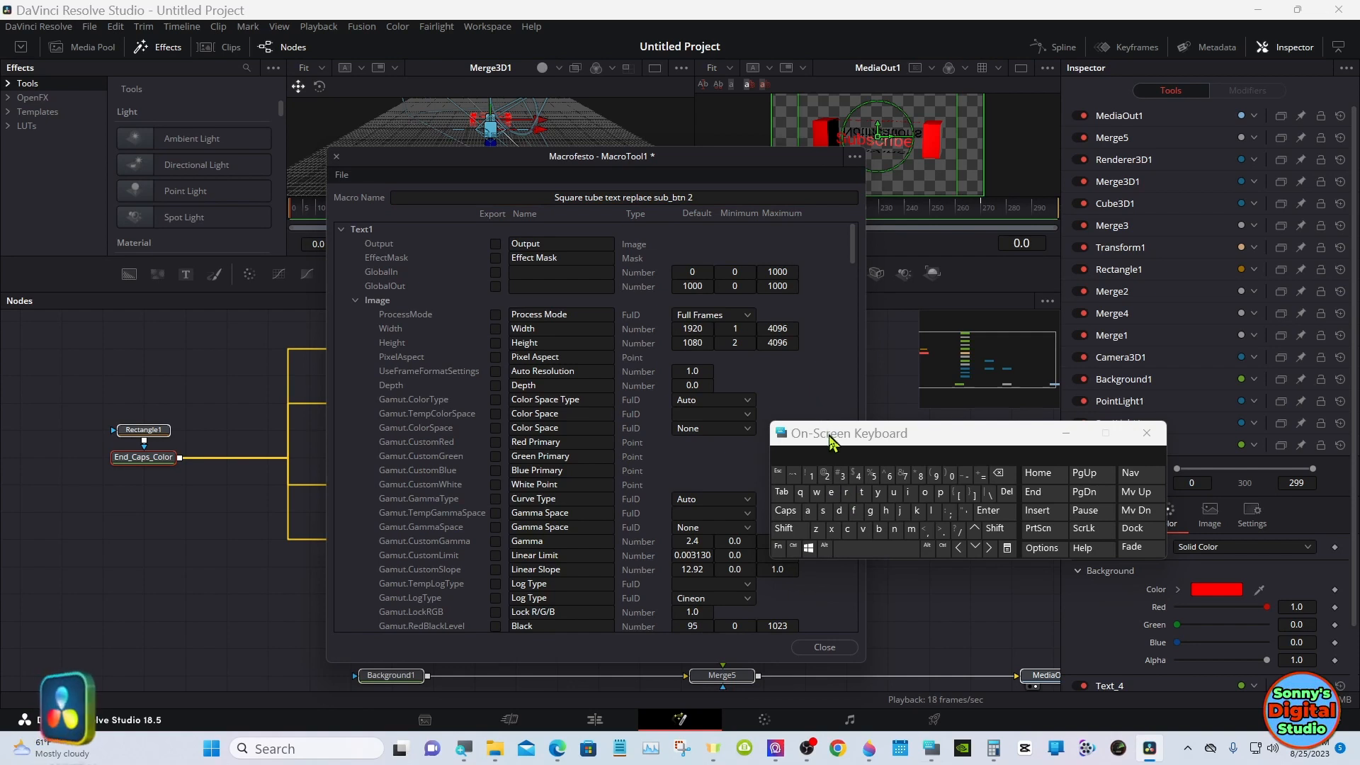
drag(829, 434, 904, 476)
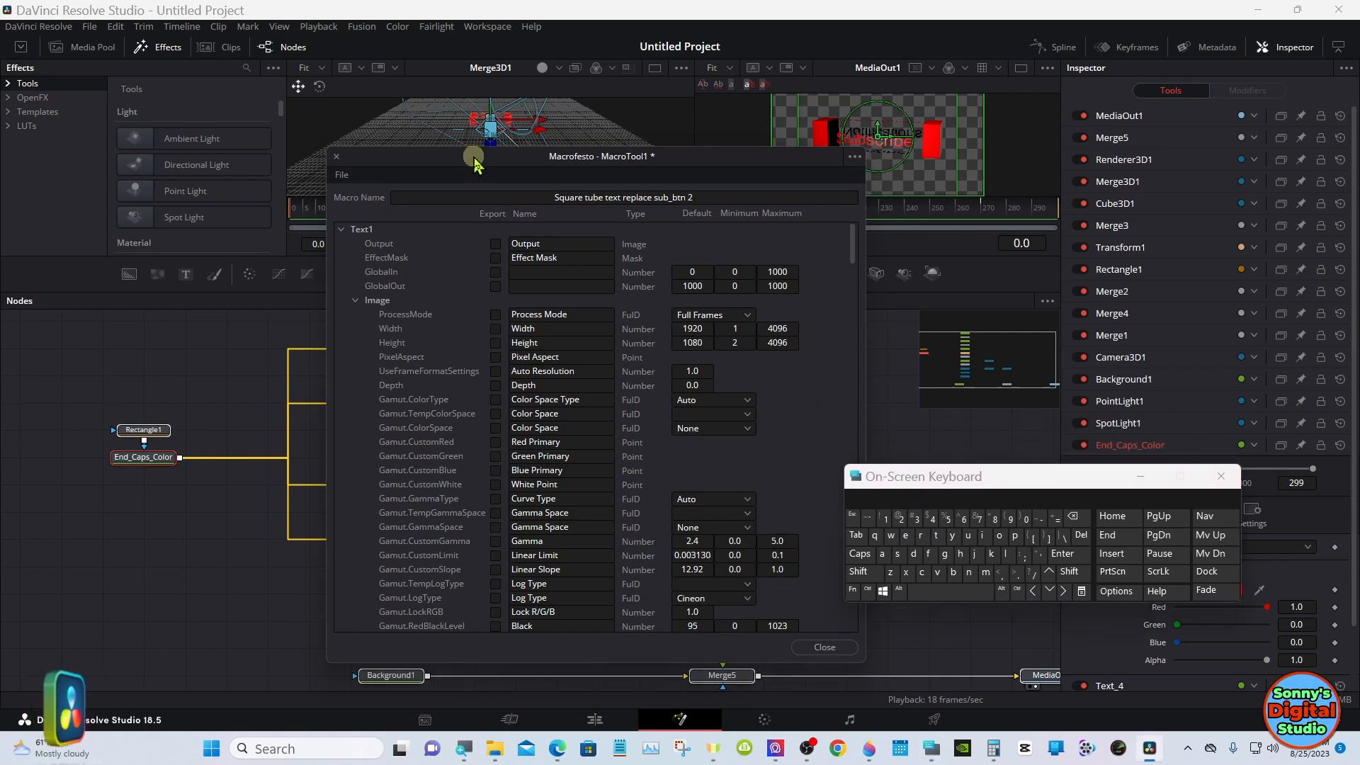
Step: Mark Text1's Output, styled text, font, style, color, green, blue, alpha, size, tracking and vertical justification (top, center, bottom) for export in the macro
drag(475, 161, 467, 91)
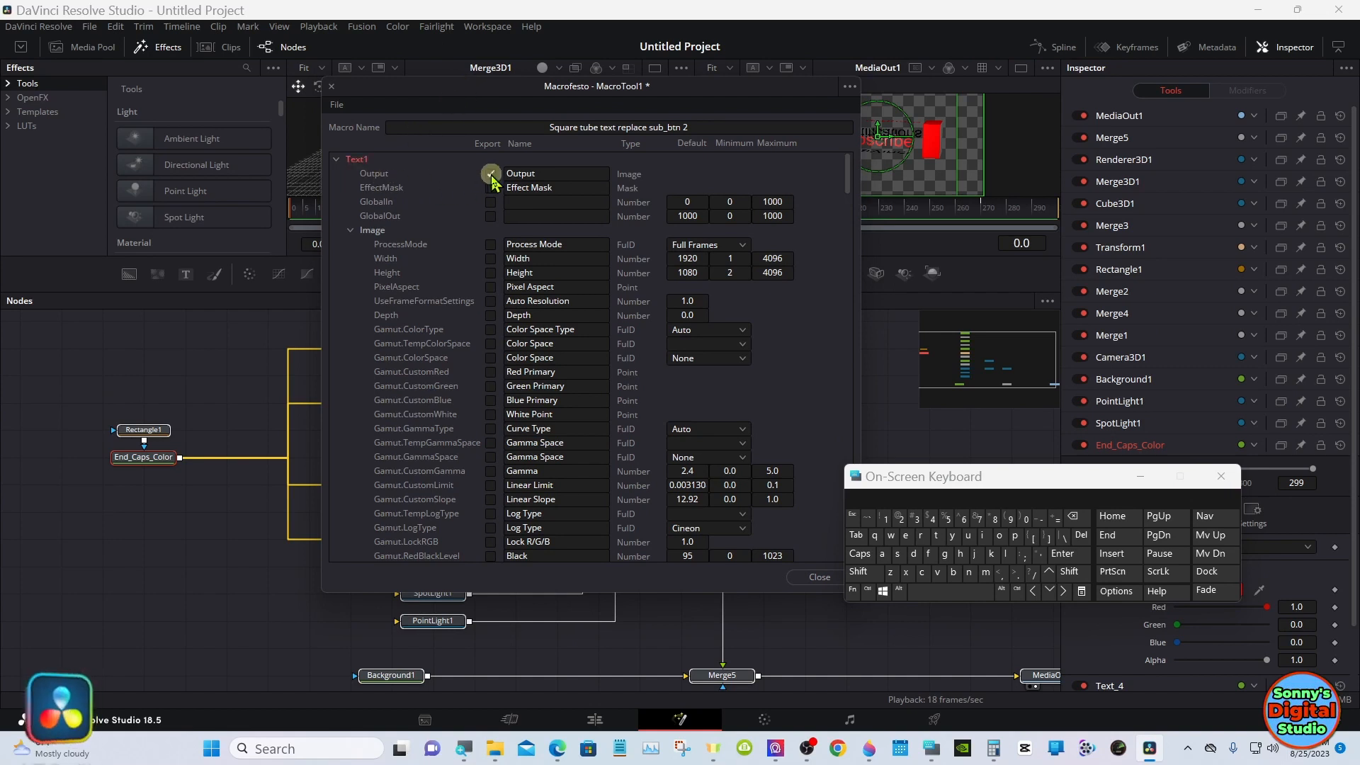
click(350, 229)
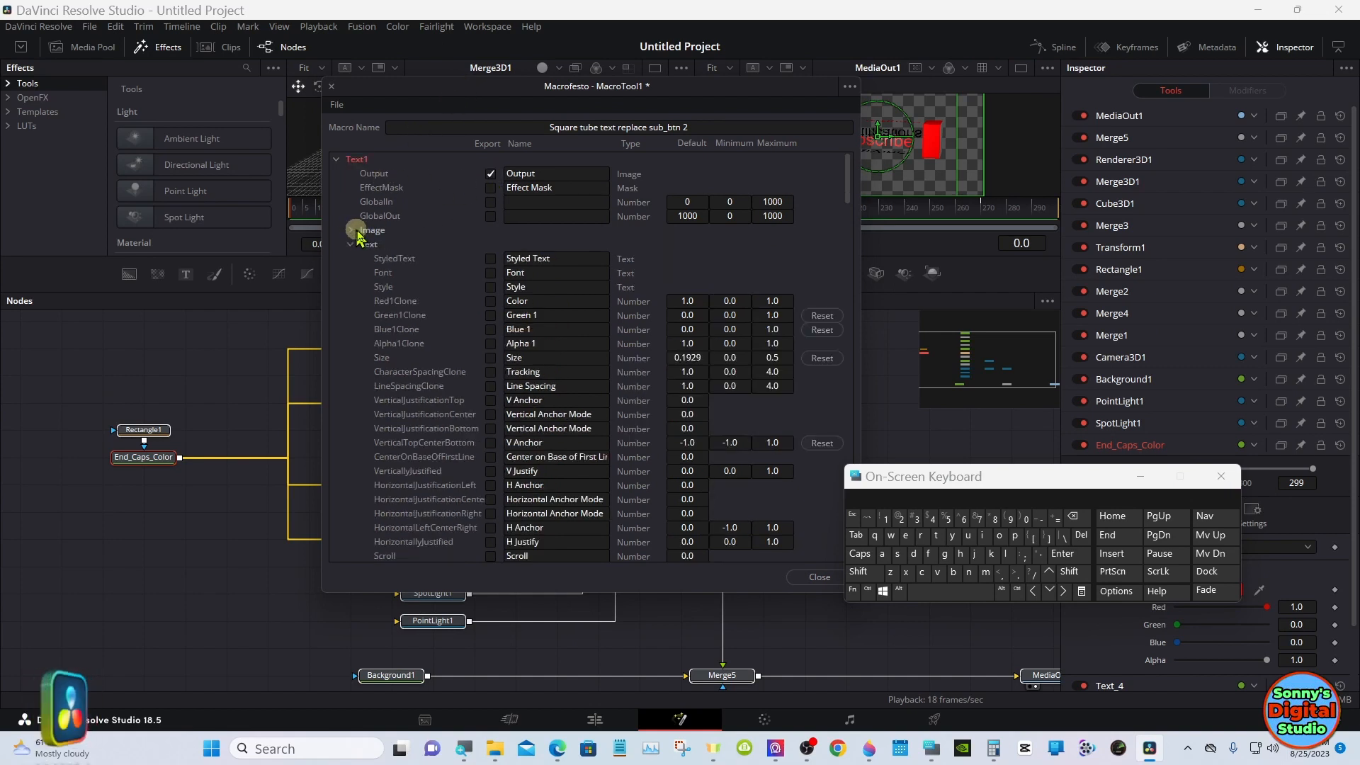
click(489, 258)
click(489, 272)
click(490, 287)
click(489, 300)
click(489, 314)
click(490, 329)
click(489, 343)
click(490, 372)
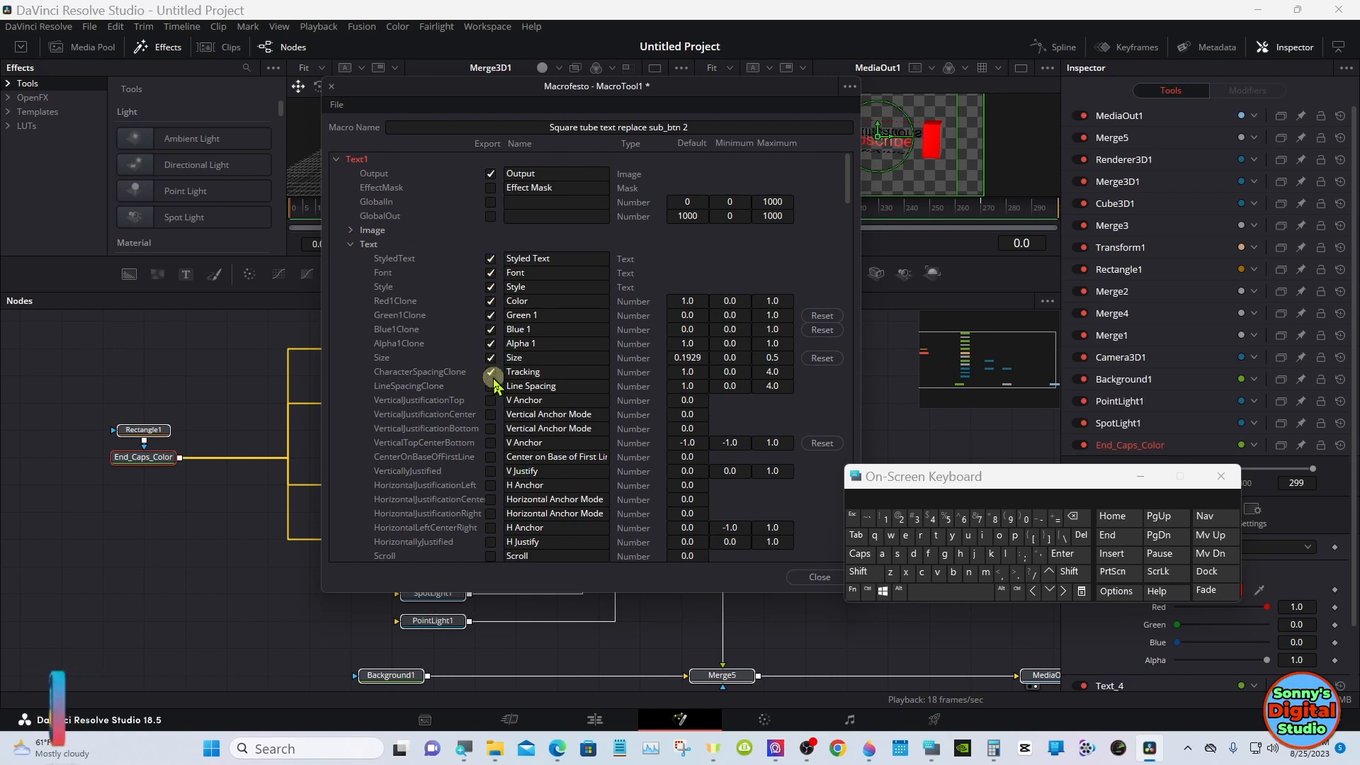
click(490, 414)
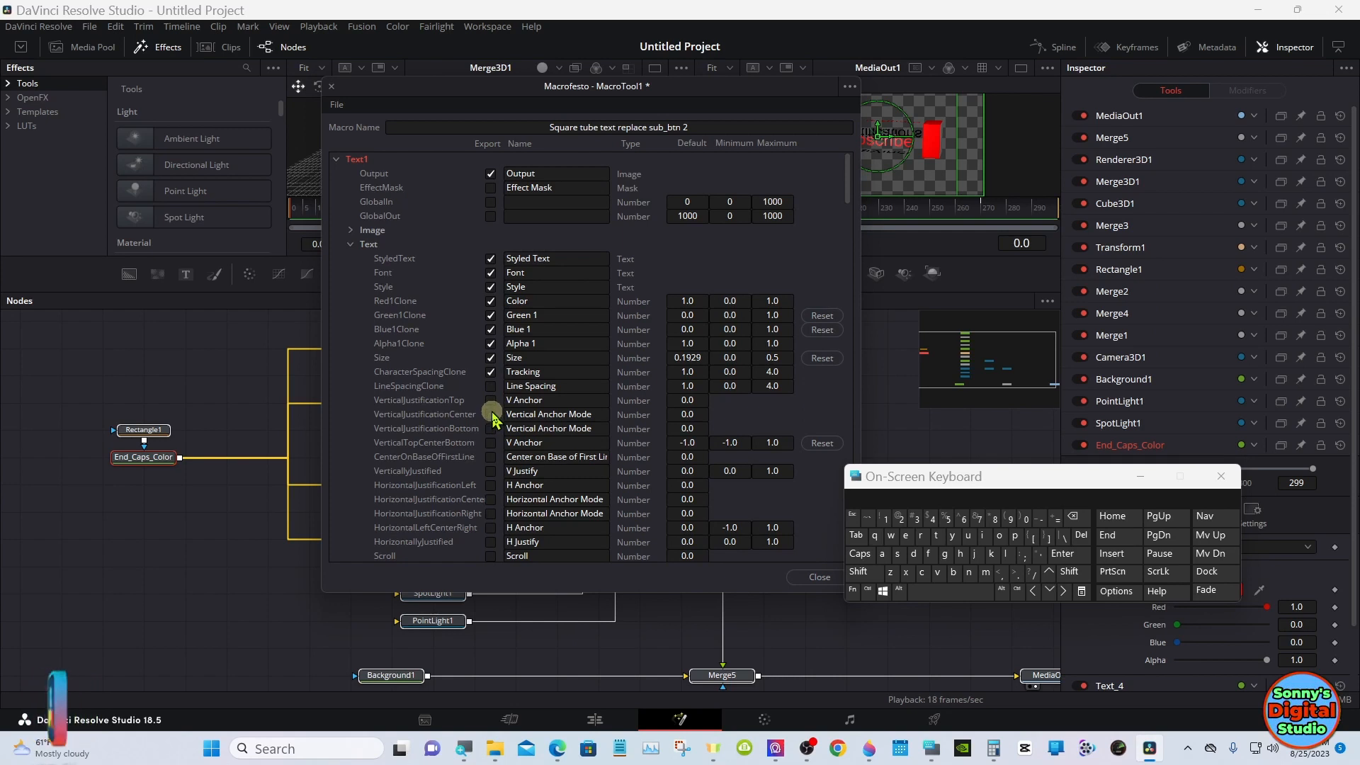
click(490, 428)
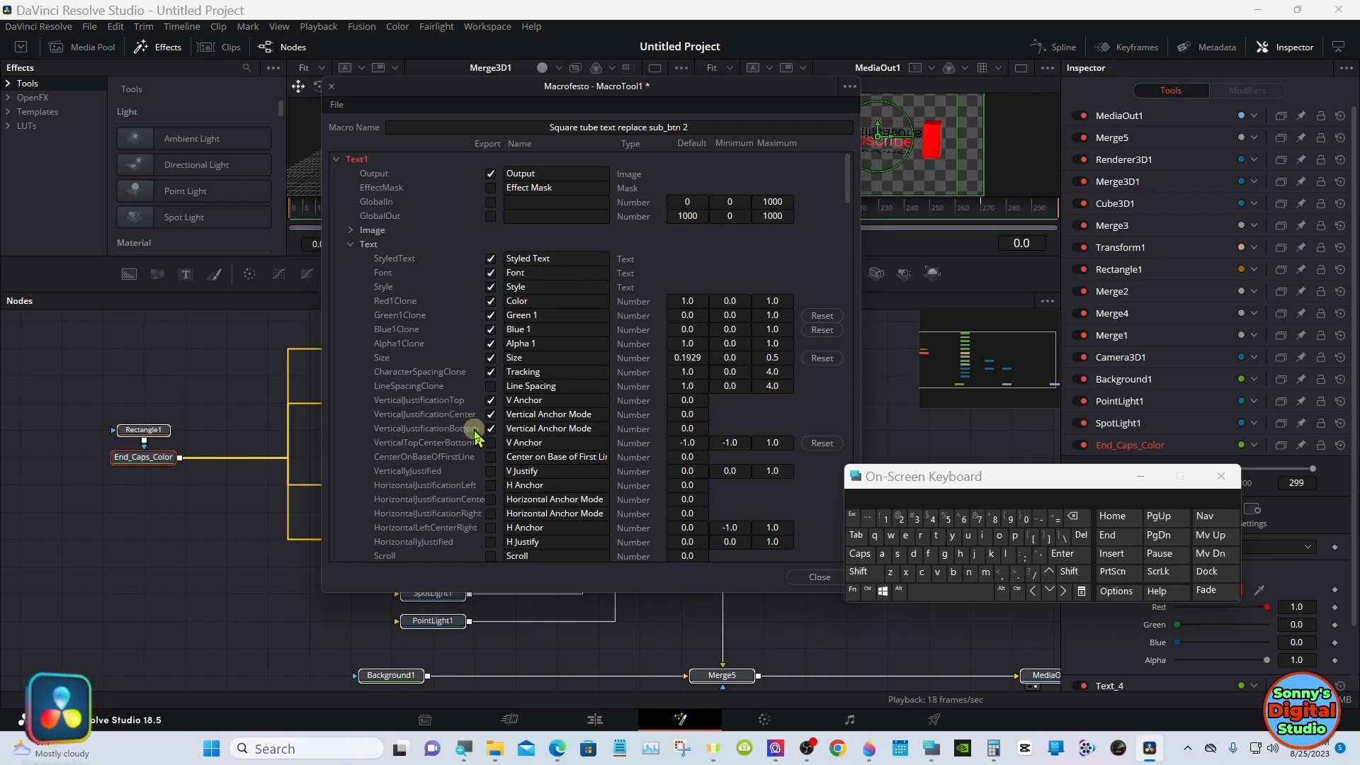
Step: Mark Text1's layout Type and Center for export, and collapse its Text and Layout groups
click(351, 244)
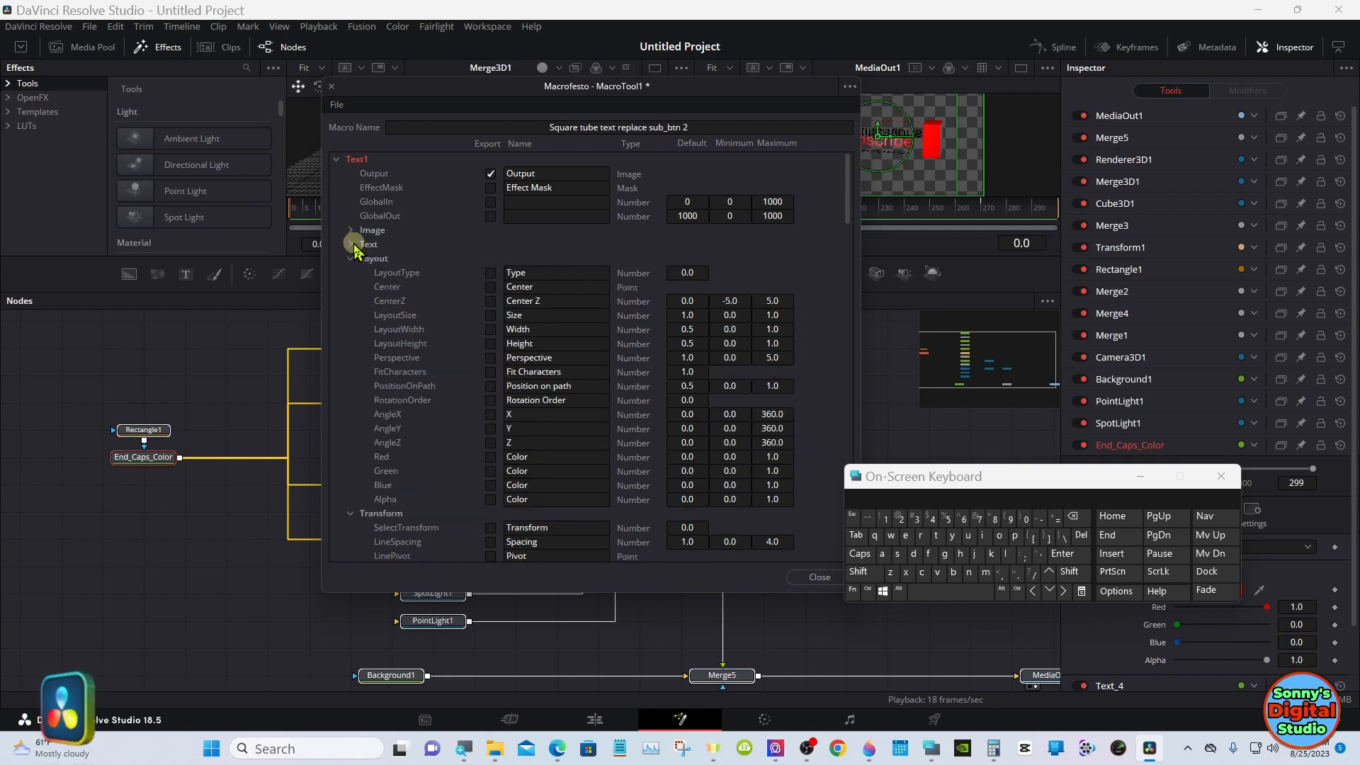
click(491, 286)
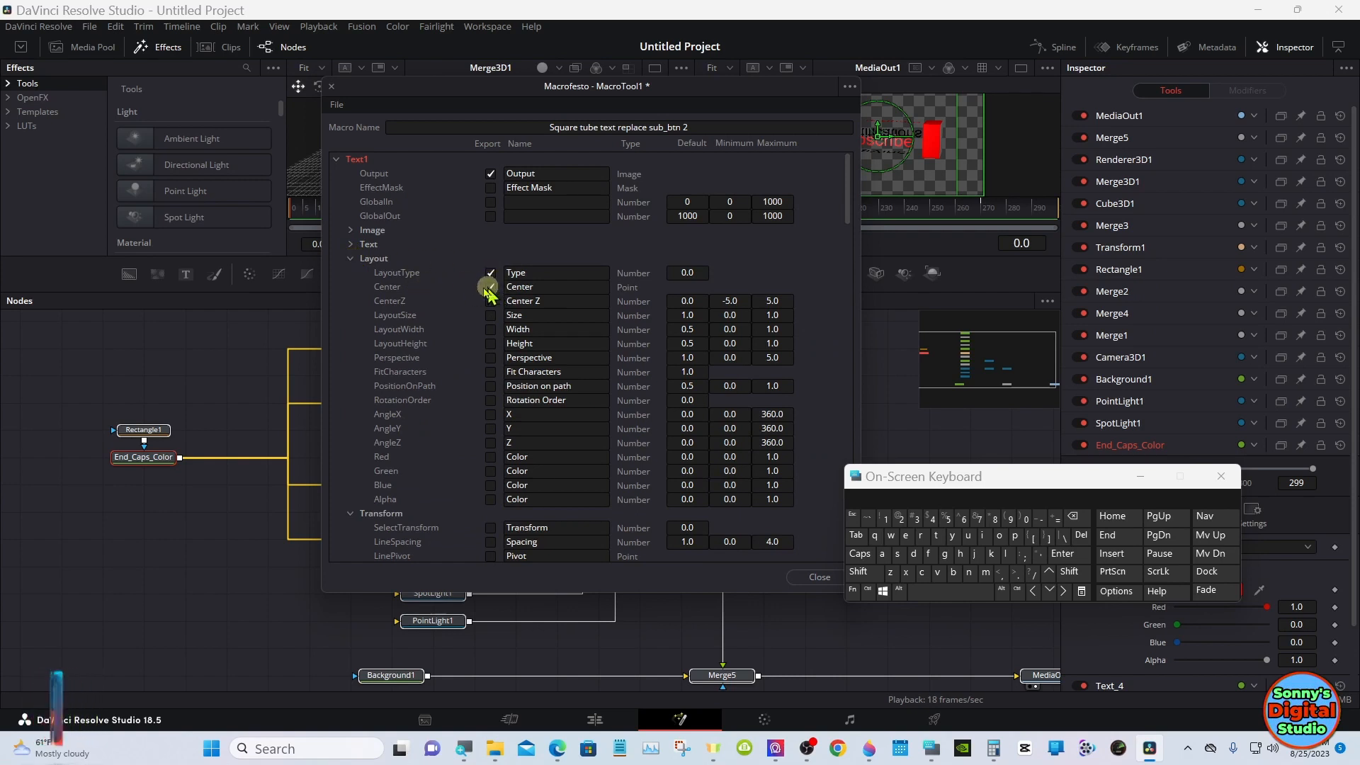
click(351, 259)
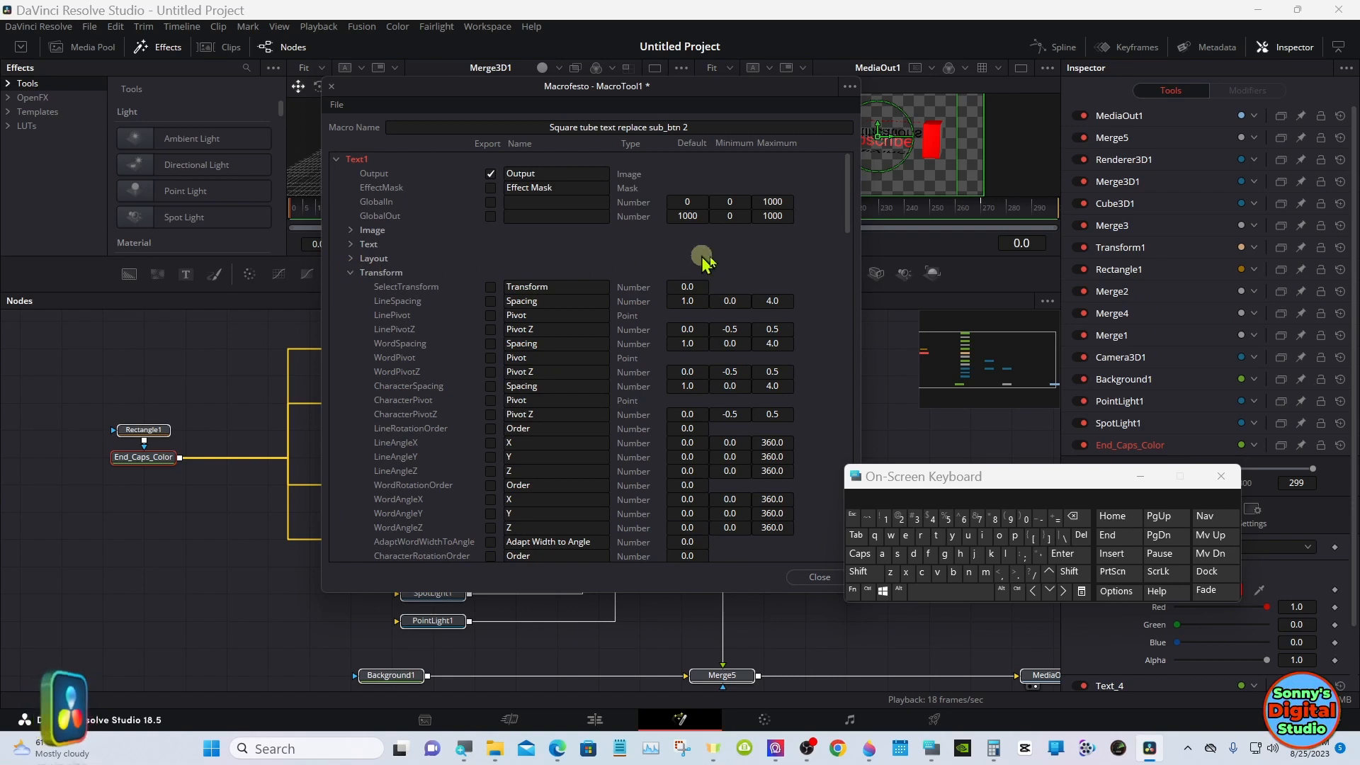
Step: Mark Text1's CharacterSizeY transform parameter for export, and collapse its Transform and Shading groups
drag(847, 197, 848, 278)
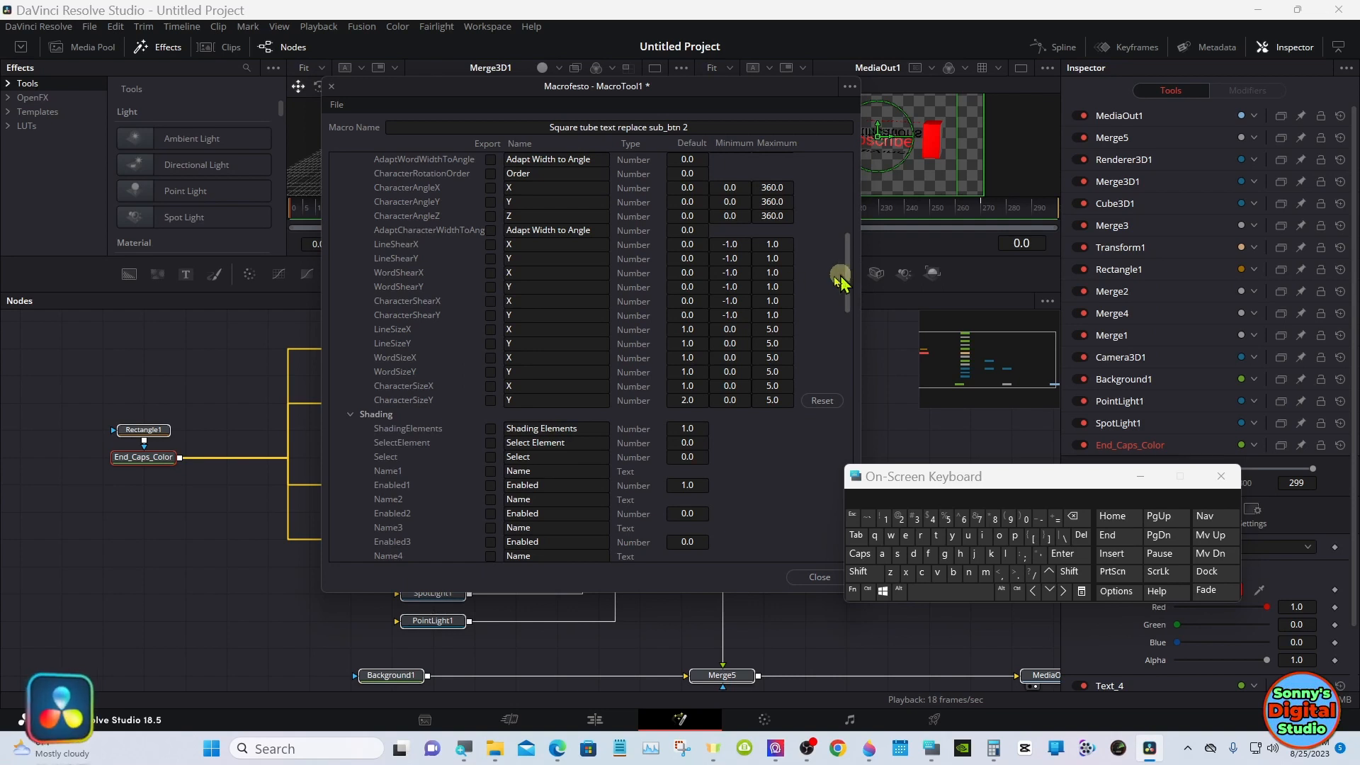
click(490, 401)
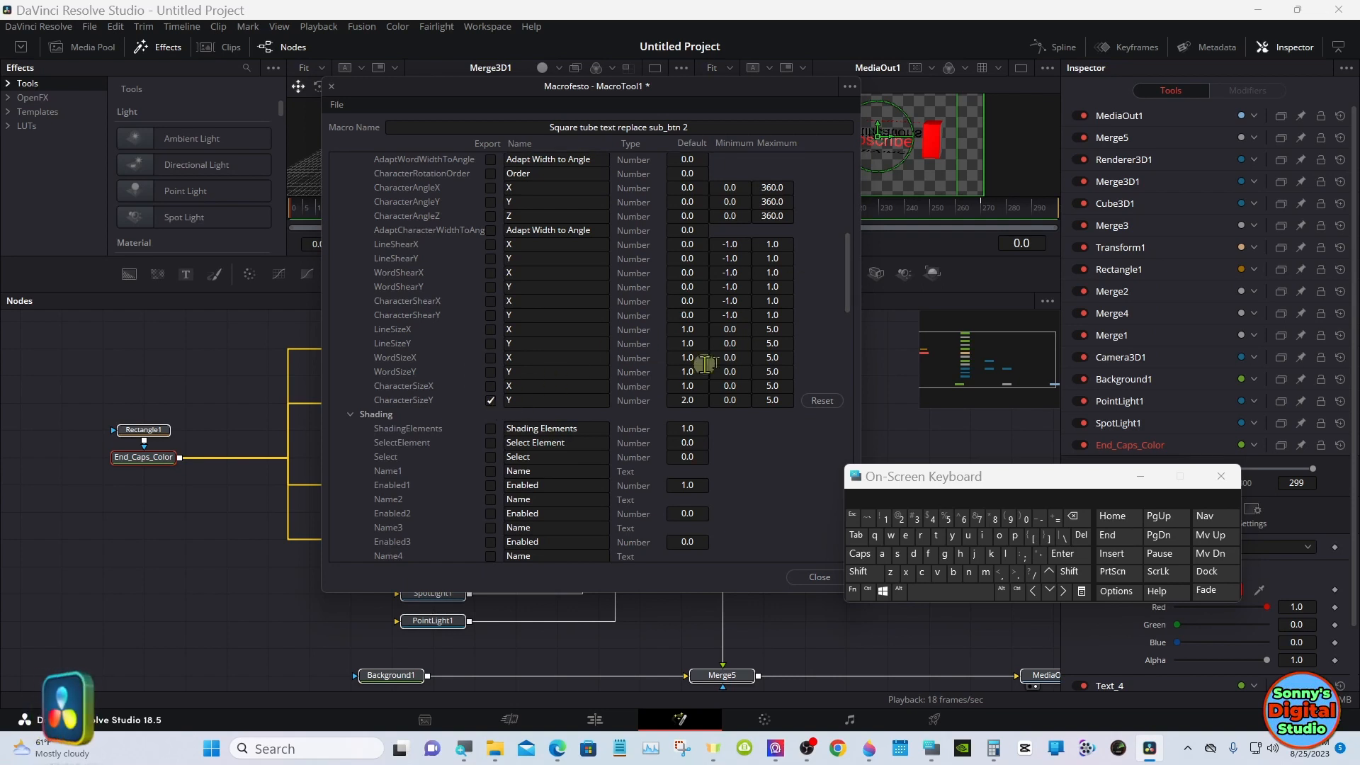
drag(845, 287, 851, 213)
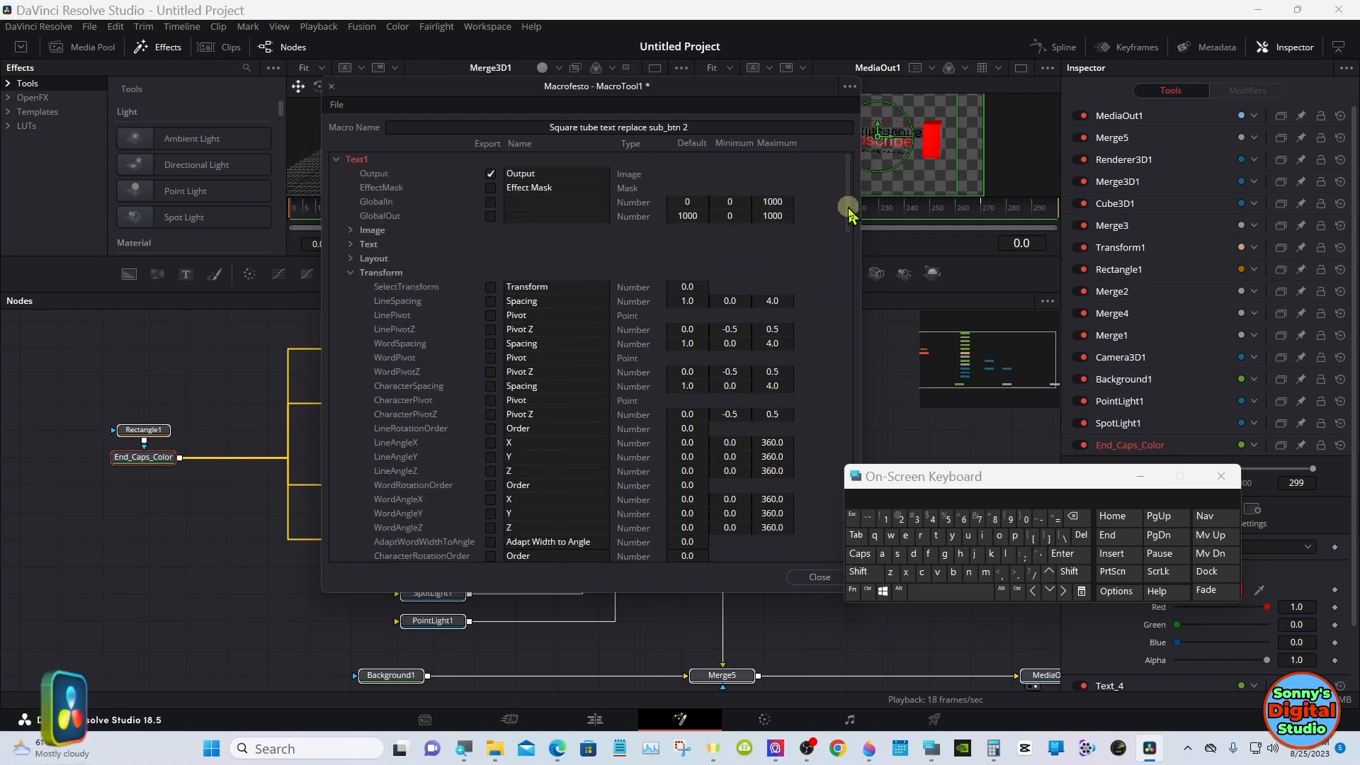
click(351, 274)
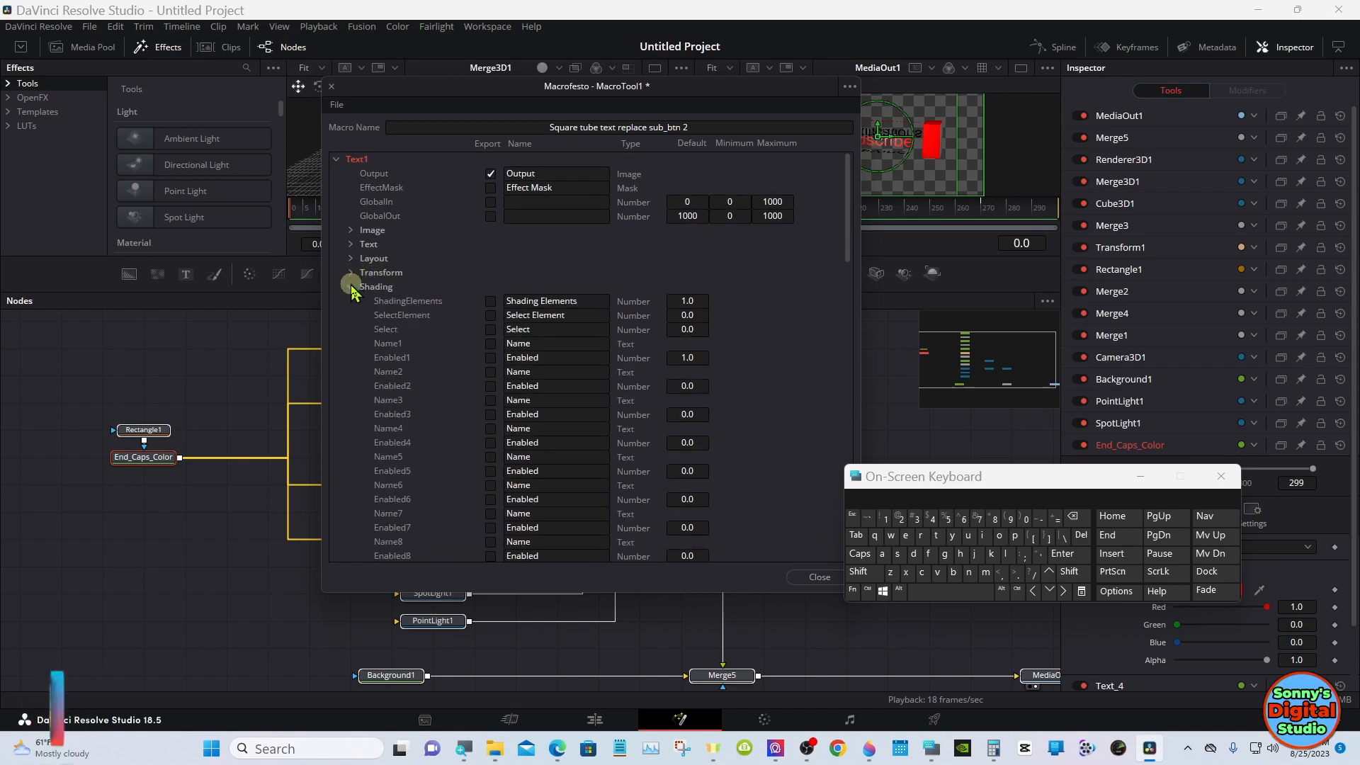
click(350, 287)
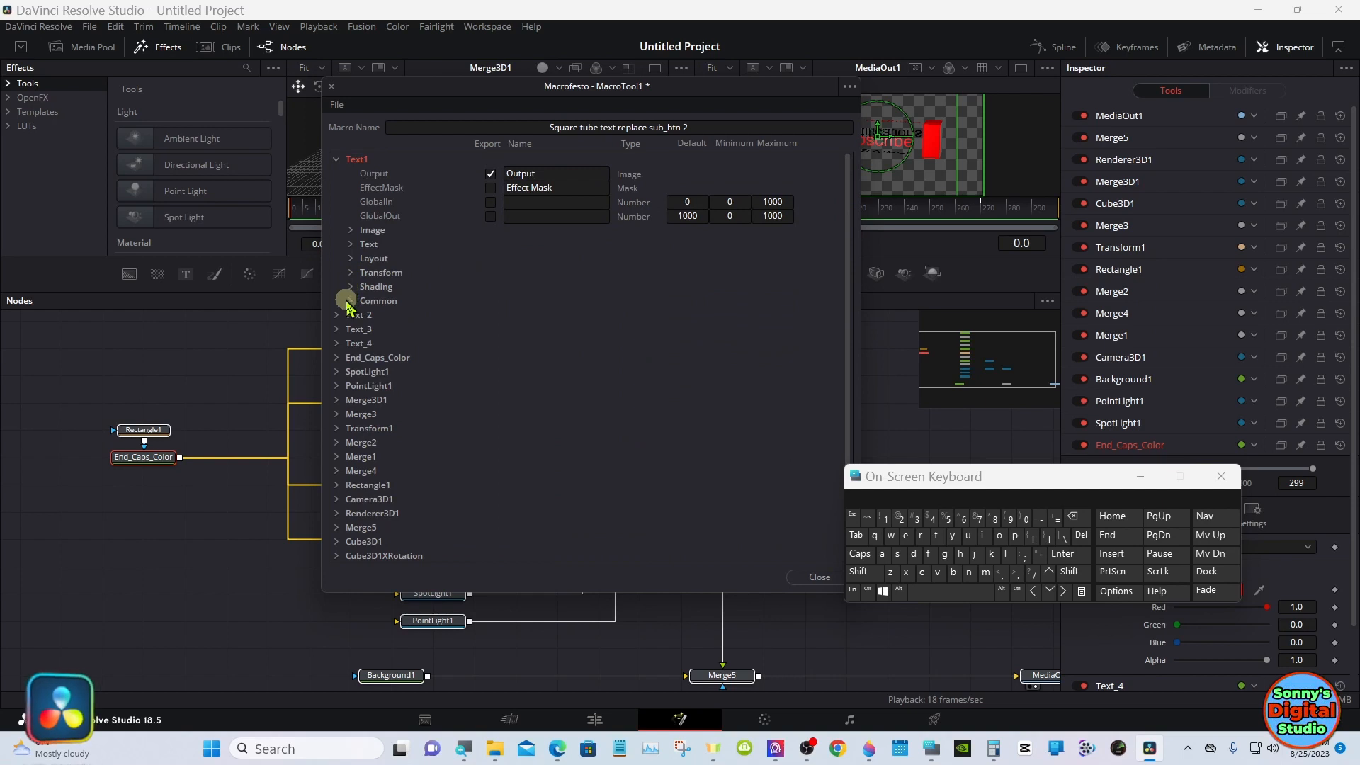
Step: Mark Text_2's Output, styled text, font, style, color, green, blue, alpha, size and tracking for export in the macro
click(337, 161)
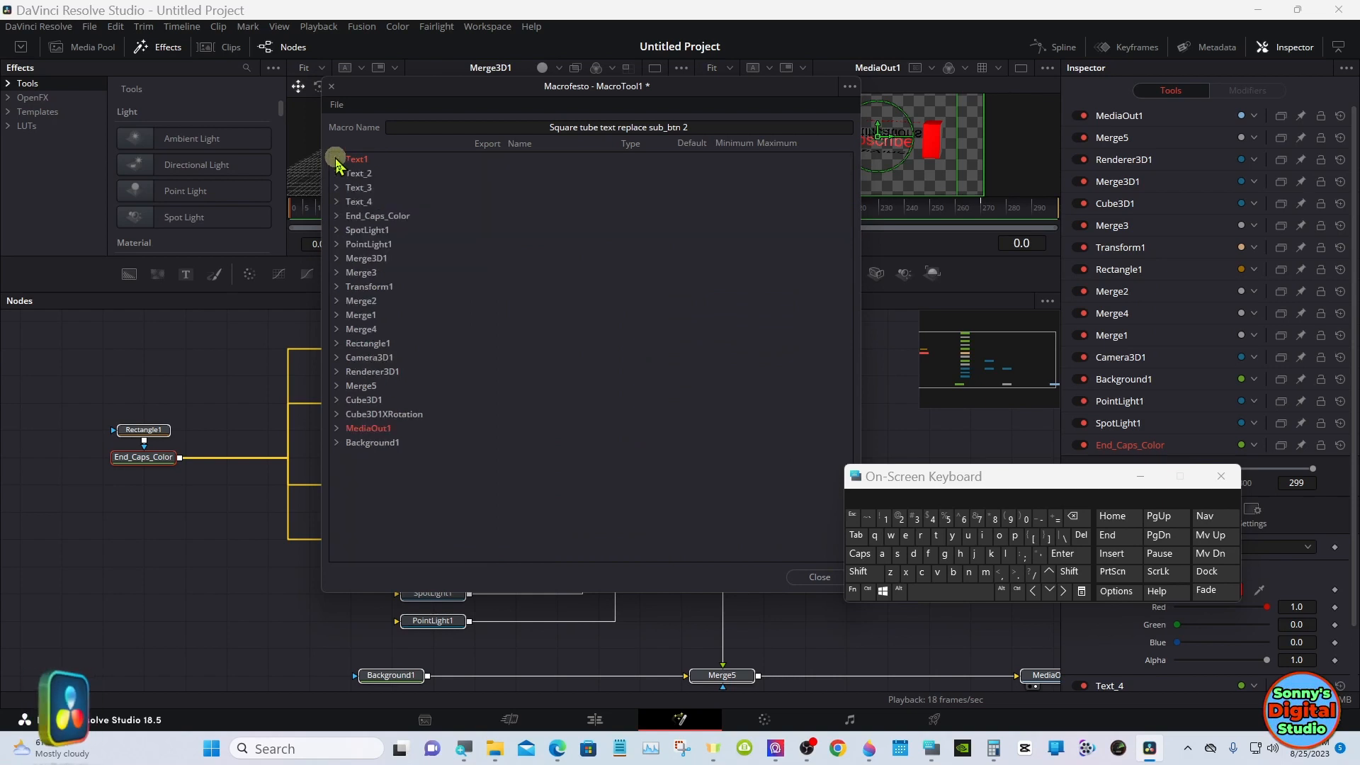
click(338, 174)
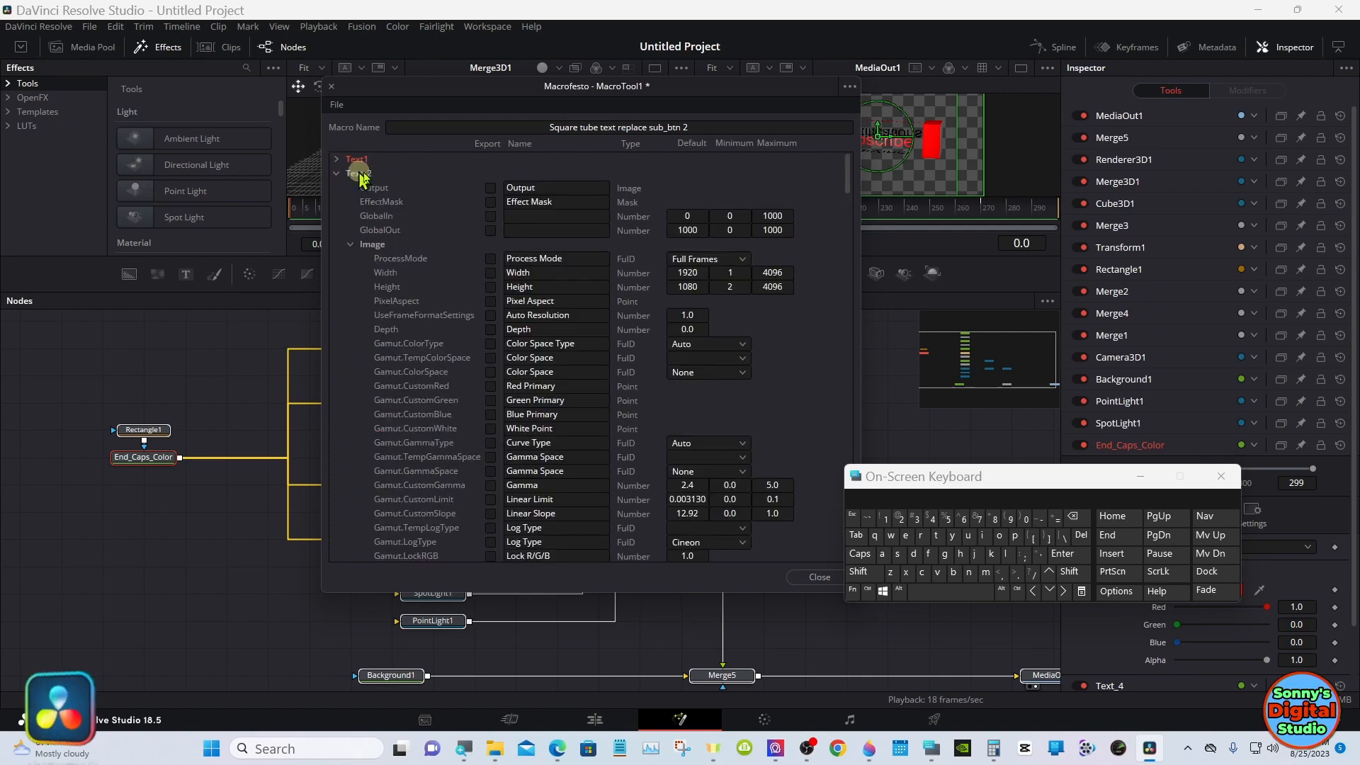
click(491, 190)
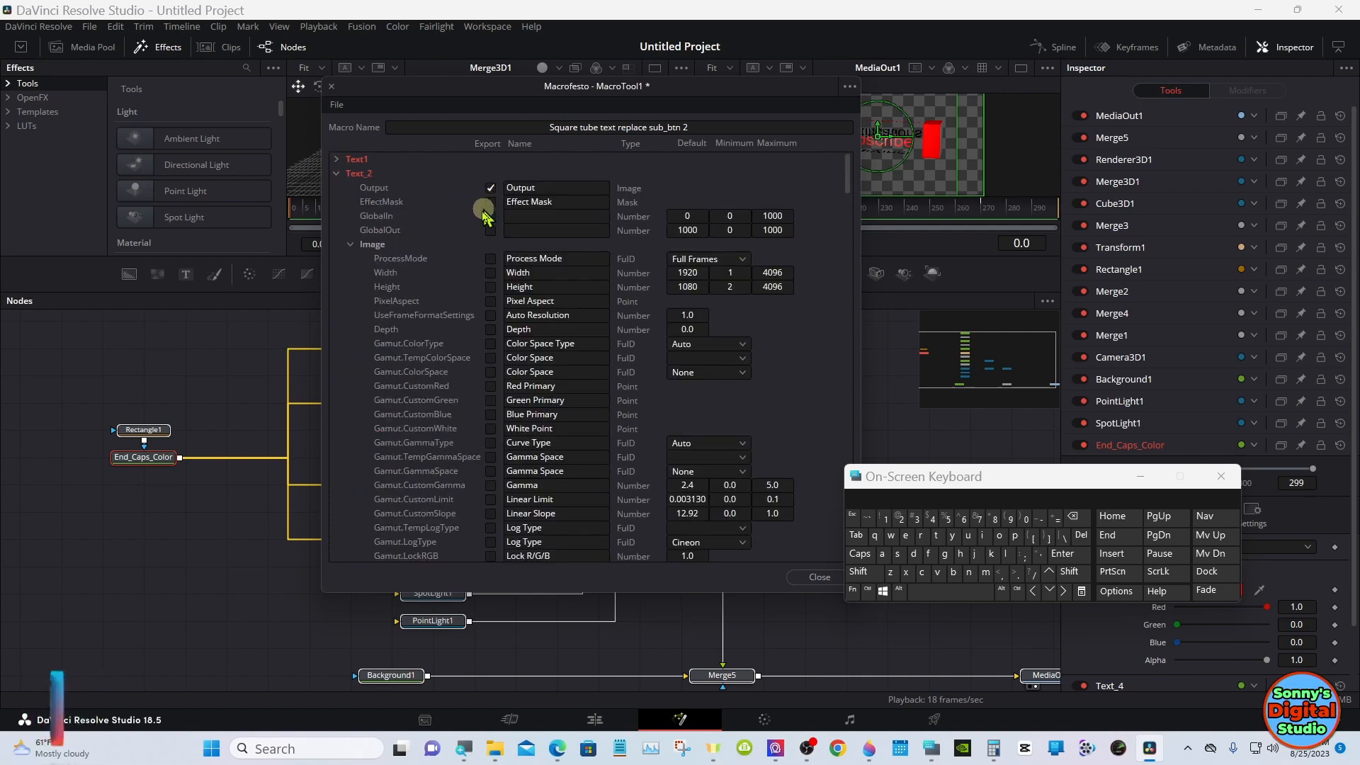
click(351, 245)
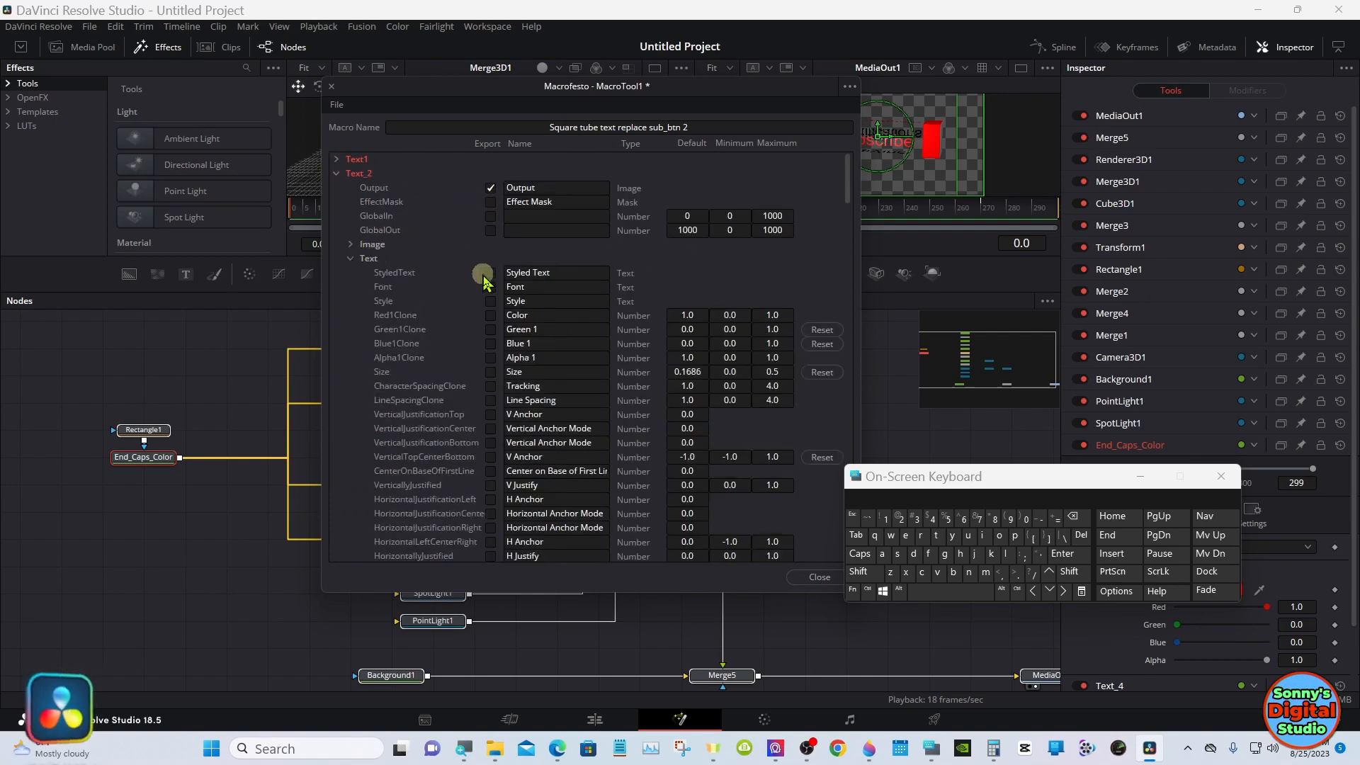
drag(484, 281, 496, 418)
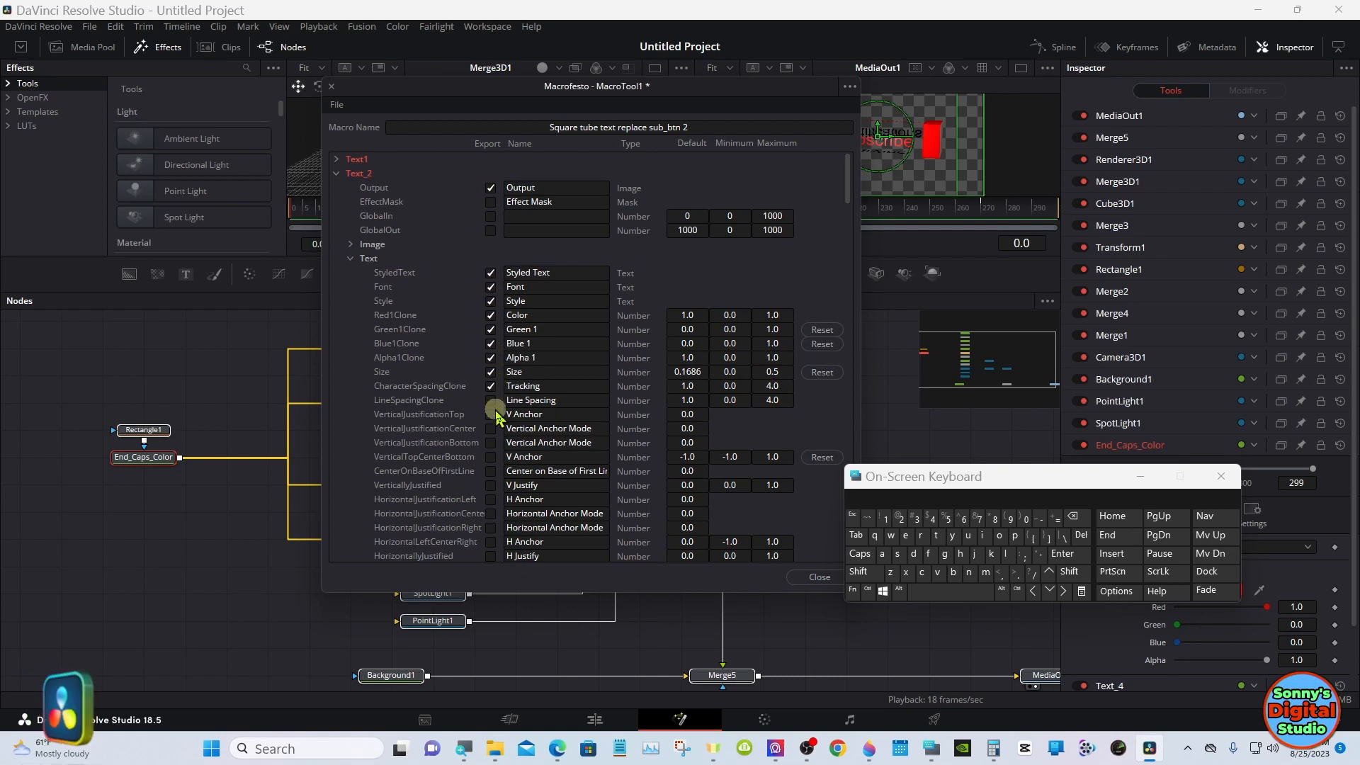
Step: Mark a Transform group parameter of Text_2 for export, and collapse its Text, Layout, Transform and Shading groups
click(351, 258)
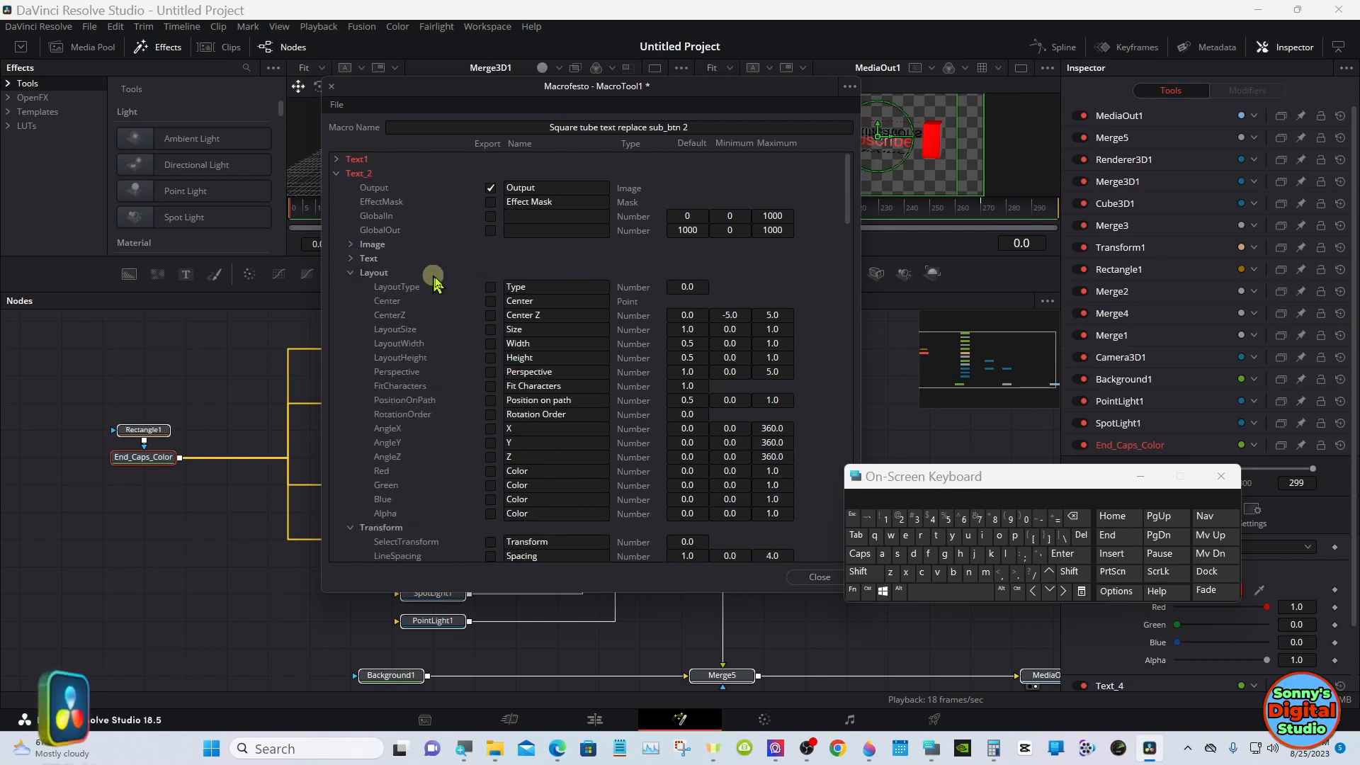
click(351, 273)
scroll(848, 201, down, 2)
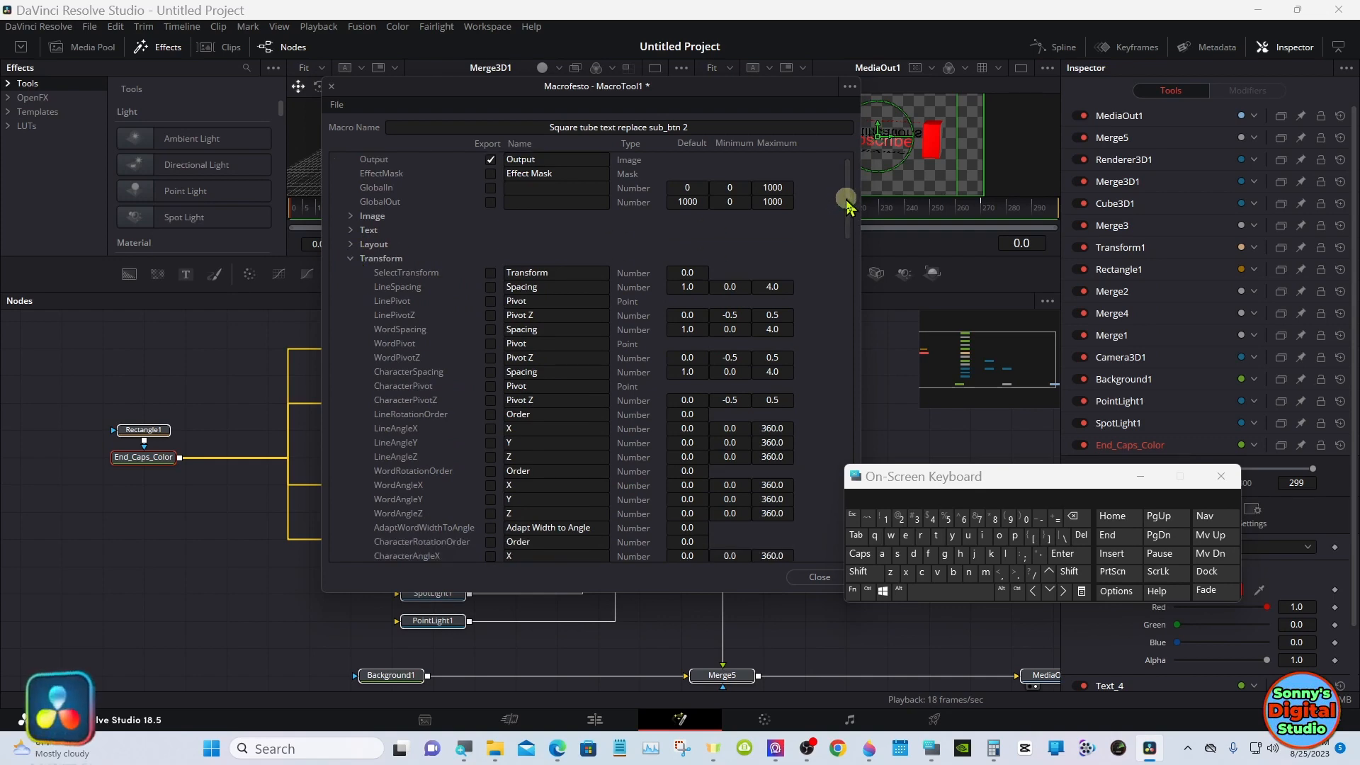
mouse_move(846, 201)
mouse_down()
mouse_move(848, 245)
mouse_move(848, 211)
mouse_up()
click(490, 542)
click(350, 287)
click(352, 301)
click(337, 175)
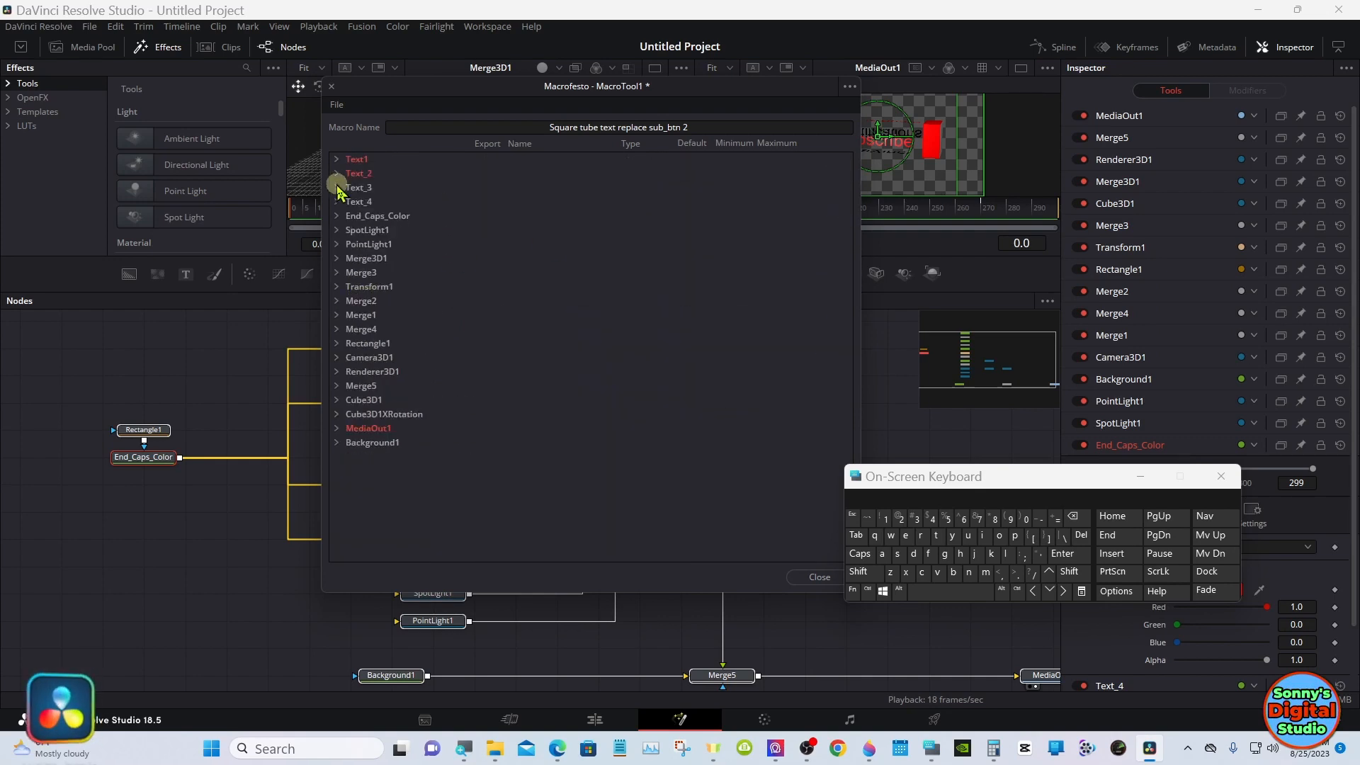
Step: Mark Text_3's Output, styled text, font, style, color, green, blue, alpha, size and tracking for export, and collapse its parameter groups
click(338, 188)
click(351, 258)
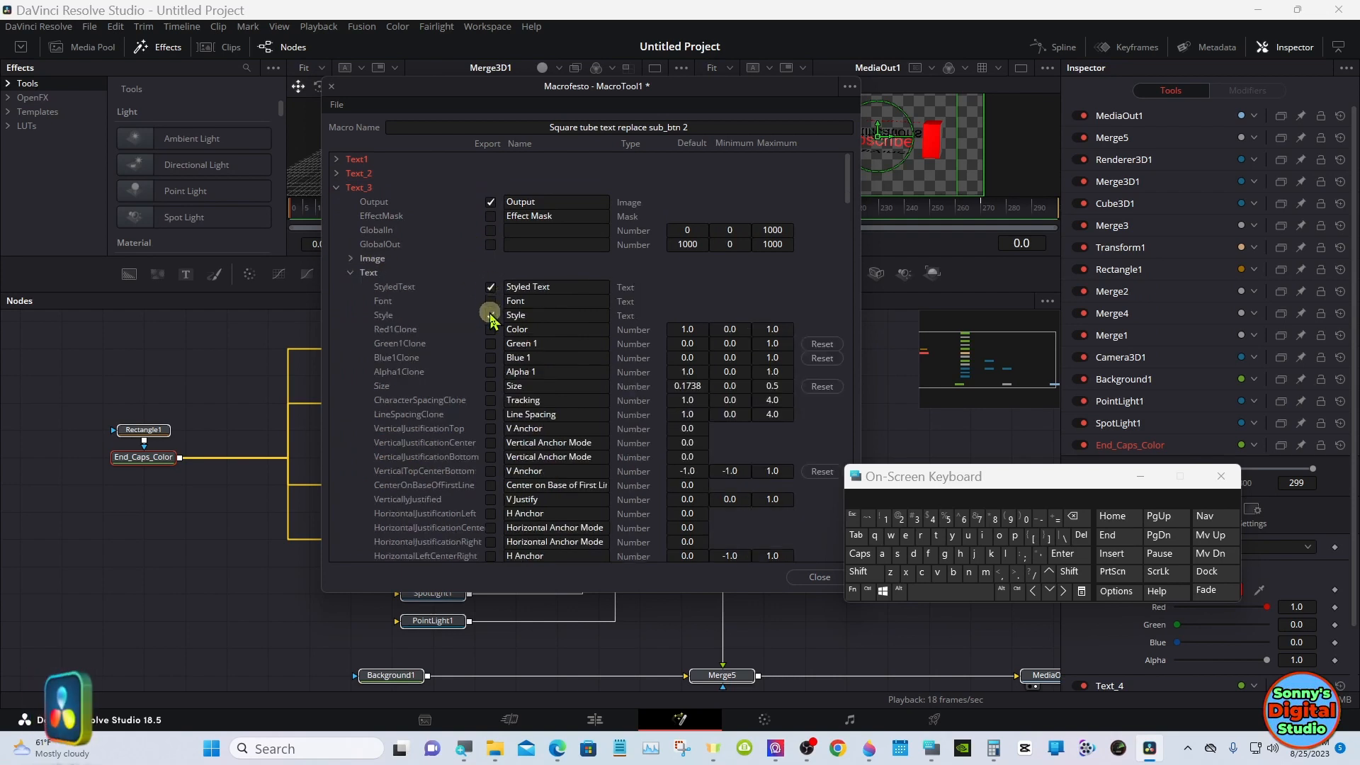
drag(489, 312, 491, 404)
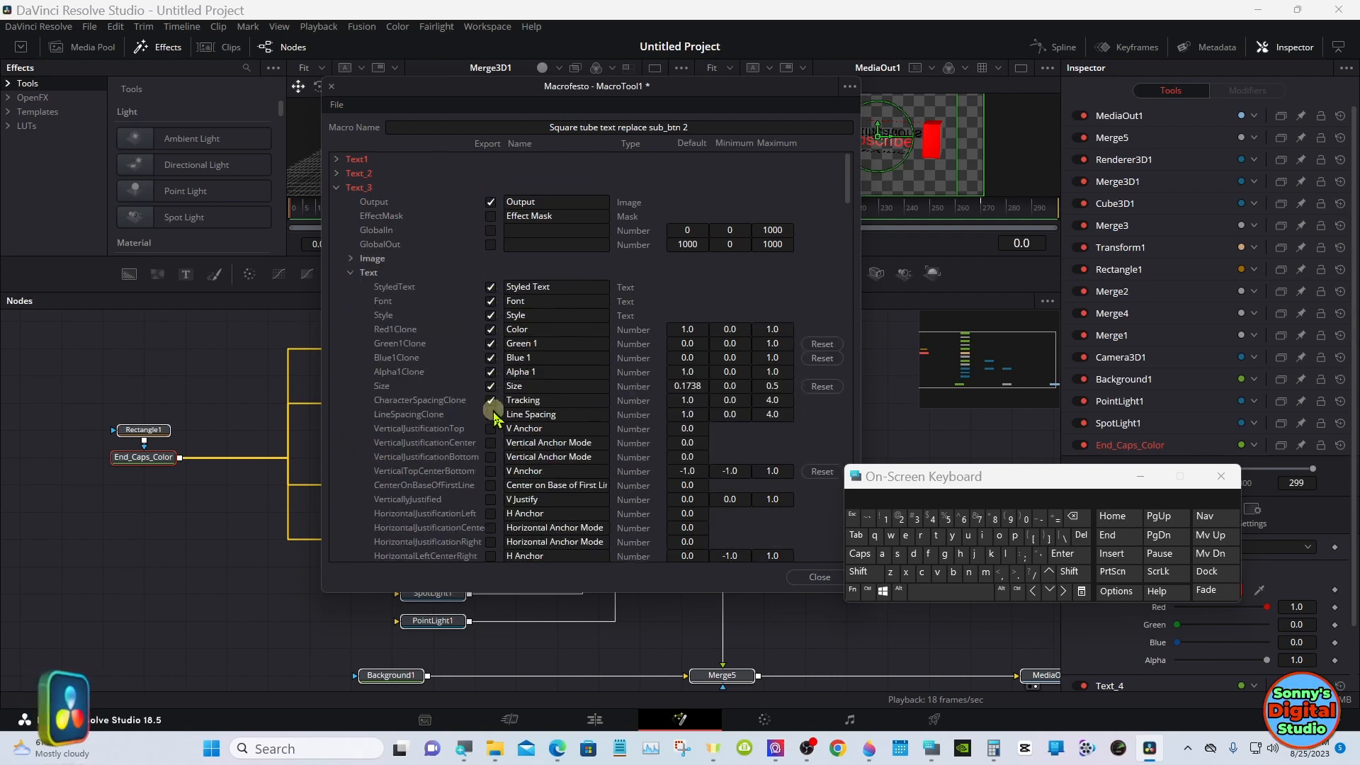
click(351, 275)
click(352, 286)
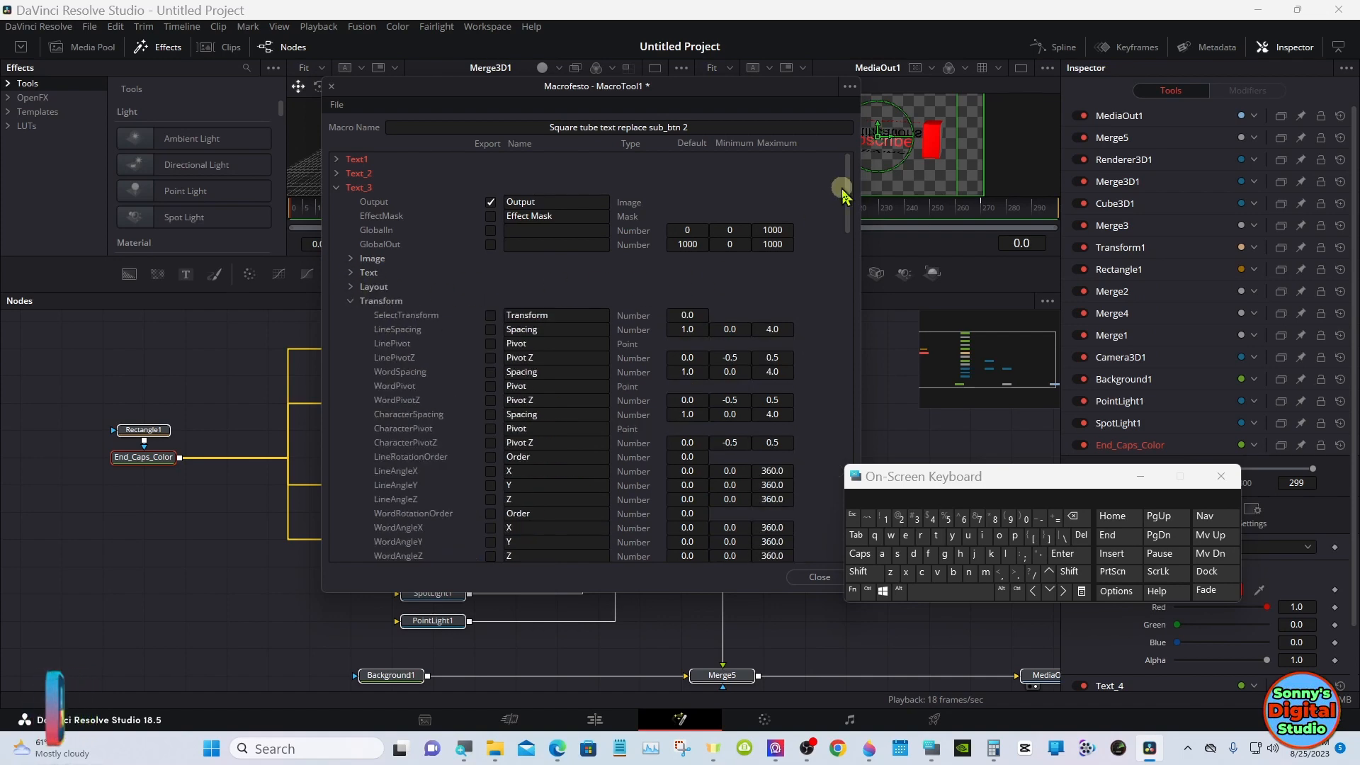
mouse_move(847, 185)
mouse_down()
mouse_move(849, 258)
mouse_move(847, 181)
mouse_up()
click(350, 301)
click(350, 315)
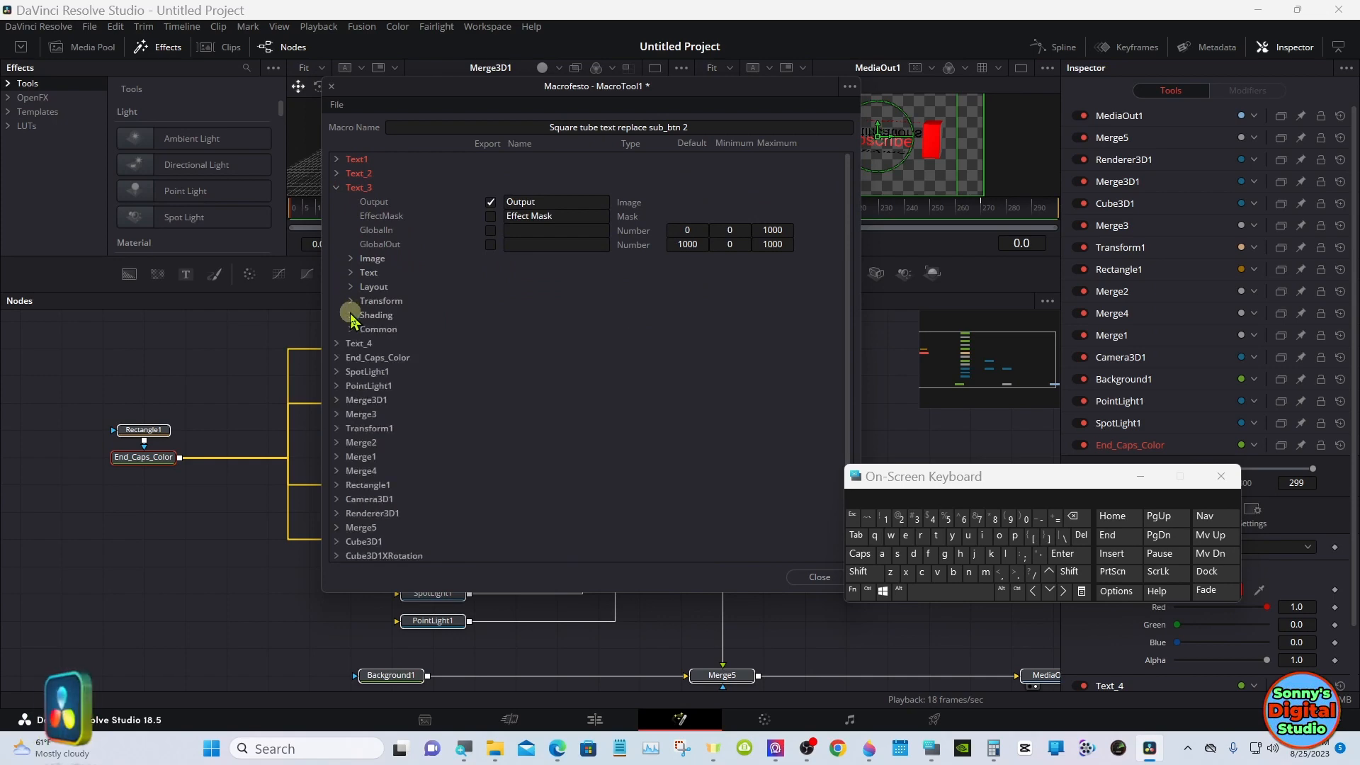
click(336, 187)
Step: Mark Text_4's Output, styled text, font, style, color, green, blue, alpha and size for export in the macro
click(337, 202)
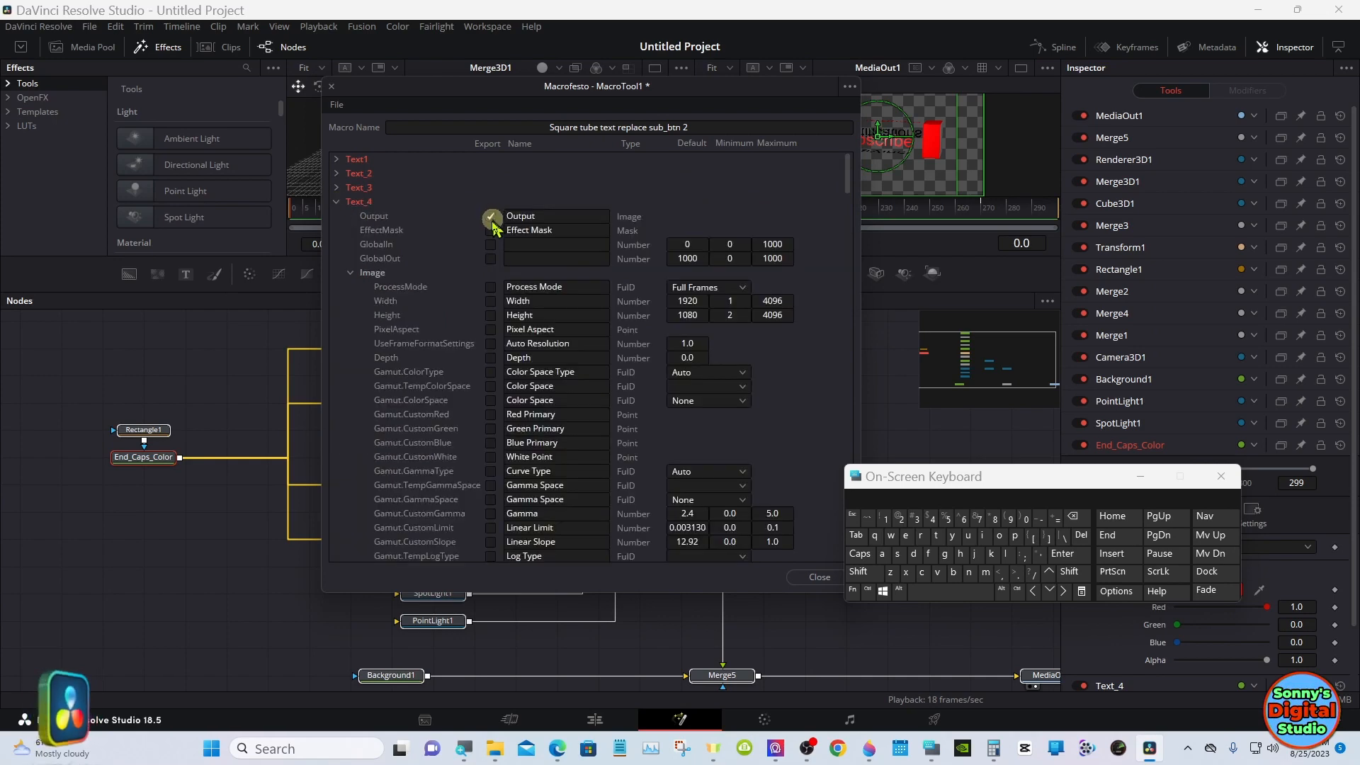
click(350, 273)
click(491, 301)
click(491, 315)
click(491, 330)
click(490, 344)
click(491, 358)
click(491, 372)
click(491, 386)
click(492, 400)
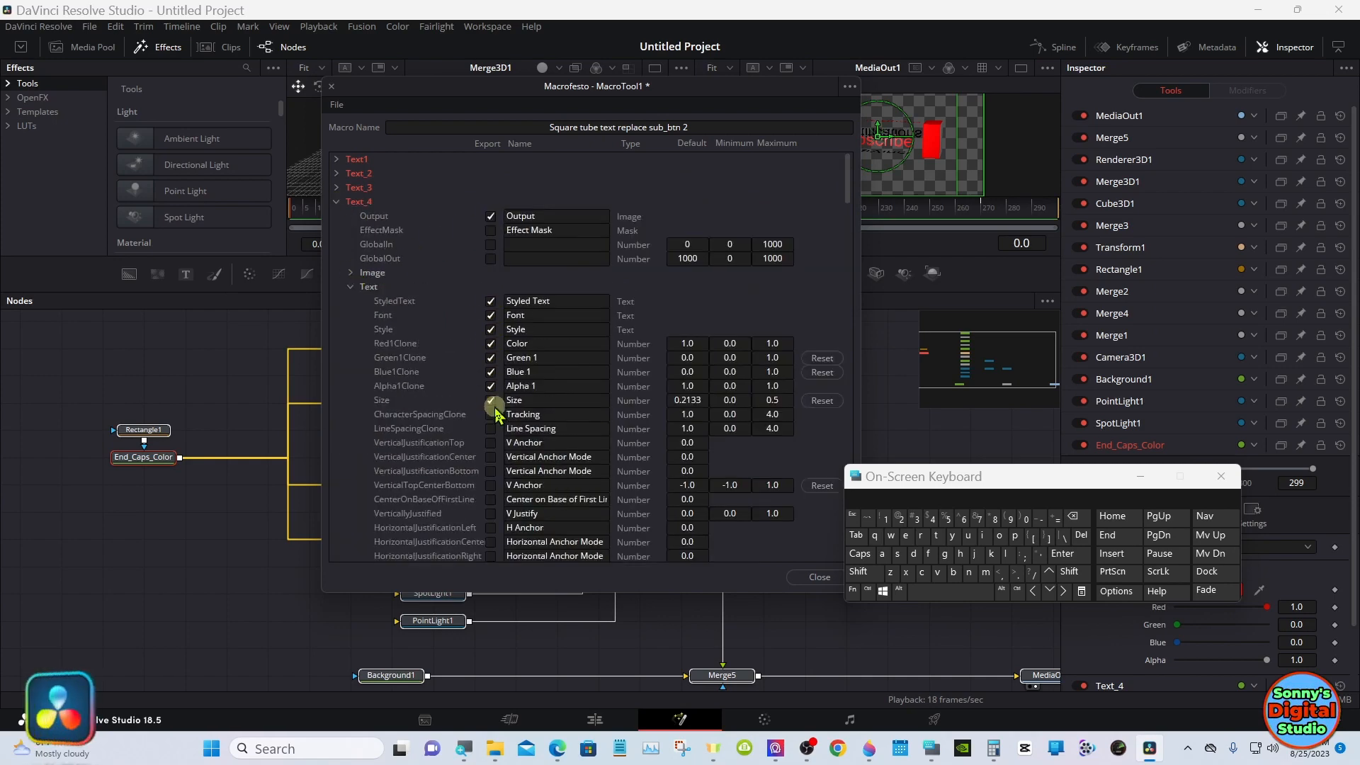
Step: Mark Text_4's layout Type, Center and a Transform group parameter for export, and collapse its parameter groups
click(337, 202)
click(337, 202)
click(350, 287)
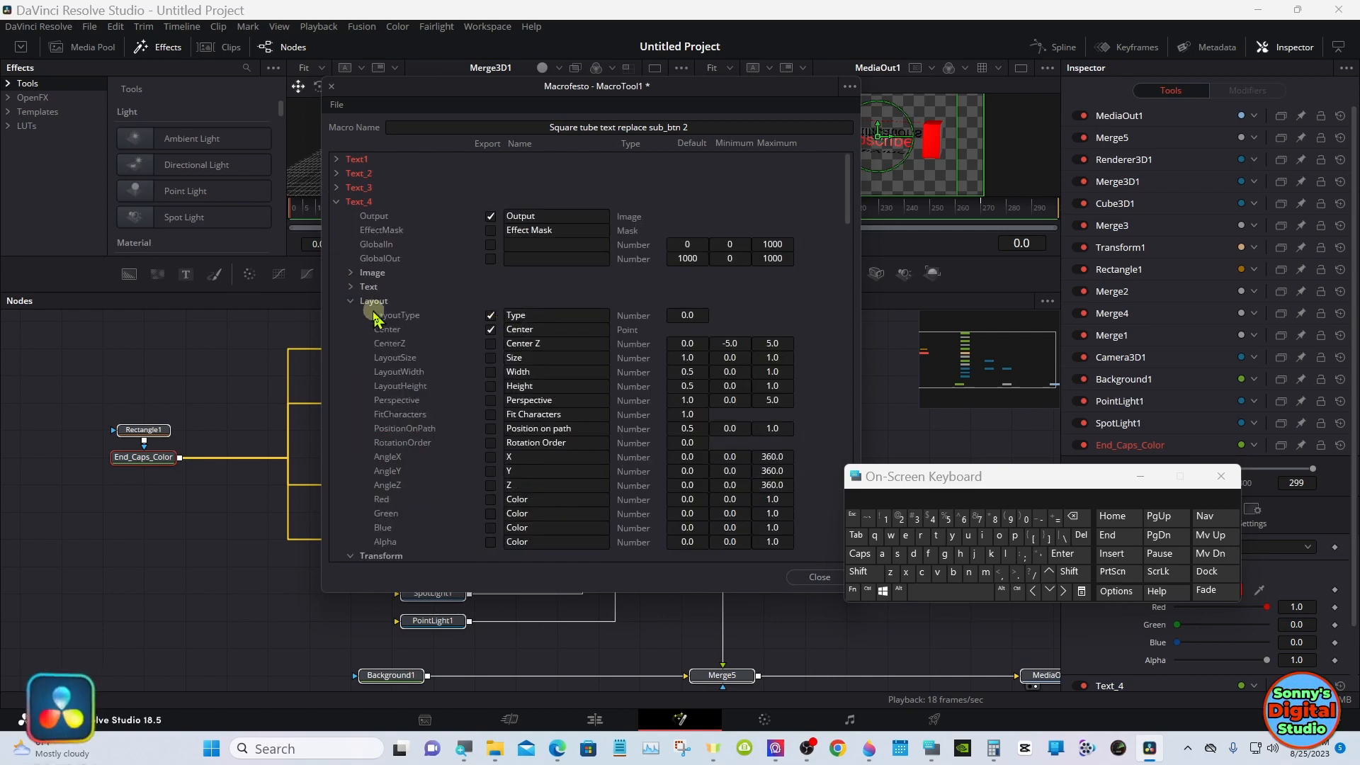
click(351, 301)
drag(848, 189, 848, 233)
click(491, 429)
click(350, 257)
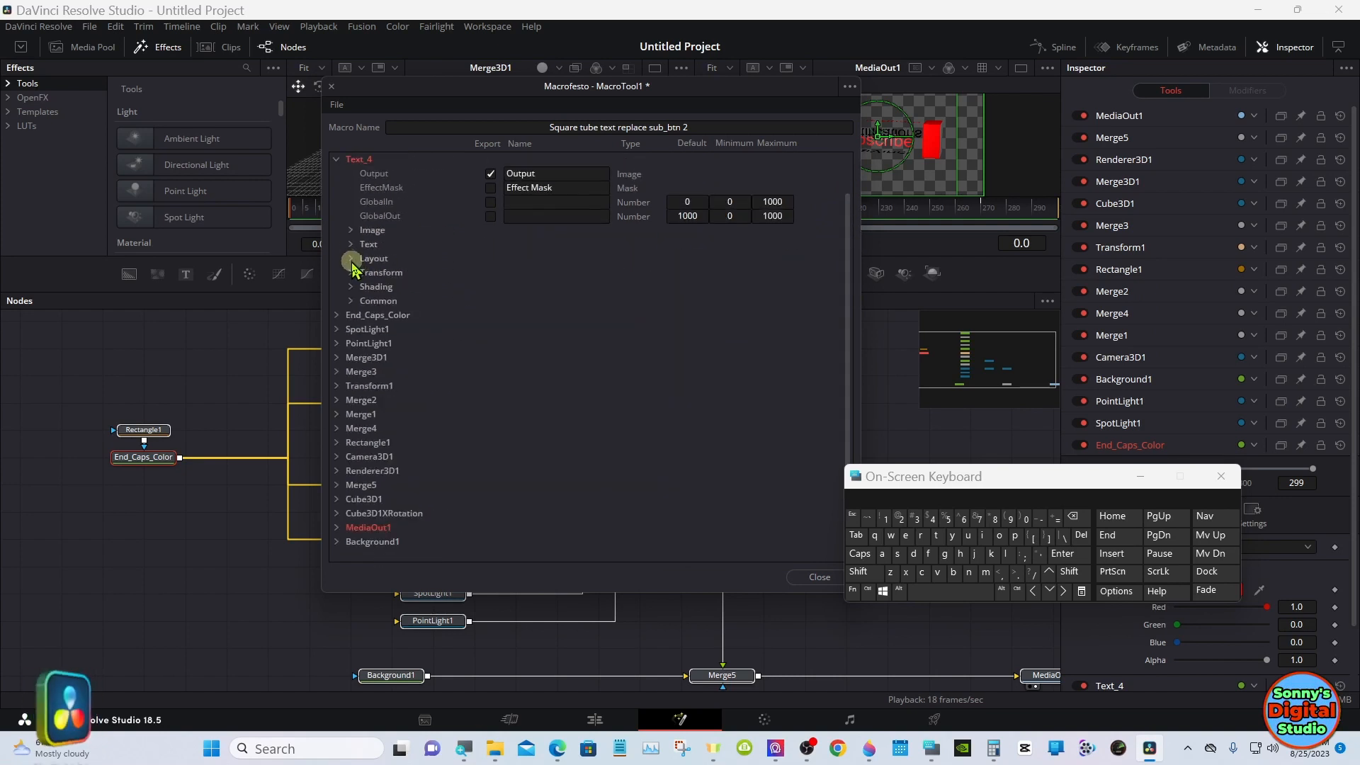
click(337, 160)
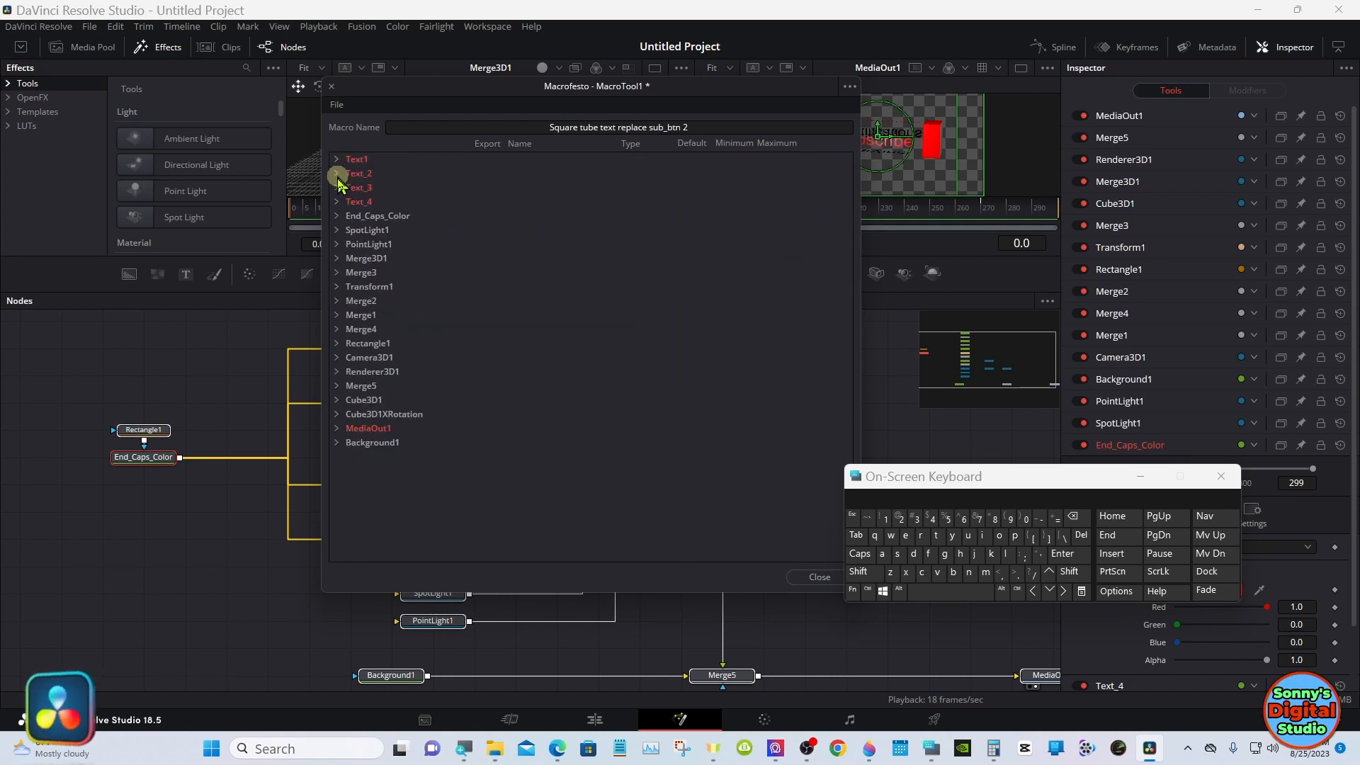
Step: Mark End_Caps_Color's Output, color Type and top-left red, green and blue values for export
click(337, 215)
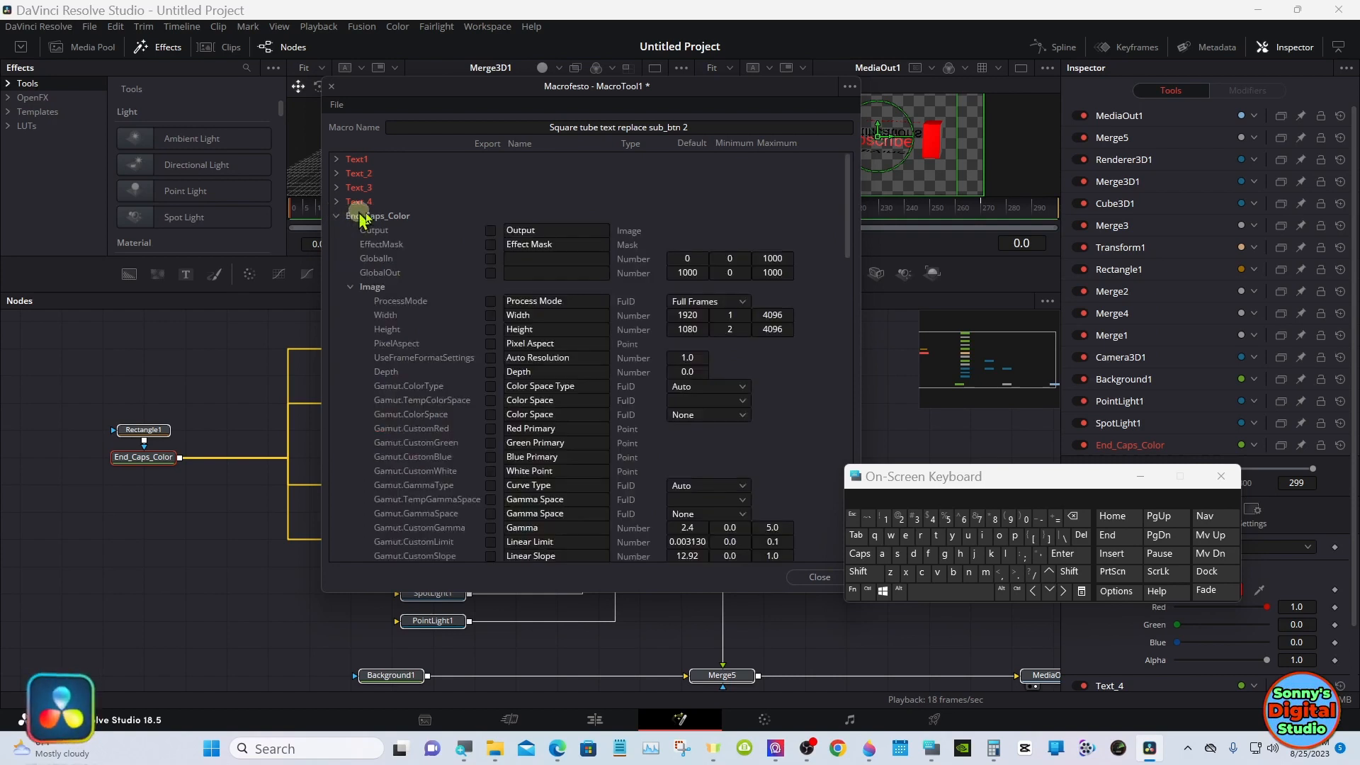
click(491, 231)
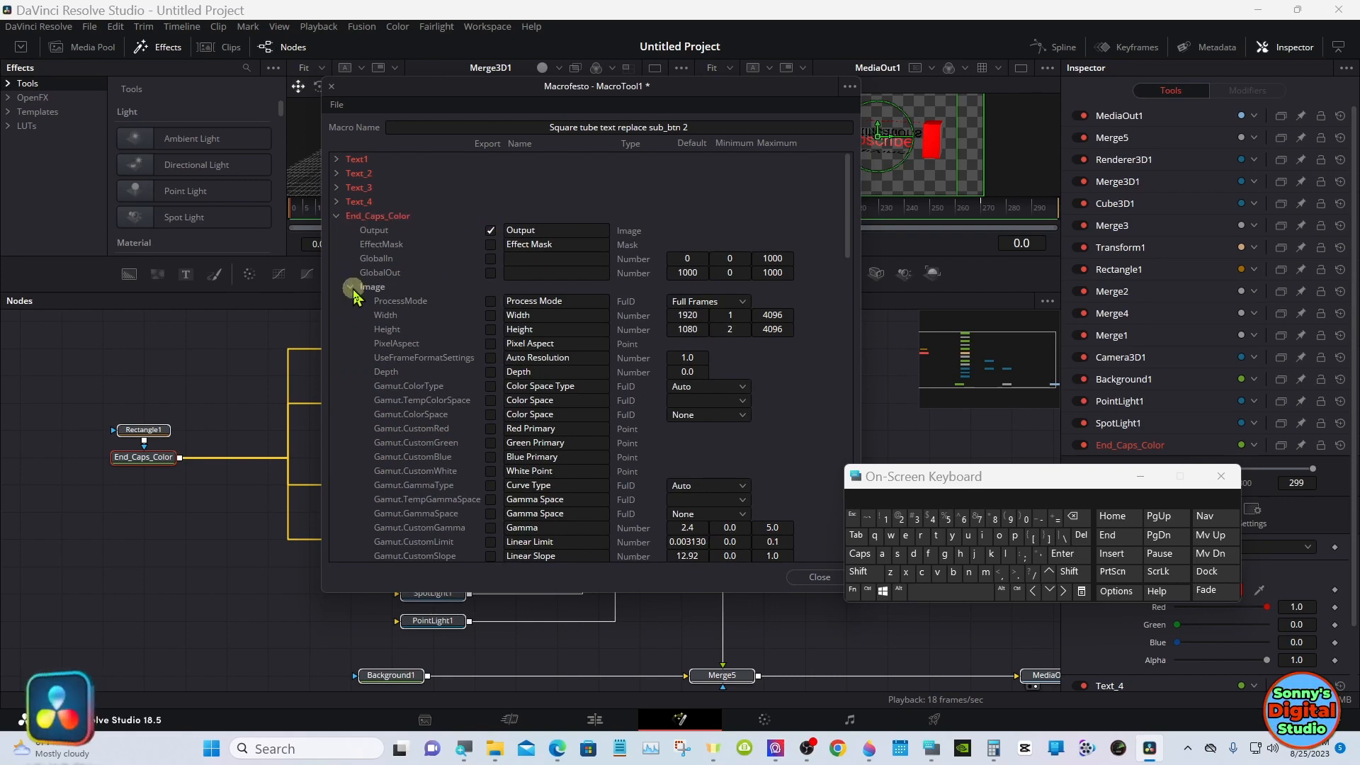
click(351, 287)
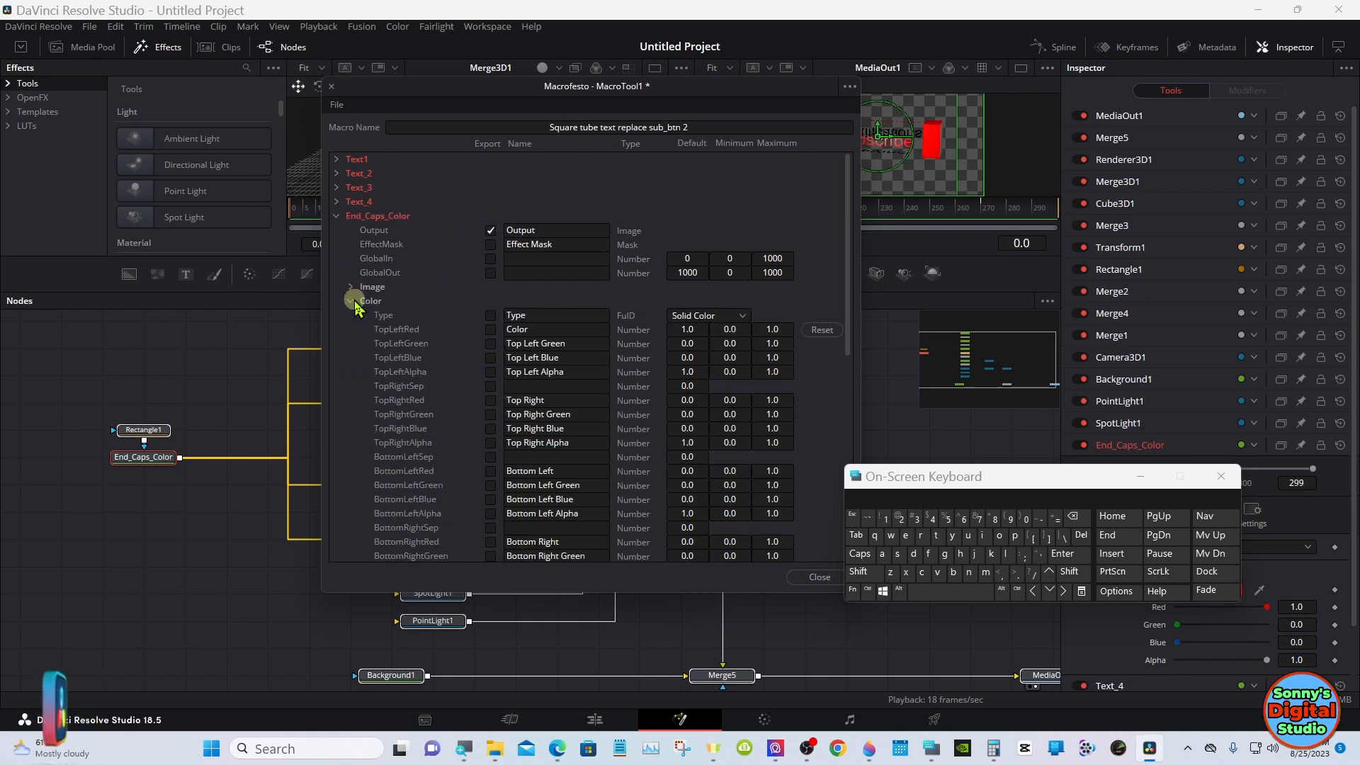
click(491, 315)
click(490, 344)
click(490, 358)
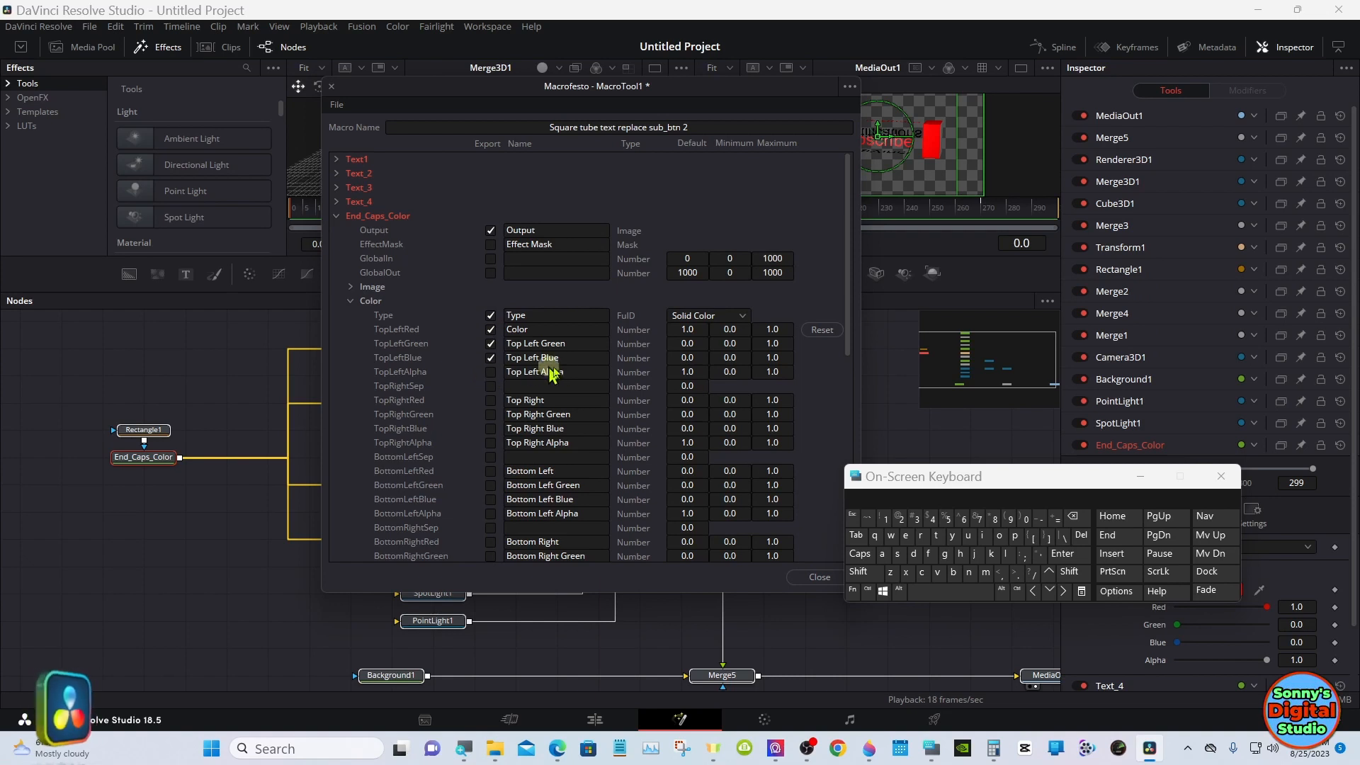
Step: Rename End_Caps_Color's exported Type parameter as "End Caps Color"
click(545, 316)
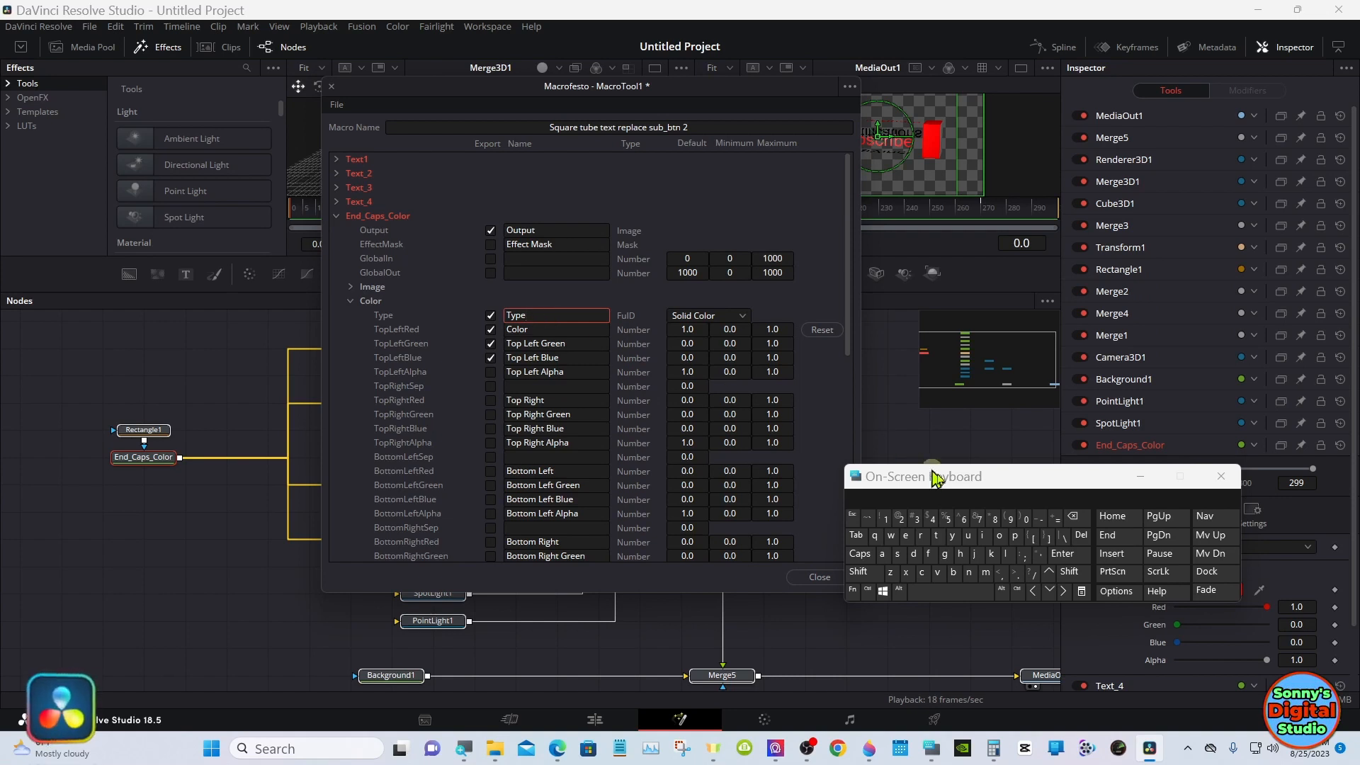
click(1073, 515)
click(858, 572)
click(906, 536)
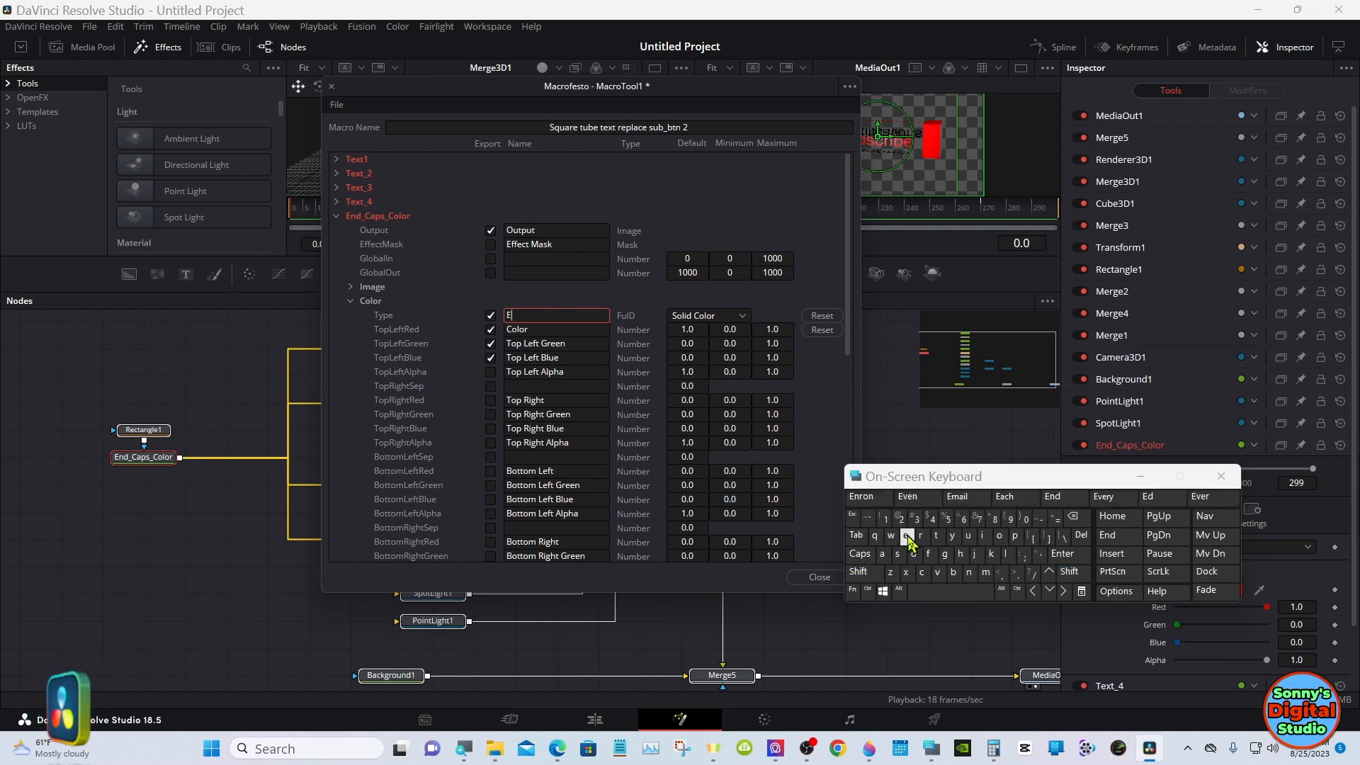
click(970, 572)
click(914, 554)
click(921, 591)
click(858, 571)
click(922, 572)
click(882, 554)
click(1015, 535)
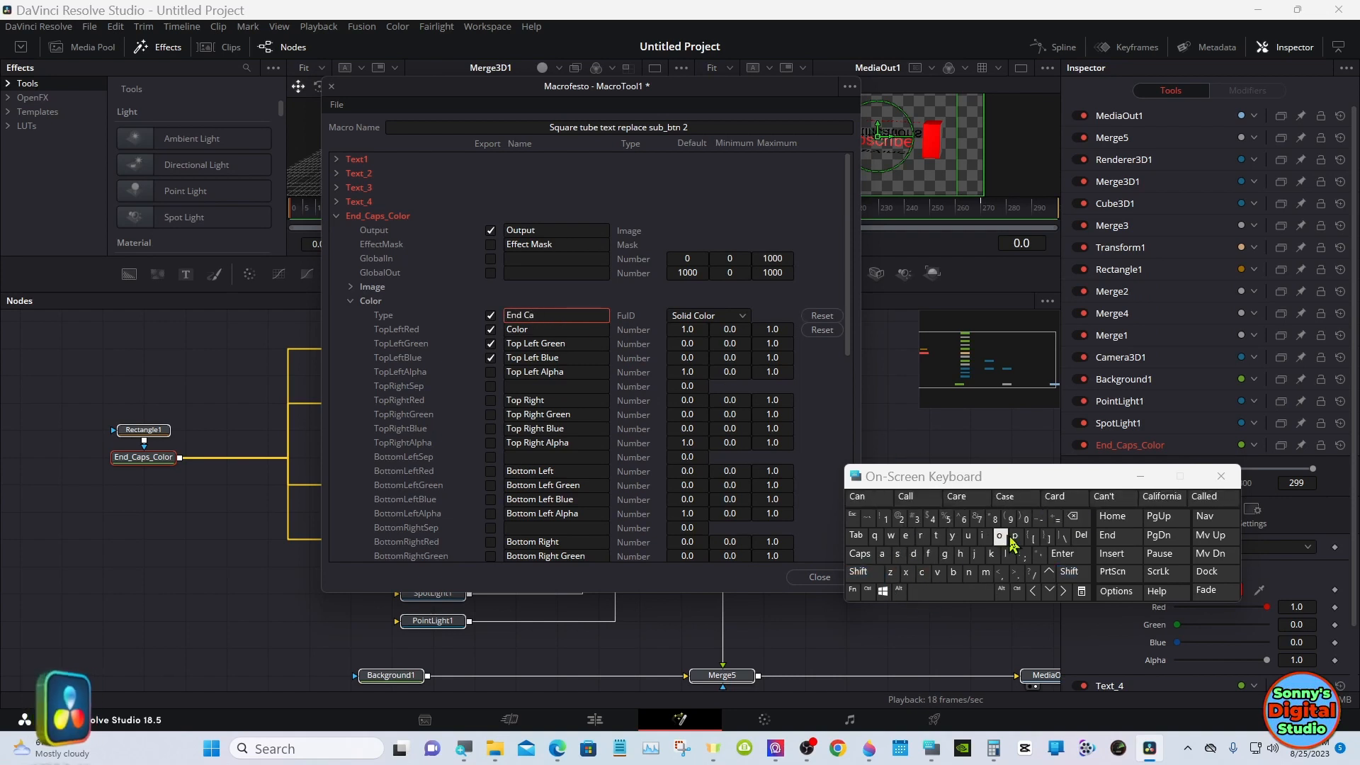
click(898, 554)
click(949, 592)
click(858, 571)
click(921, 573)
click(999, 536)
click(1006, 554)
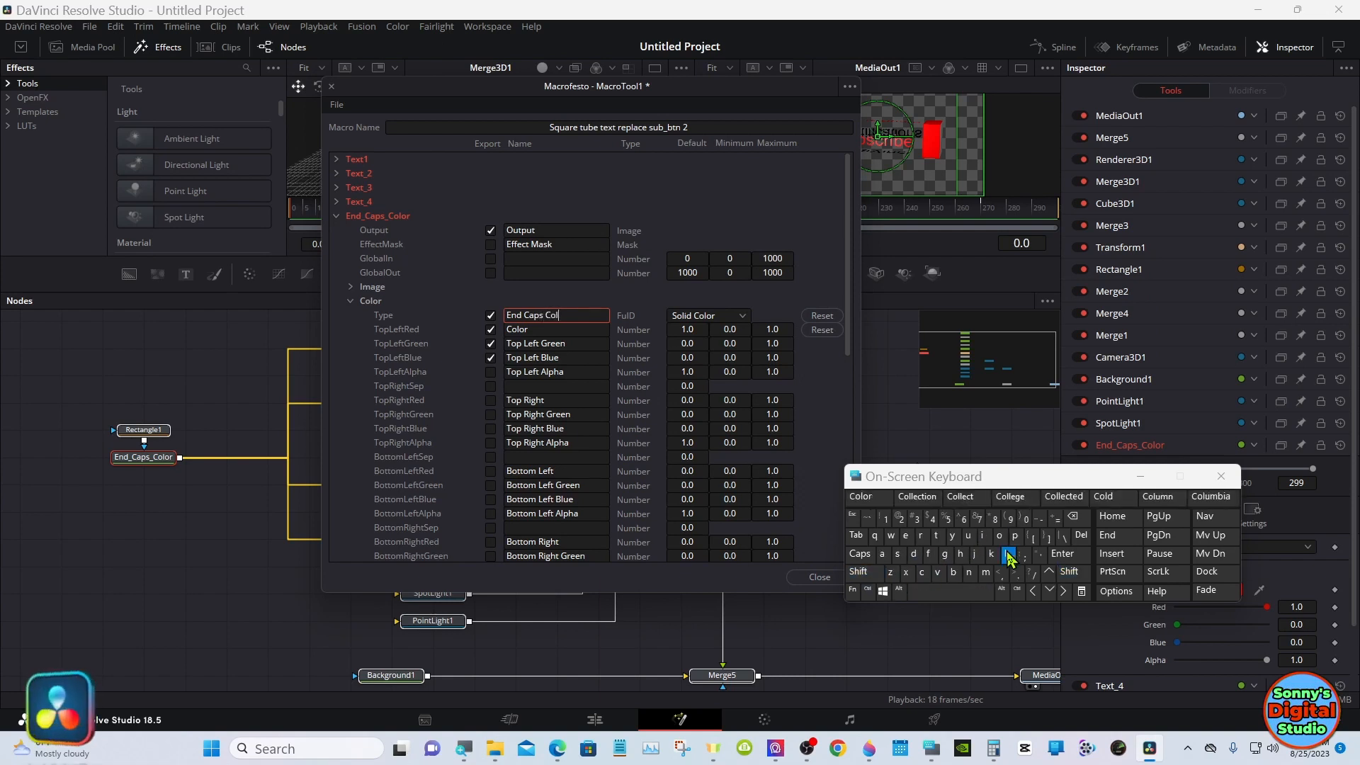
click(999, 535)
click(921, 536)
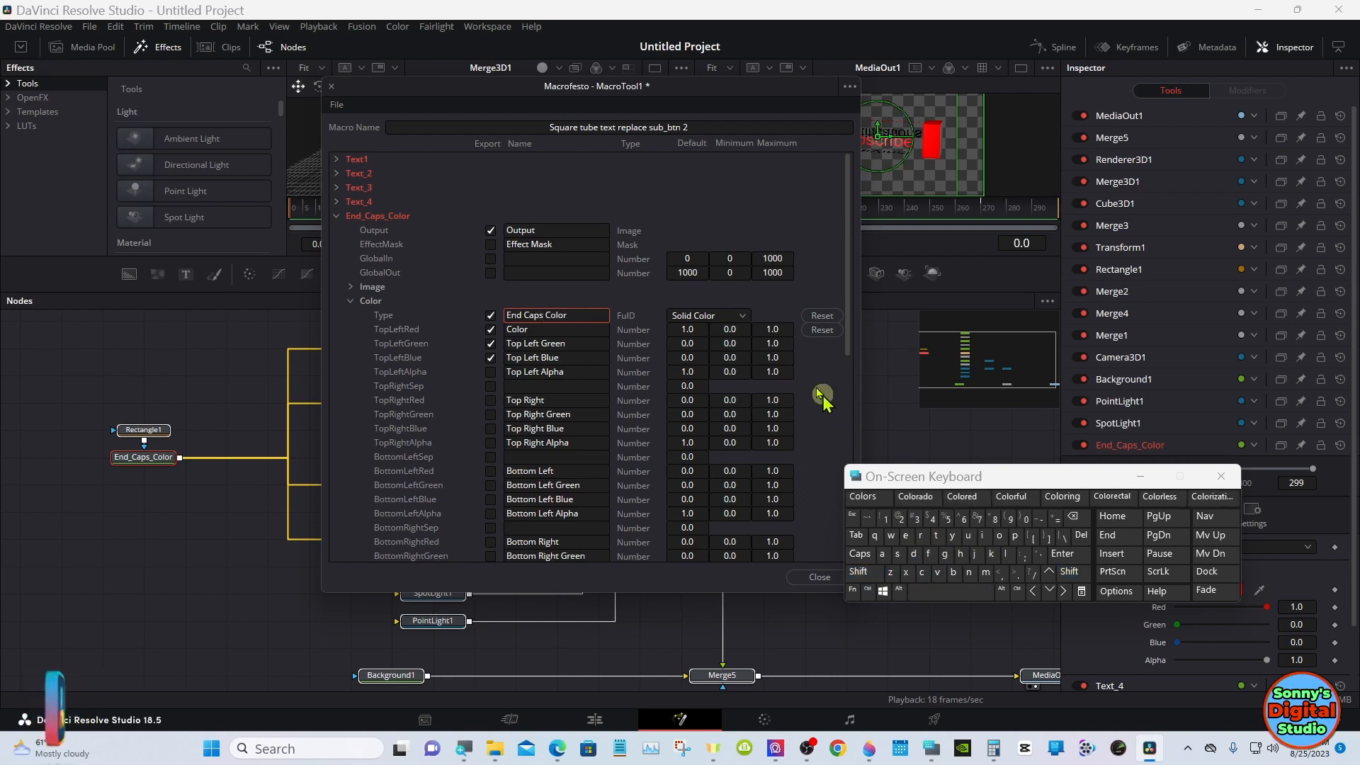
click(751, 226)
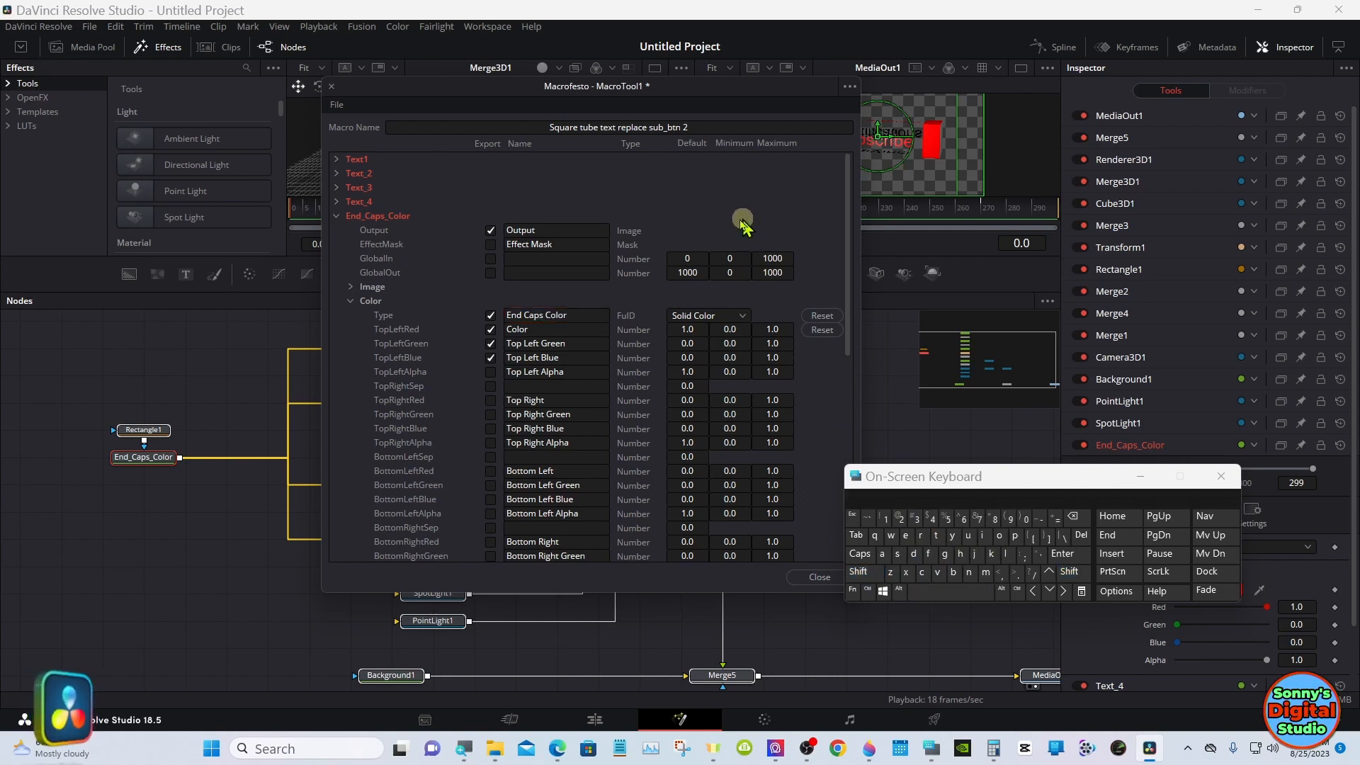
Step: Collapse End_Caps_Color, and mark SpotLight1's Output and its X and Y translation for export
click(350, 302)
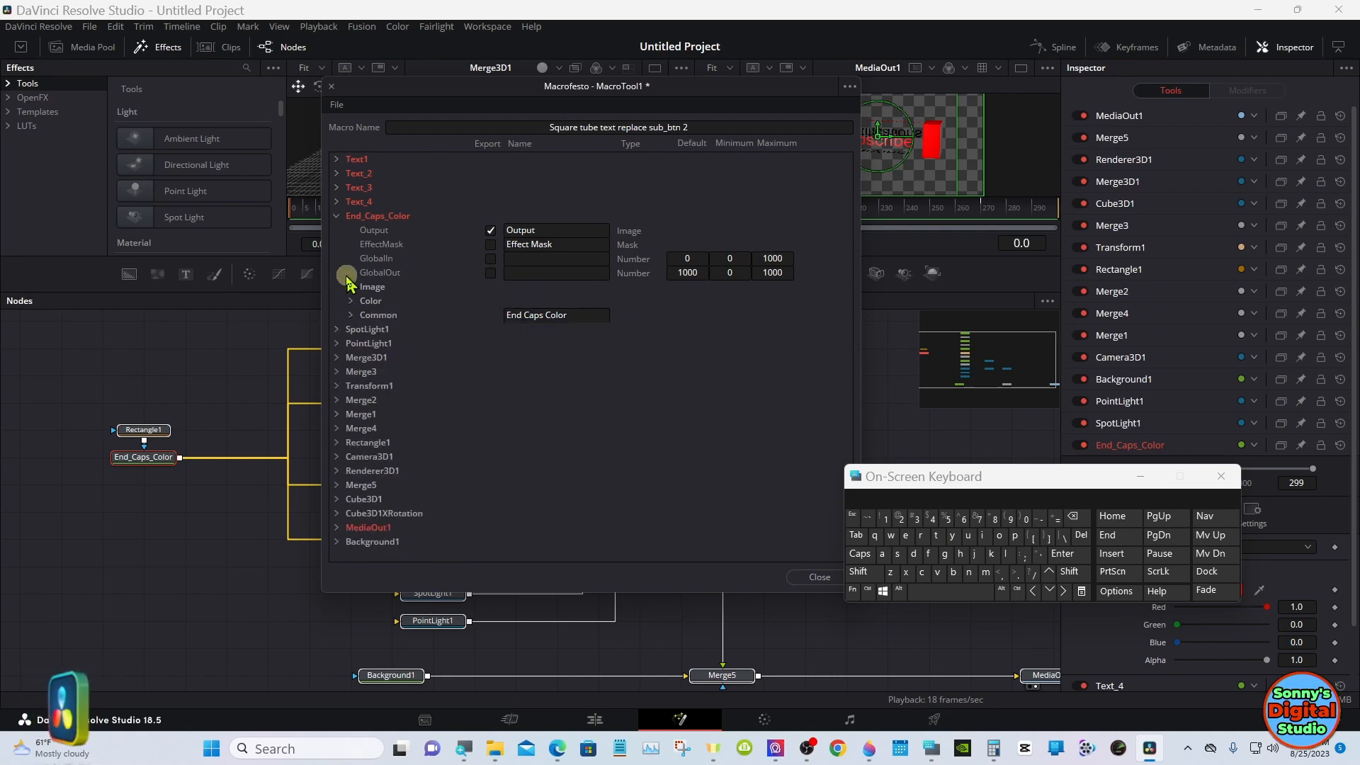
click(337, 218)
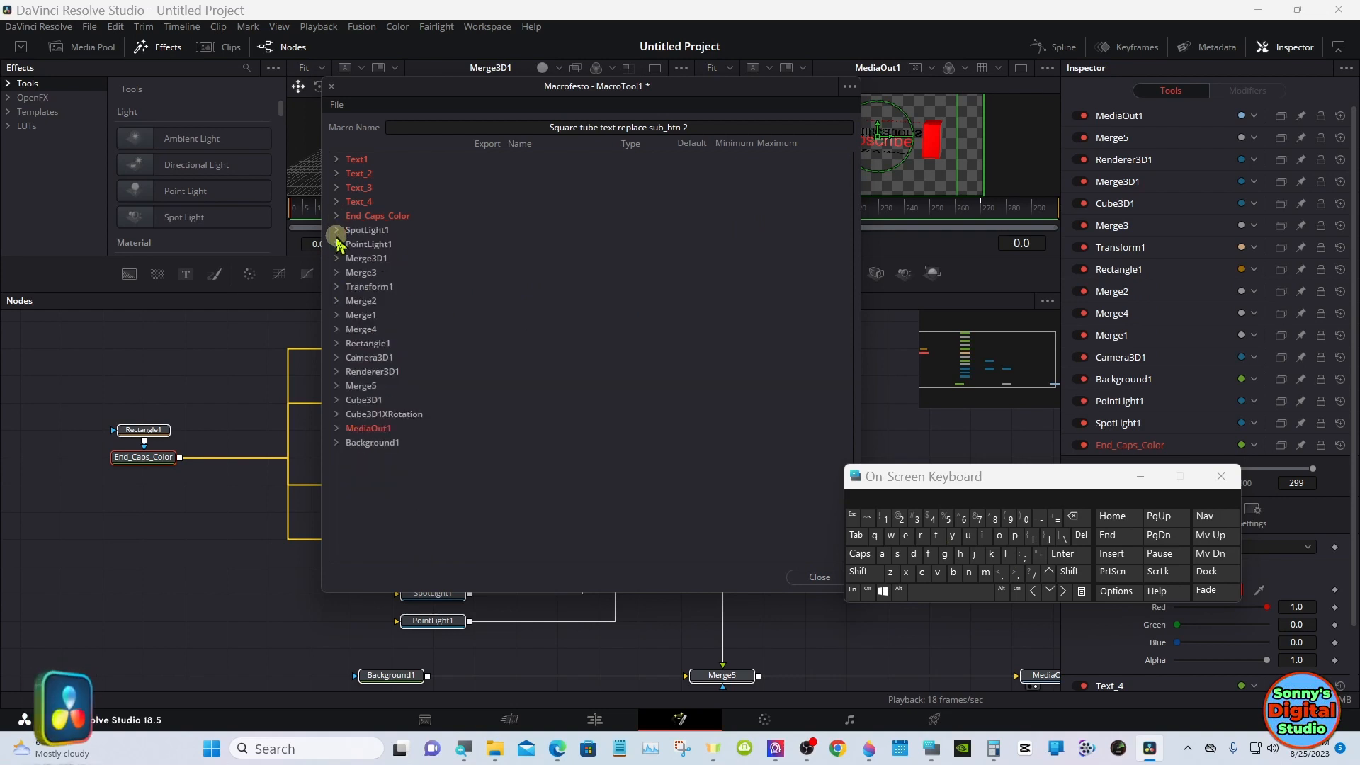
click(337, 231)
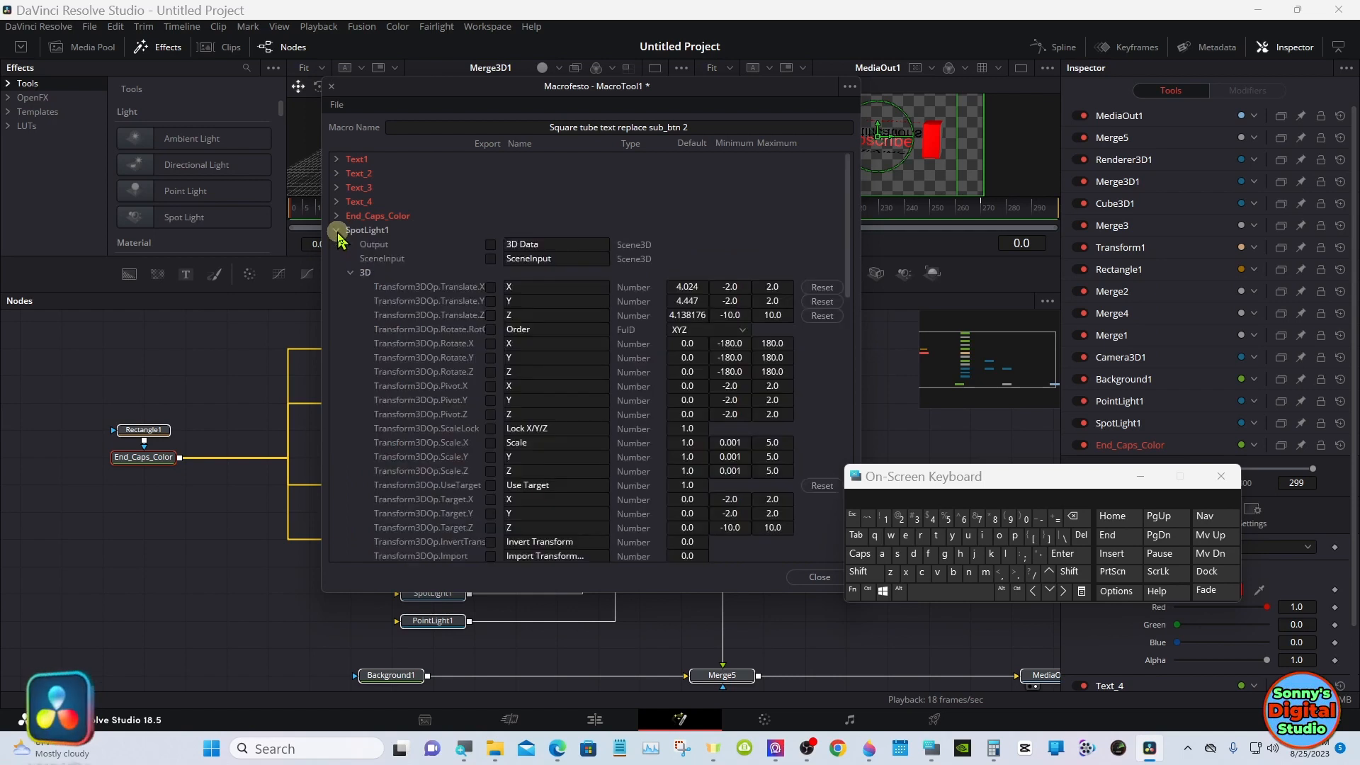
click(492, 244)
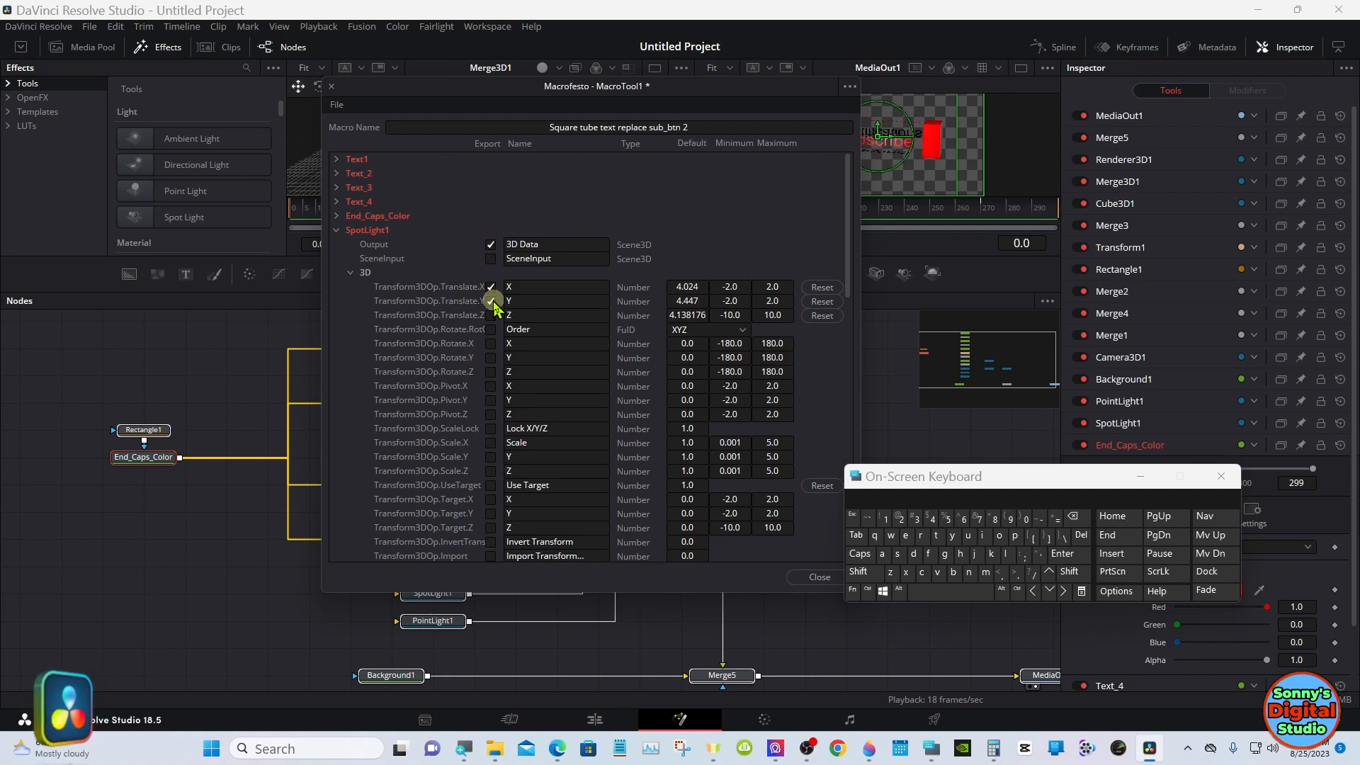
Step: Rename SpotLight1's exported X translation parameter as "Spotlight X"
click(508, 287)
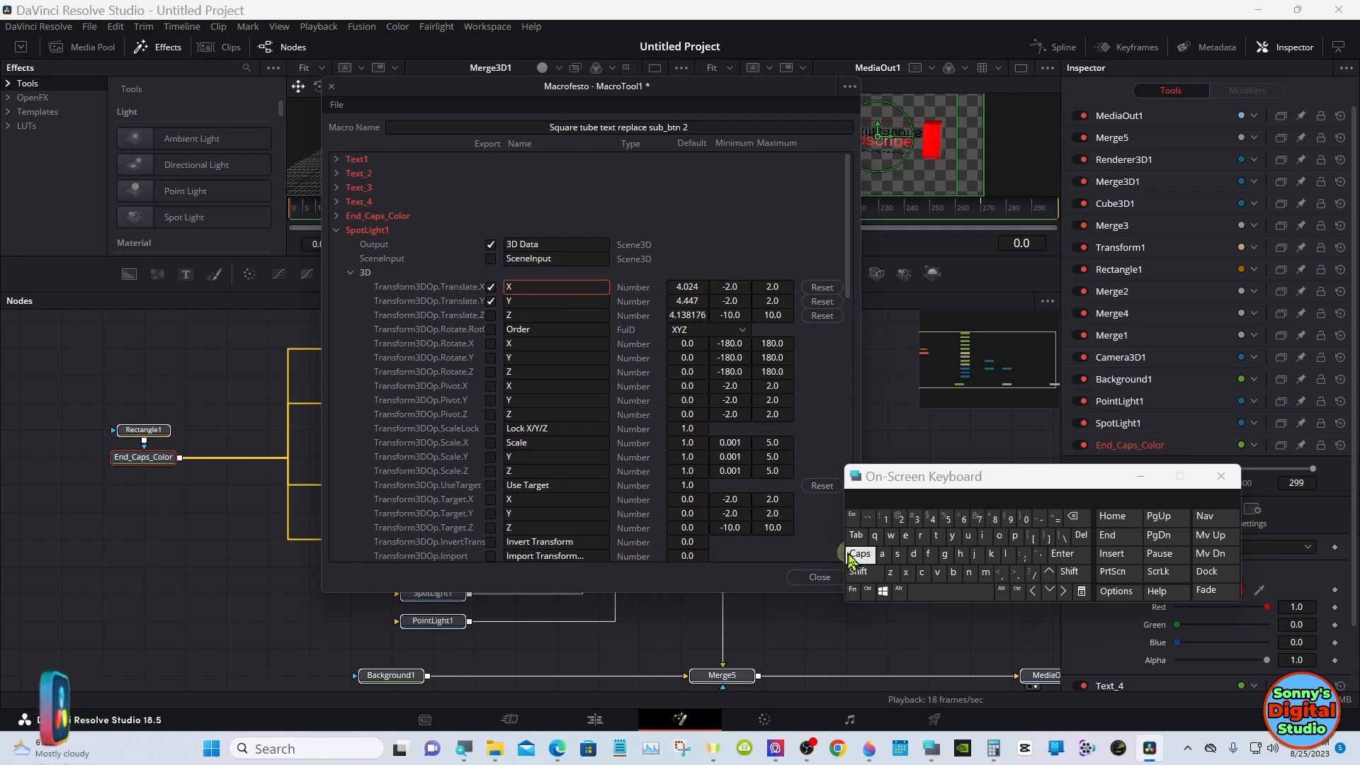
click(861, 572)
click(897, 553)
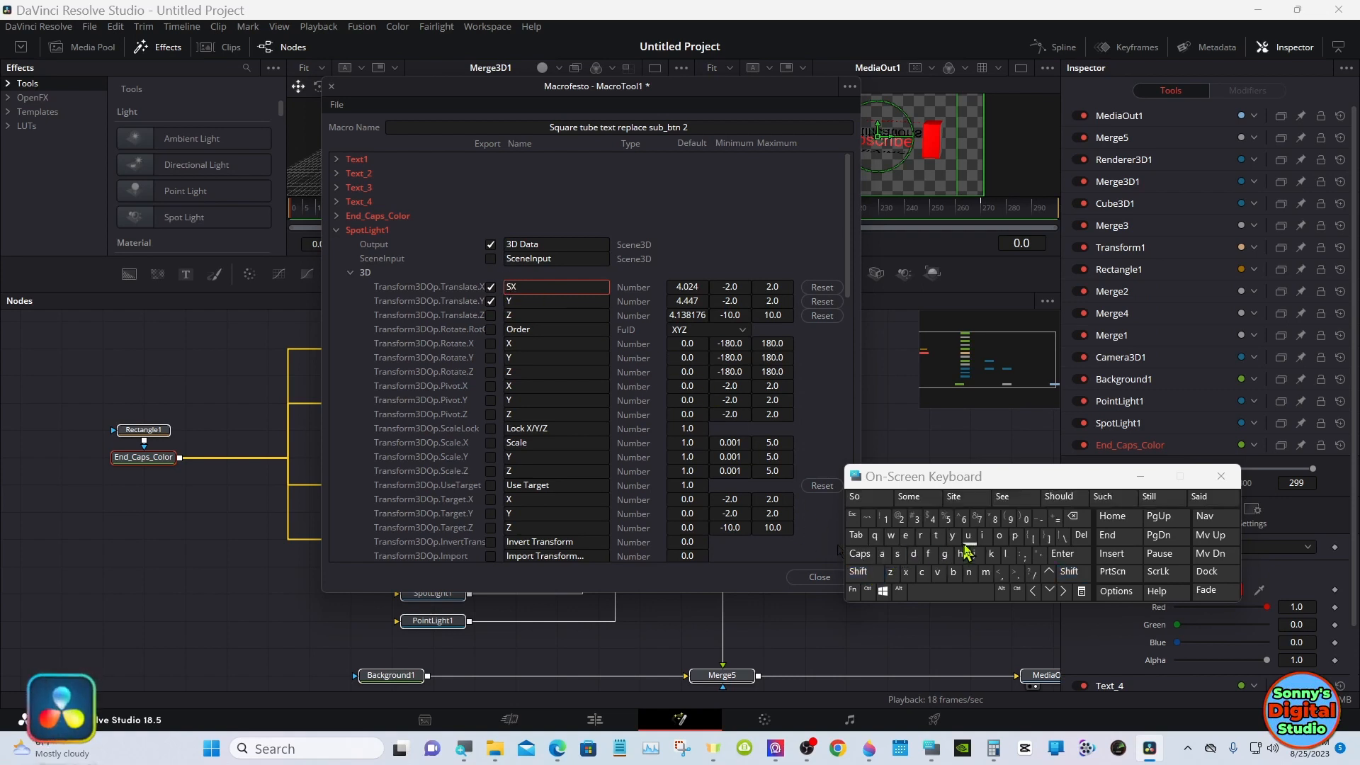
click(1015, 537)
click(999, 537)
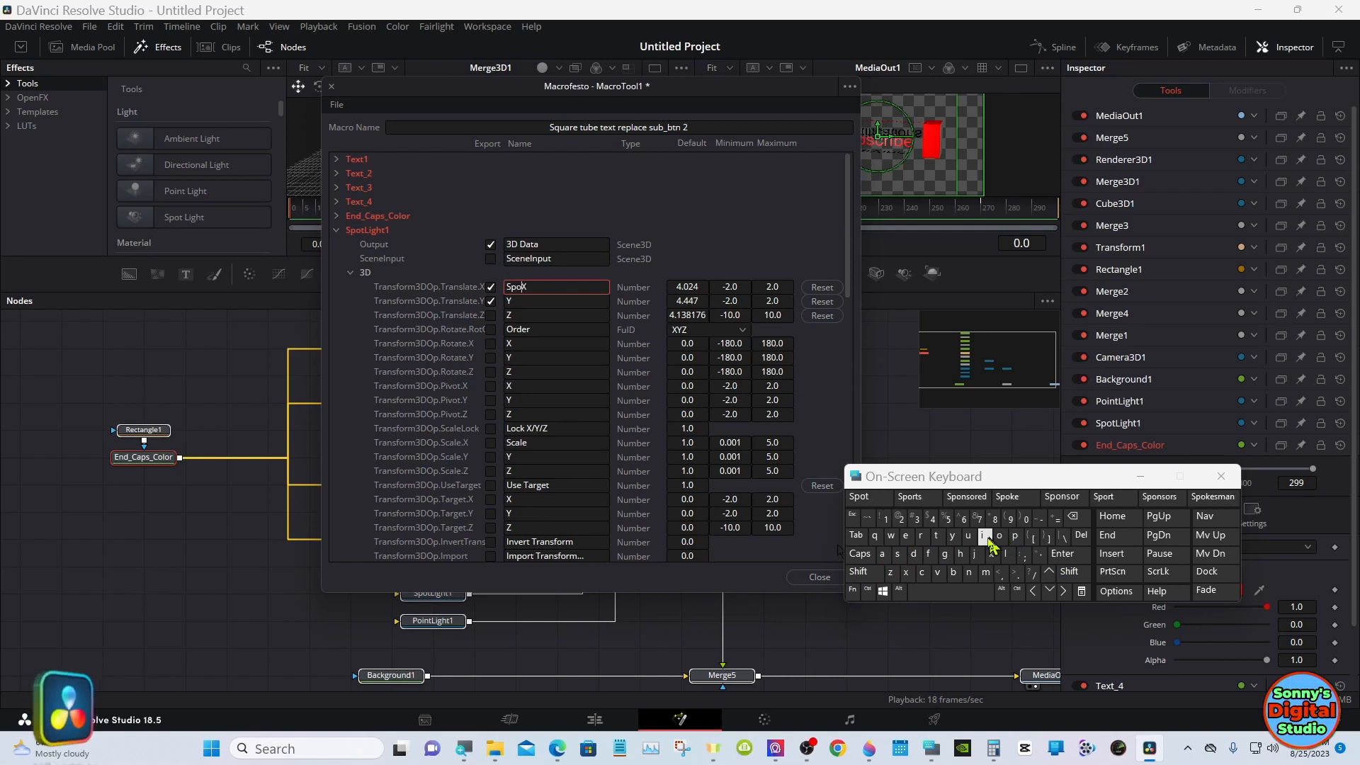
click(938, 537)
click(915, 497)
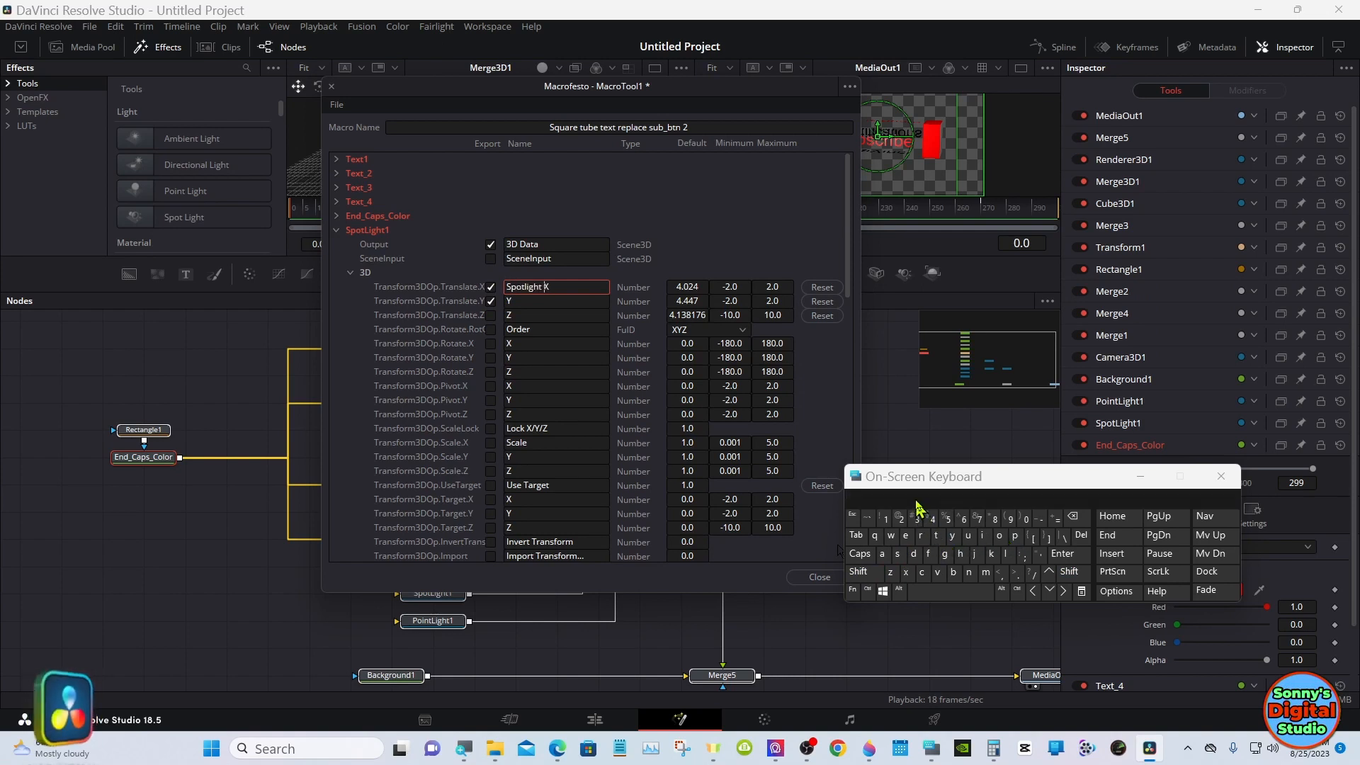
Step: Mark SpotLight1's Enabled and Intensity controls for export, leaving its red, green and blue values unmarked
click(743, 237)
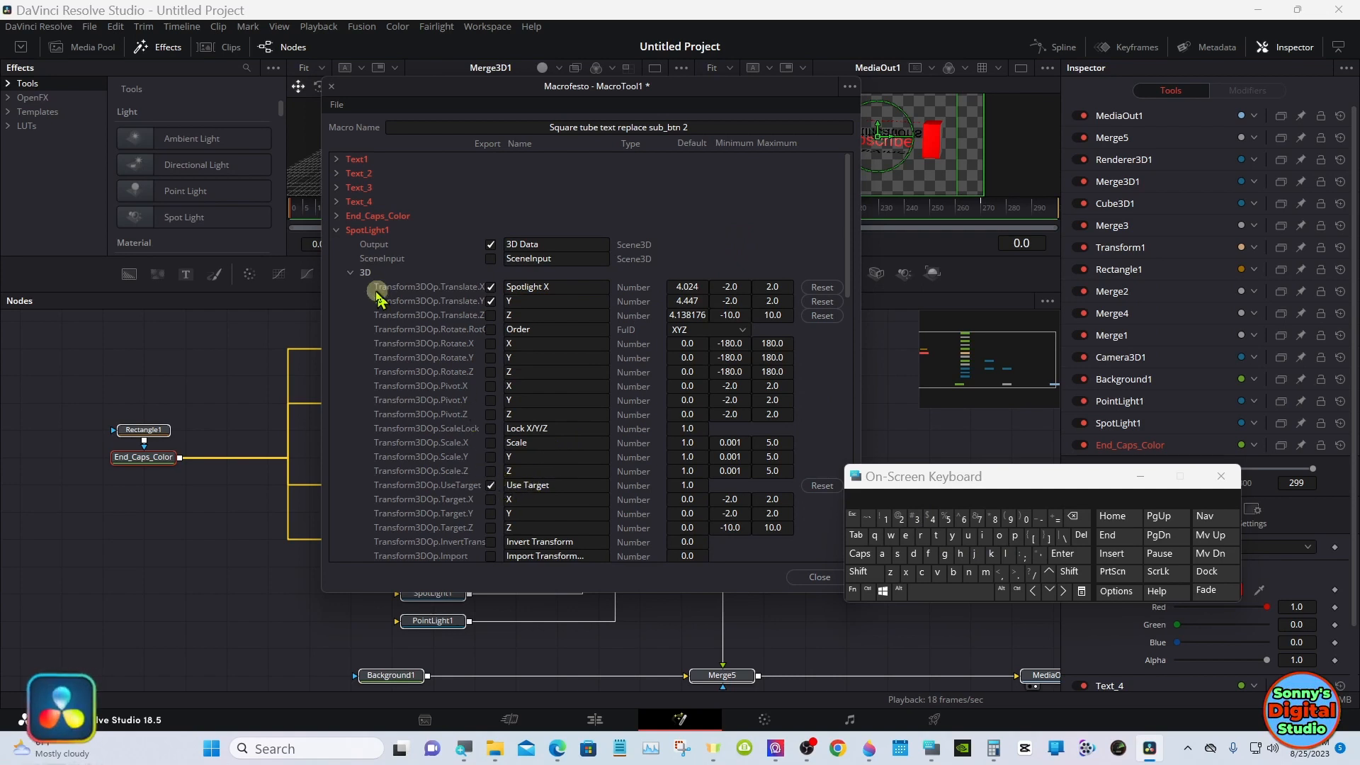
click(351, 272)
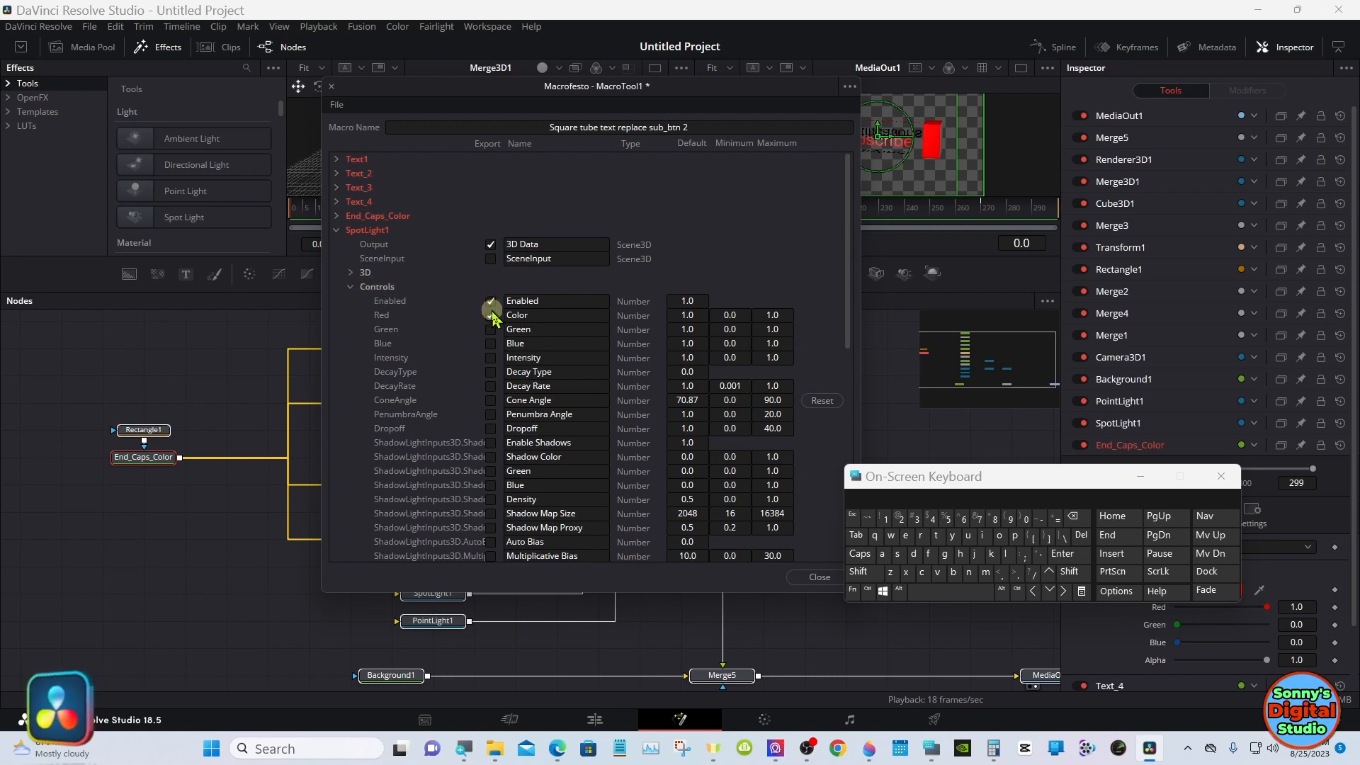
click(491, 343)
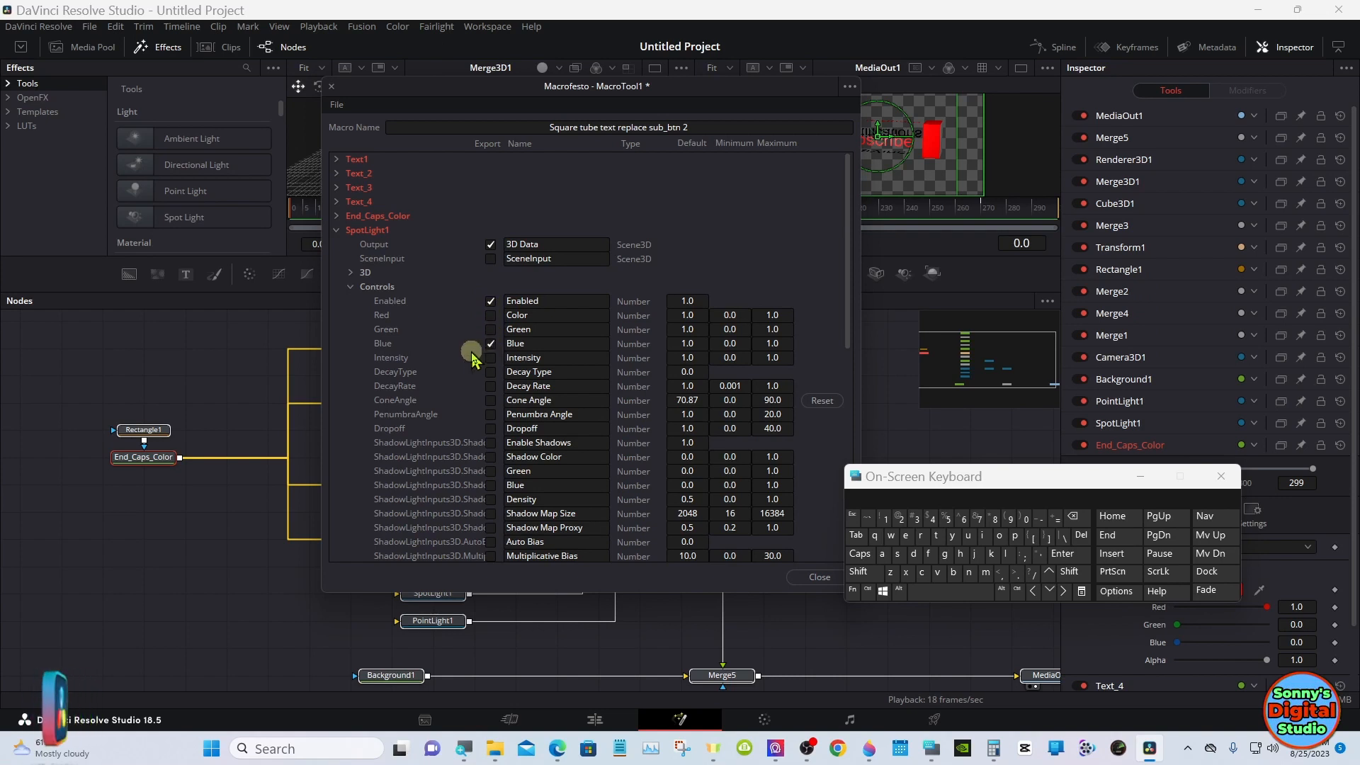
click(491, 343)
click(489, 358)
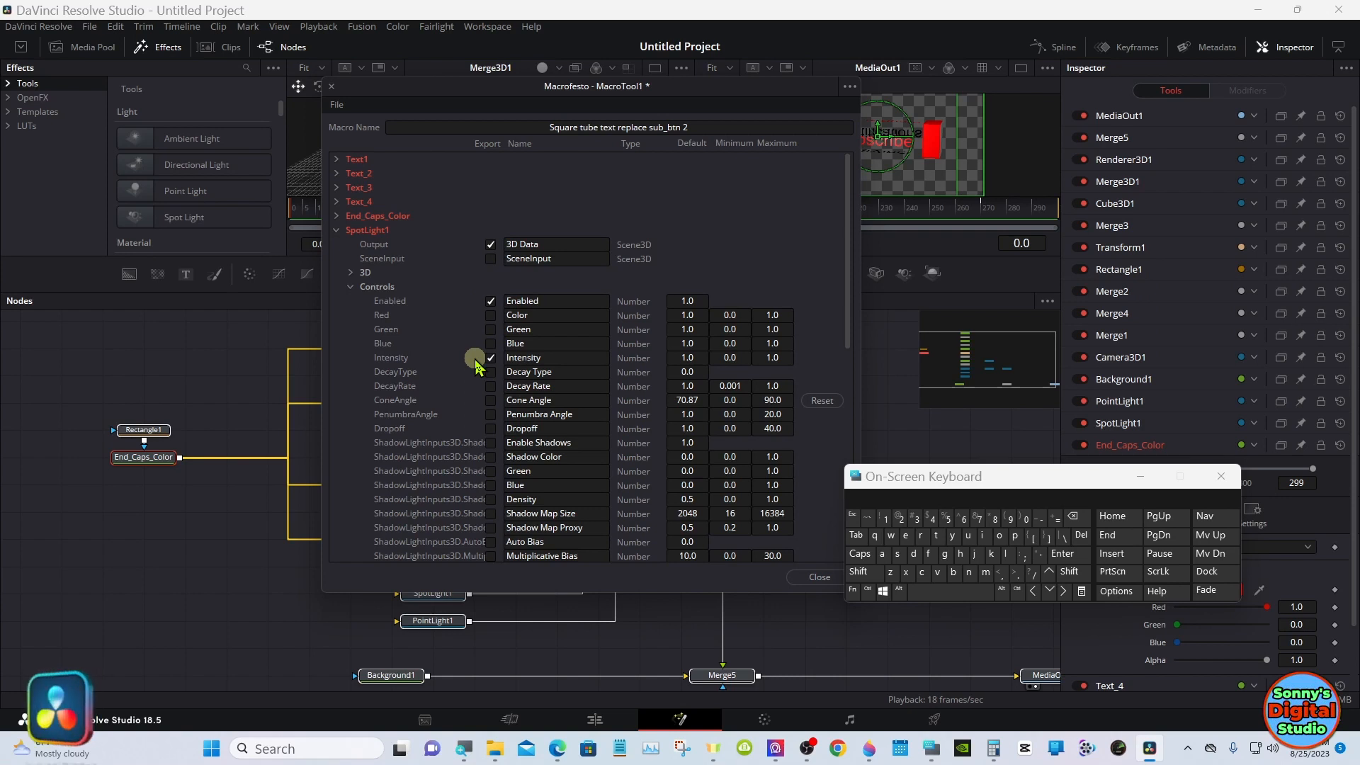
Step: Rename SpotLight1's exported Enabled parameter as "Spotlight Enabled"
click(508, 302)
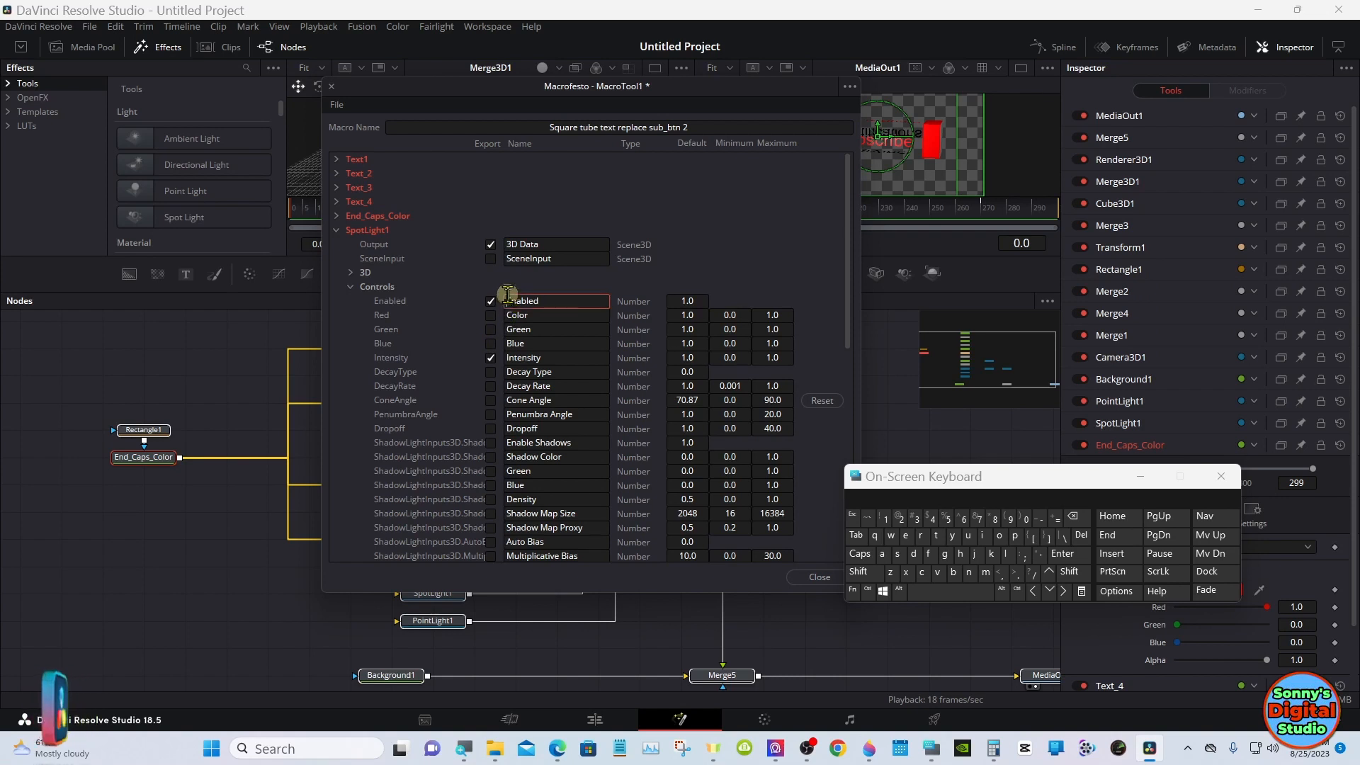
click(861, 573)
click(897, 554)
click(1016, 536)
click(999, 536)
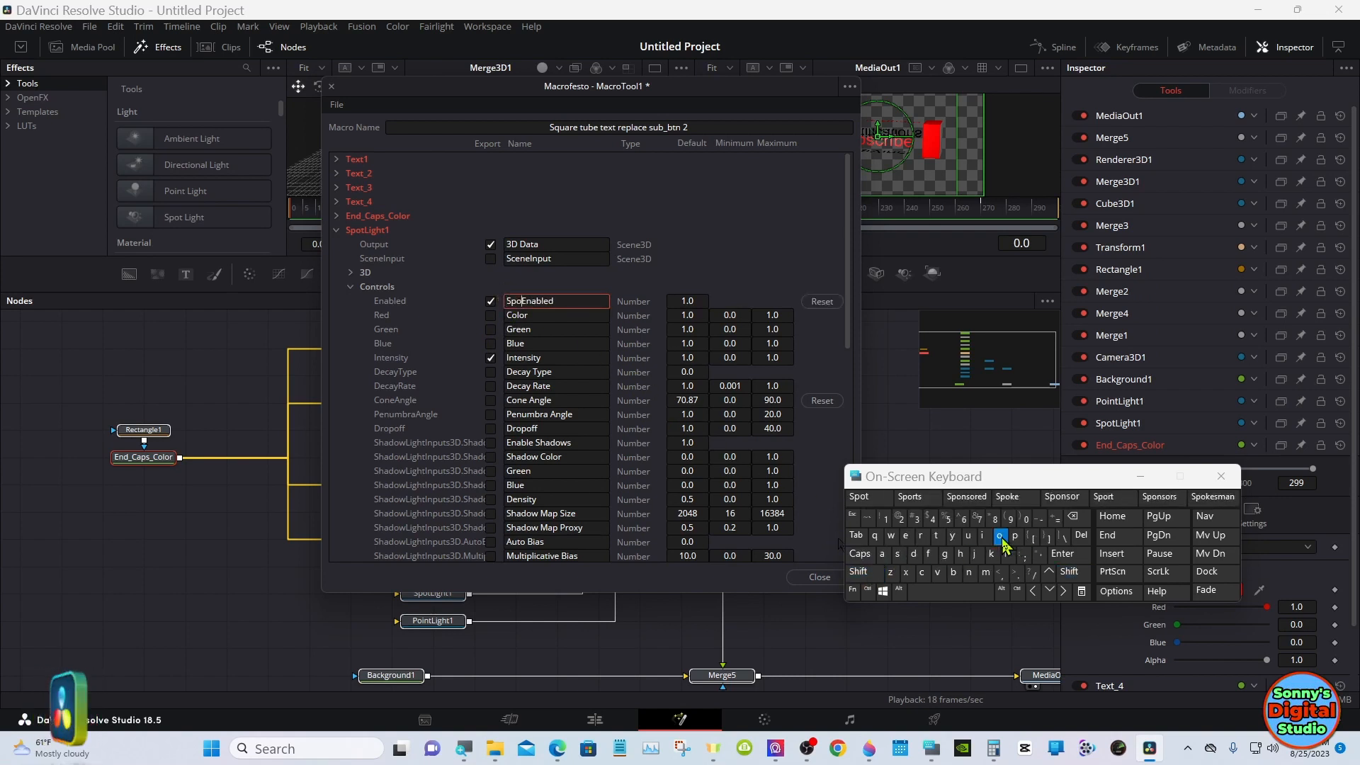
click(936, 536)
click(914, 497)
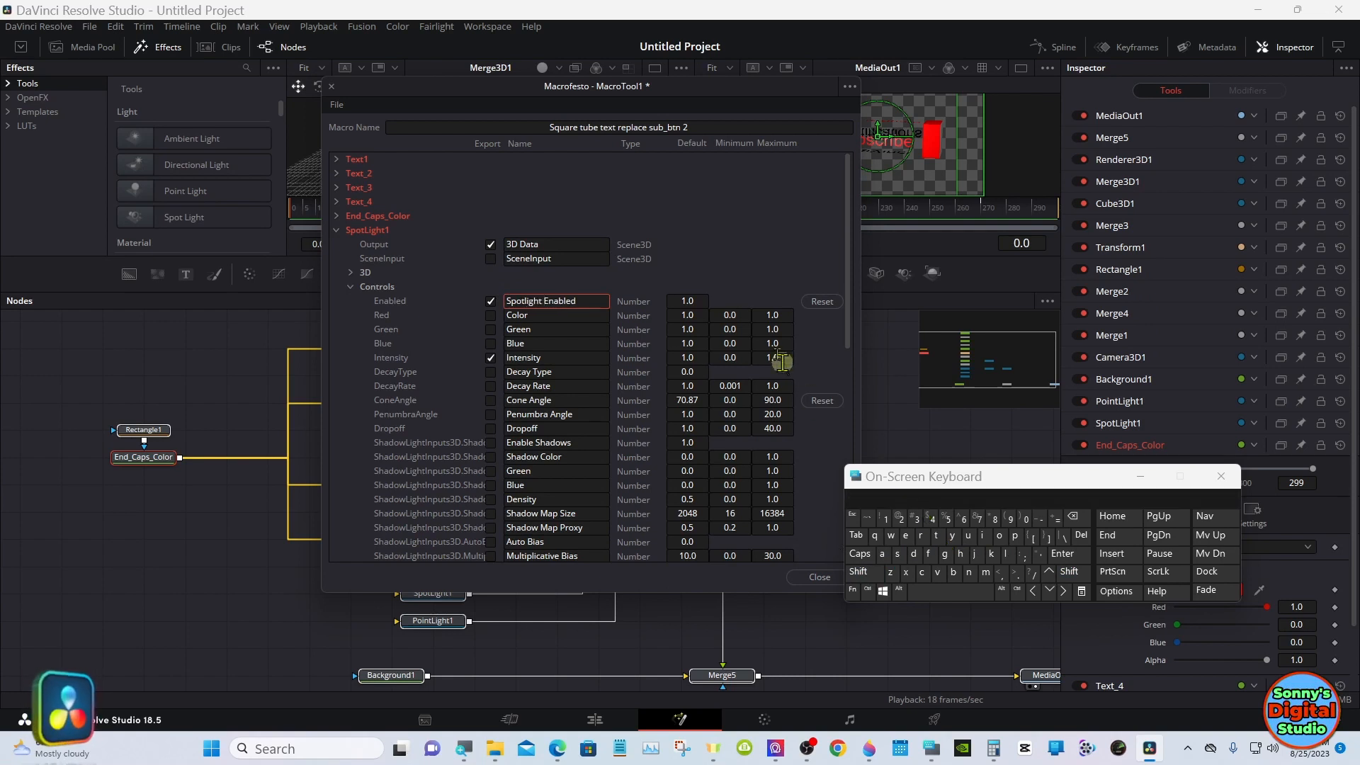
Step: Rename SpotLight1's exported Intensity parameter as "Spotlight Intensity"
click(507, 357)
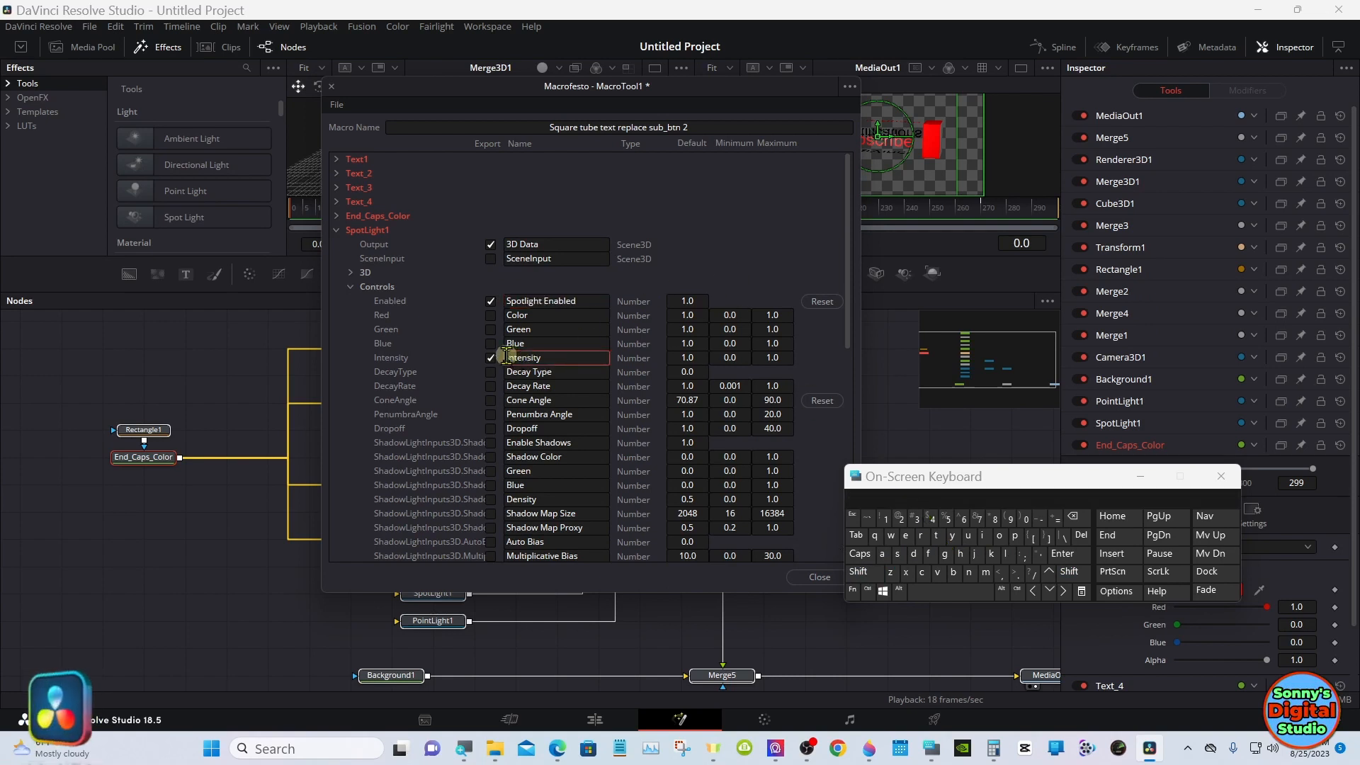
click(858, 571)
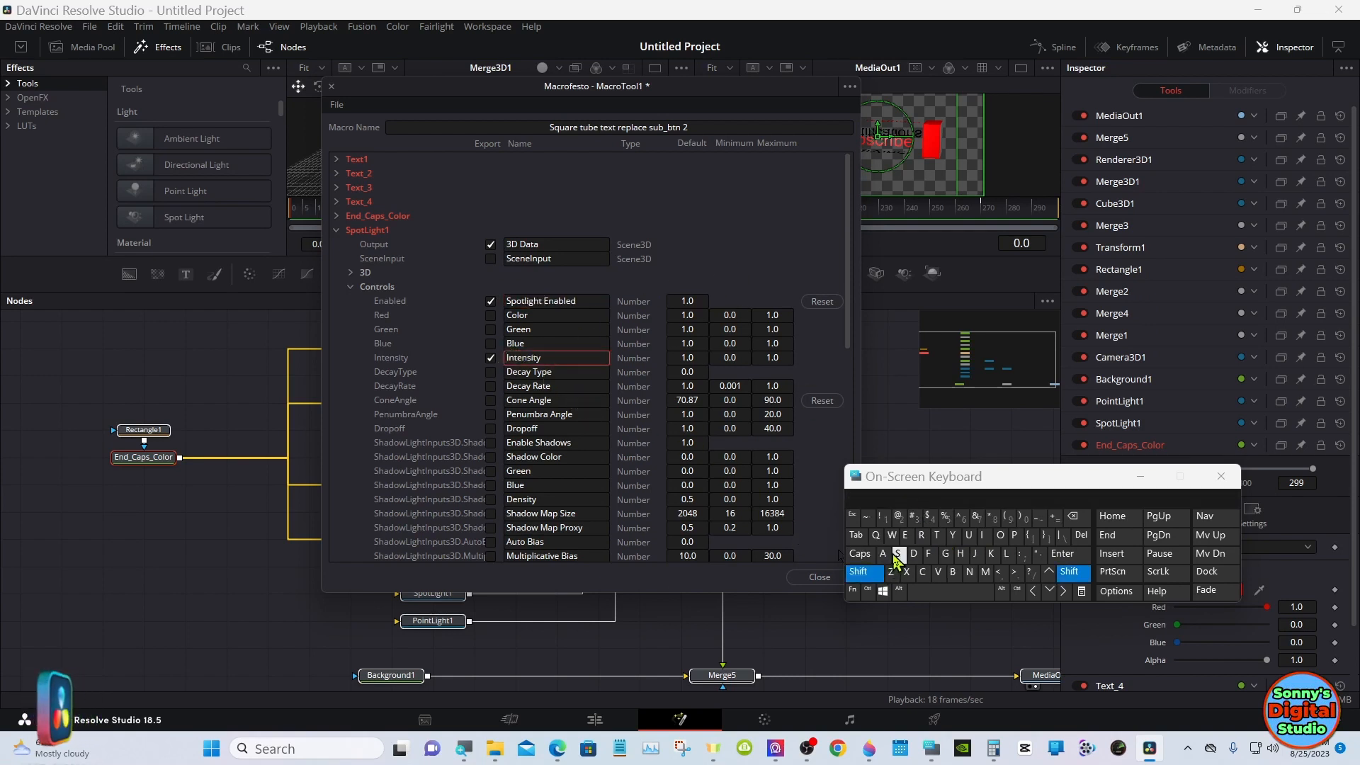
click(898, 554)
click(1015, 535)
click(999, 536)
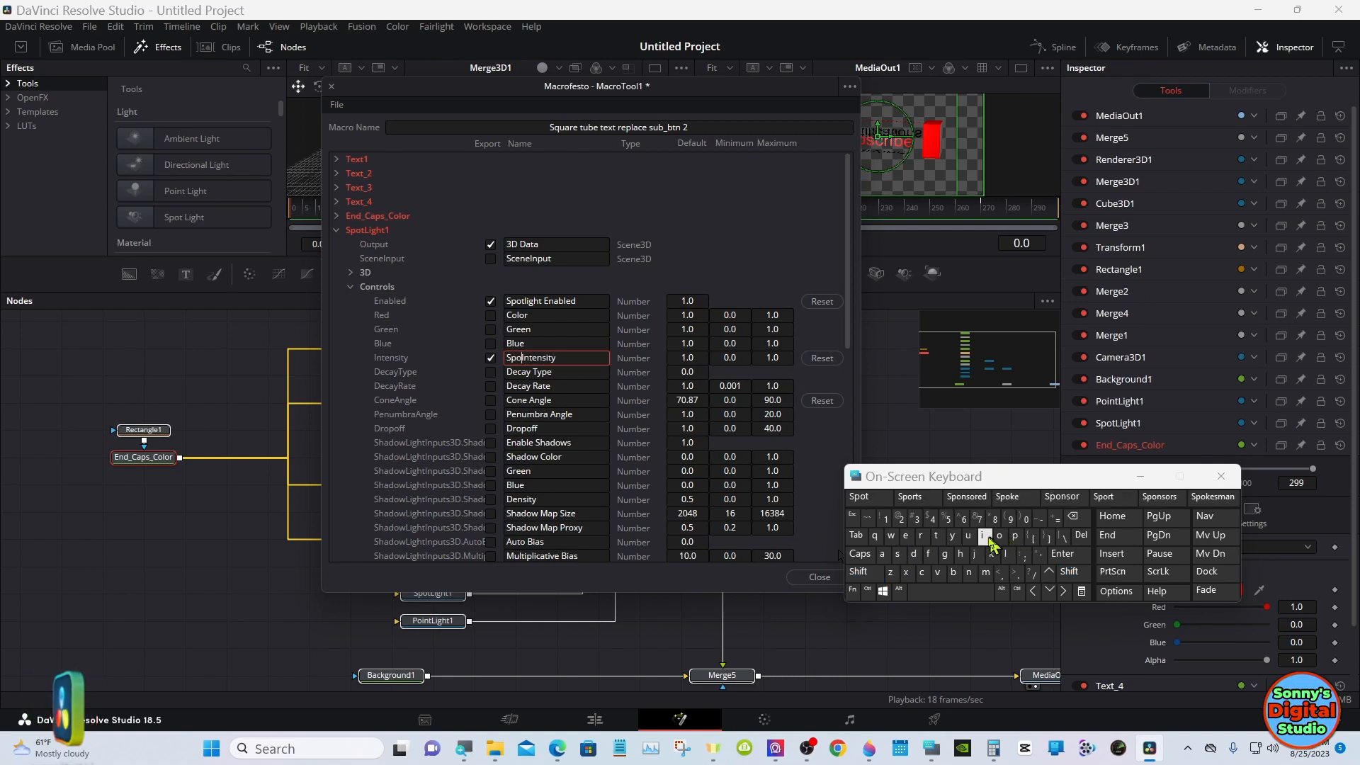
click(938, 537)
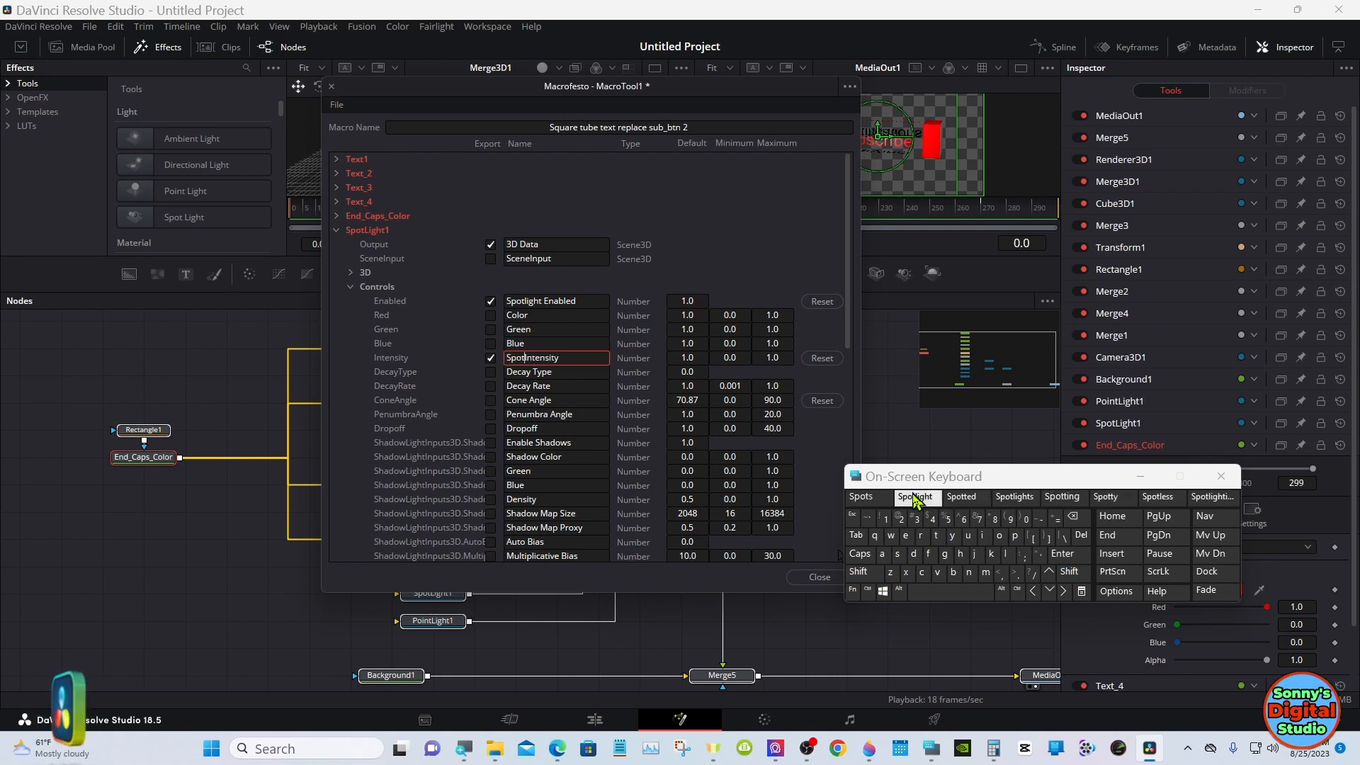
click(916, 498)
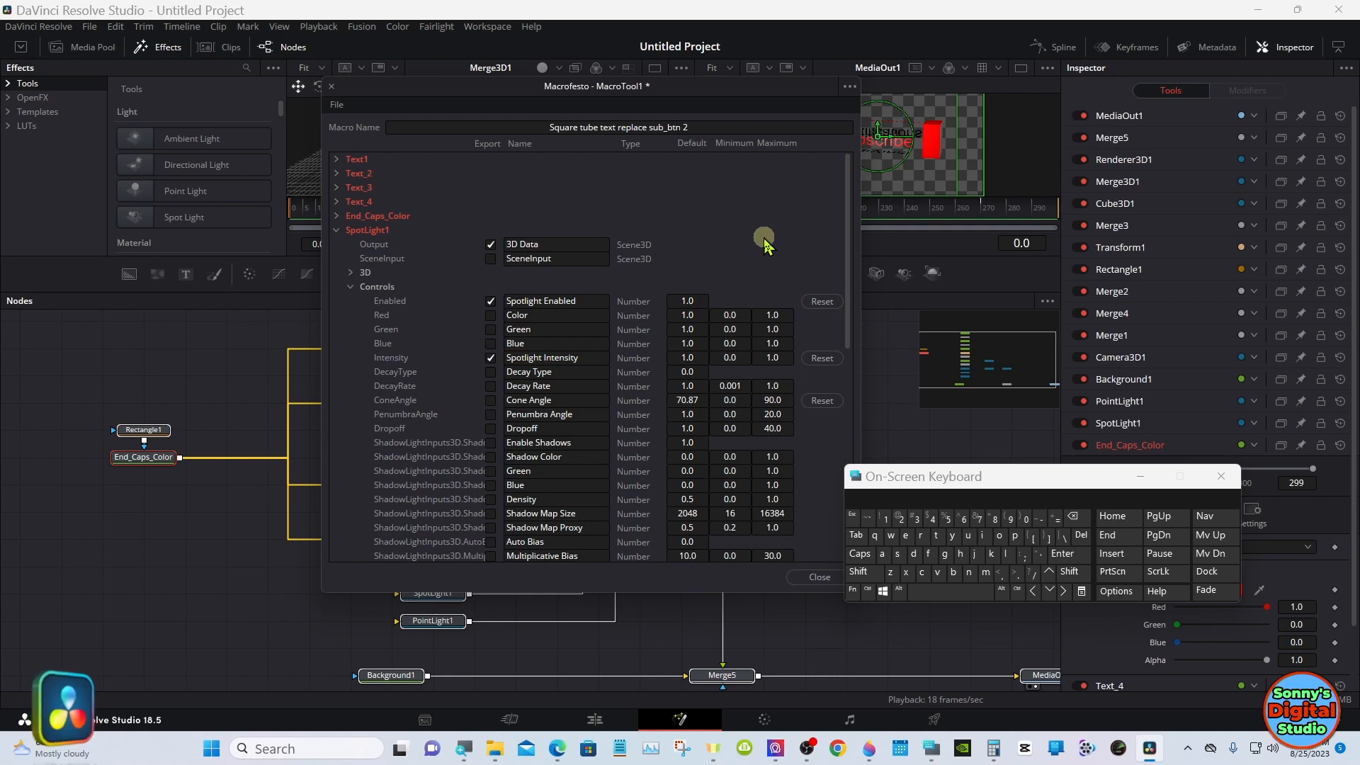
Step: Collapse SpotLight1, and mark PointLight1's Output and its X and Y translation for export
click(352, 286)
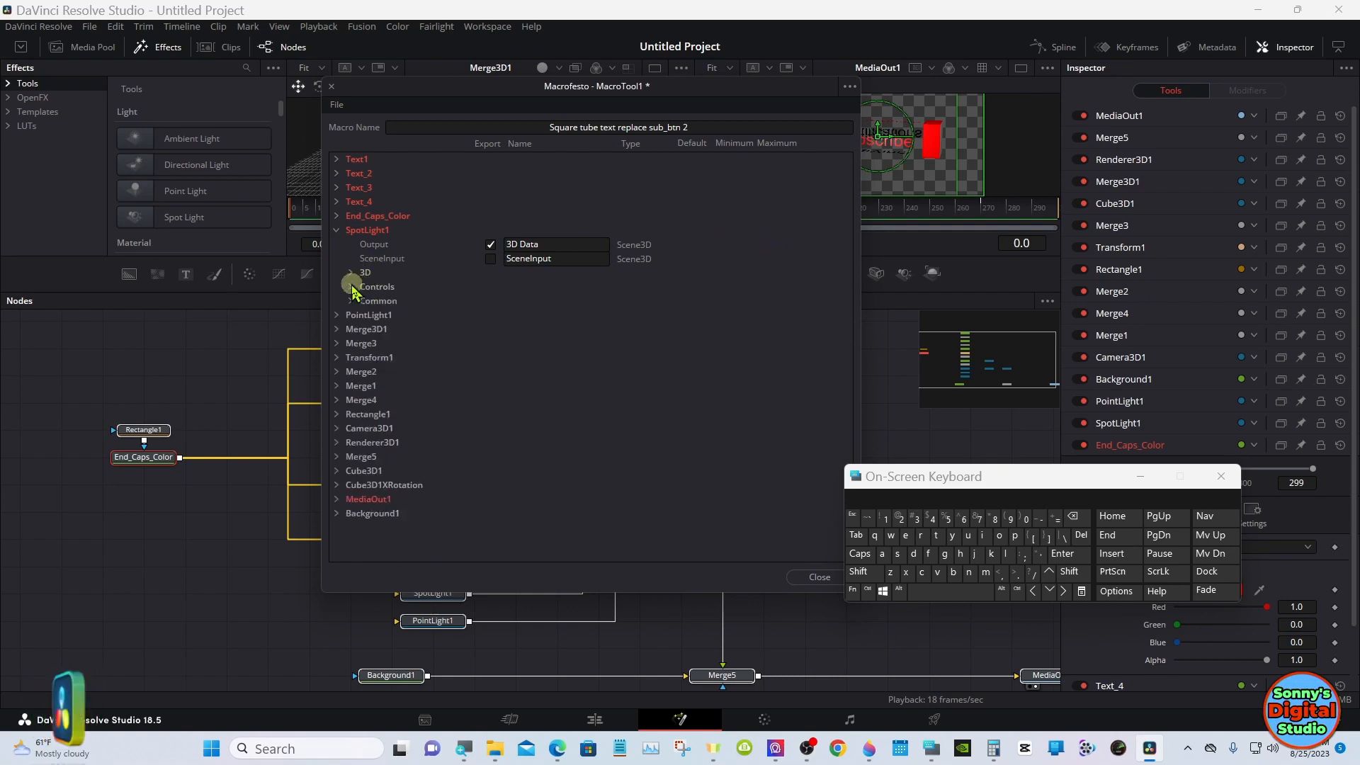
click(337, 230)
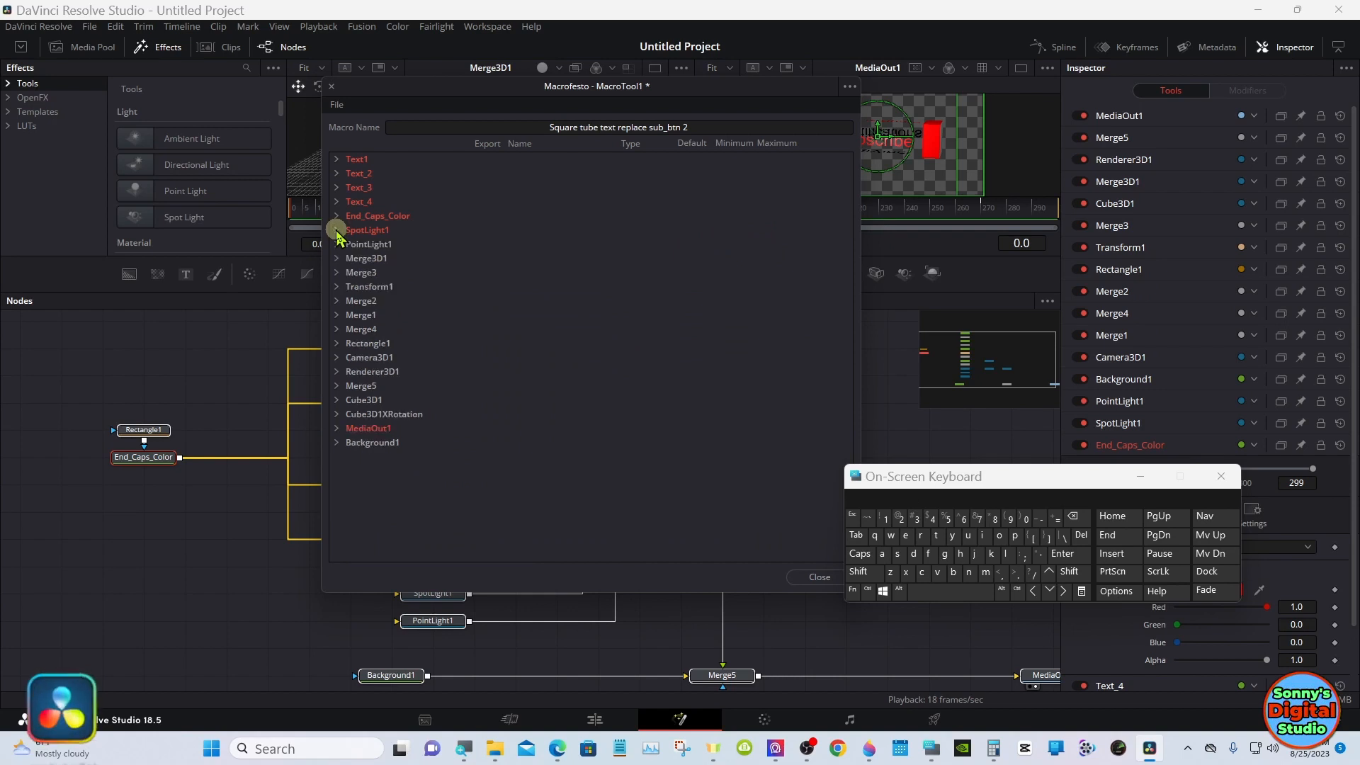
click(338, 244)
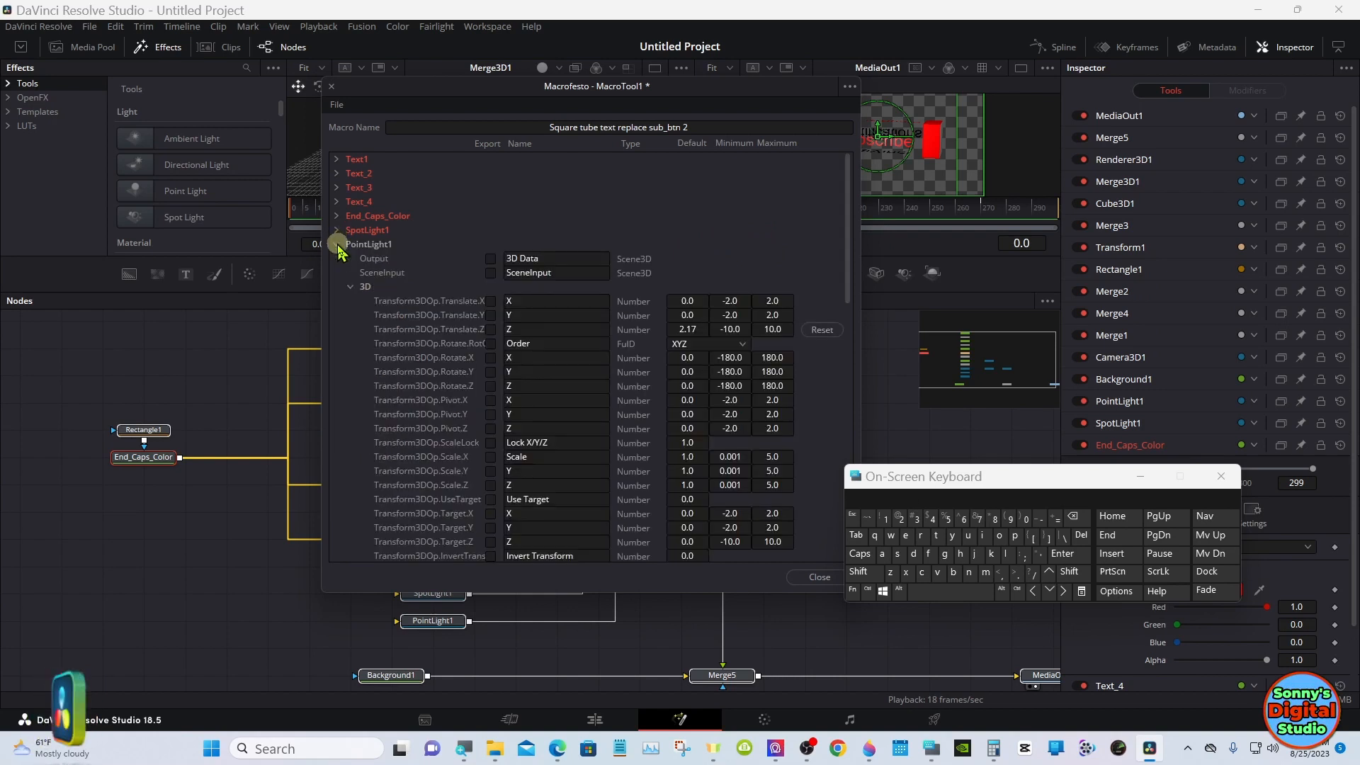
click(491, 260)
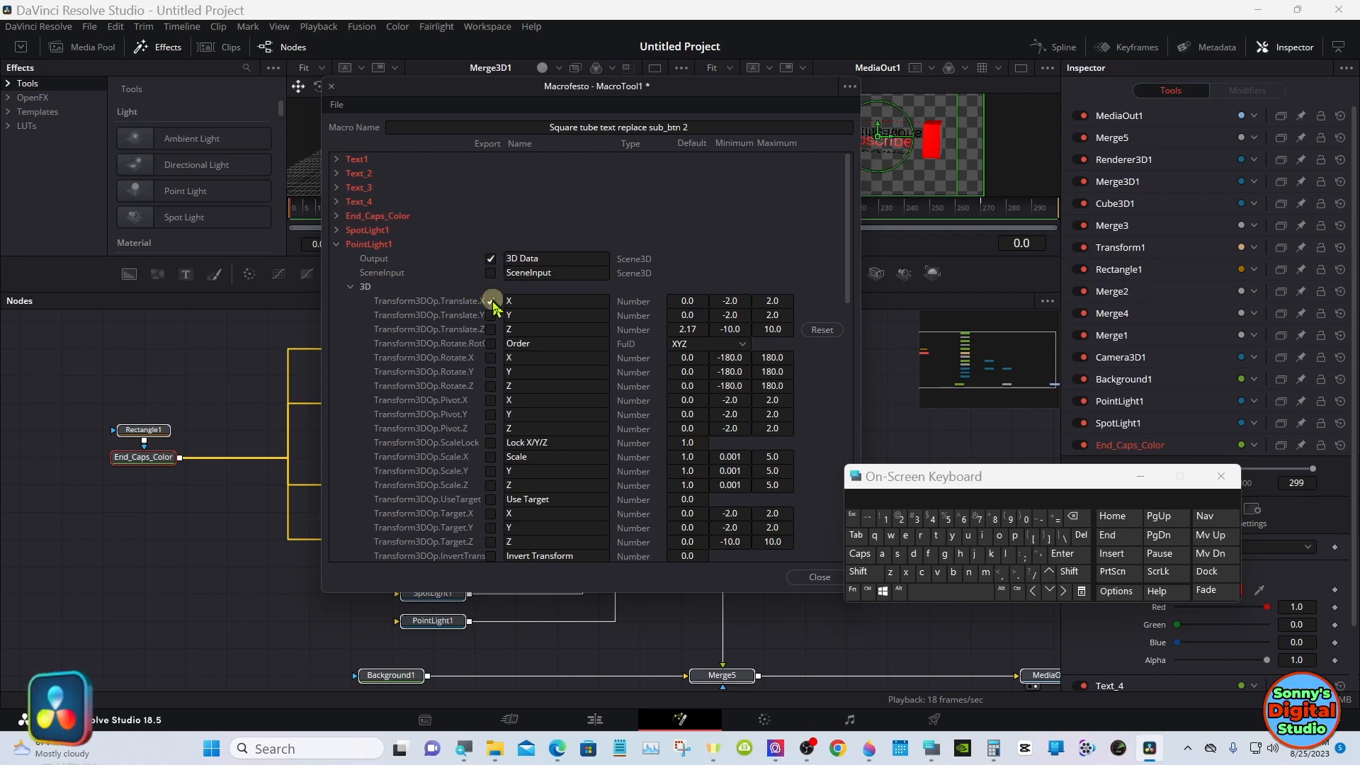
click(491, 315)
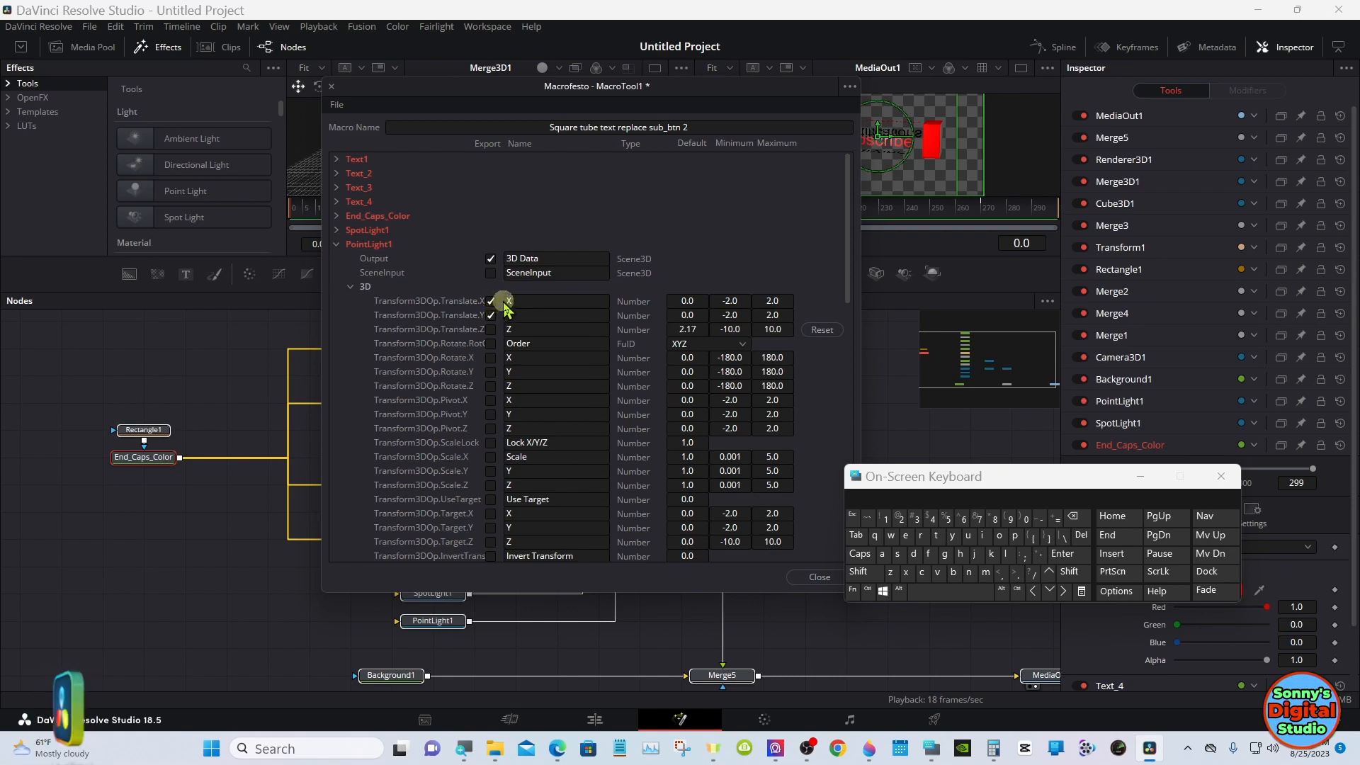
Step: Rename PointLight1's exported X translation parameter as "Point Light X", and mark its Use Target parameter for export
click(506, 302)
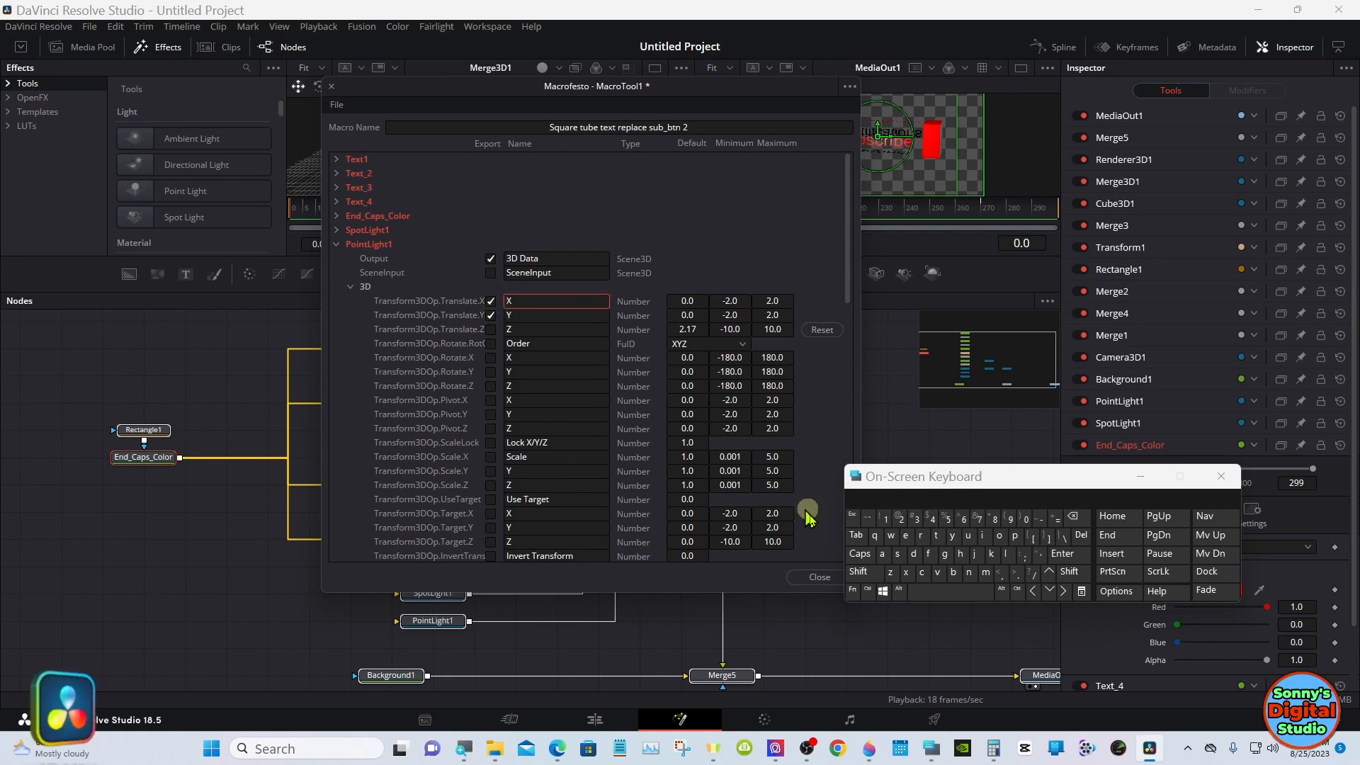
click(1015, 537)
click(999, 536)
click(984, 537)
click(919, 499)
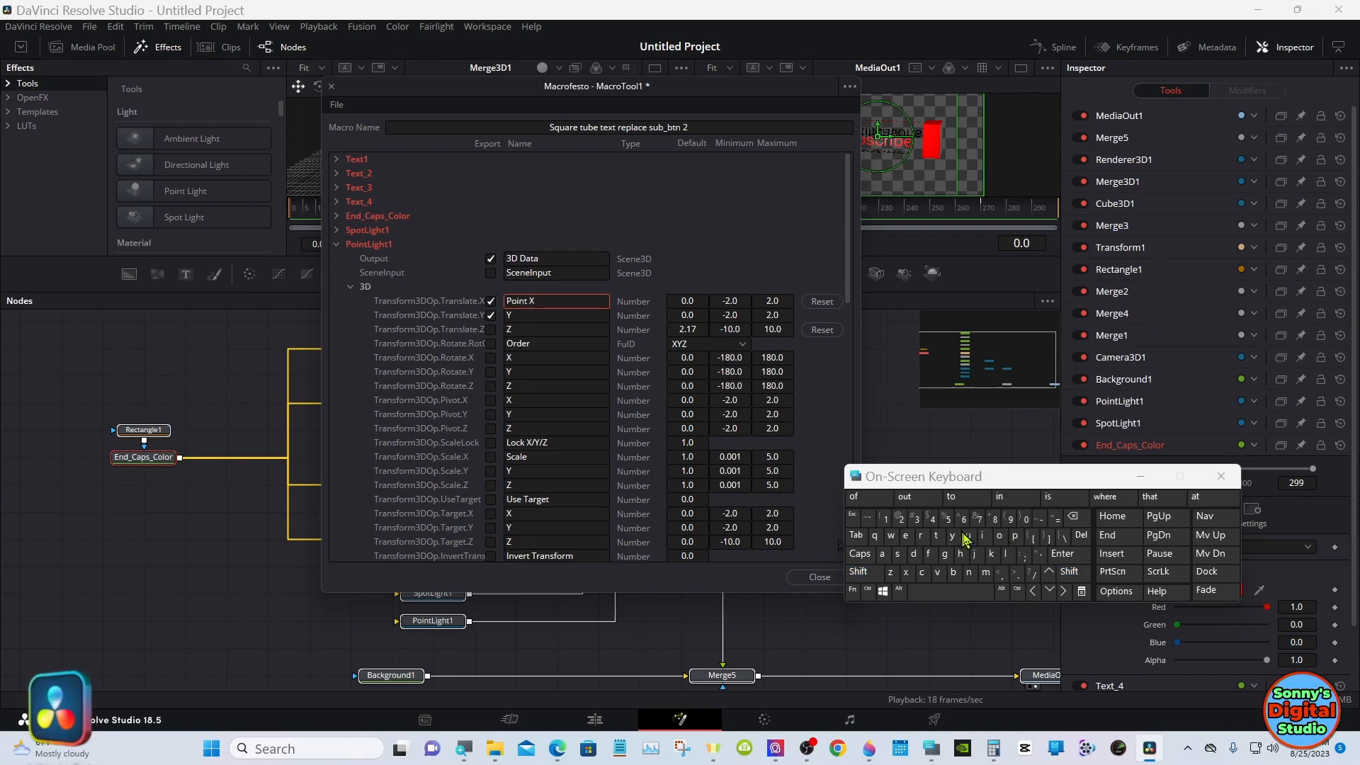
click(1068, 571)
click(1006, 555)
click(984, 535)
click(858, 496)
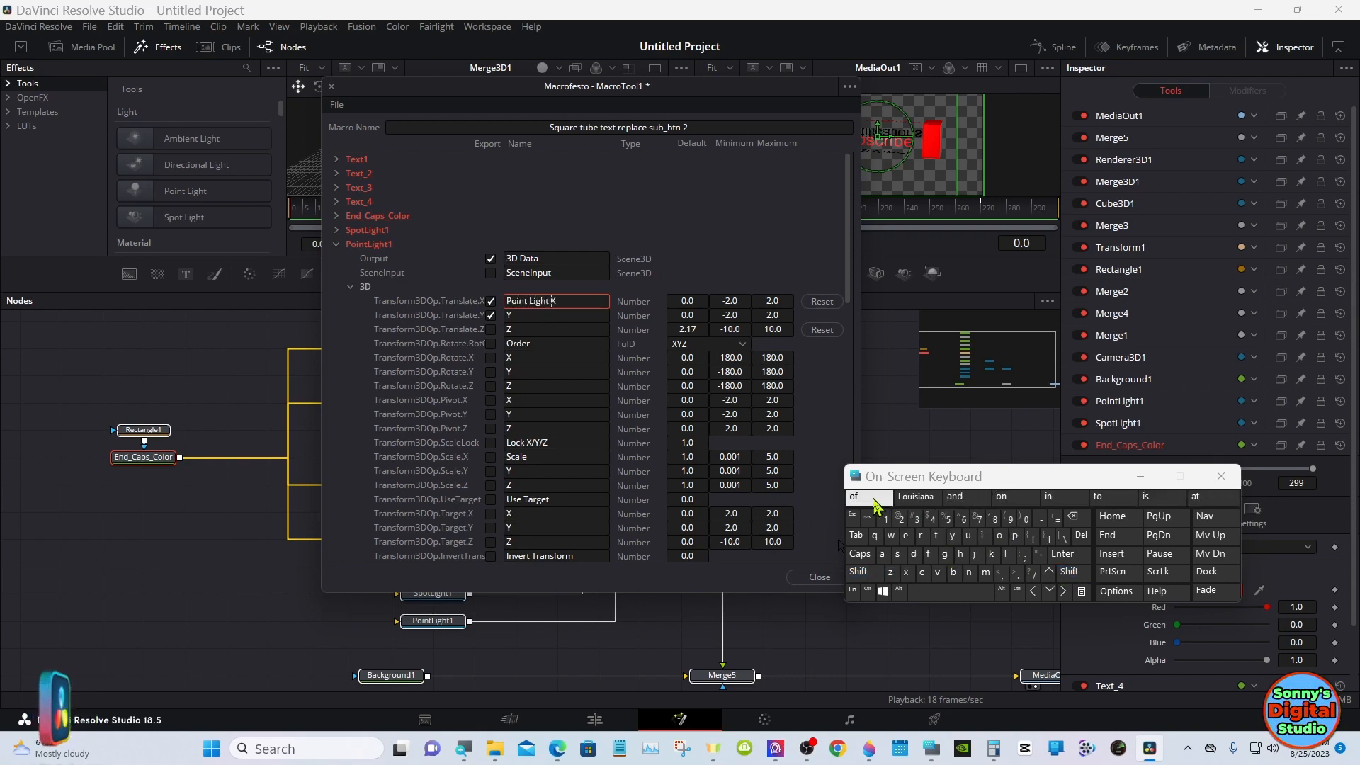
click(742, 267)
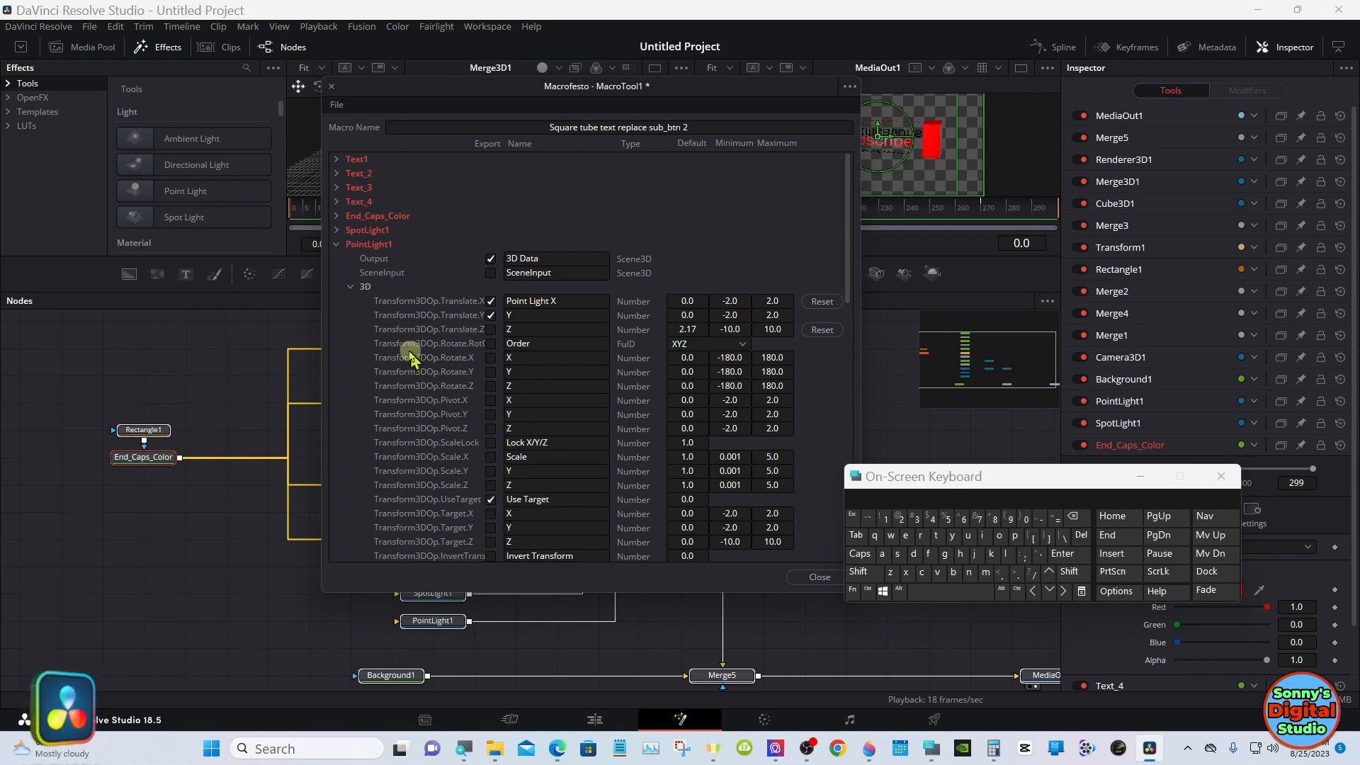
Step: Collapse PointLight1's 3D parameters, and mark its Enabled and Intensity controls for export
click(350, 287)
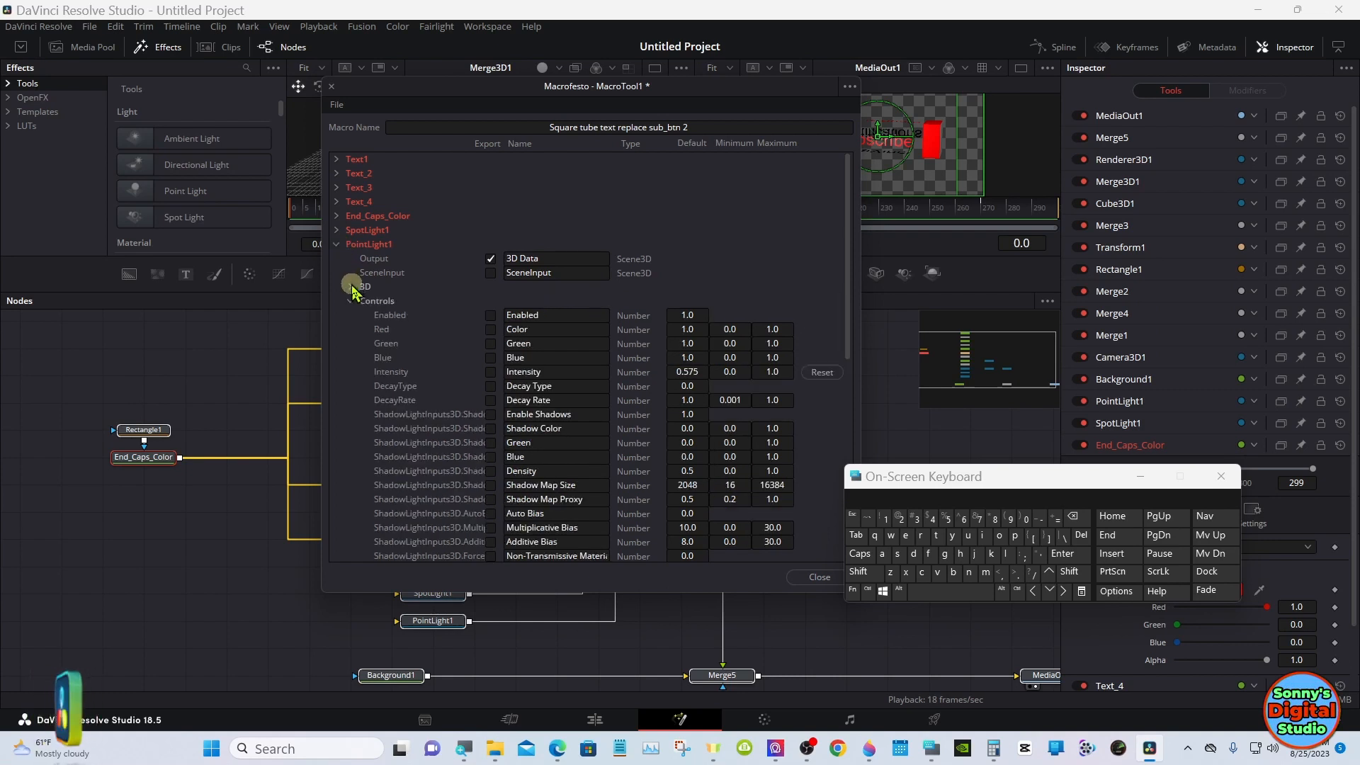
click(490, 315)
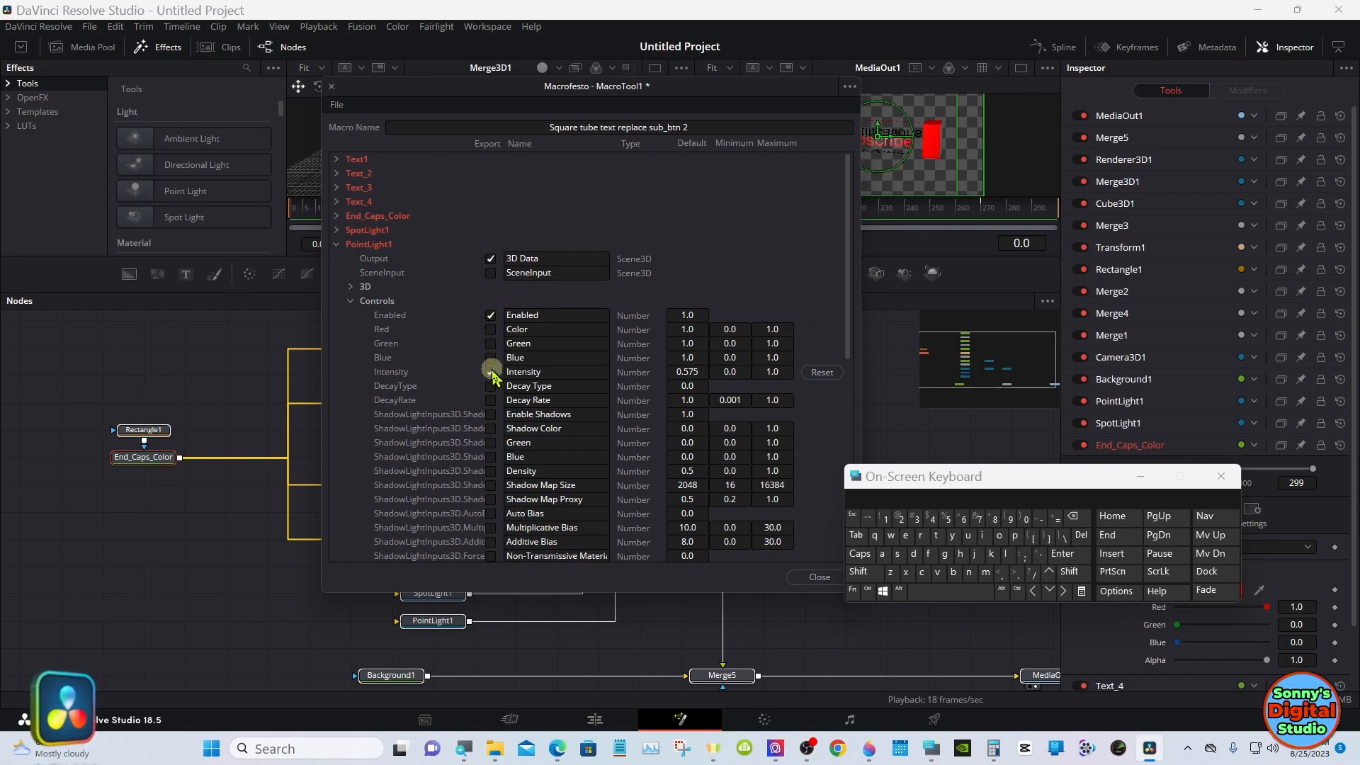
click(491, 372)
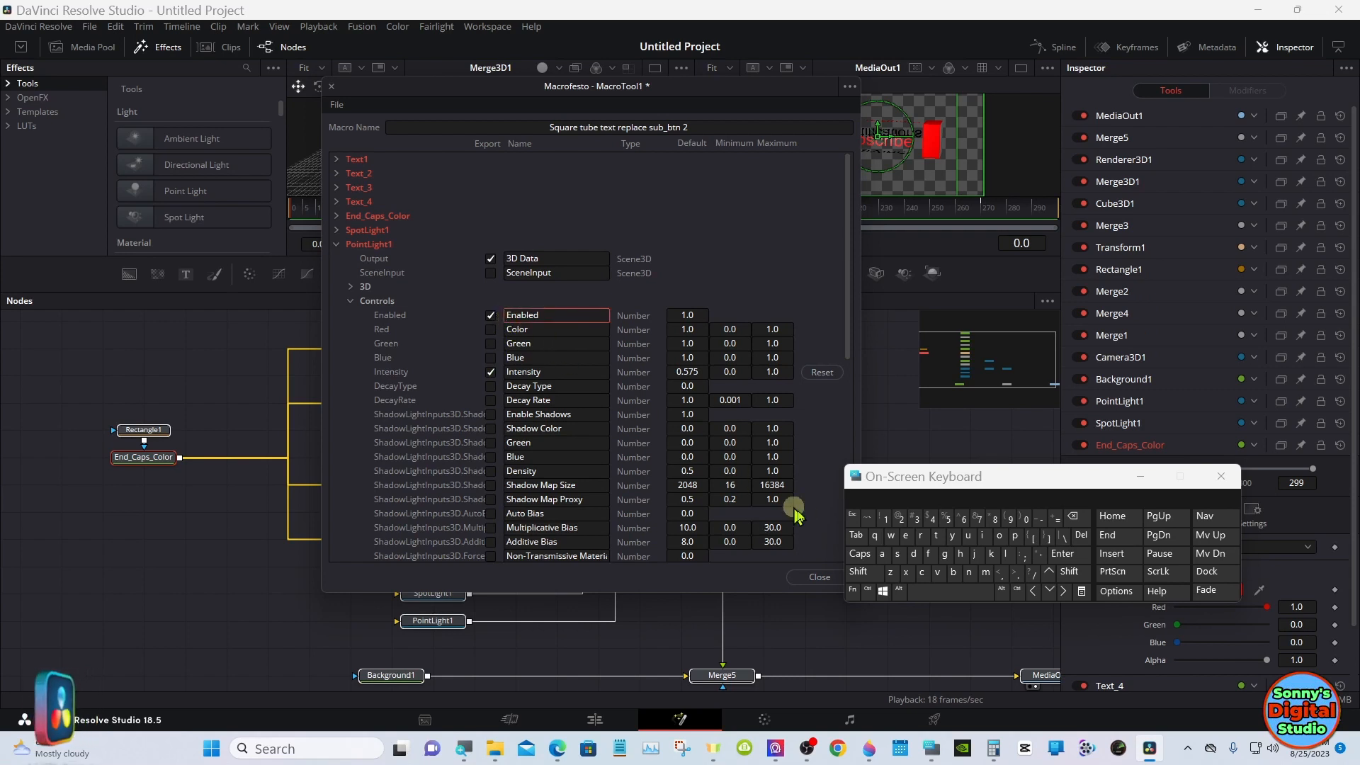
Step: Rename PointLight1's exported Enabled parameter as "Point Light Enabled"
click(859, 571)
text(Point)
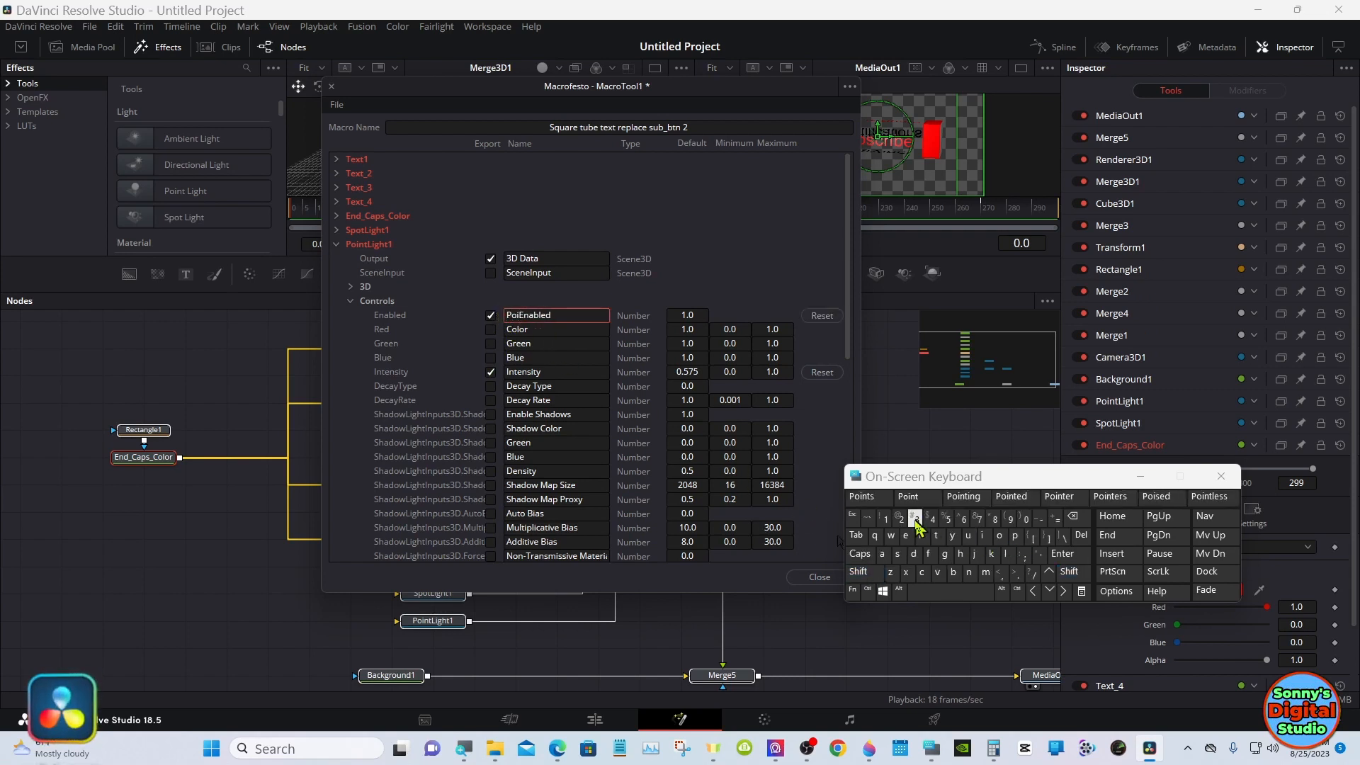
click(1069, 572)
text(Light)
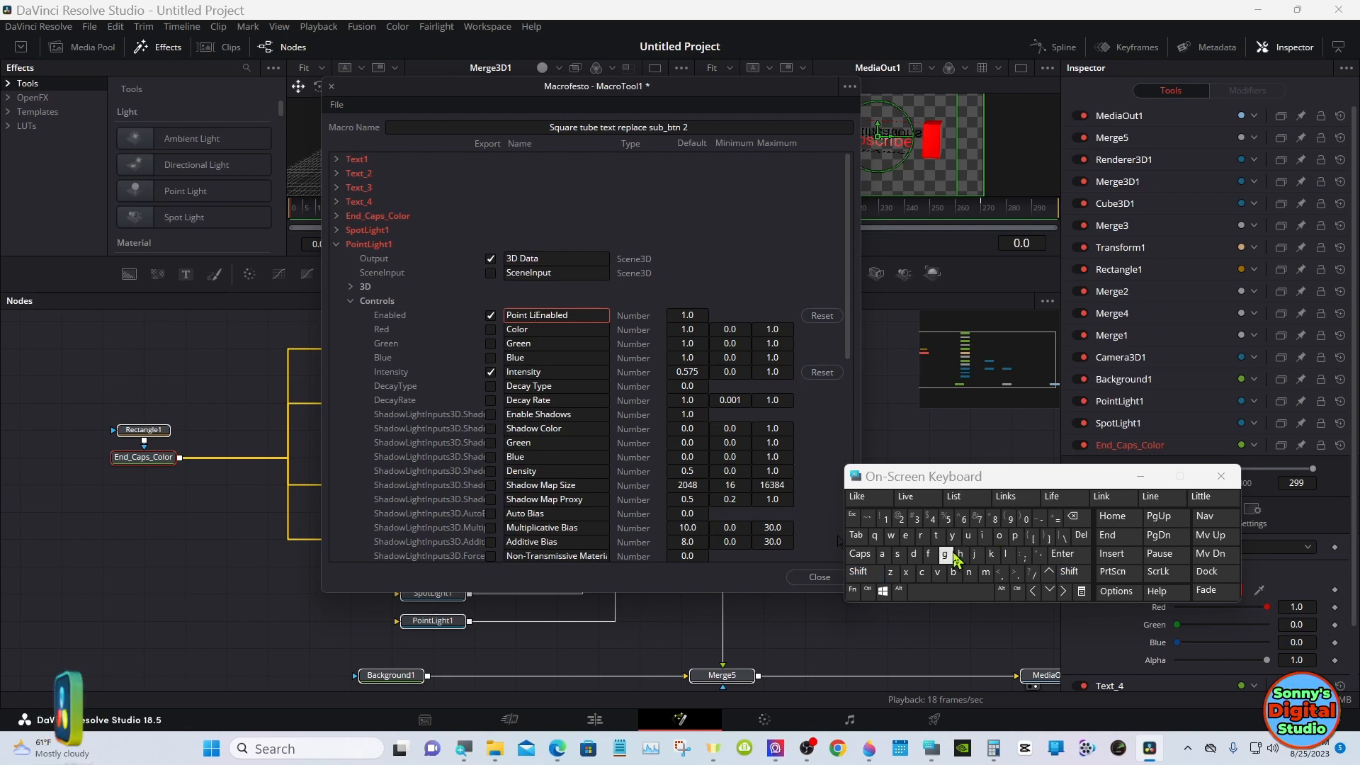
click(736, 287)
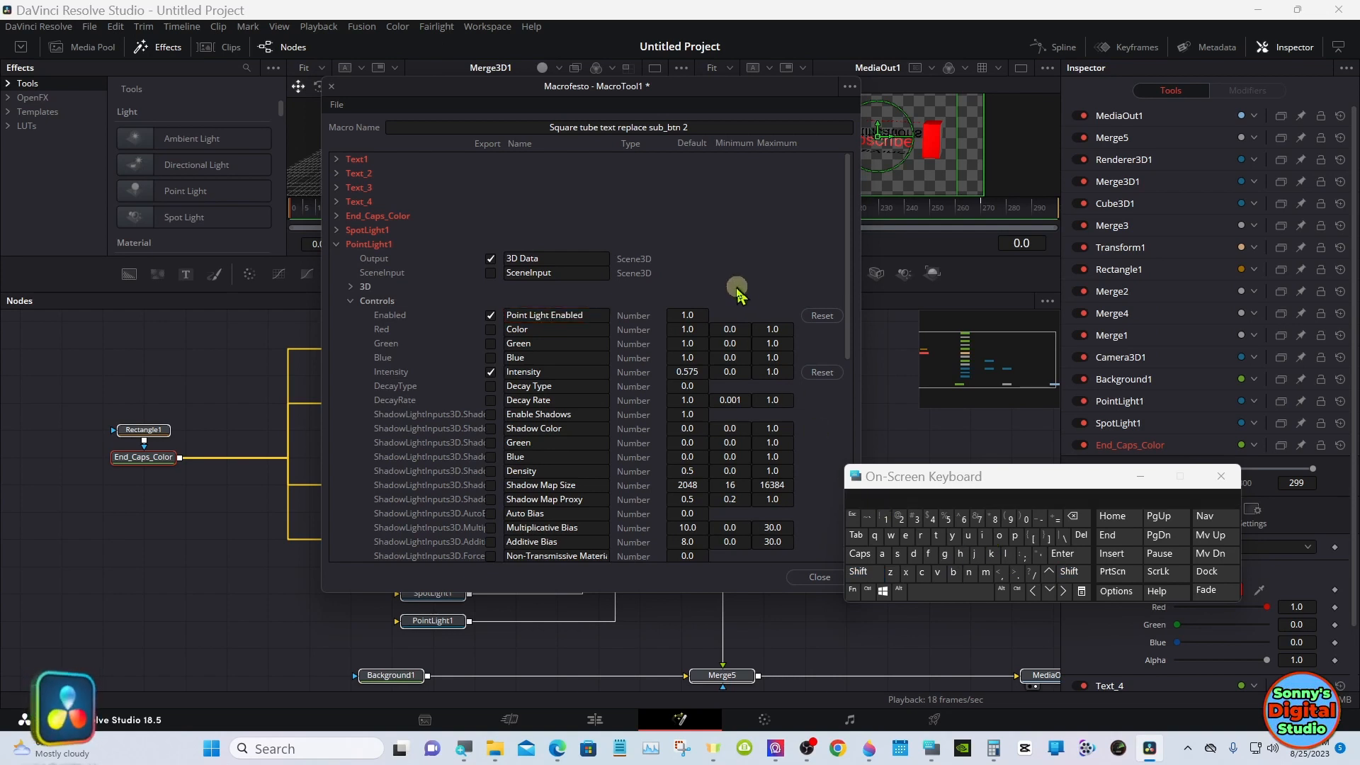
Step: Rename PointLight1's exported Intensity parameter as "Point Light Intensity"
click(507, 374)
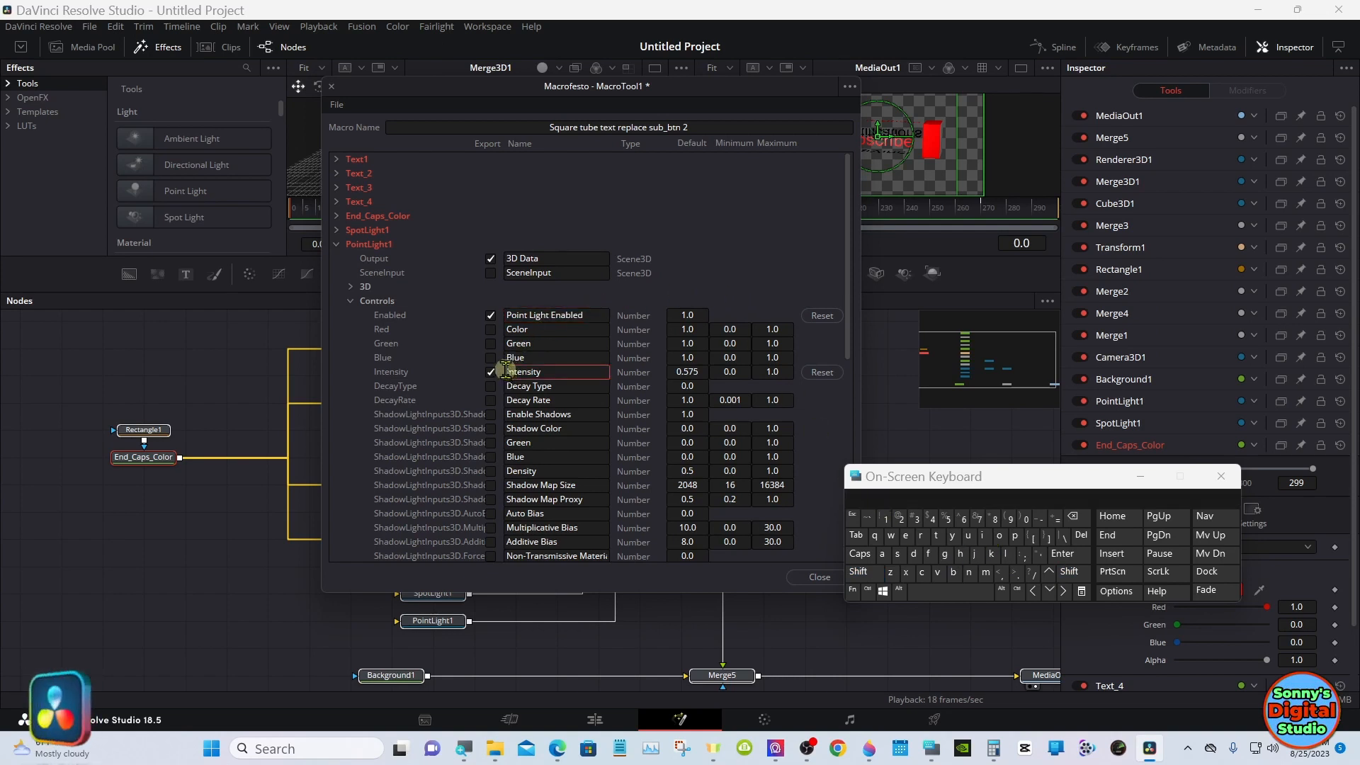
click(863, 578)
click(1015, 541)
click(1001, 541)
click(986, 543)
click(919, 499)
click(1069, 574)
click(1007, 555)
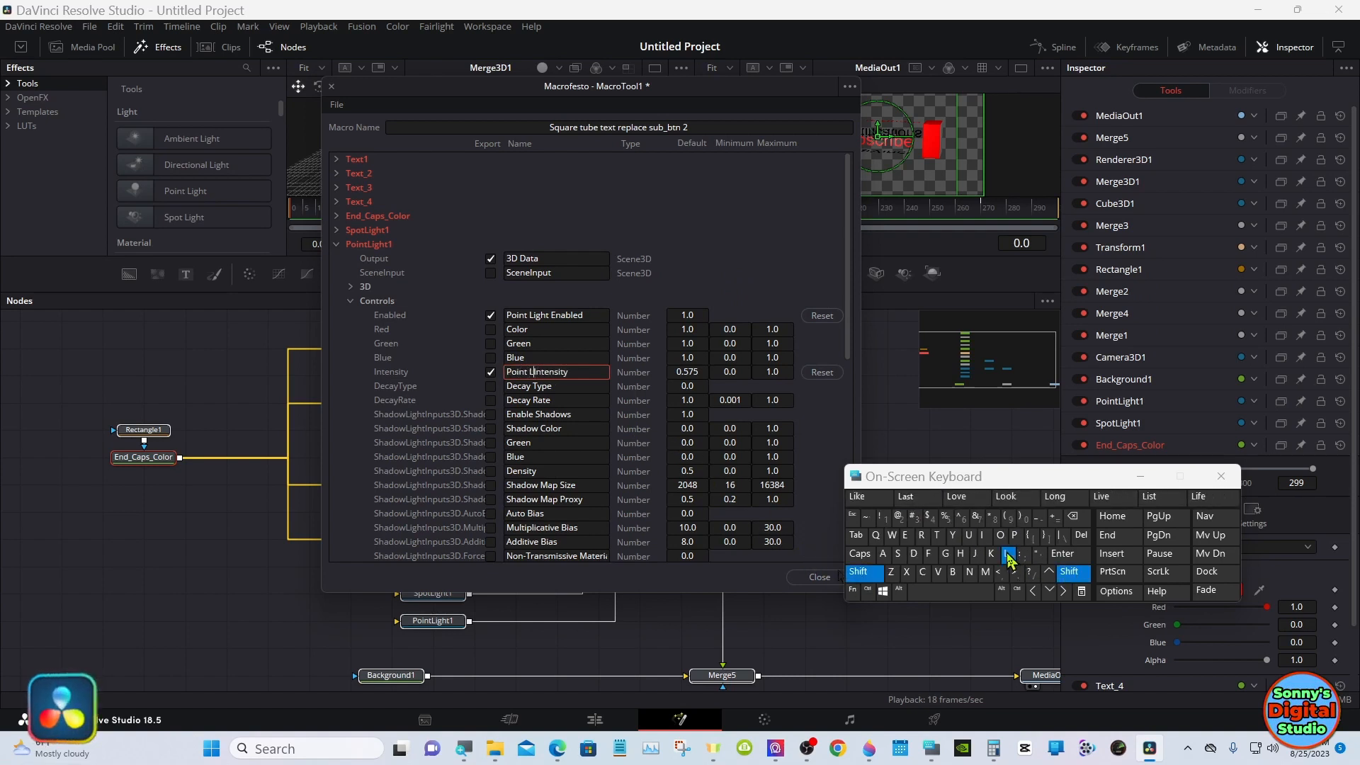
click(870, 499)
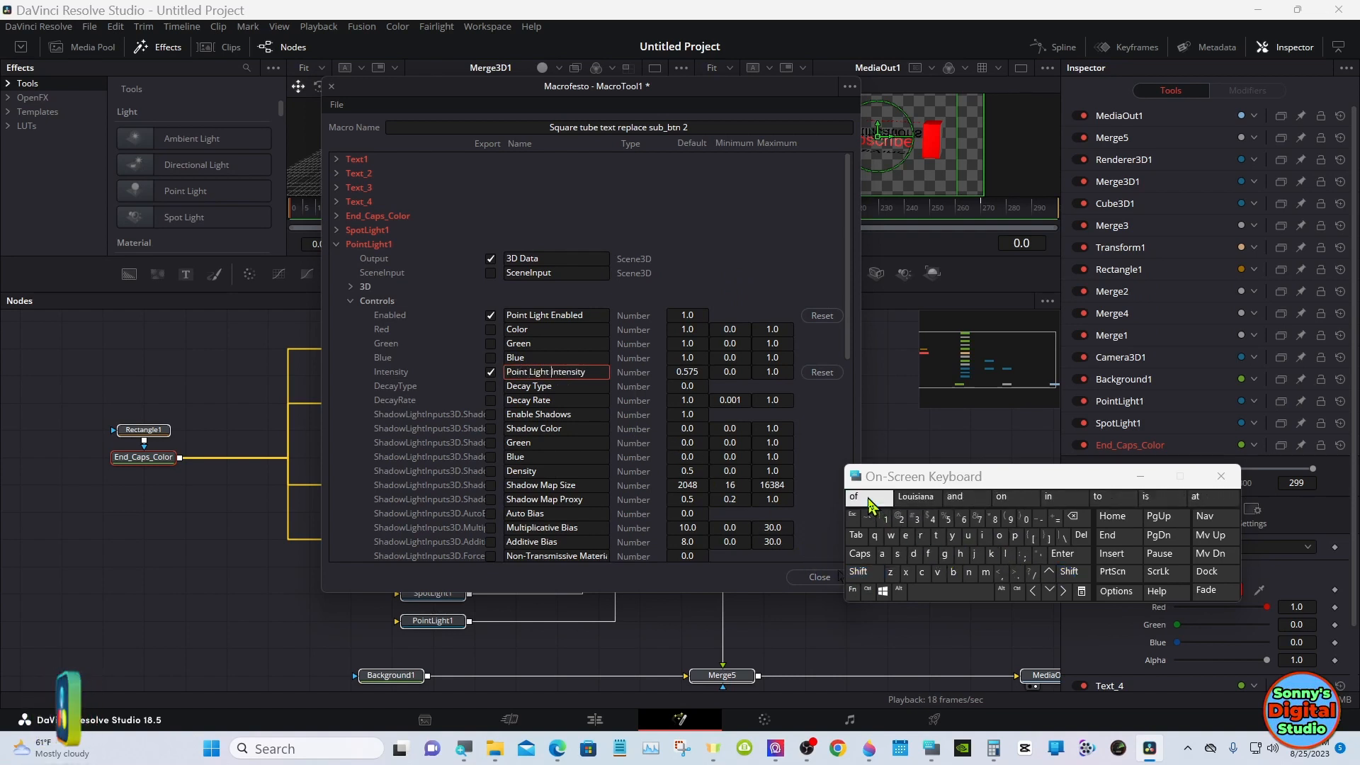
click(761, 283)
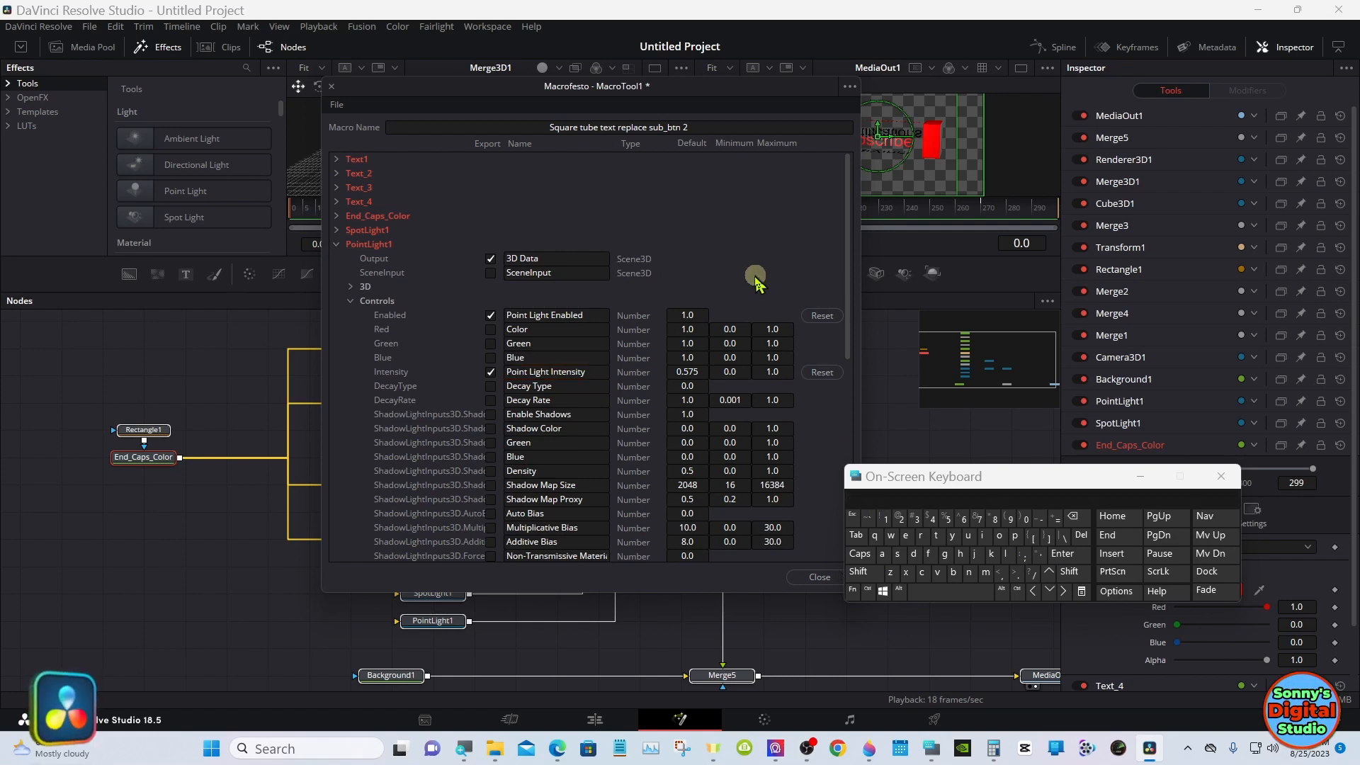
Step: Collapse PointLight1, and mark MediaOut1's Input for export
click(351, 302)
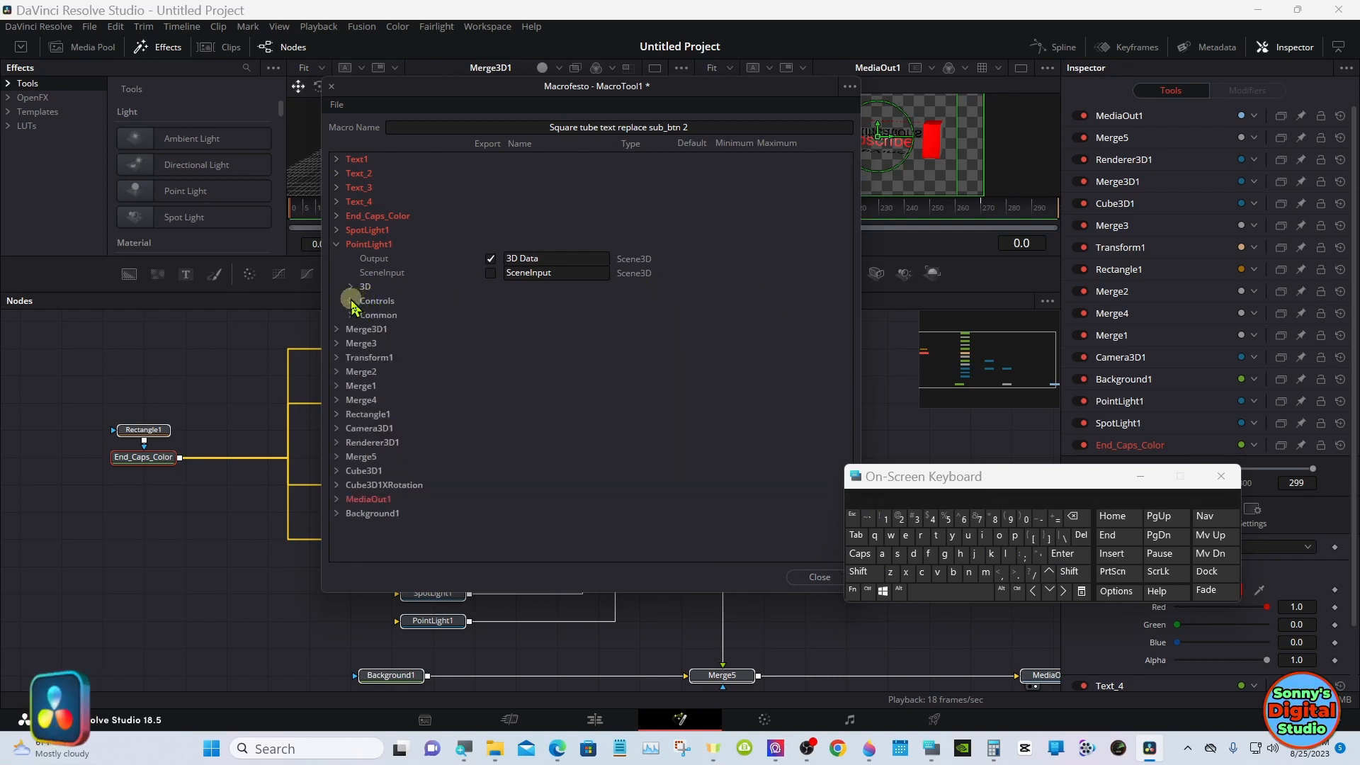
click(337, 244)
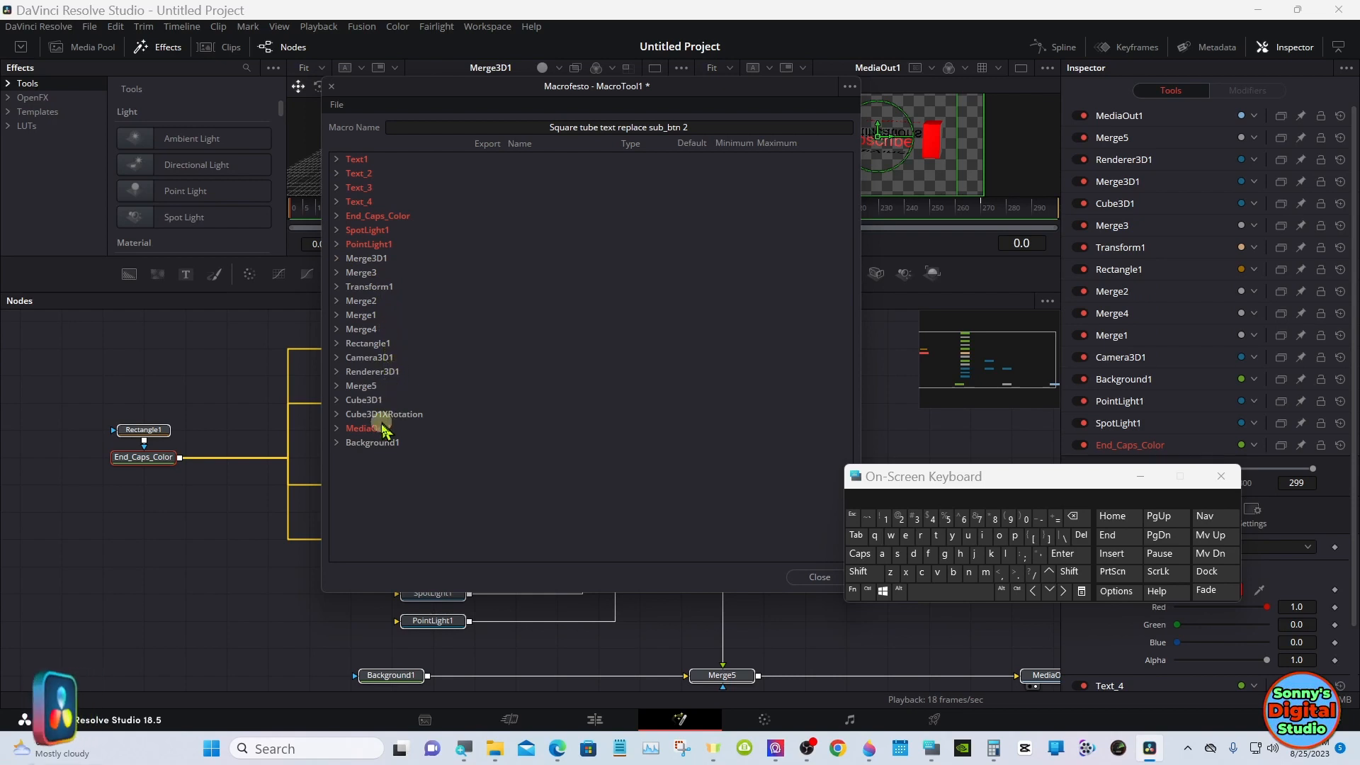
click(337, 428)
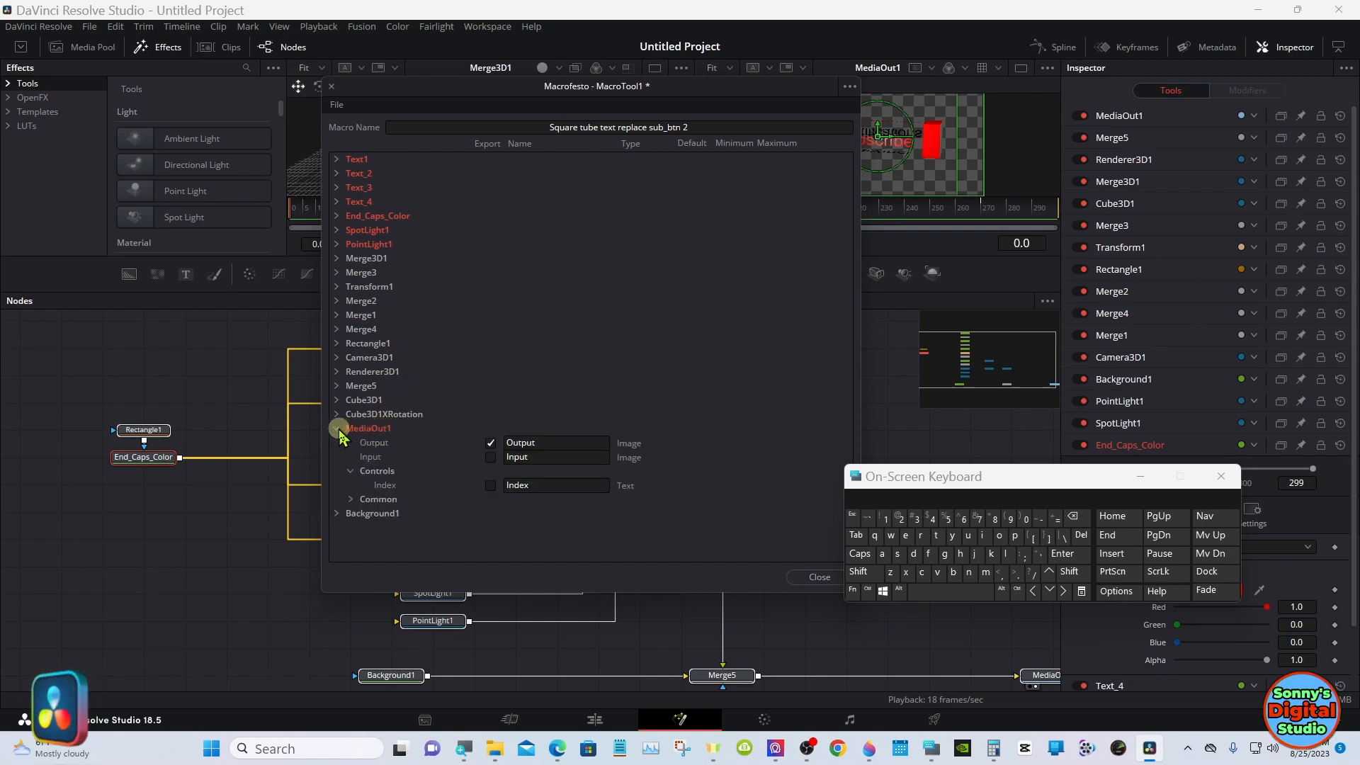
click(490, 458)
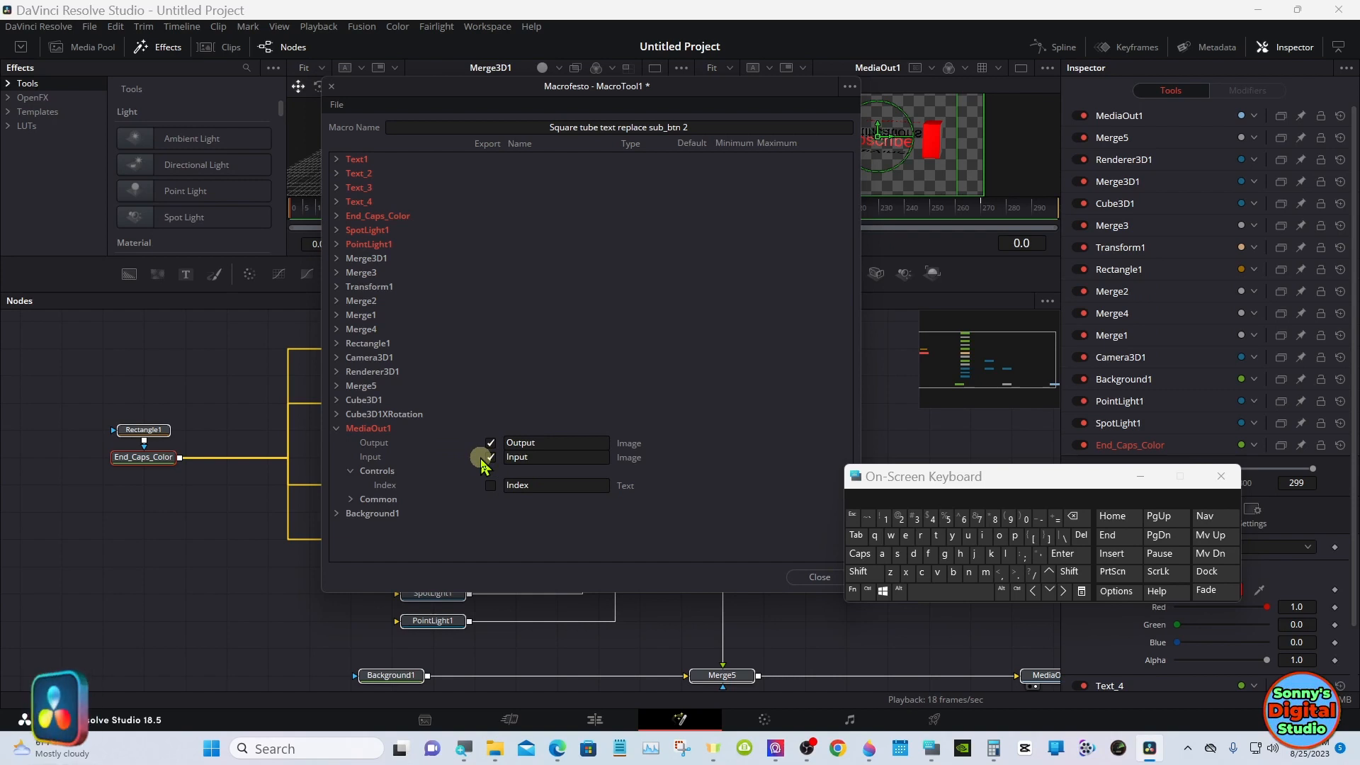
Step: Save the macro as a group named "Square tube text replace sub_btn 2.setting" in a Videos subfolder, and close the macro editor
click(337, 429)
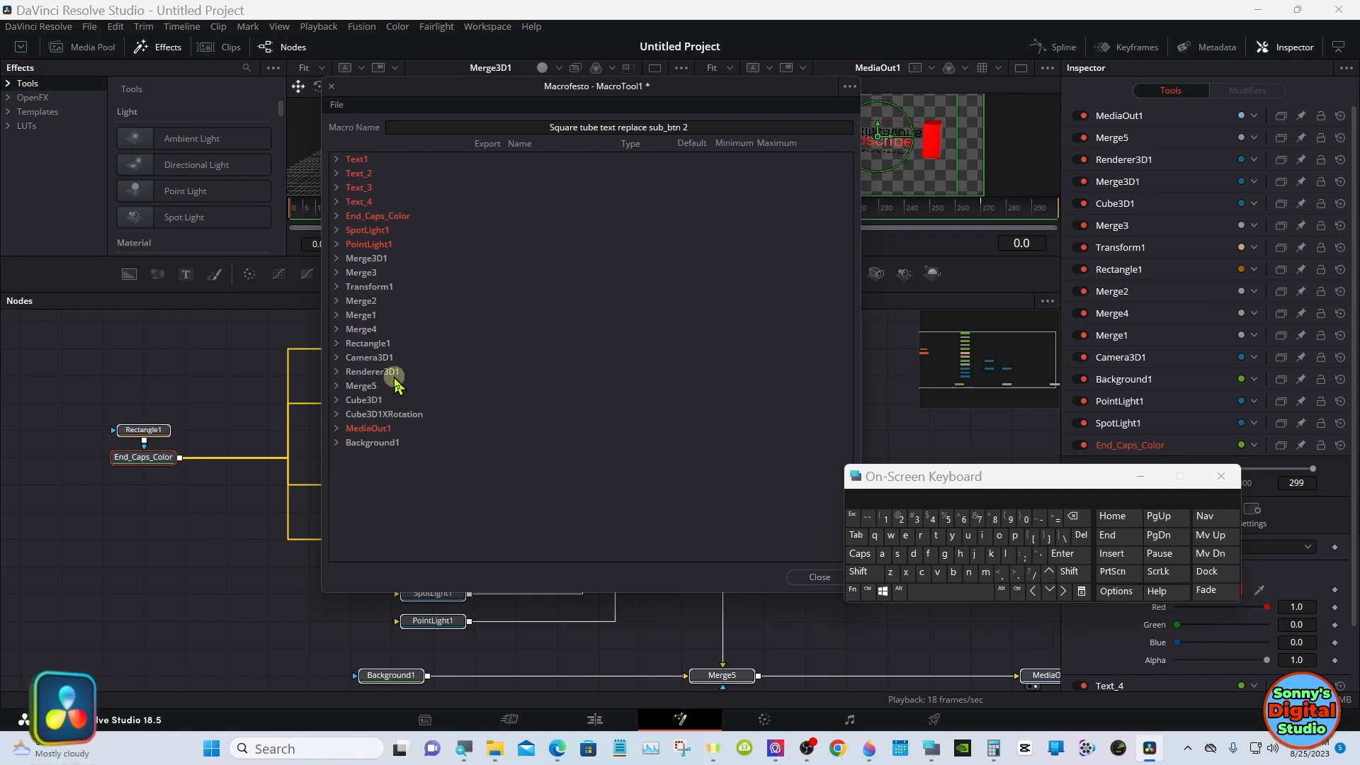
click(338, 105)
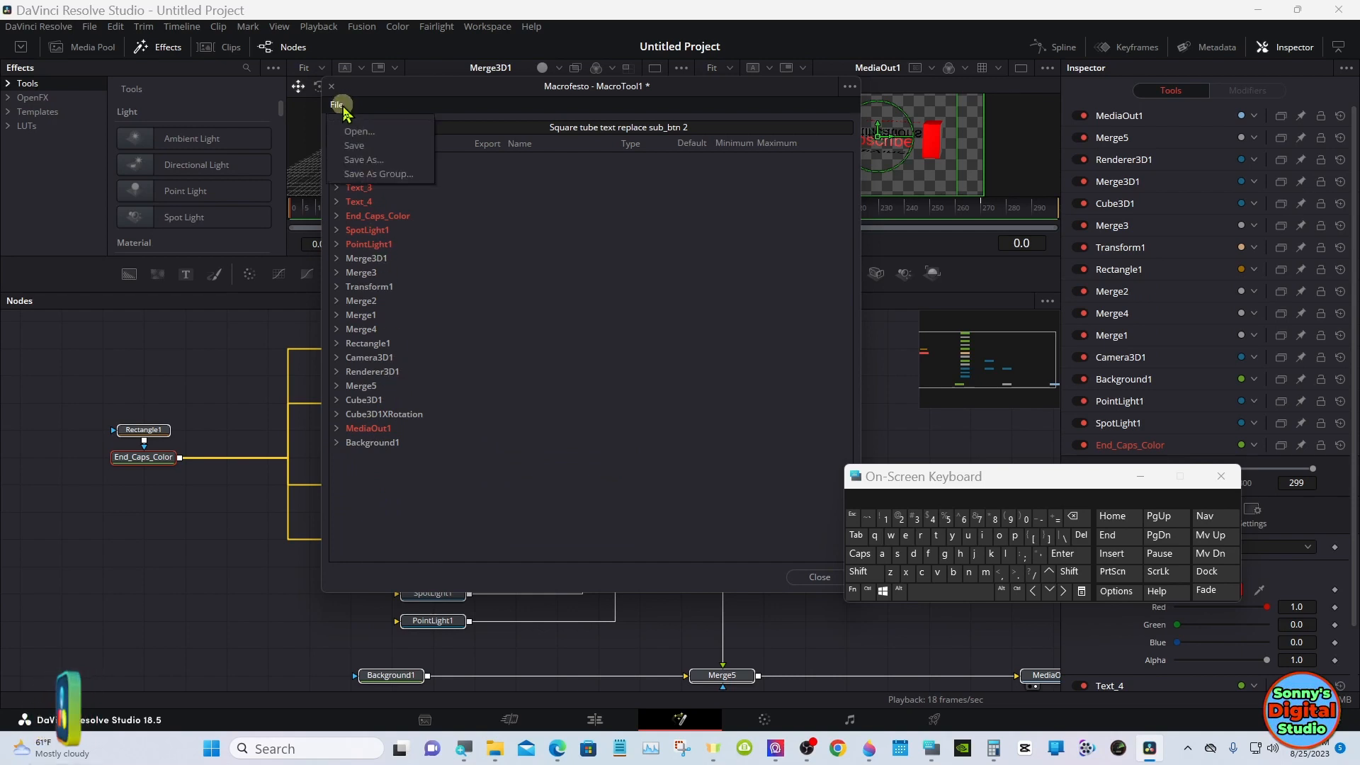
click(418, 176)
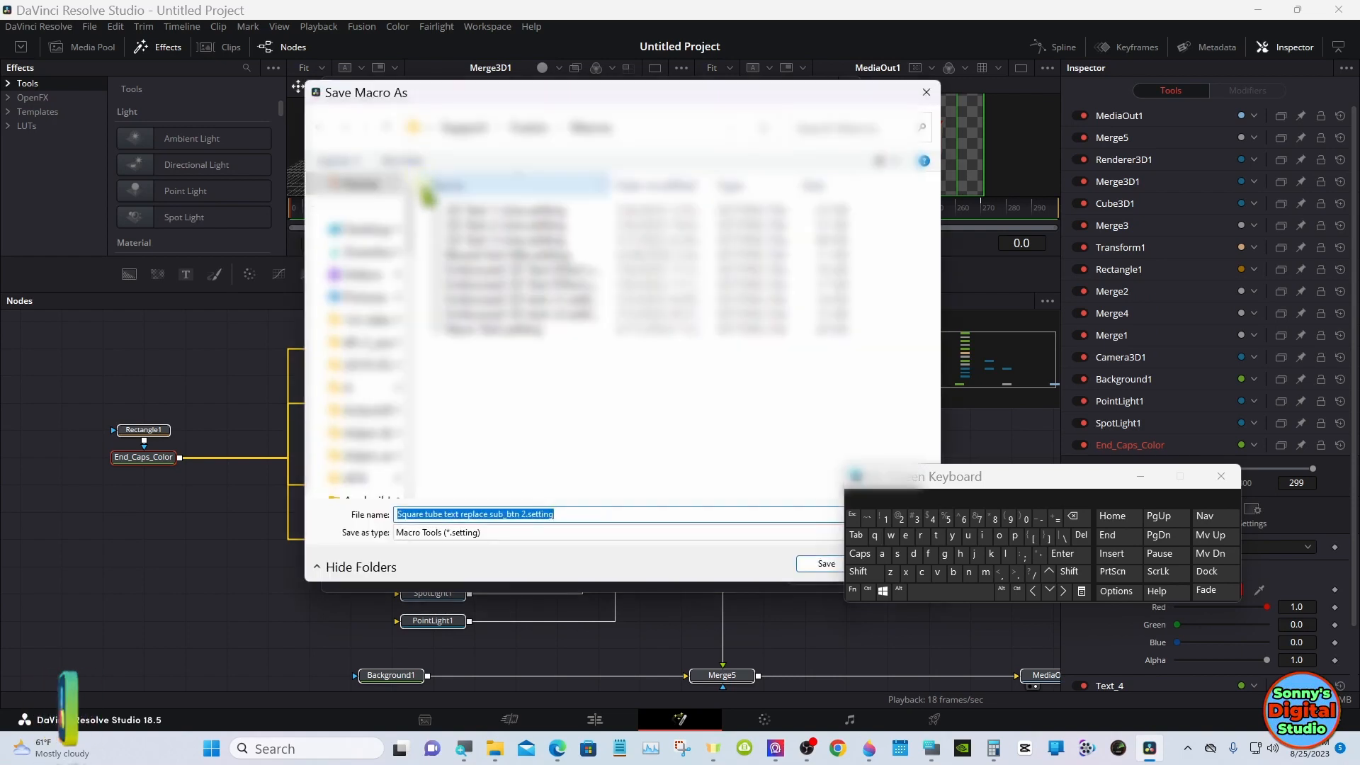
click(369, 275)
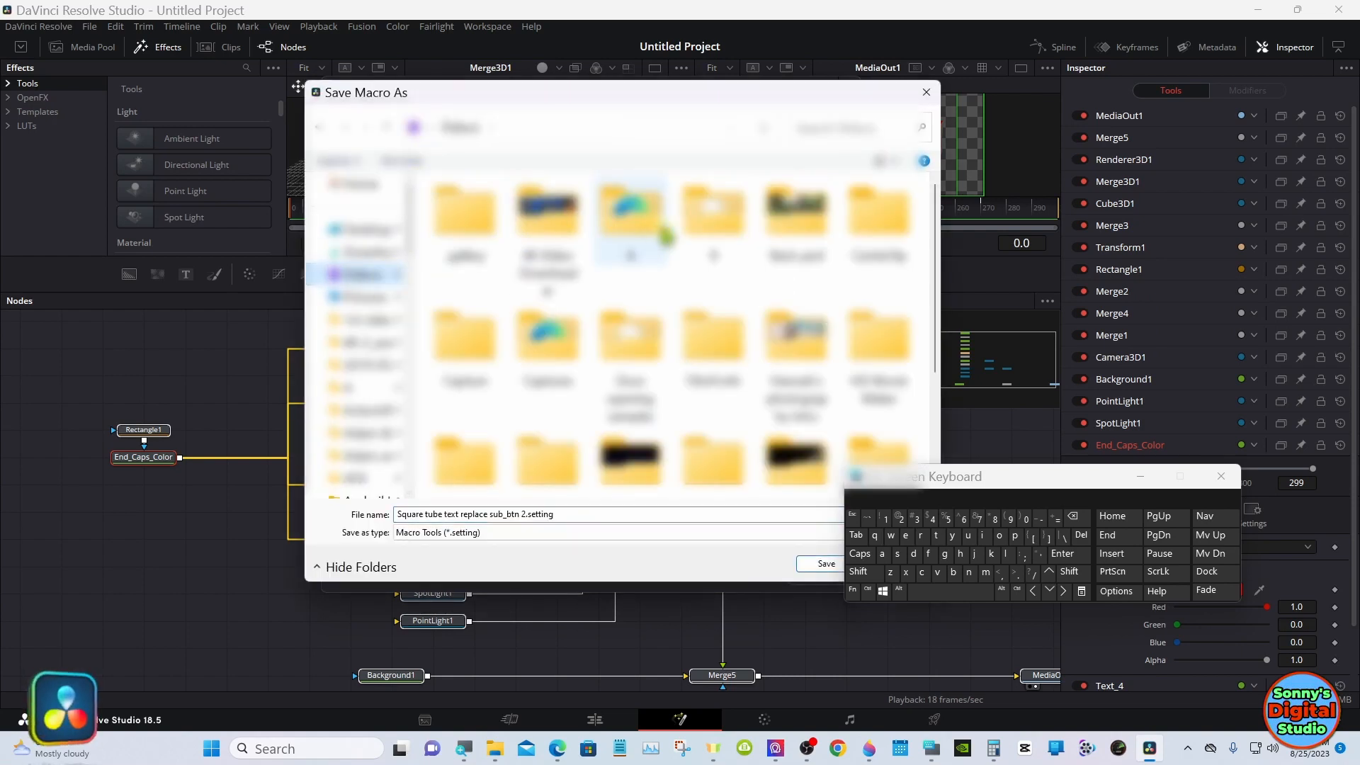
double_click(704, 232)
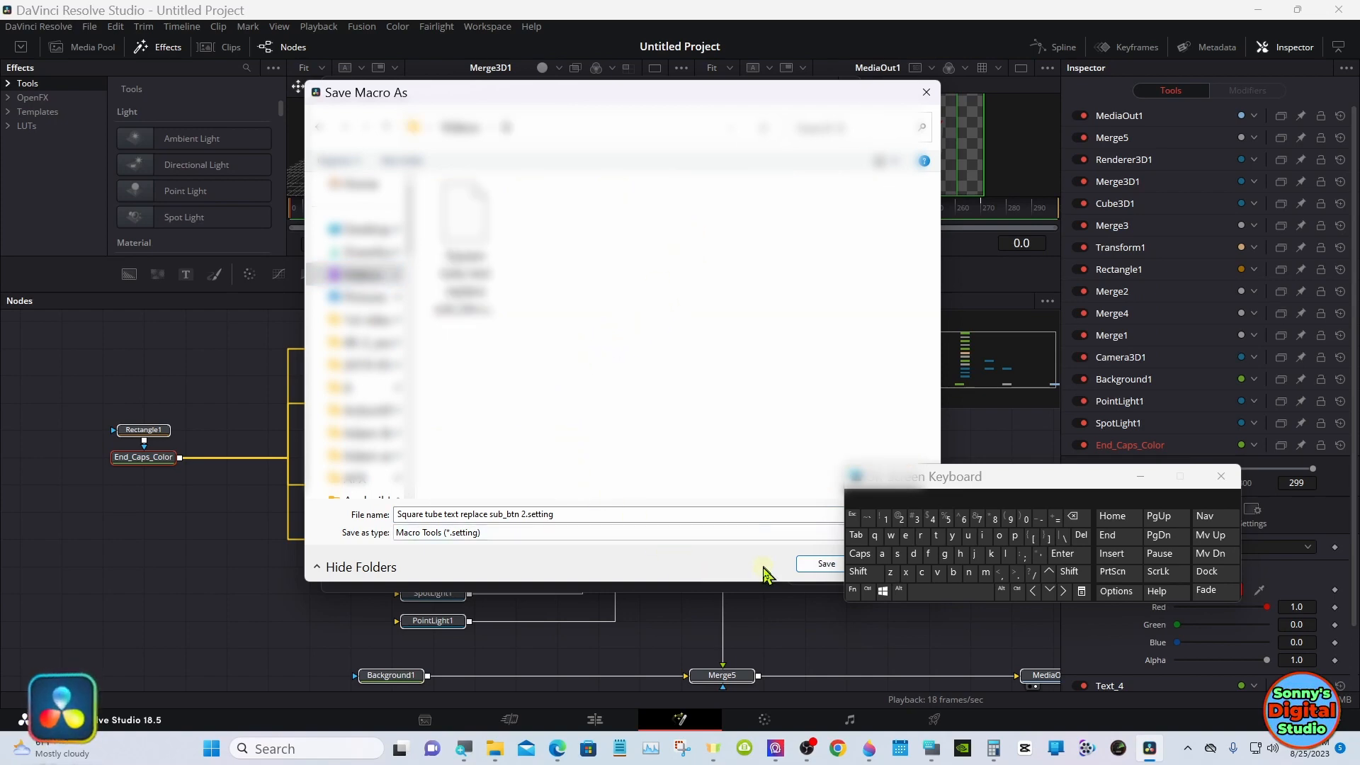
click(815, 565)
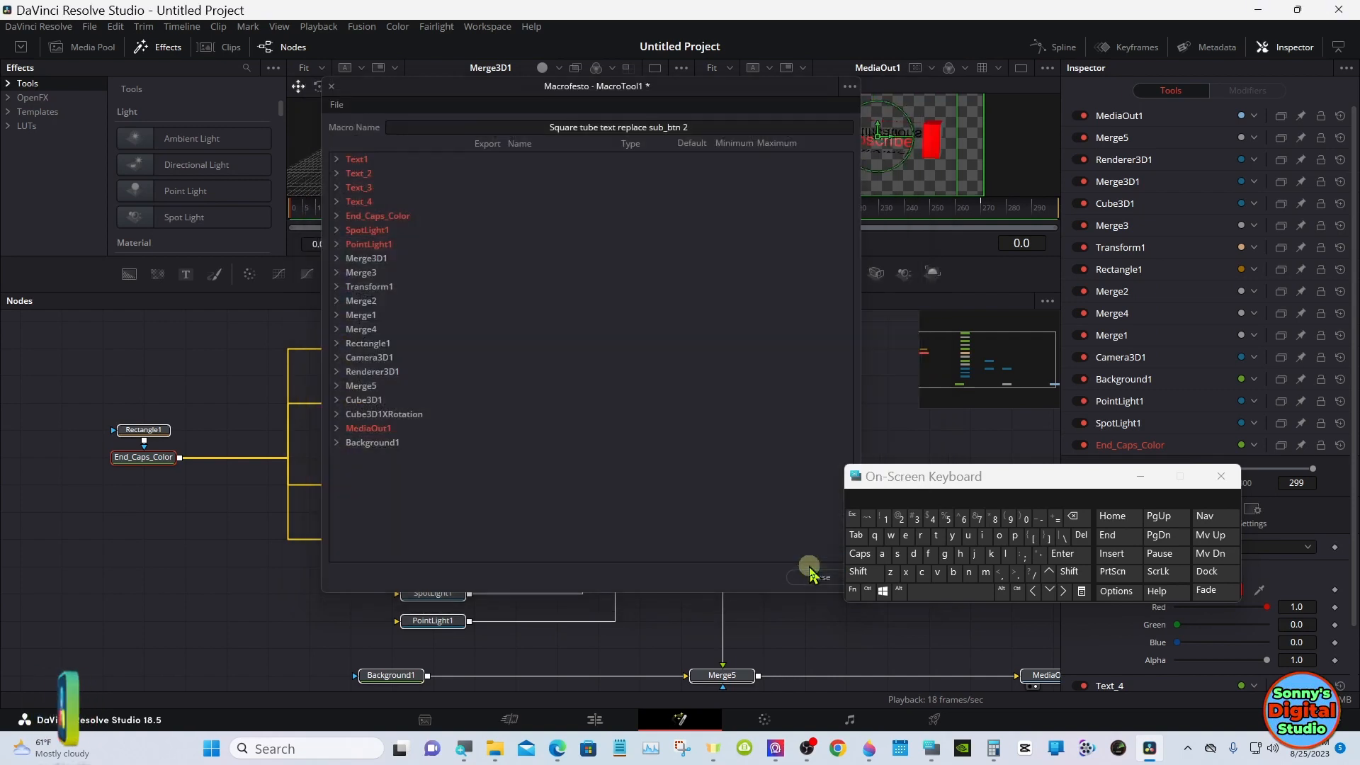
click(1137, 477)
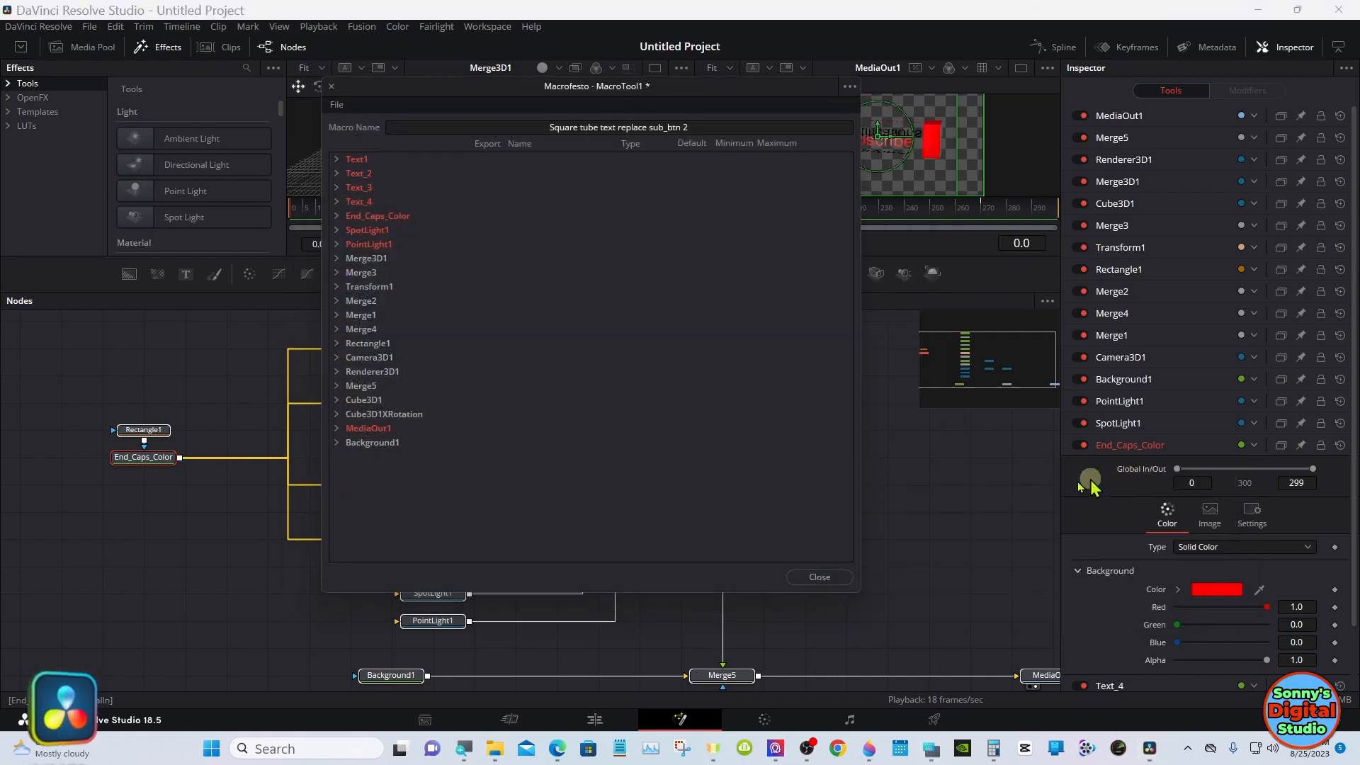
click(819, 577)
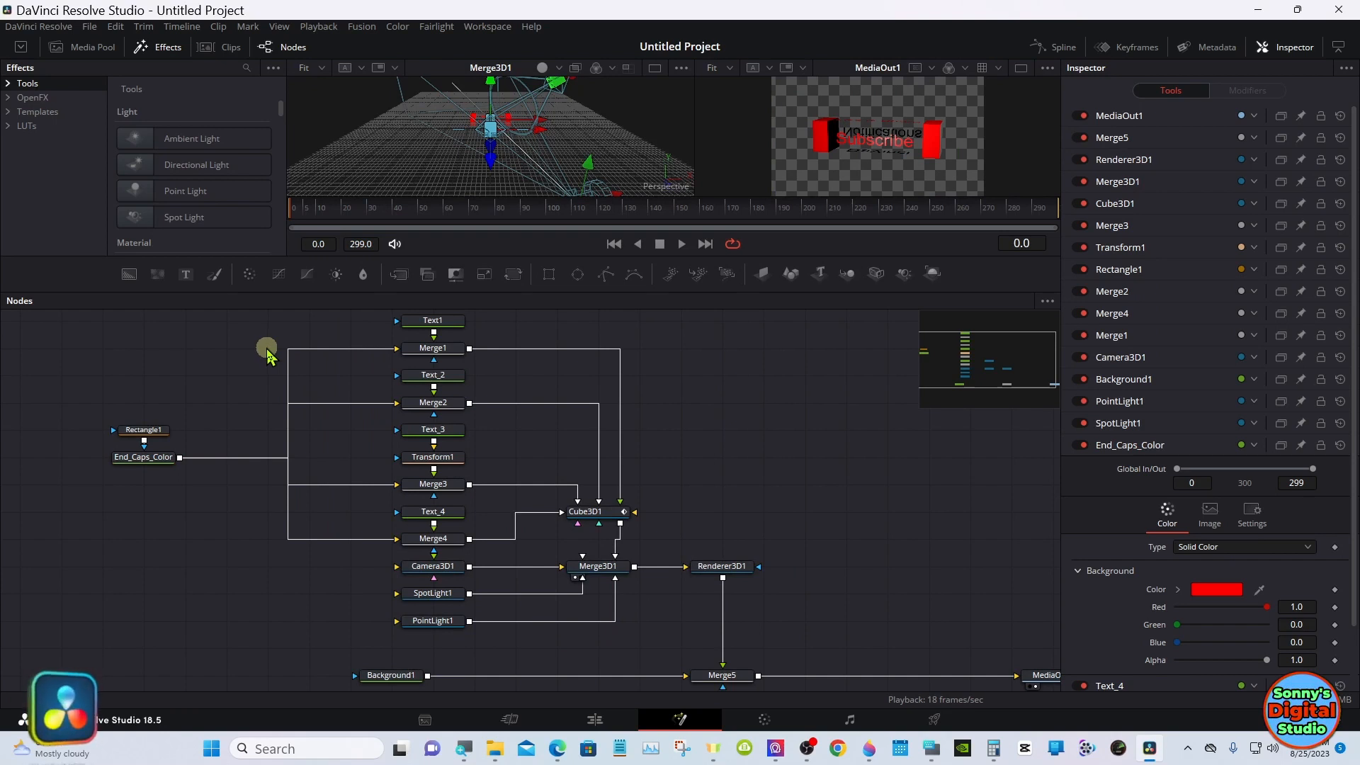
Step: Show the Sonny's Titles folder from the Edit Titles templates in File Explorer
click(8, 113)
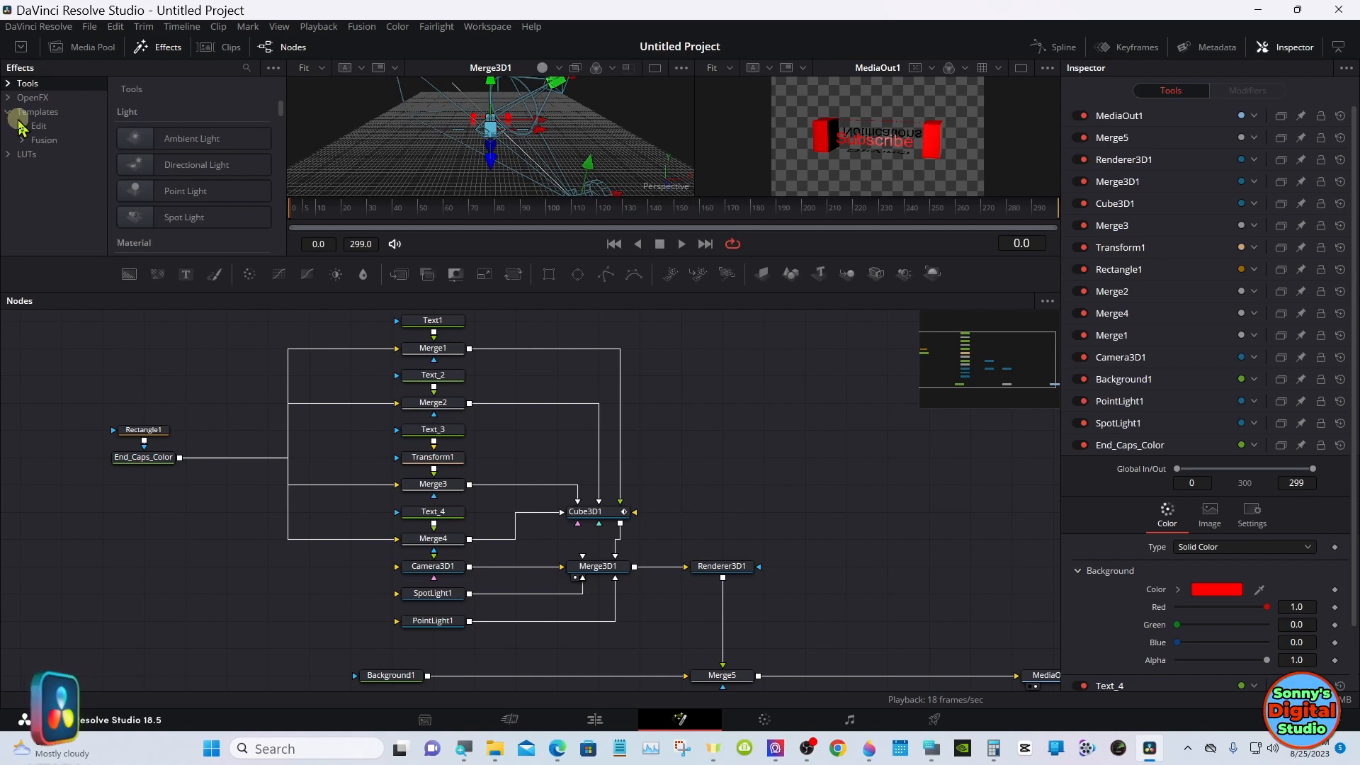
click(23, 126)
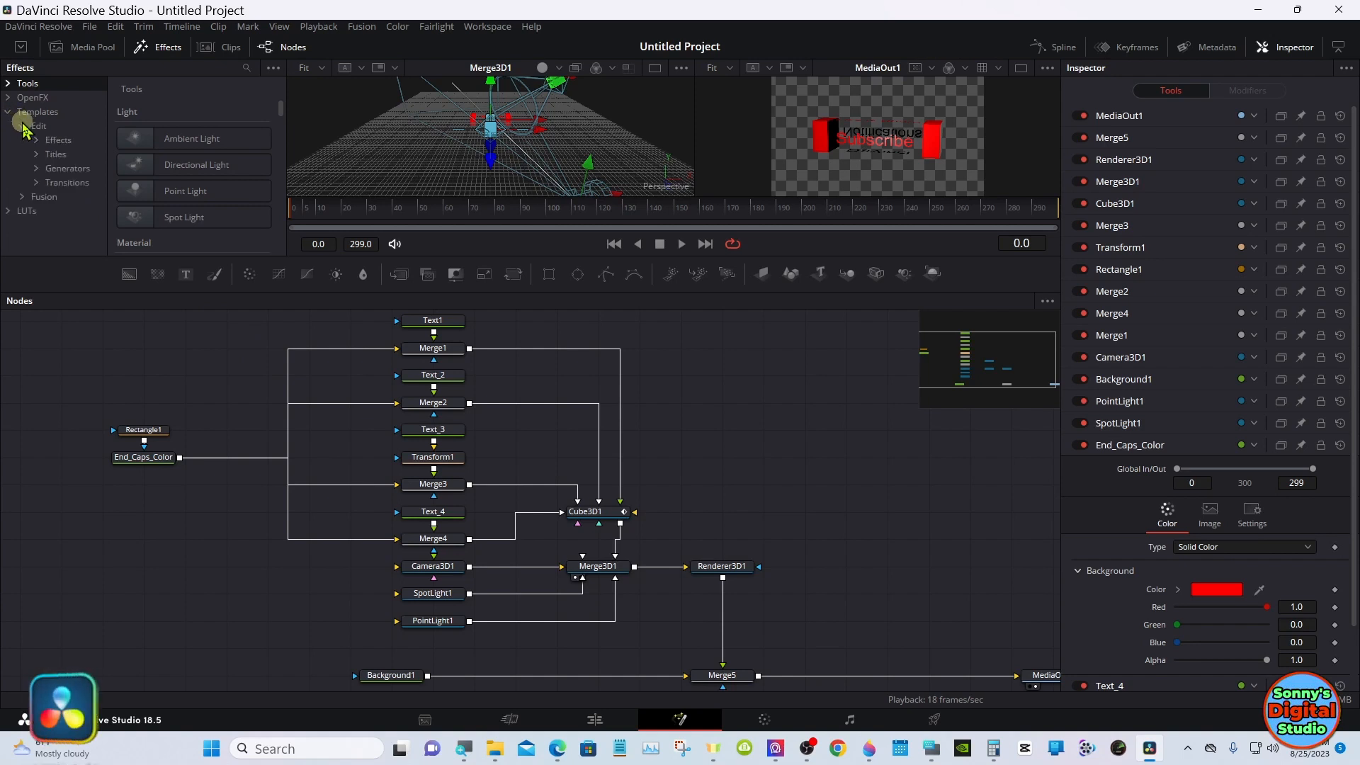
click(35, 154)
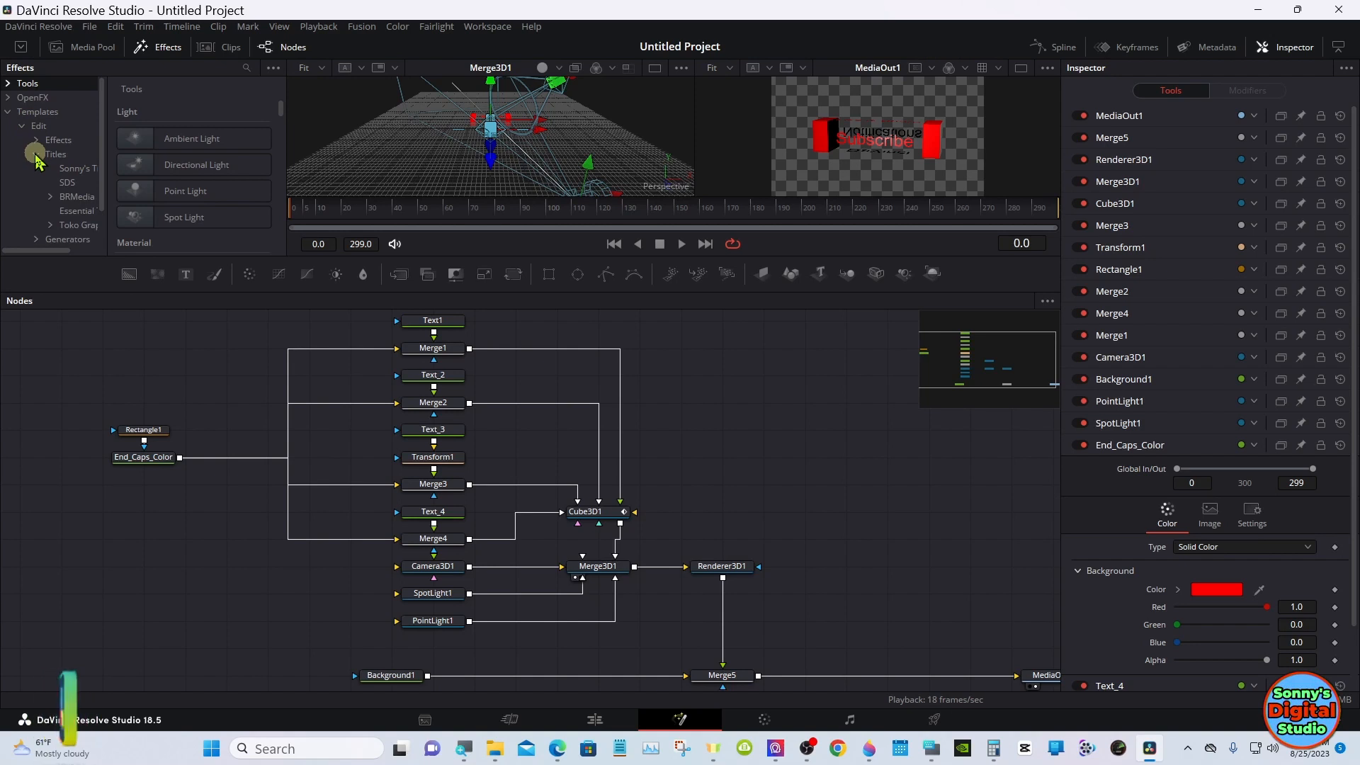
right_click(87, 170)
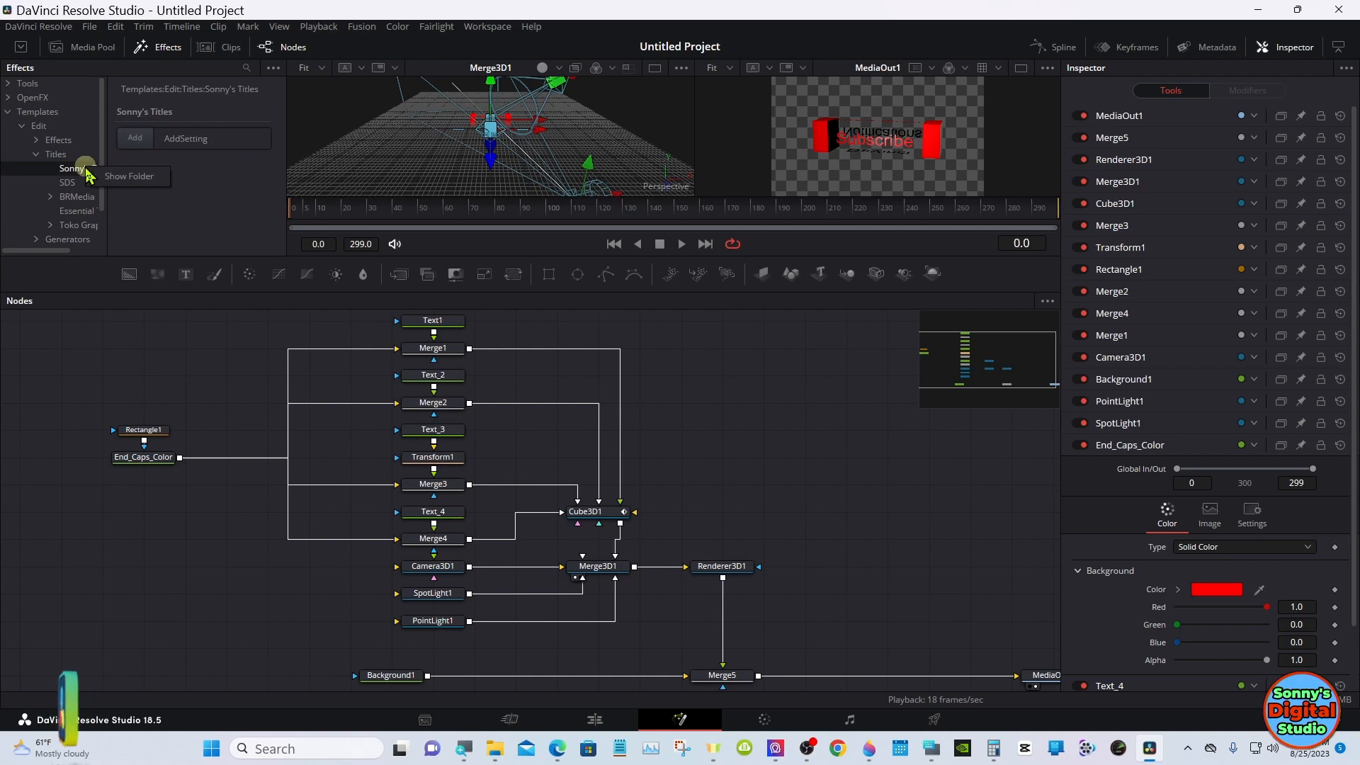
click(136, 177)
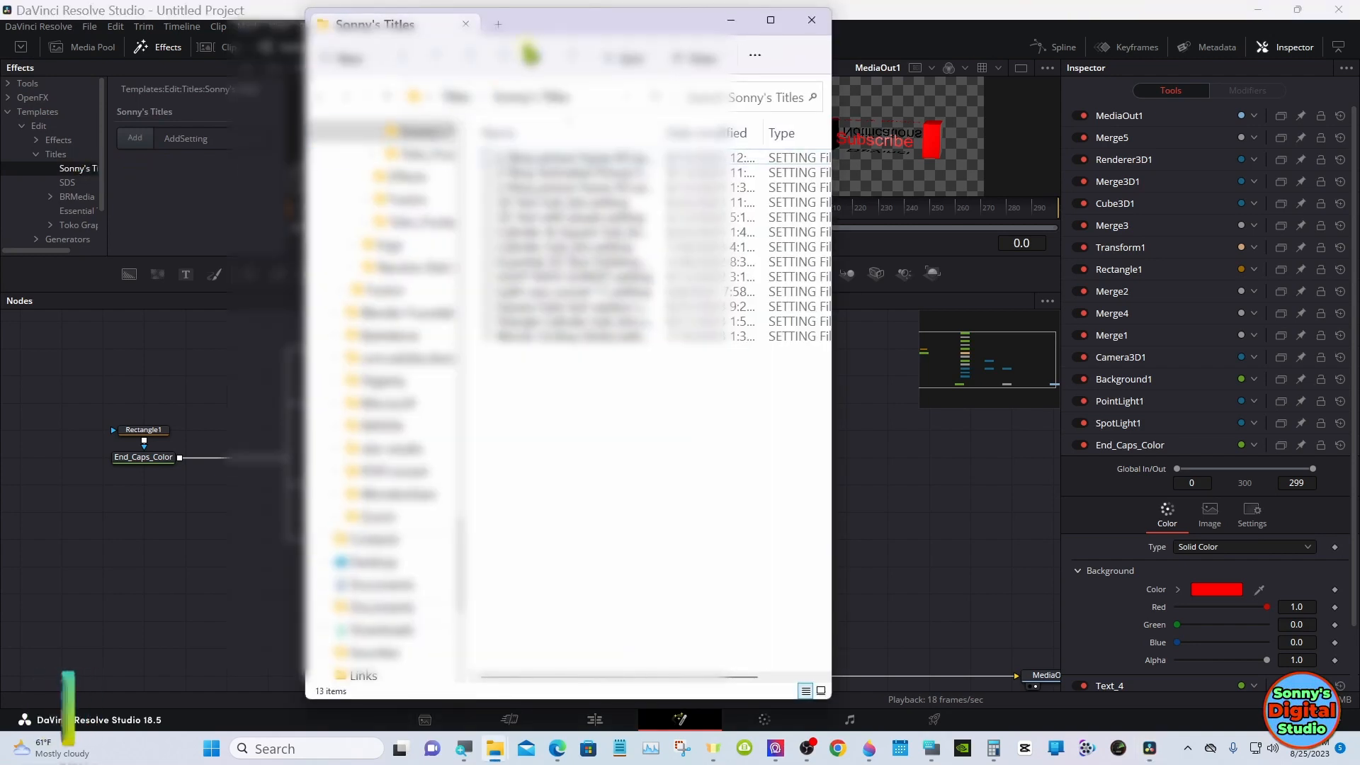
drag(622, 28, 538, 29)
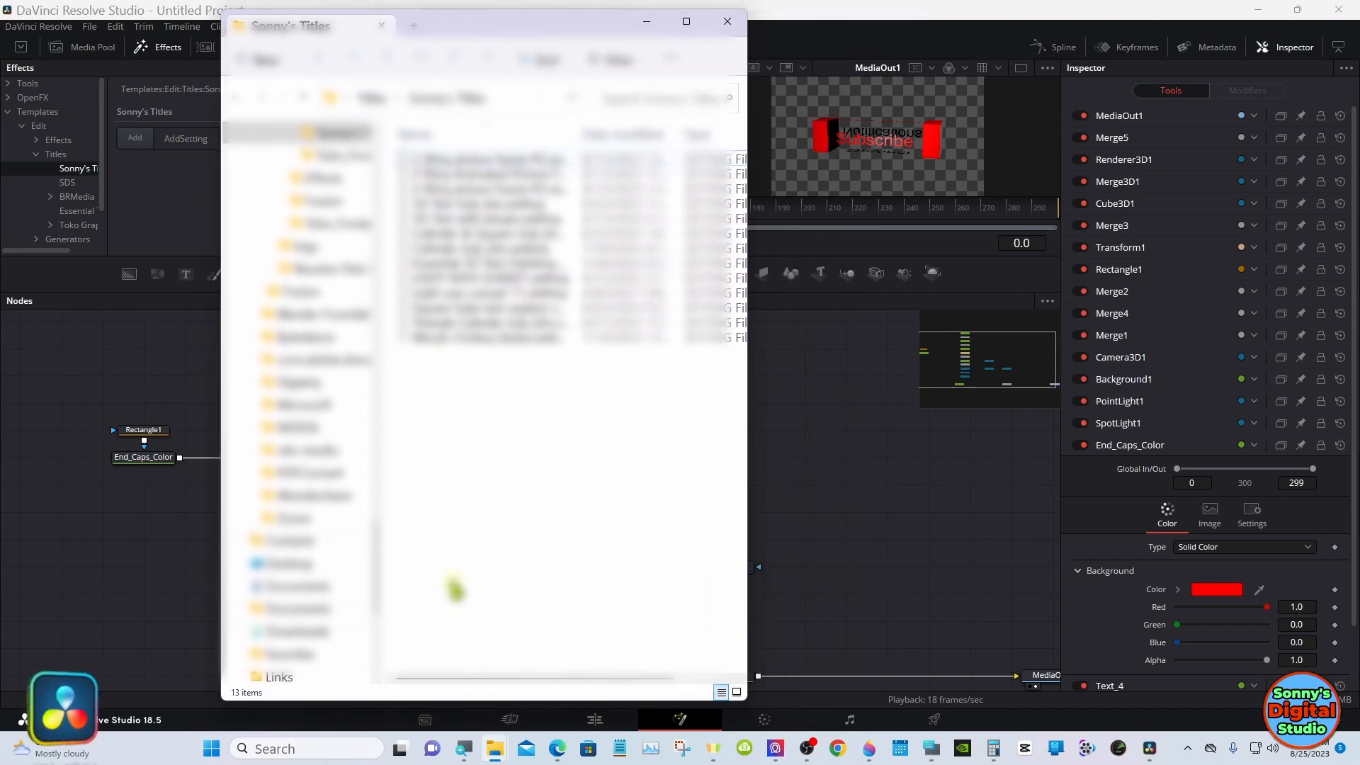
Step: Bring up the folder window containing the saved macro and place it beside the Sonny's Titles folder
mouse_move(496, 748)
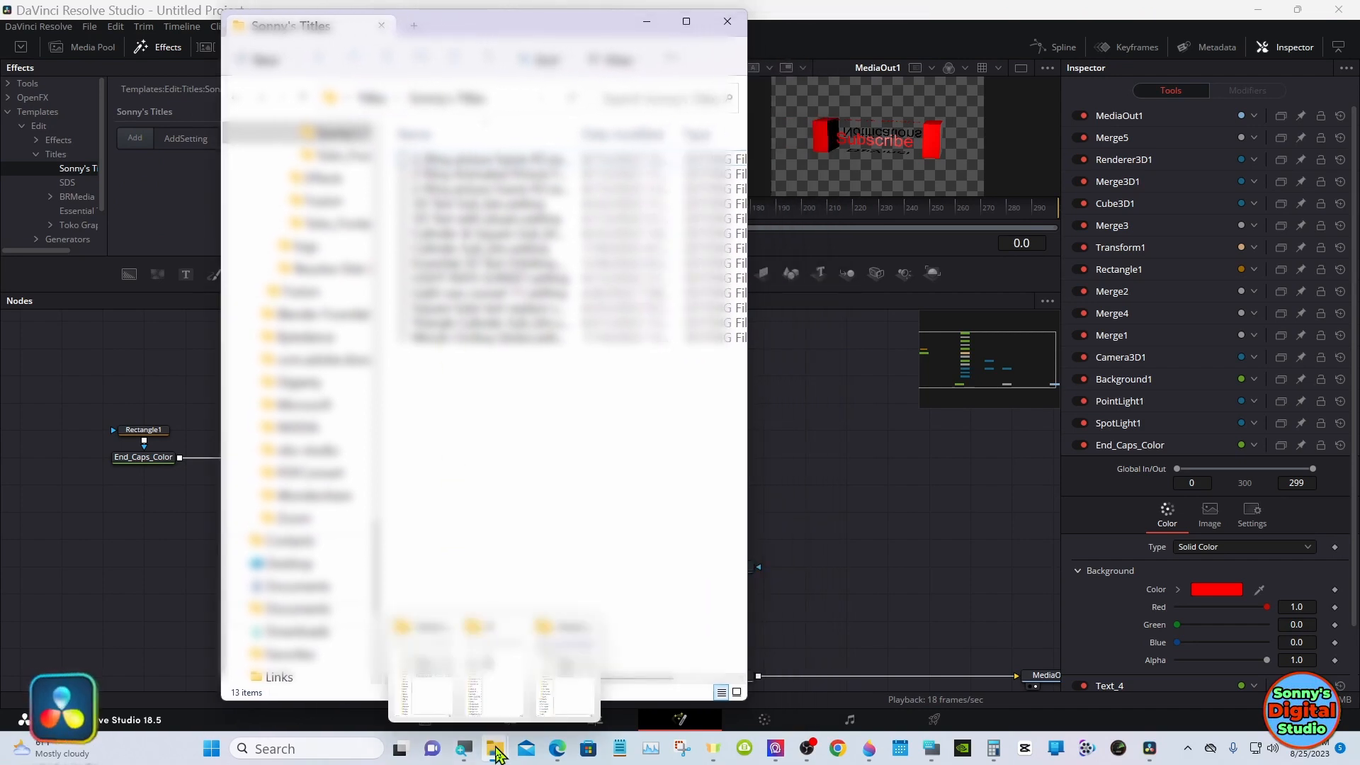
click(513, 712)
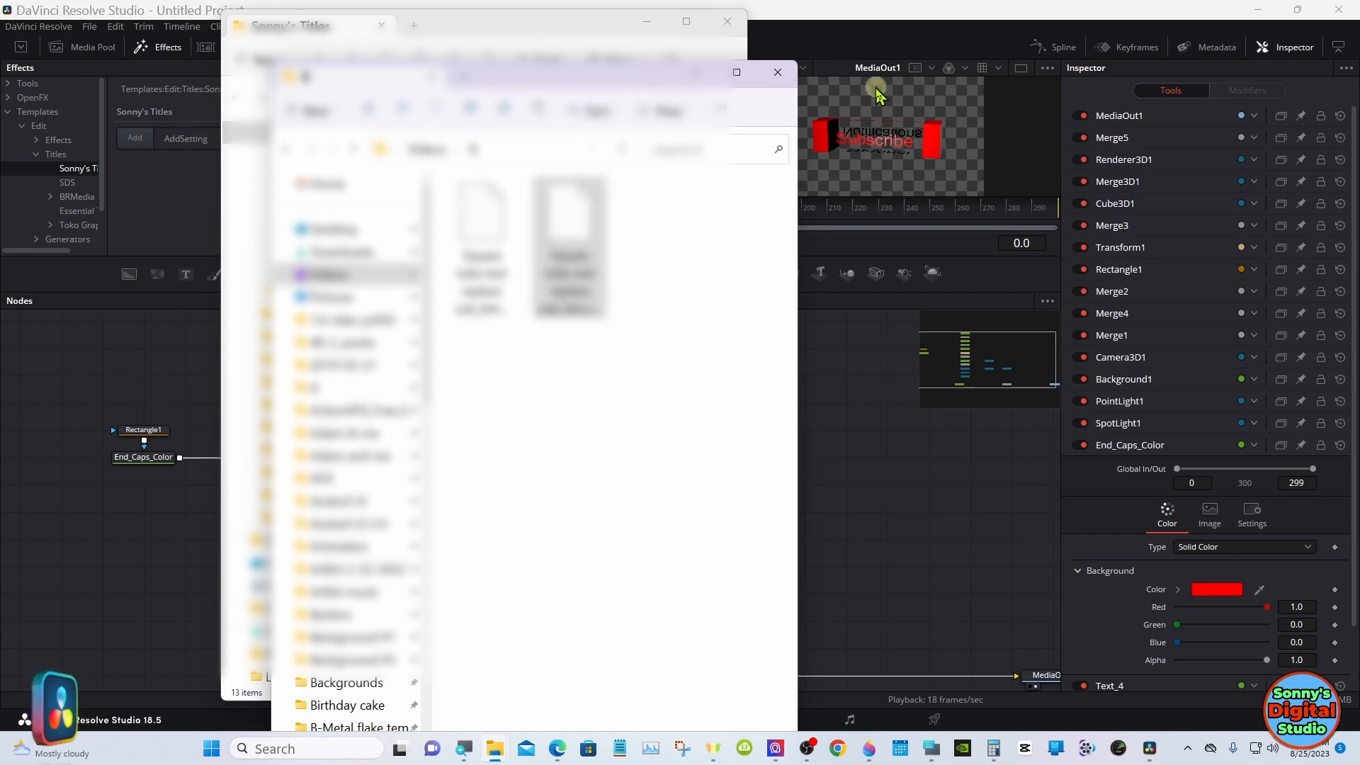
drag(878, 90, 988, 92)
right_click(994, 269)
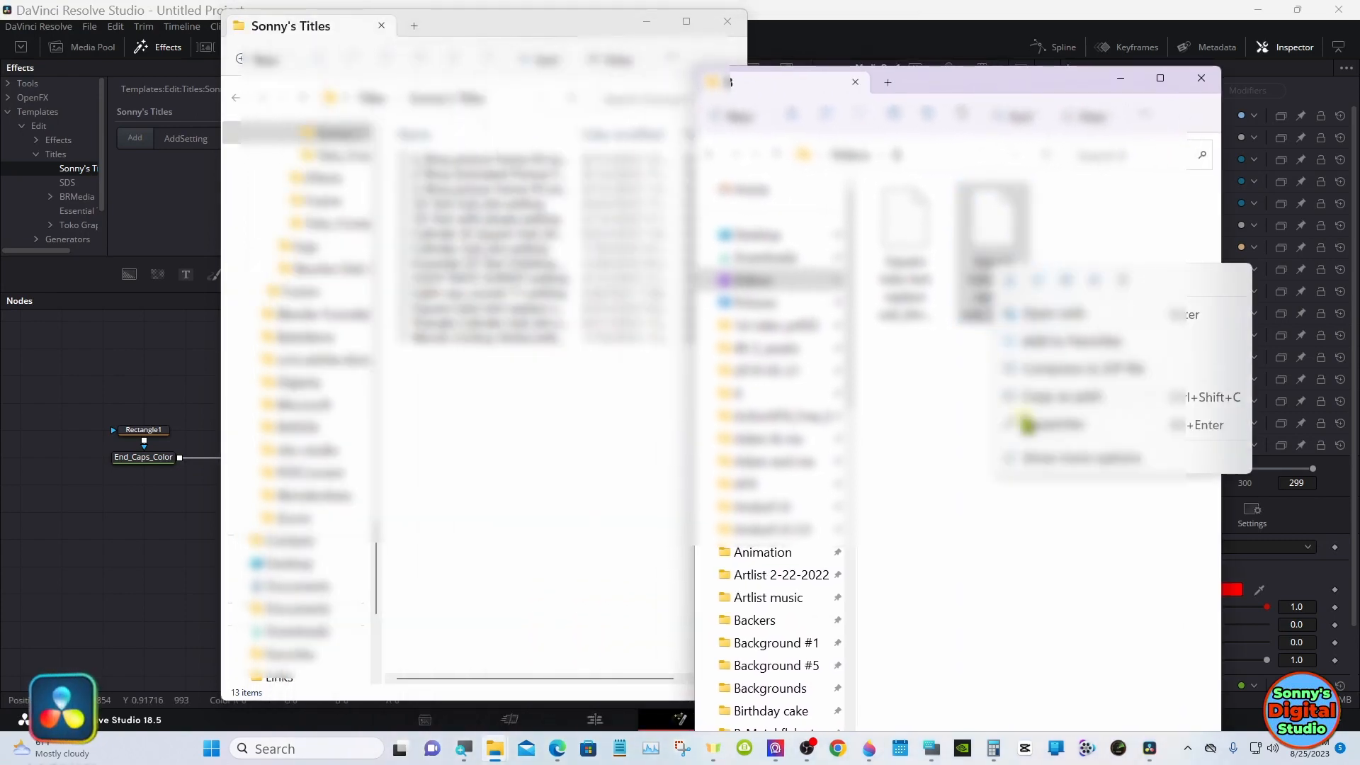
click(1048, 457)
click(1083, 374)
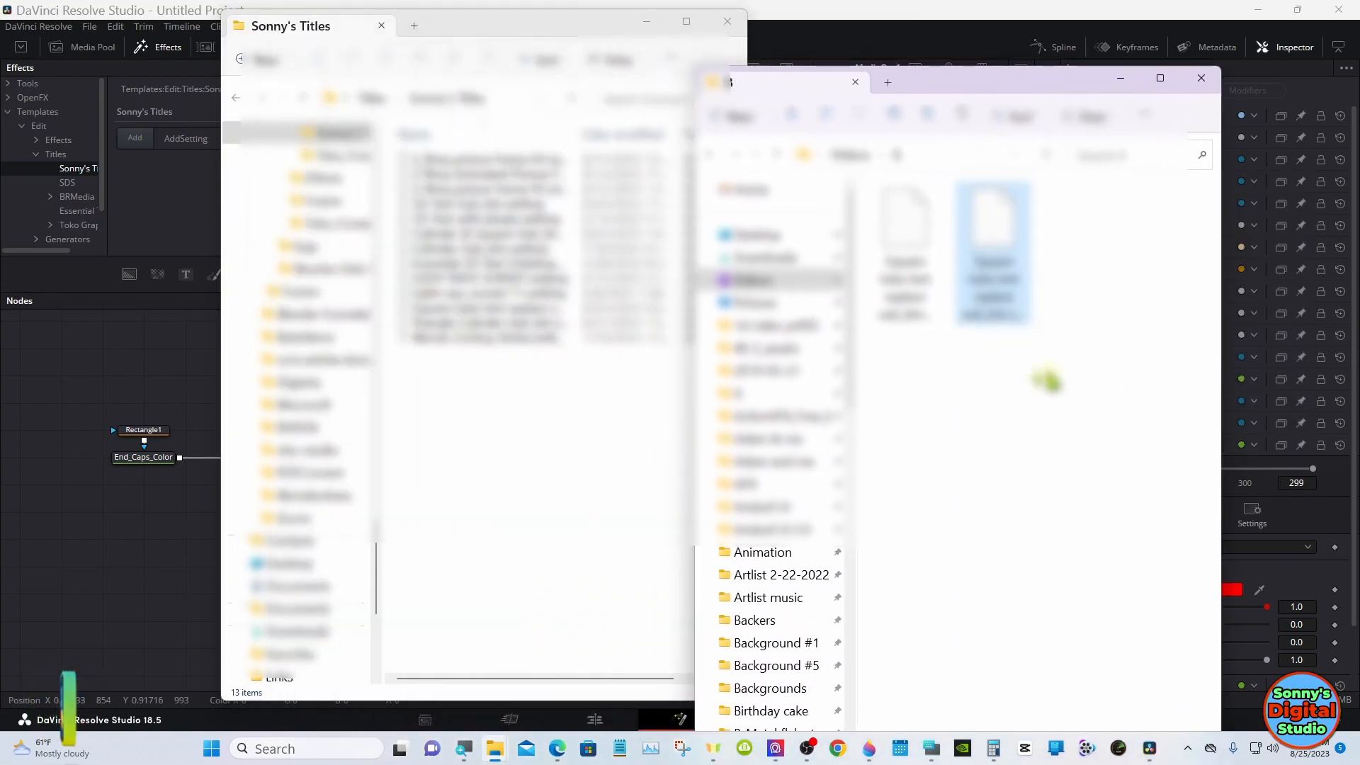
click(555, 395)
right_click(555, 394)
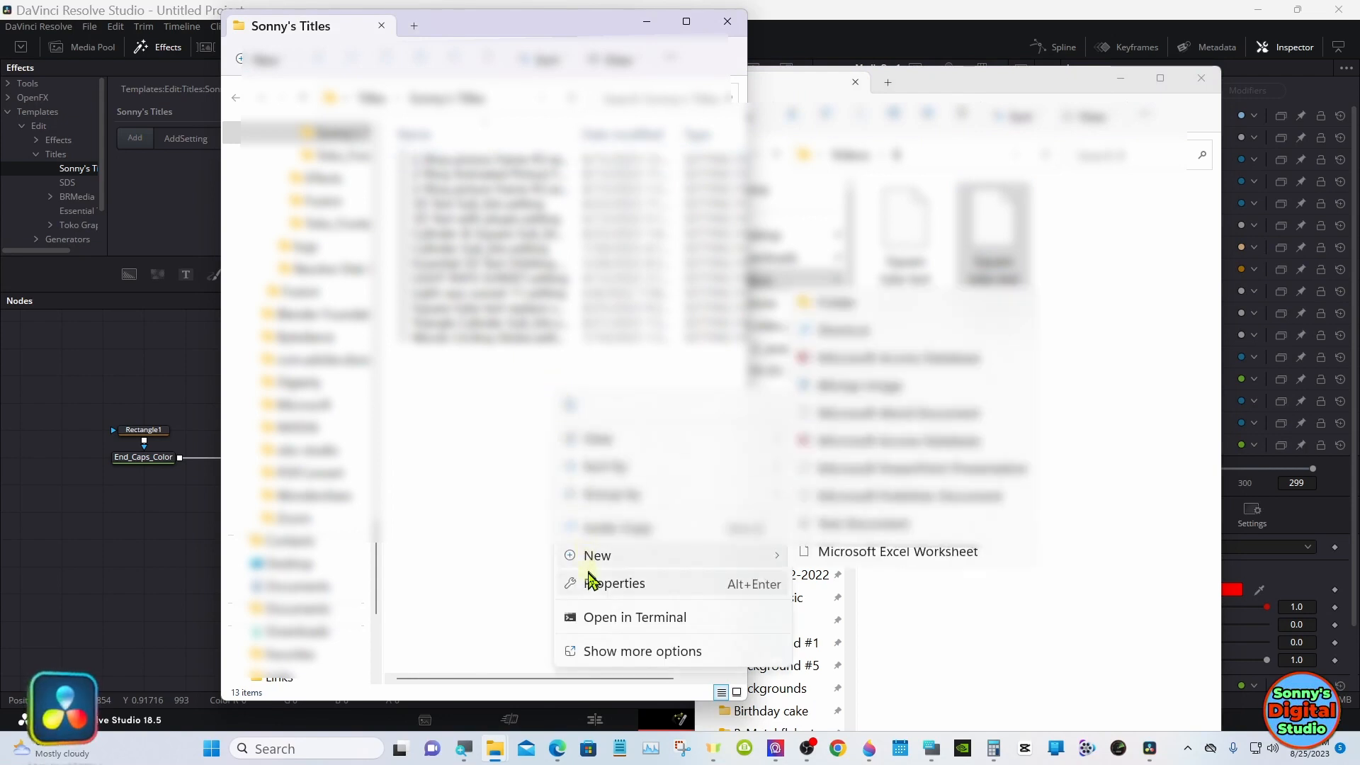
click(600, 650)
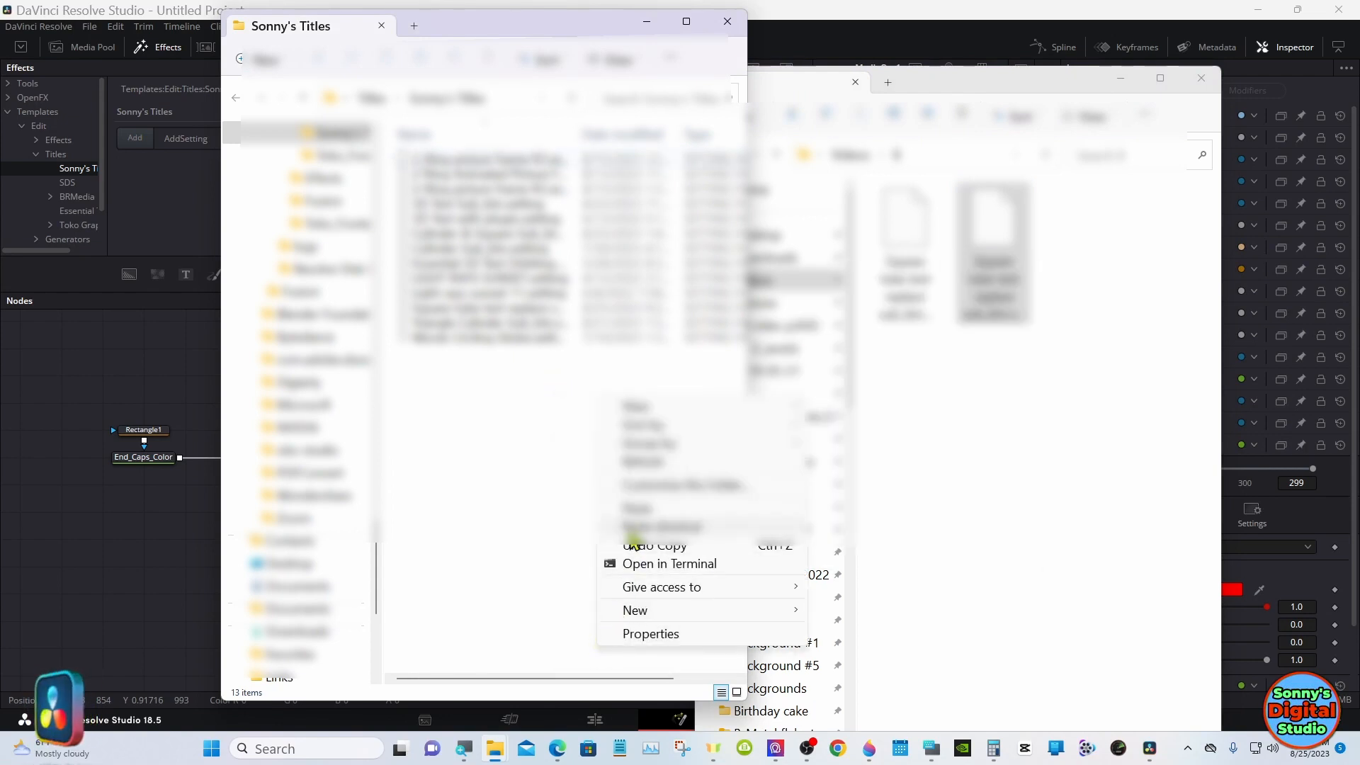
click(635, 508)
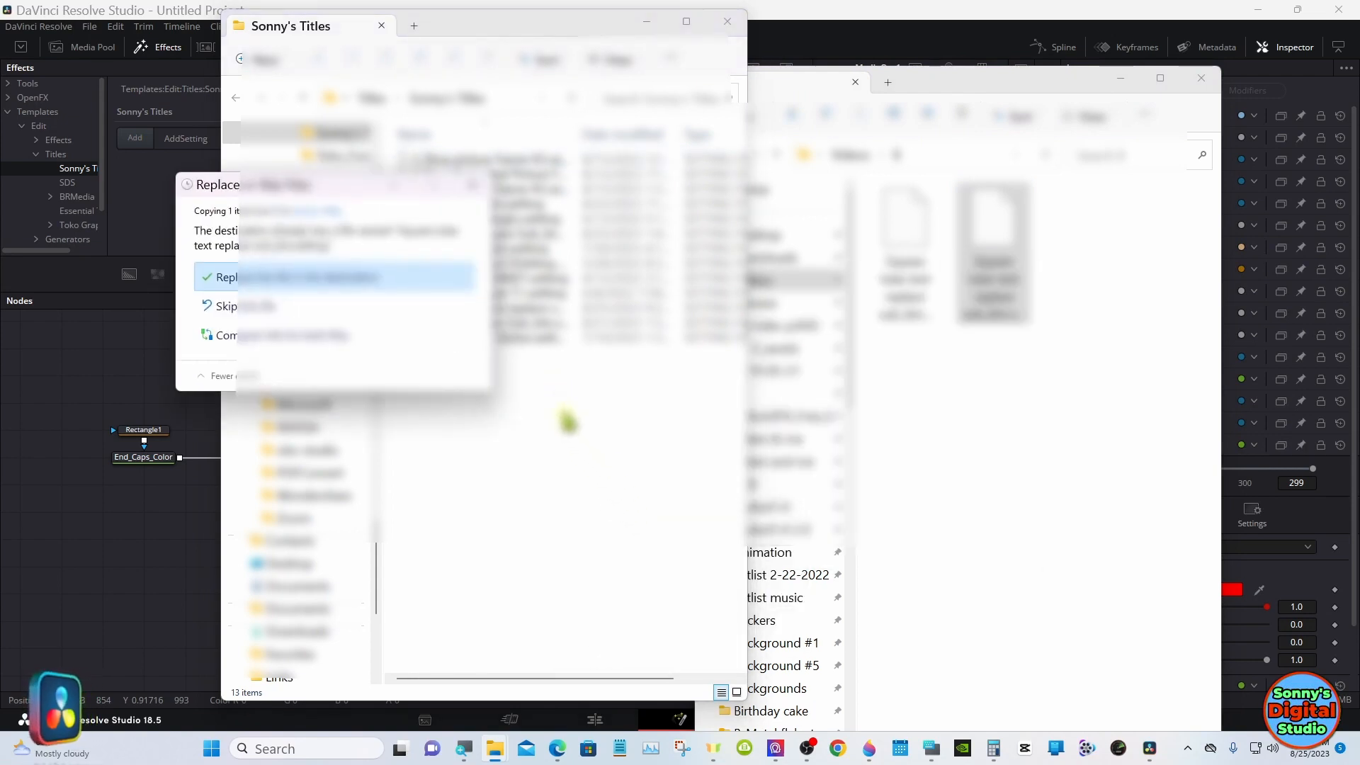
click(472, 185)
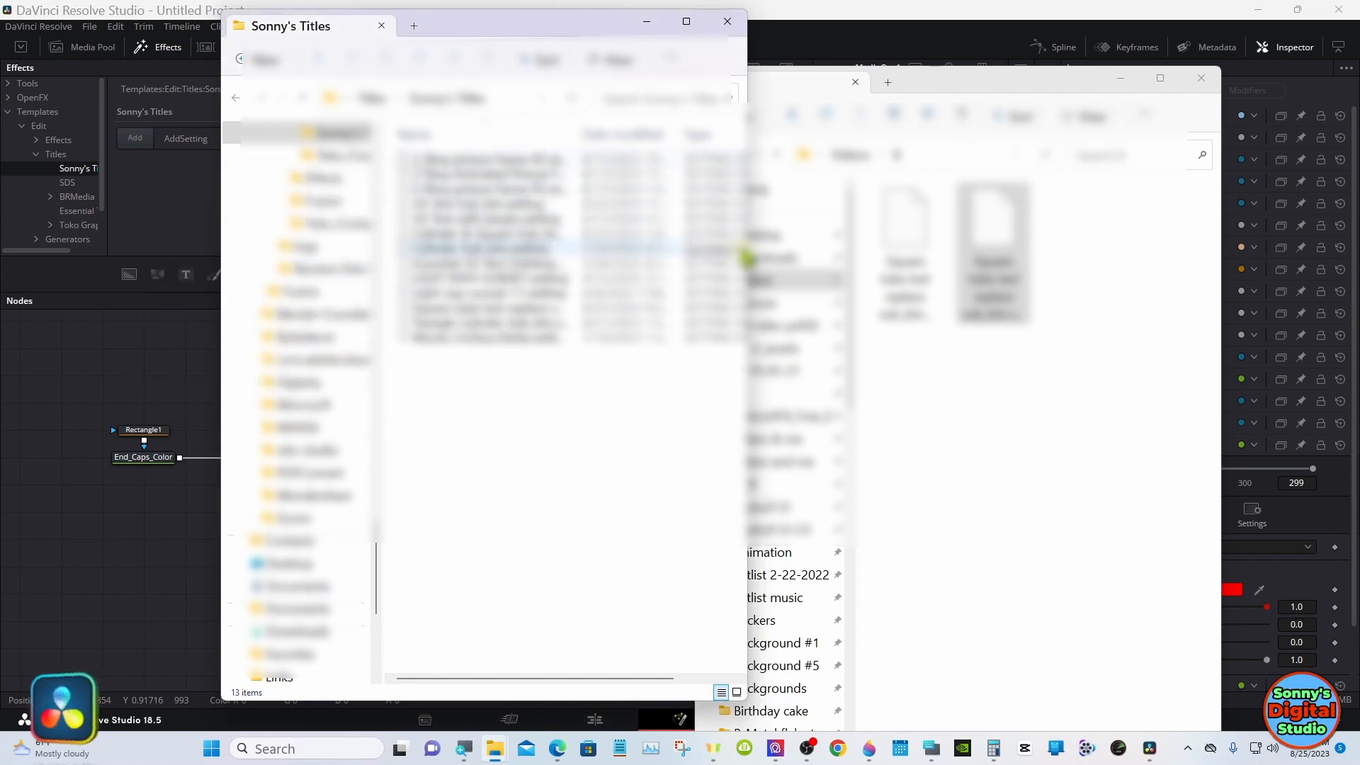
Step: Copy the saved "Square tube text replace sub_btn 2" macro file into the Sonny's Titles folder
click(899, 272)
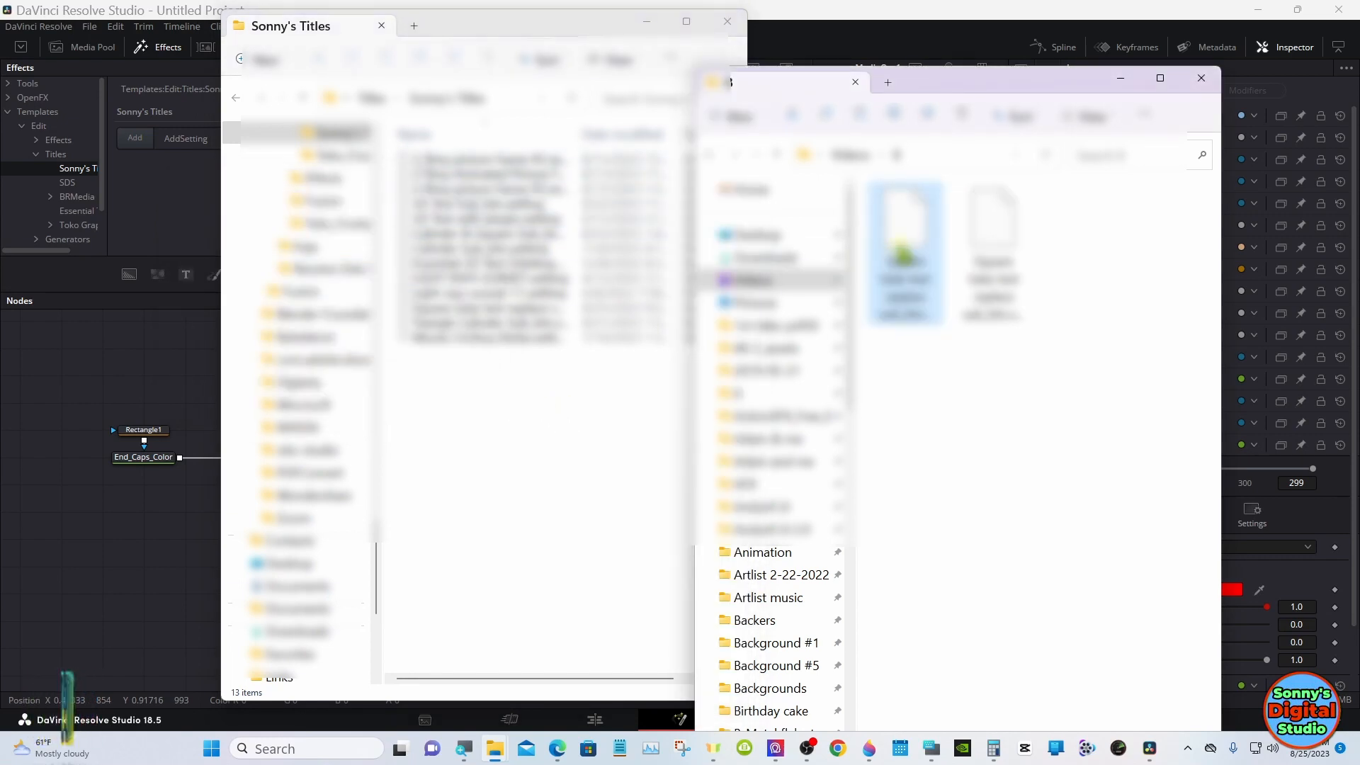
right_click(902, 259)
click(950, 437)
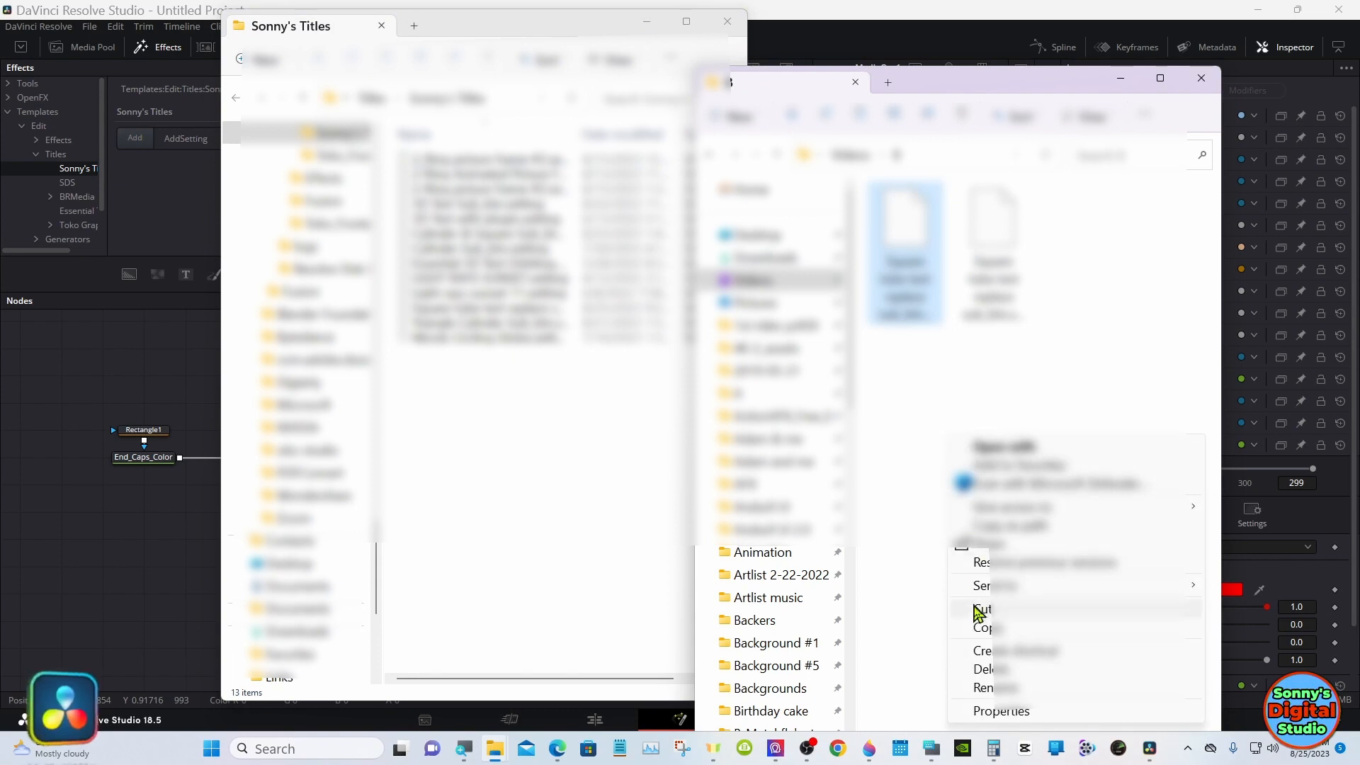
click(984, 628)
click(479, 403)
right_click(486, 407)
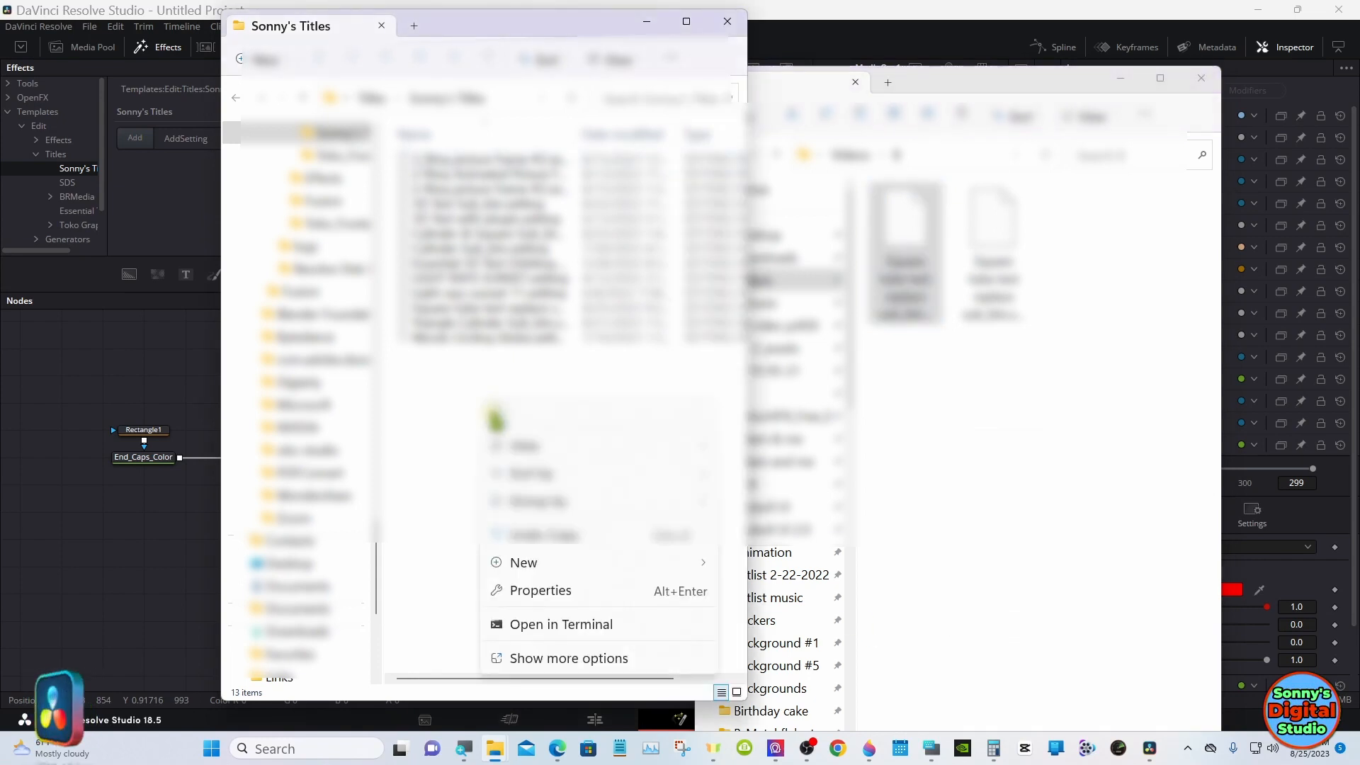
click(530, 658)
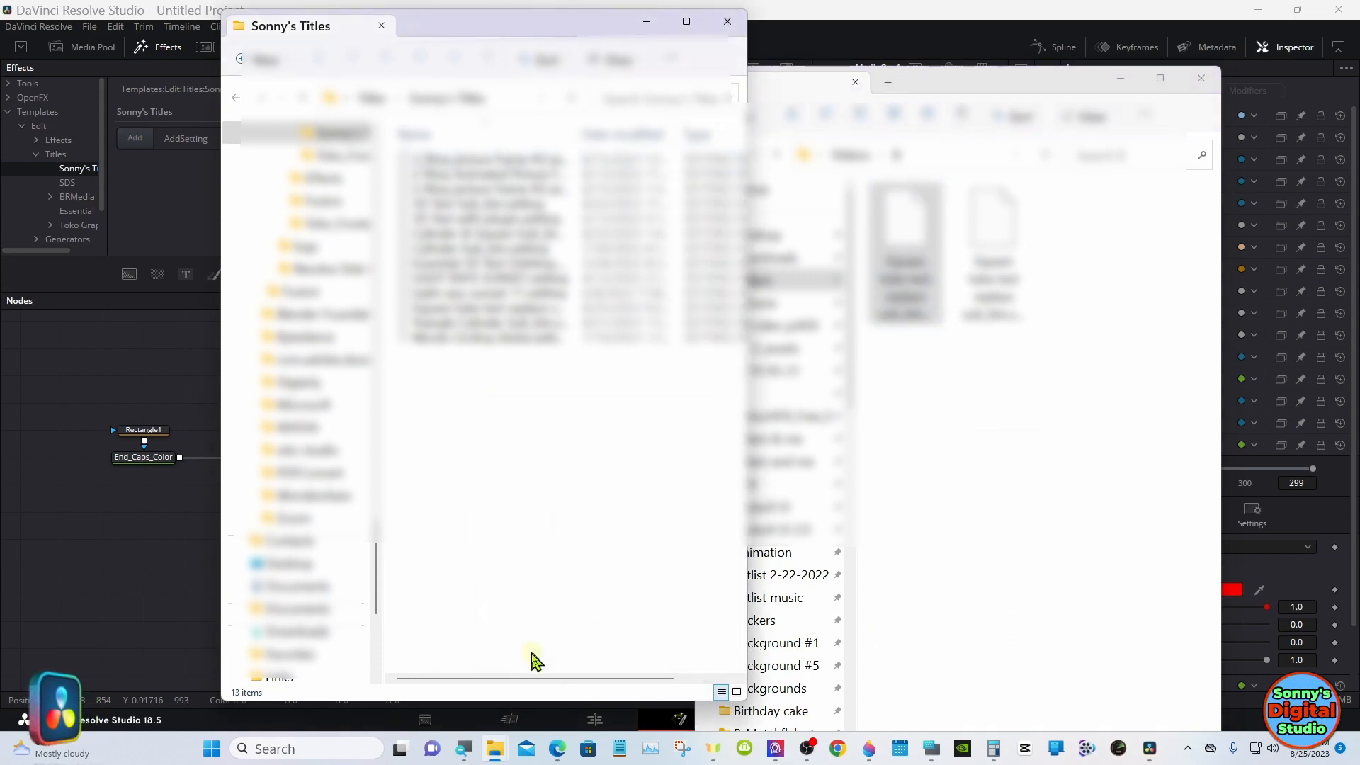
click(573, 512)
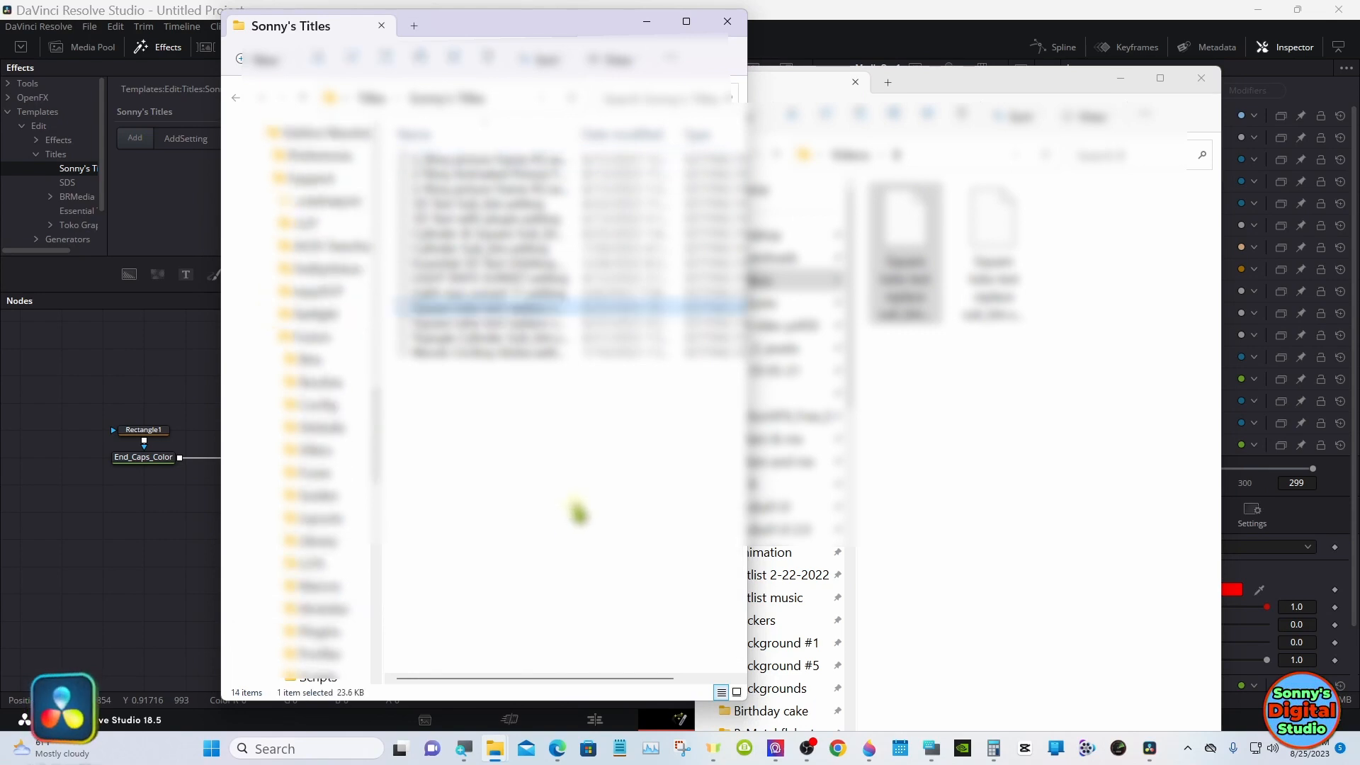
Step: Minimize both folder windows, and display the Sonny's Titles collection on the Edit page
click(651, 22)
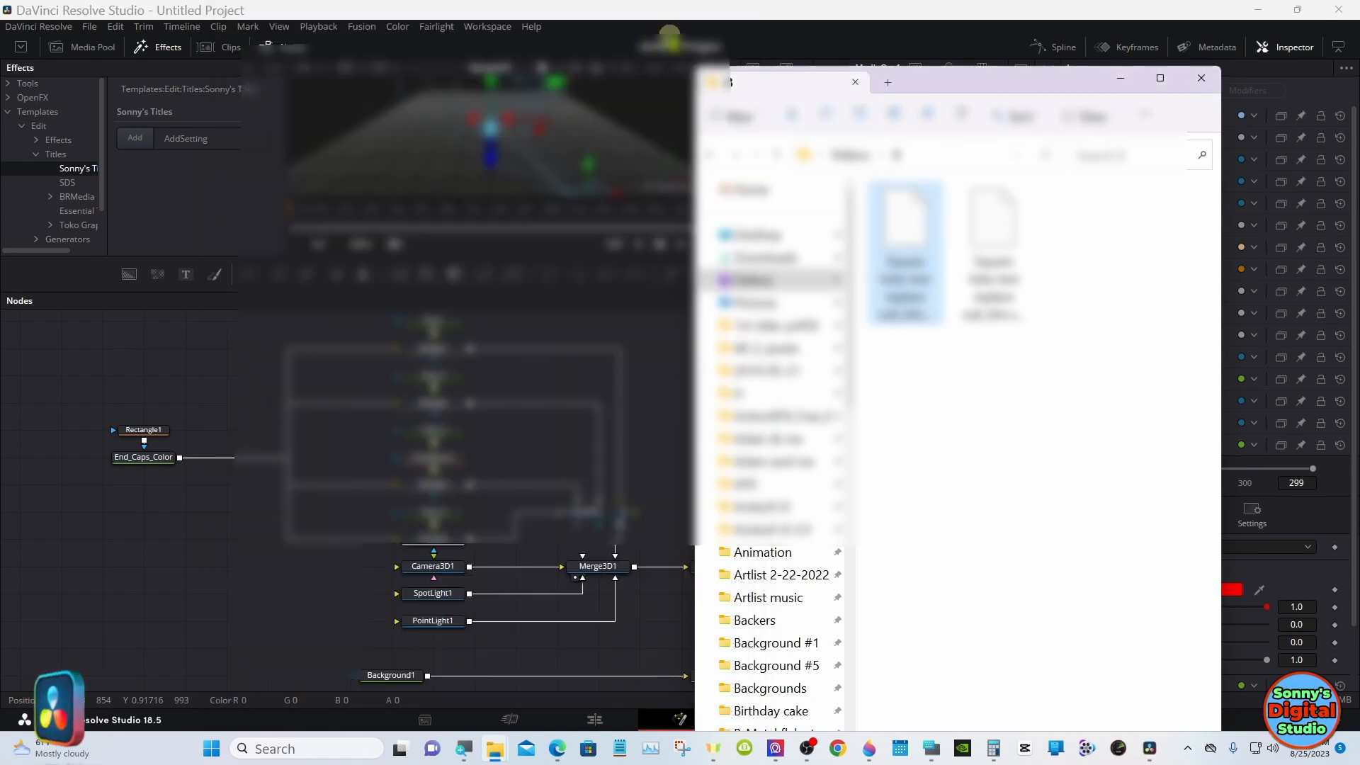
click(1121, 80)
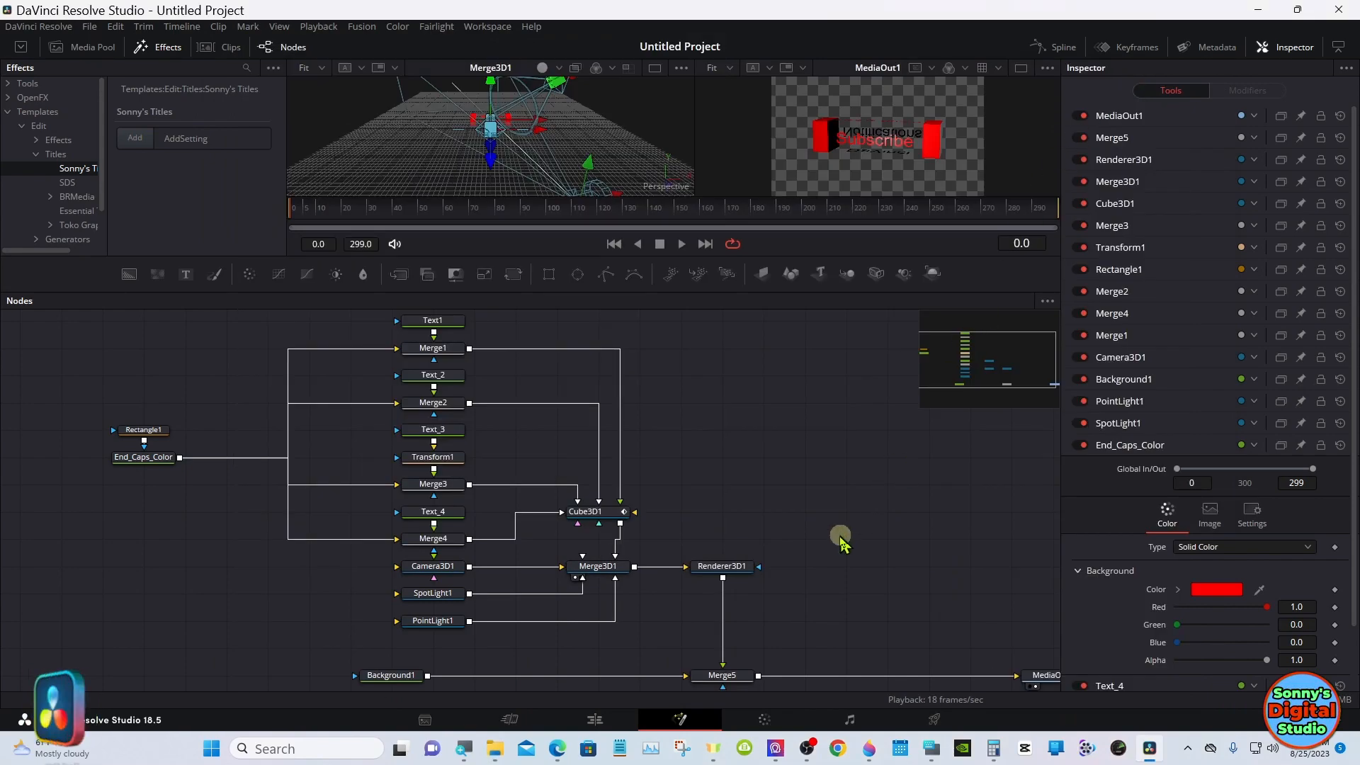
click(595, 720)
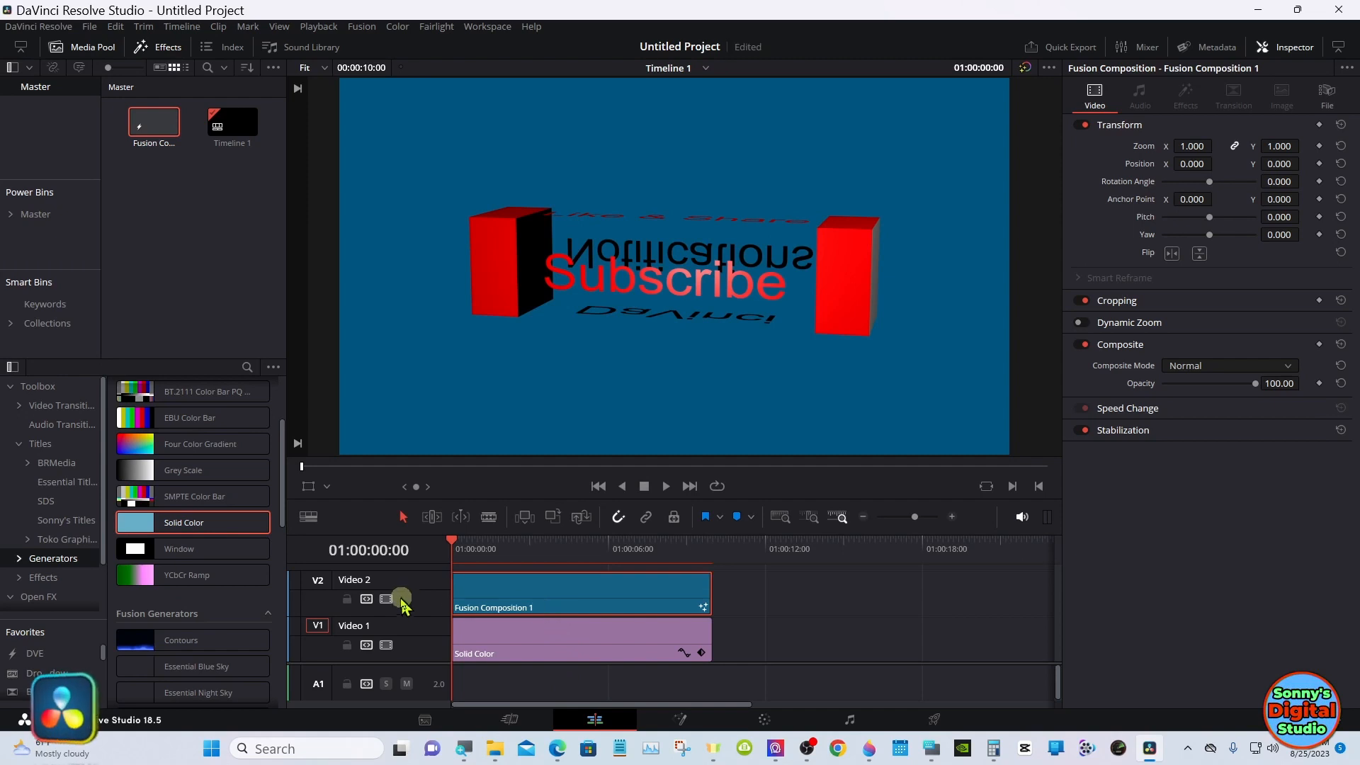
click(55, 519)
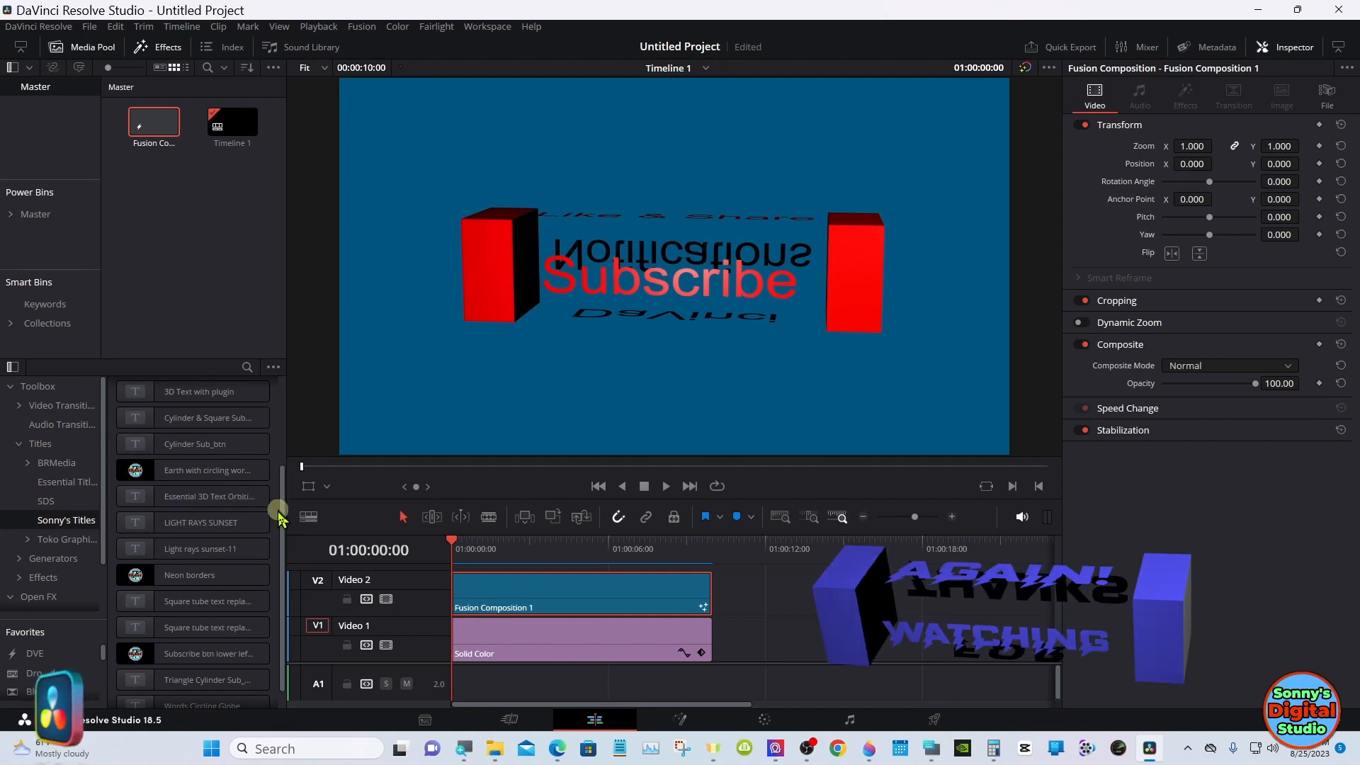